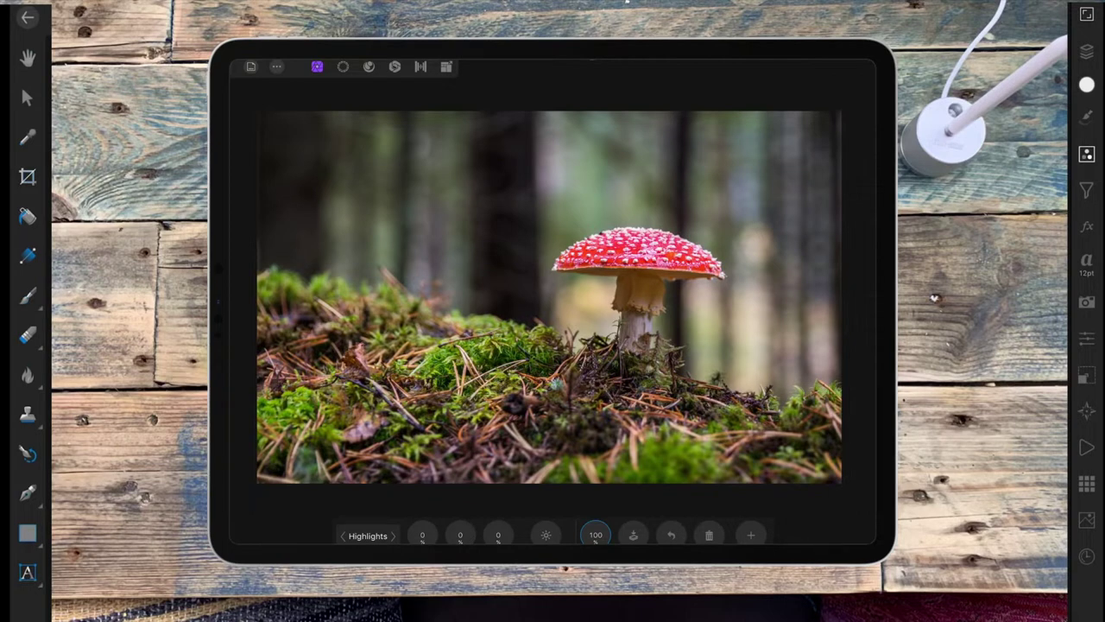
- Set Colour Balance highlights third value to -18, shadows to -17, -2, 19, and midtones to 7, -9, -11
drag(498, 535, 378, 531)
mouse_move(498, 529)
mouse_down()
mouse_move(532, 524)
mouse_move(456, 530)
mouse_move(468, 529)
mouse_up()
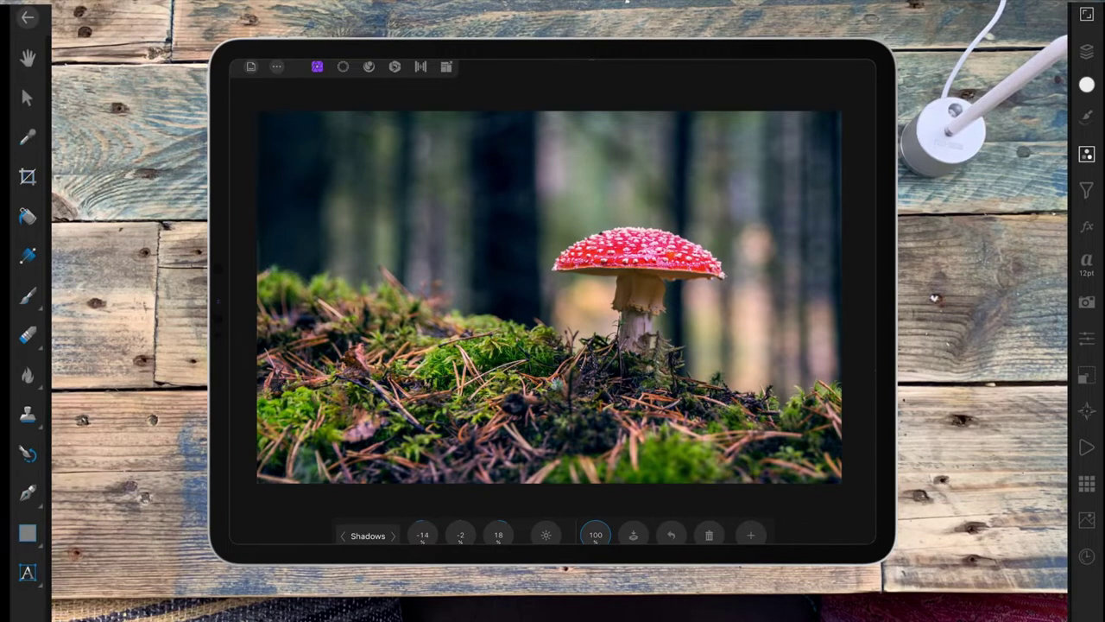
drag(498, 528, 502, 528)
drag(422, 528, 415, 528)
mouse_move(498, 528)
mouse_down()
mouse_move(436, 528)
mouse_move(452, 530)
mouse_up()
- Add an HSL adjustment and lower its saturation to -19%
click(869, 163)
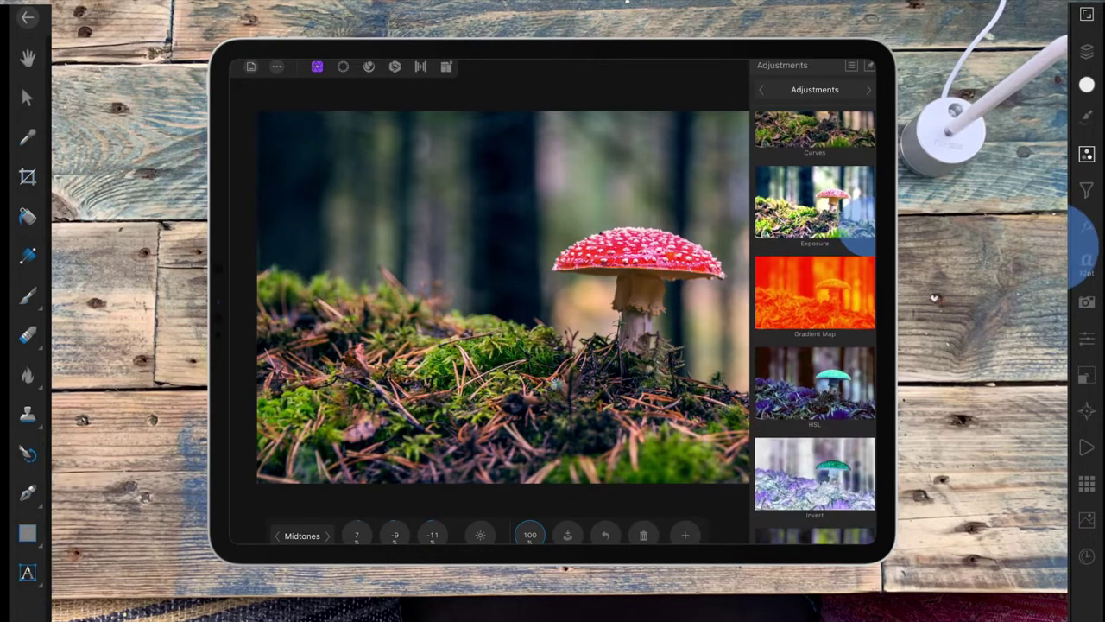
click(814, 352)
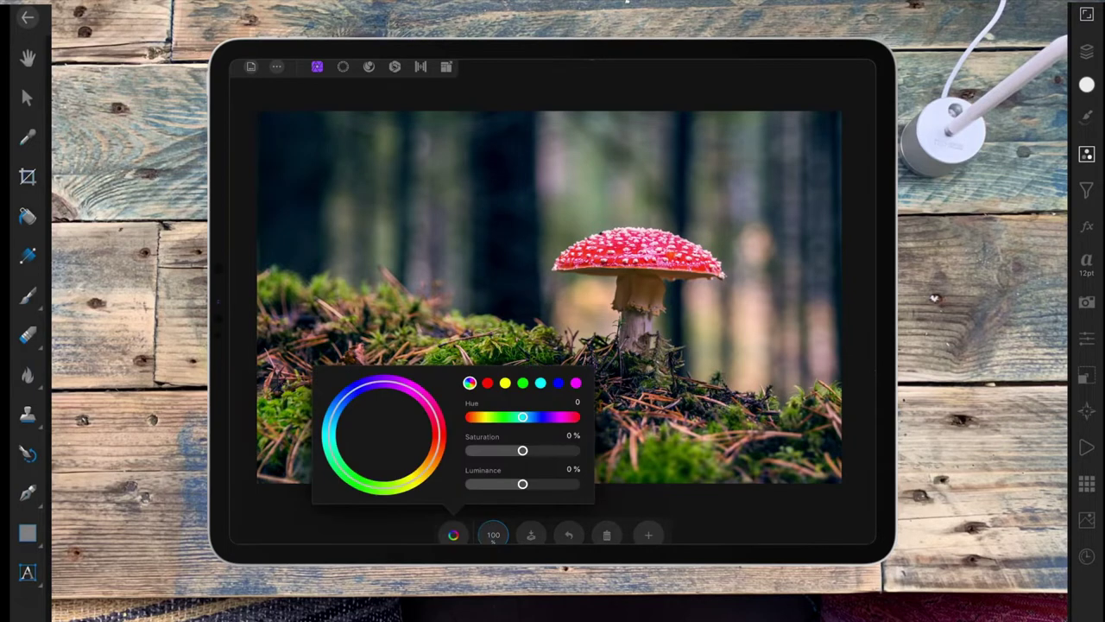
mouse_move(523, 450)
mouse_down()
mouse_move(501, 450)
mouse_move(512, 450)
mouse_move(511, 483)
mouse_move(504, 450)
mouse_move(490, 450)
mouse_move(515, 452)
mouse_move(510, 484)
mouse_up()
- Nest the Colour Balance and HSL Shift adjustments inside the Background layer
drag(641, 370, 604, 345)
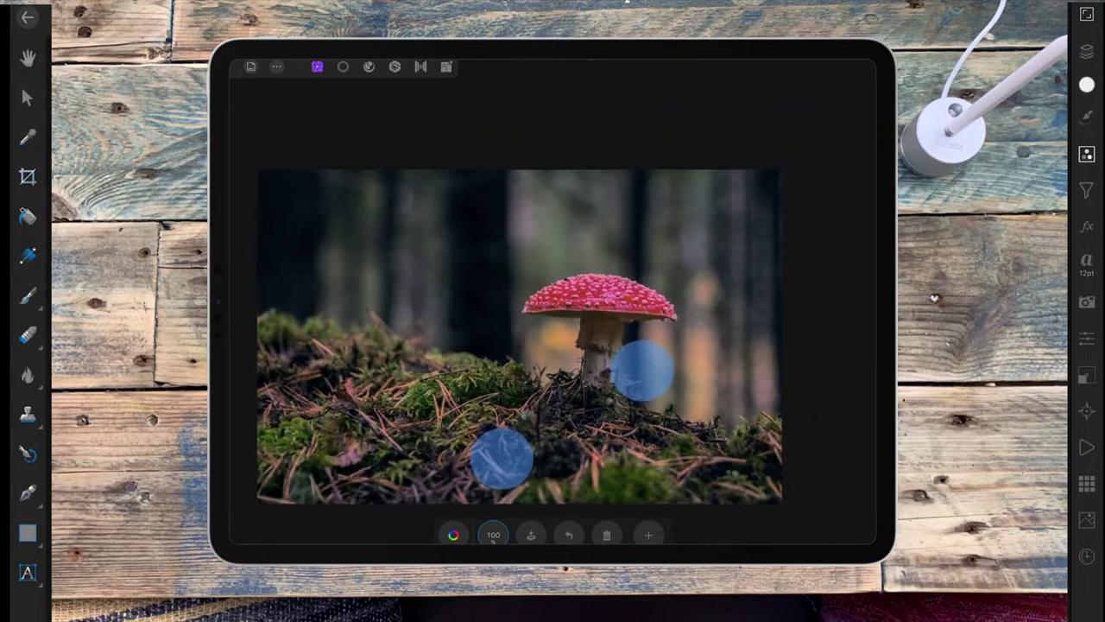
click(1086, 51)
drag(821, 148, 829, 173)
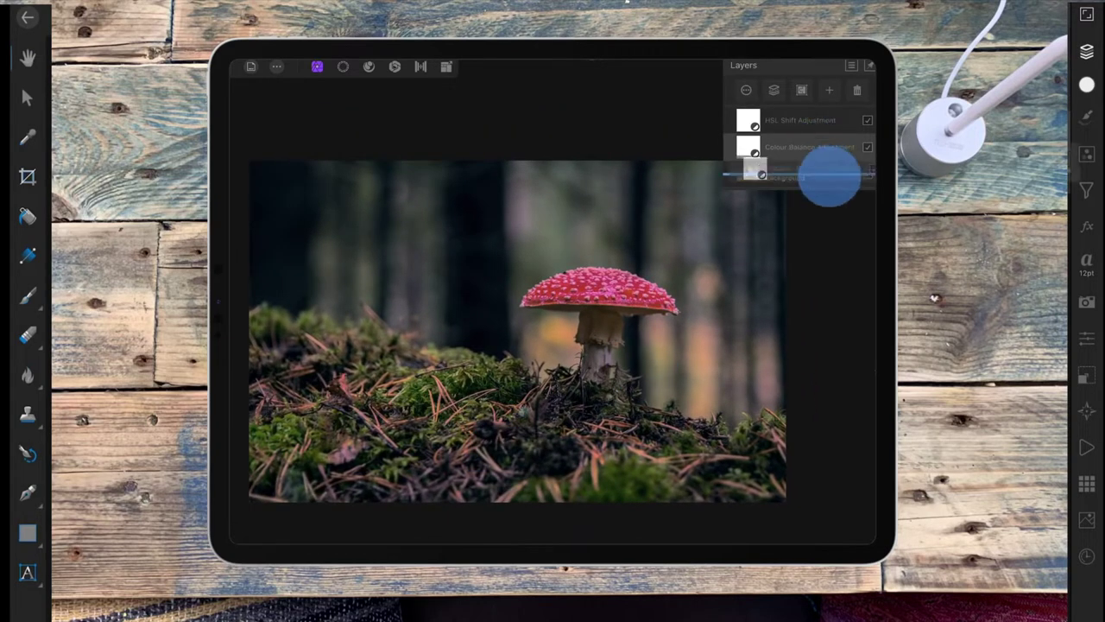
drag(826, 123, 834, 145)
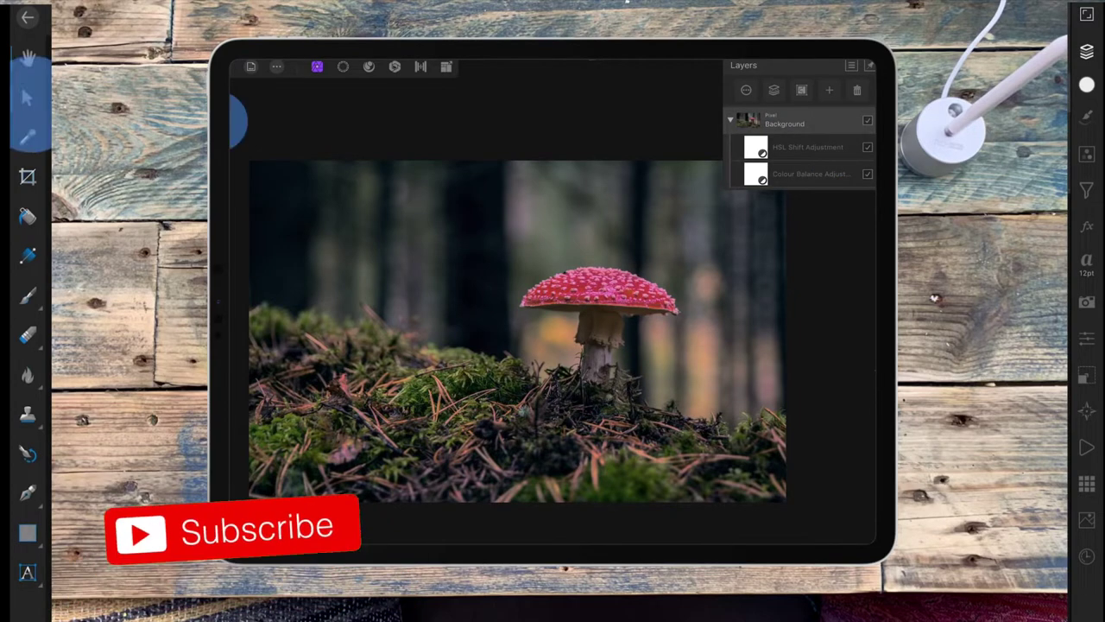
- Flip the photo horizontally so the mushroom stands on the left
click(28, 98)
click(1086, 375)
click(829, 192)
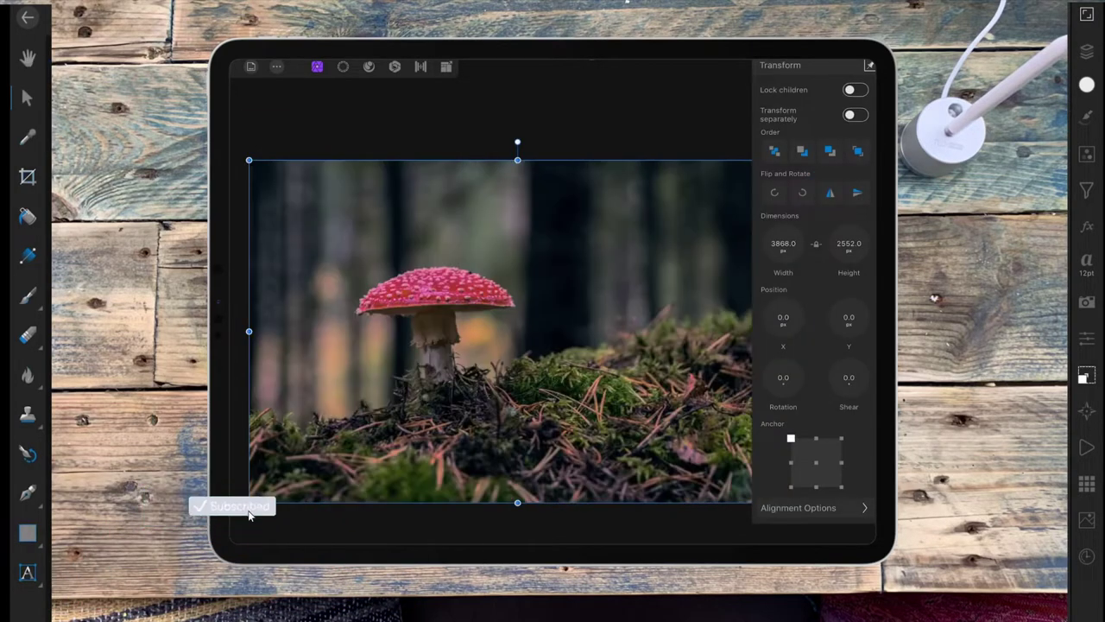
click(1086, 52)
click(1086, 52)
- Look over the new-layer options in Layers, then select the Paint Brush tool
click(1086, 53)
click(828, 90)
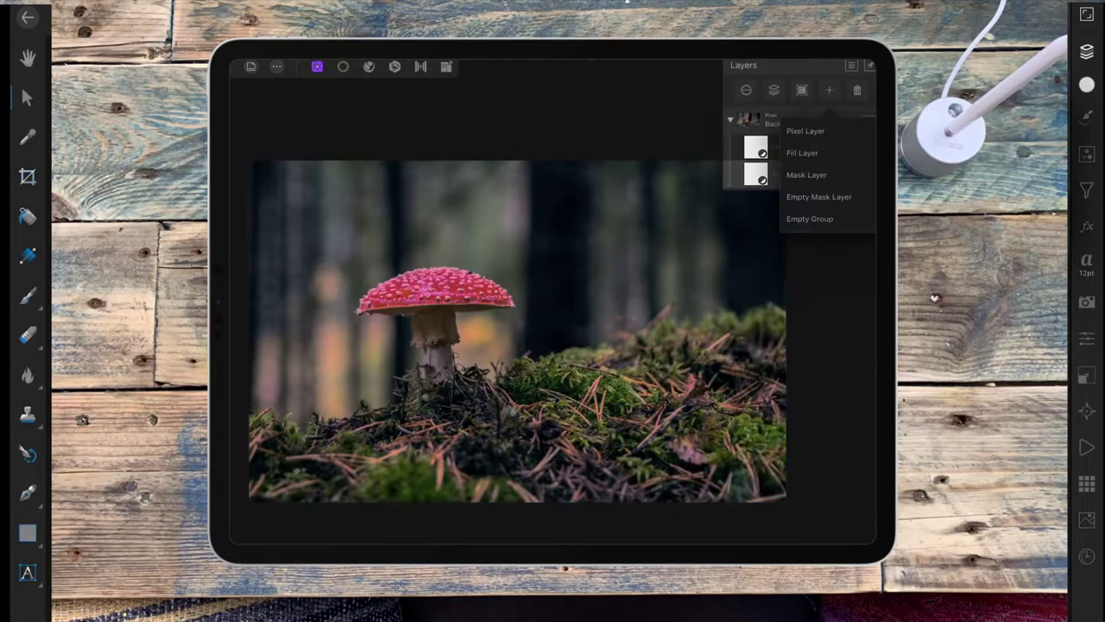
click(1086, 53)
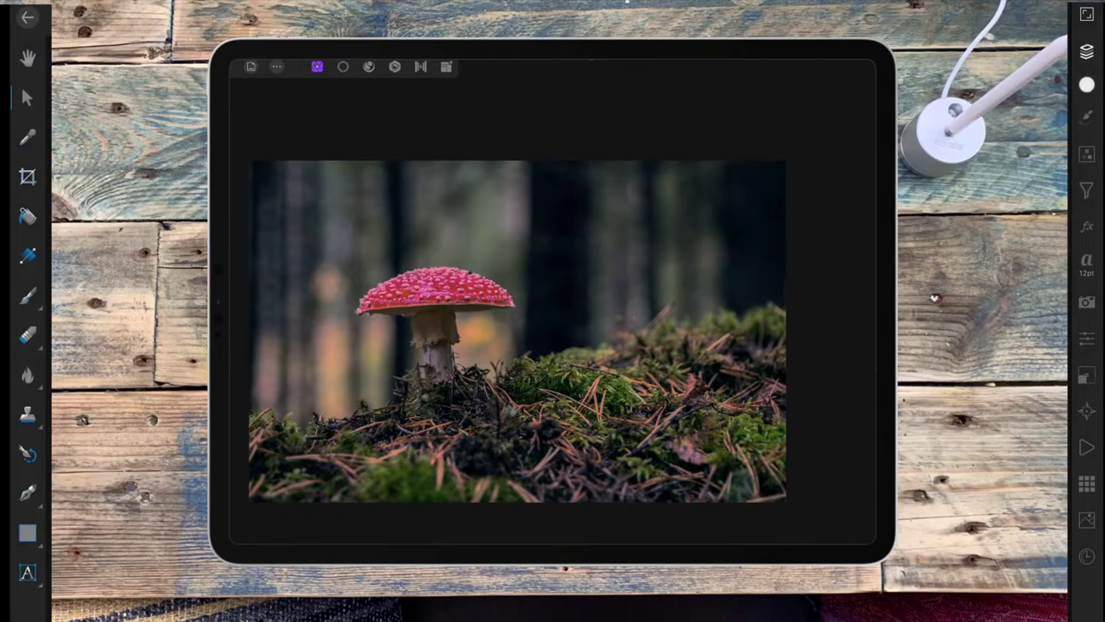
click(28, 295)
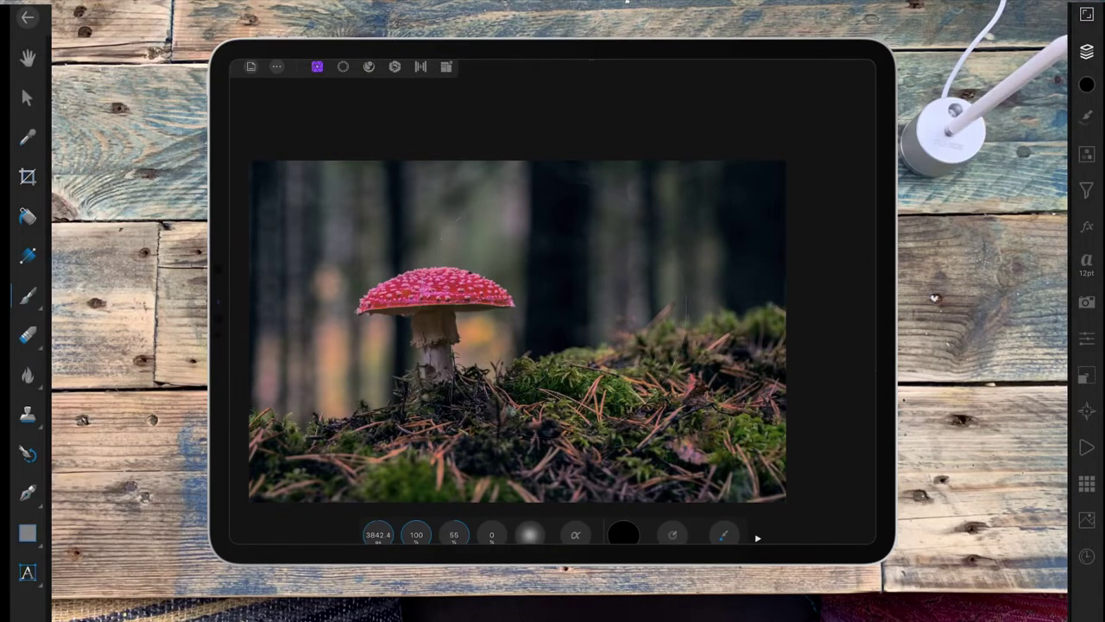
- Shrink the black brush and paint a first stroke over the mushroom cap on the mask
drag(378, 534, 345, 535)
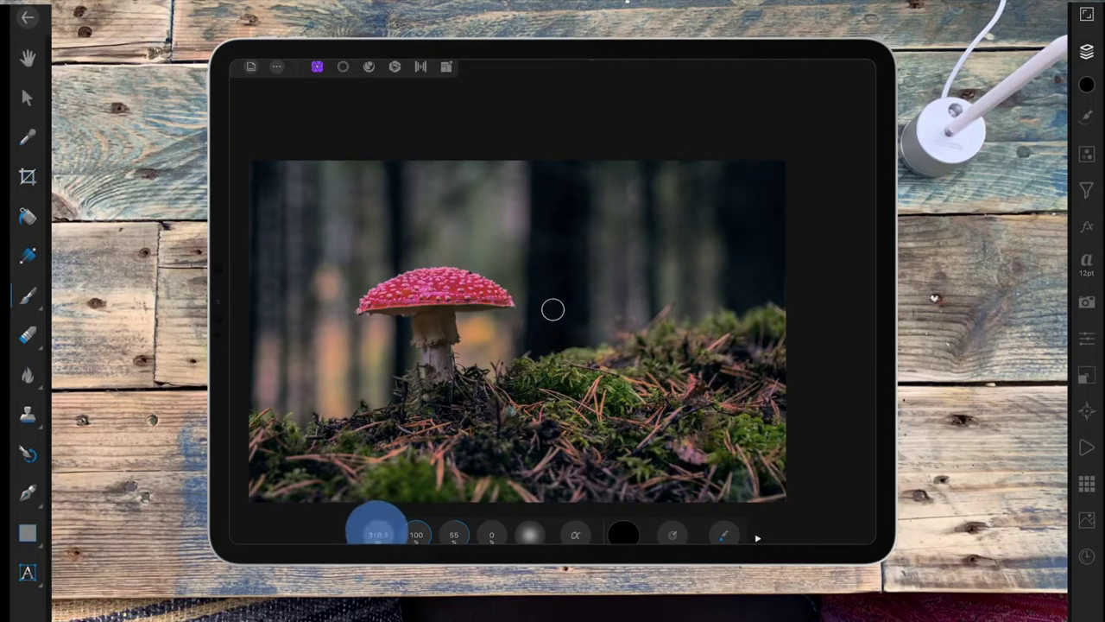
drag(378, 535, 320, 529)
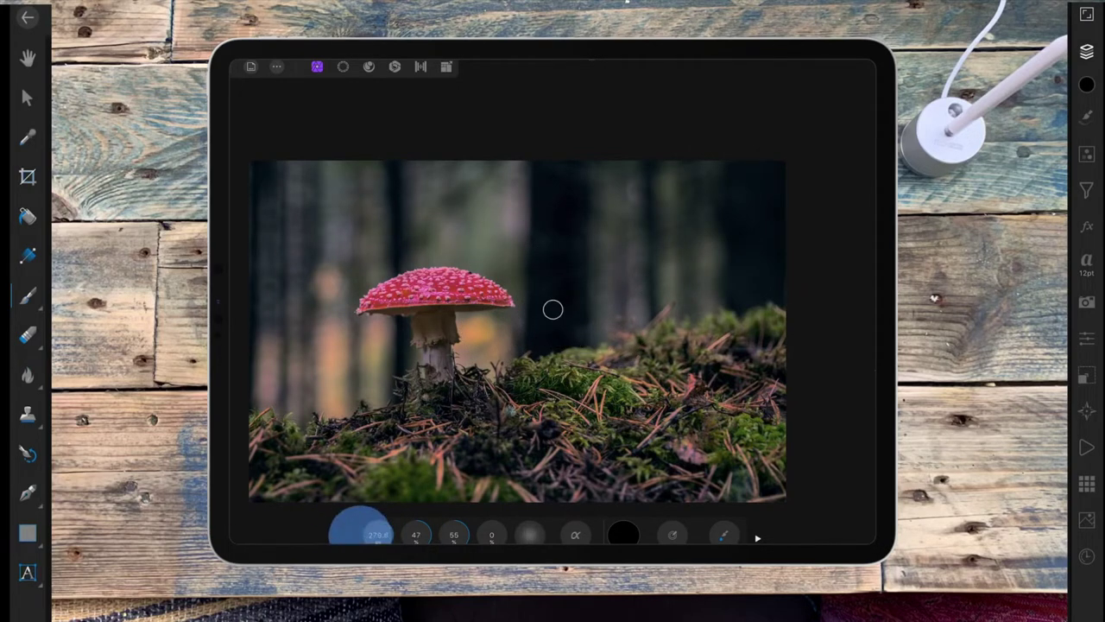
drag(380, 298, 440, 284)
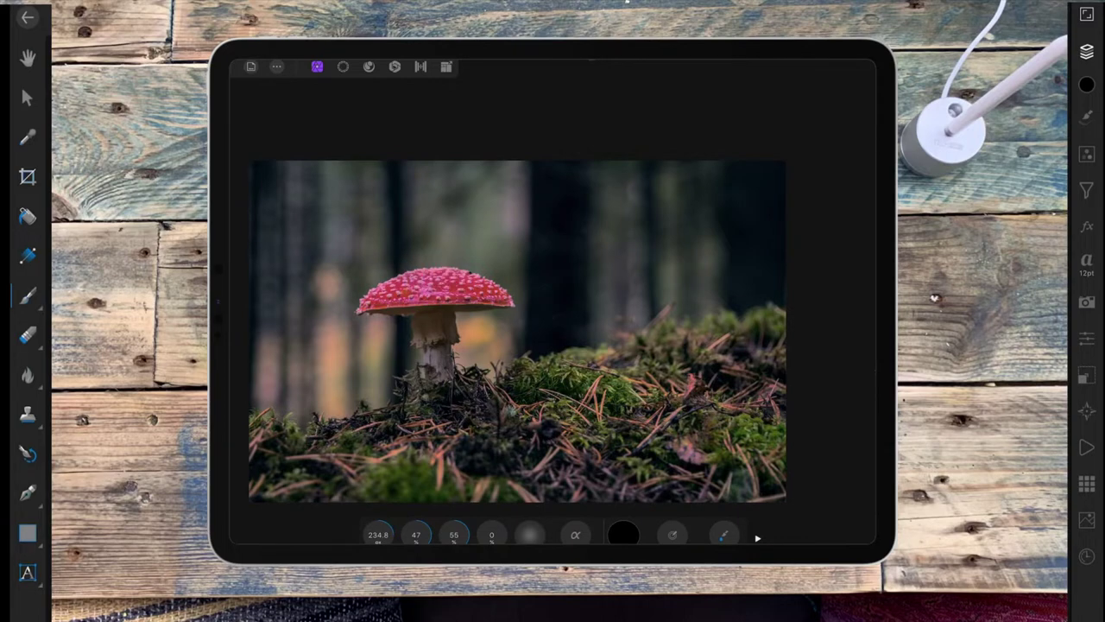
scroll(523, 332, up, 5)
scroll(523, 332, up, 3)
- Raise brush opacity to 74% and paint across the whole mushroom cap to restore its red
drag(416, 534, 462, 506)
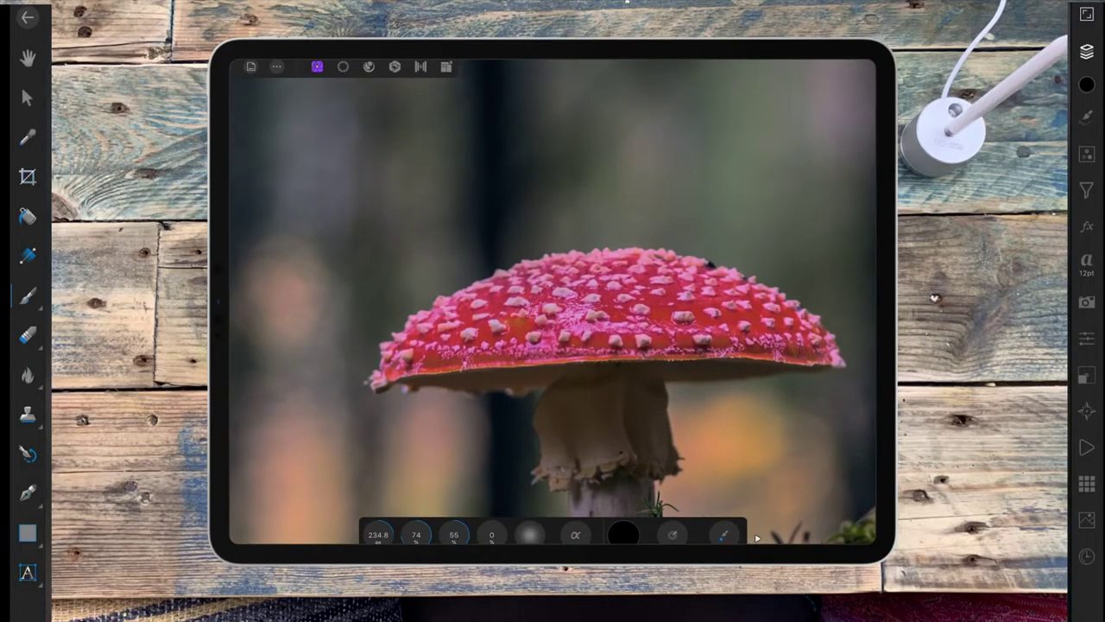
mouse_move(639, 288)
mouse_down()
mouse_move(592, 272)
mouse_move(575, 298)
mouse_move(636, 303)
mouse_move(636, 316)
mouse_move(542, 292)
mouse_move(461, 303)
mouse_move(543, 277)
mouse_move(466, 333)
mouse_move(611, 337)
mouse_move(752, 333)
mouse_move(785, 301)
mouse_move(602, 270)
mouse_move(580, 288)
mouse_move(607, 302)
mouse_move(558, 254)
mouse_move(417, 338)
mouse_move(612, 288)
mouse_move(681, 323)
mouse_move(587, 267)
mouse_move(752, 303)
mouse_move(821, 346)
mouse_move(473, 361)
mouse_move(718, 334)
mouse_move(447, 354)
mouse_move(531, 314)
mouse_move(425, 362)
mouse_move(716, 338)
mouse_up()
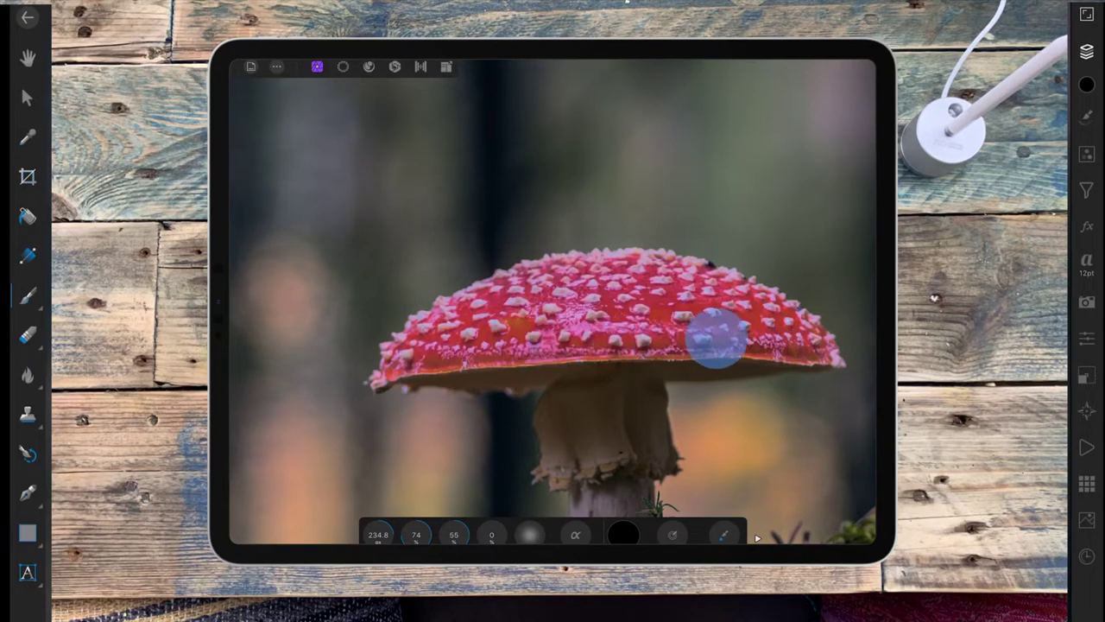
scroll(646, 328, down, 5)
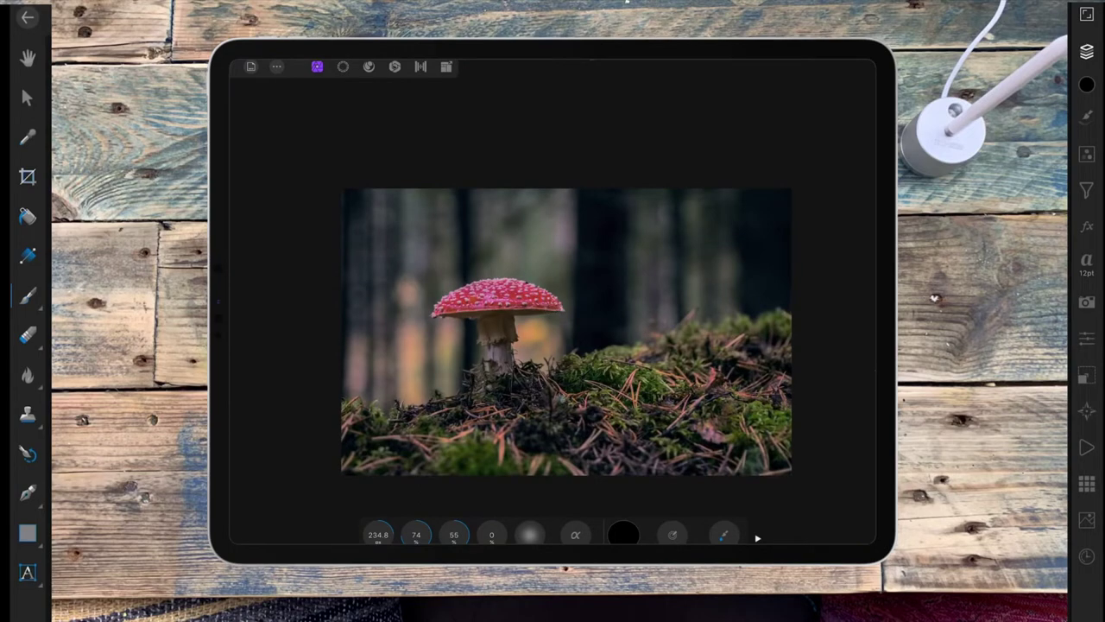
scroll(426, 302, up, 5)
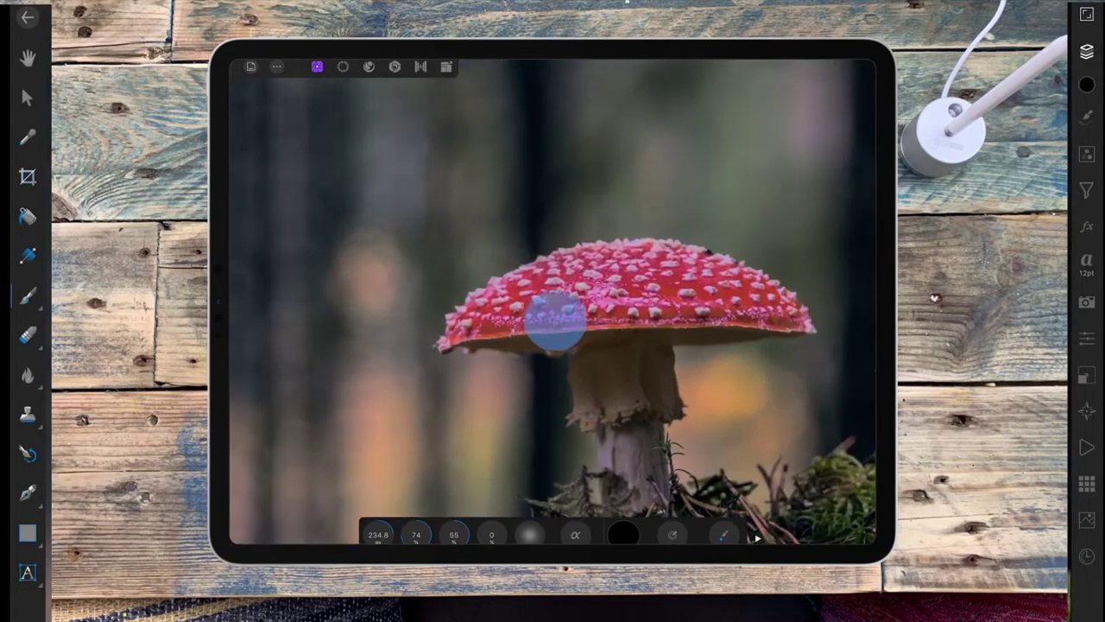
mouse_move(555, 316)
mouse_down()
mouse_move(488, 336)
mouse_move(636, 328)
mouse_move(667, 312)
mouse_up()
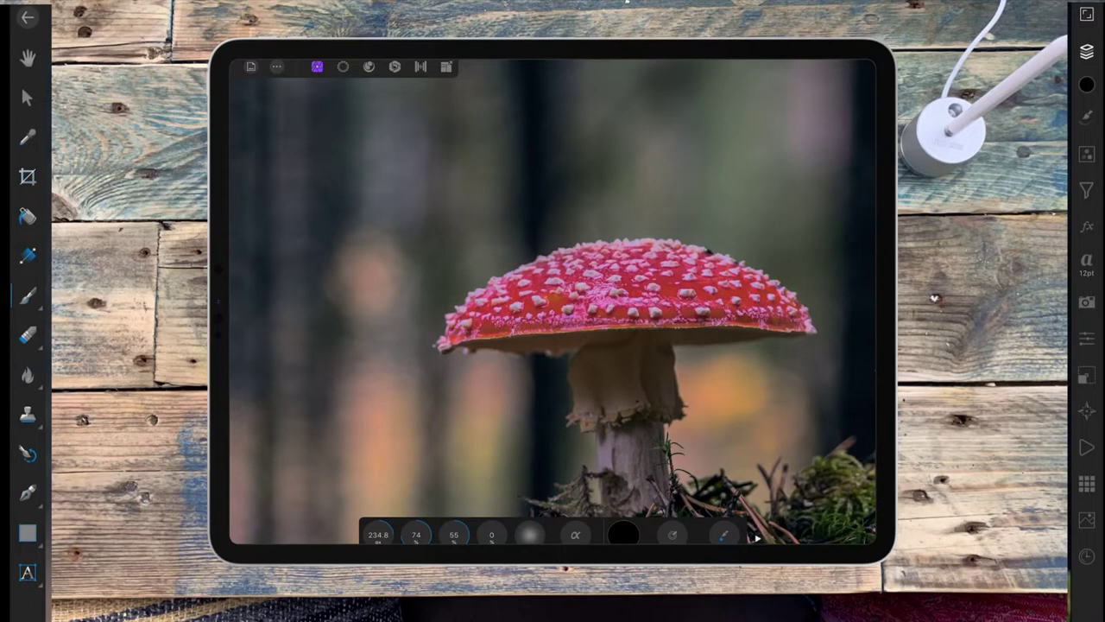
mouse_move(689, 295)
mouse_down()
mouse_move(703, 271)
mouse_move(764, 308)
mouse_move(714, 307)
mouse_up()
mouse_move(564, 291)
mouse_down()
mouse_move(578, 286)
mouse_move(498, 321)
mouse_move(620, 290)
mouse_move(646, 251)
mouse_move(737, 259)
mouse_move(518, 284)
mouse_move(687, 293)
mouse_up()
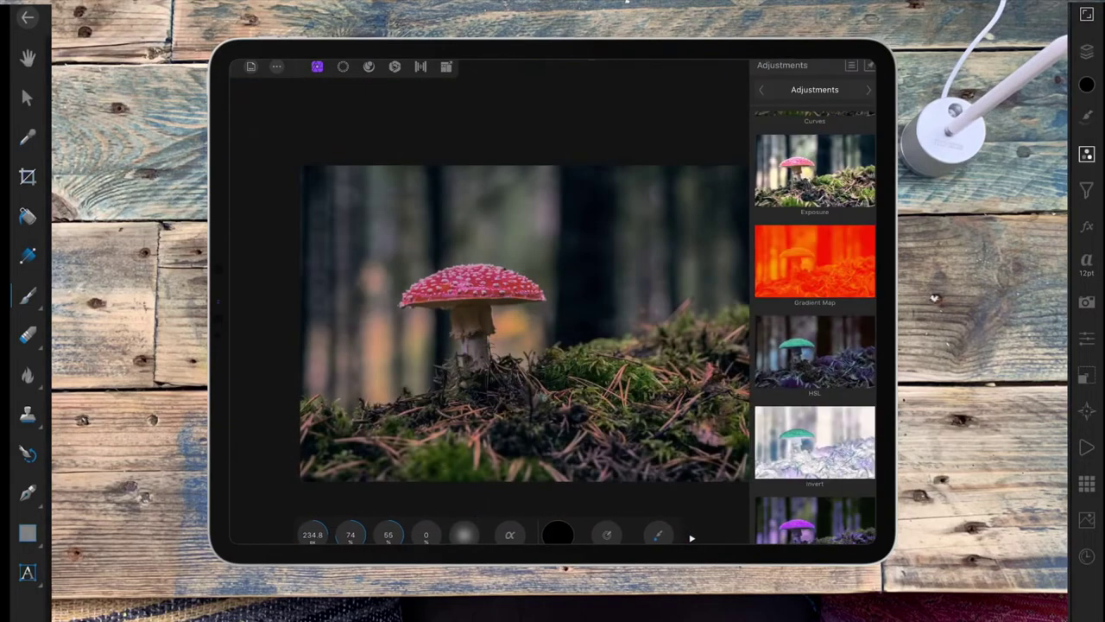
- Add a Brightness / Contrast adjustment with brightness -14 and contrast 16
mouse_move(815, 190)
mouse_down()
mouse_move(823, 271)
mouse_move(814, 333)
mouse_up()
click(814, 199)
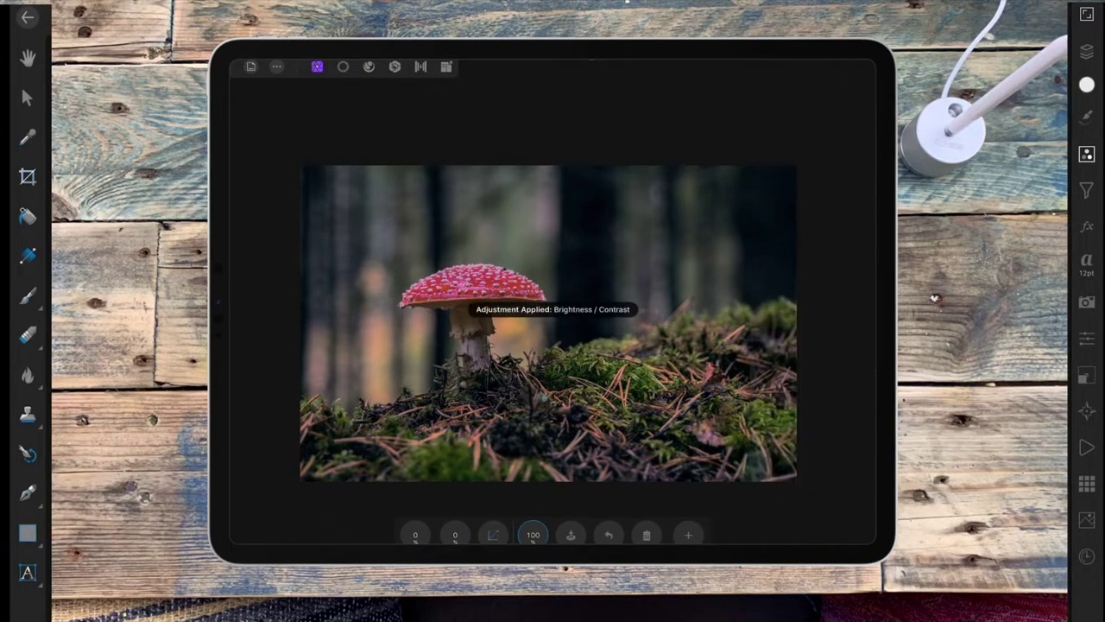
click(455, 534)
click(455, 534)
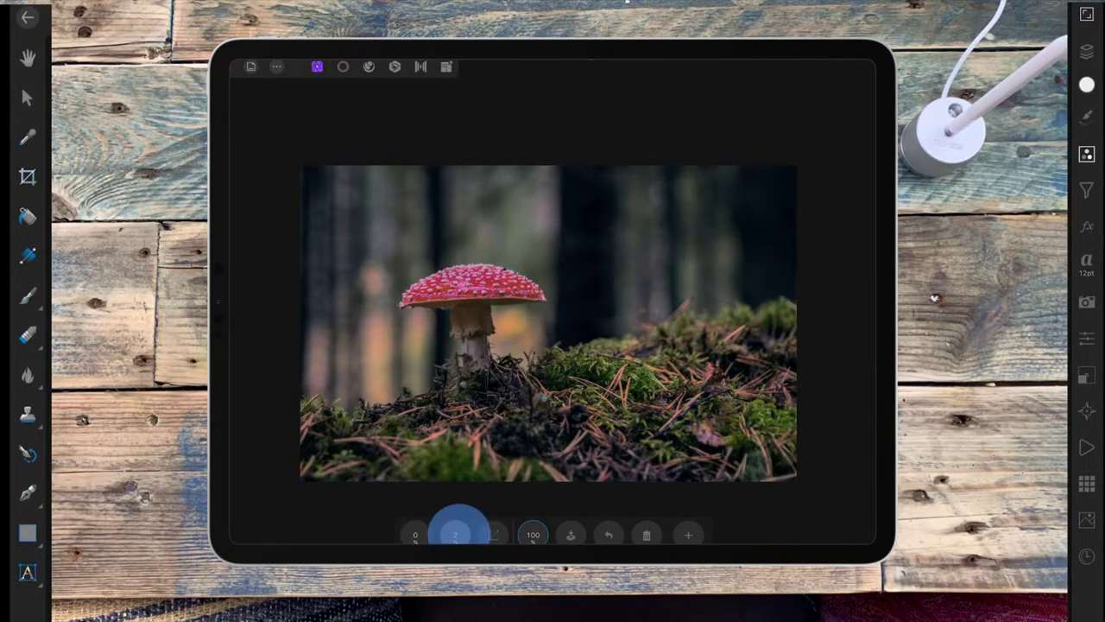
drag(484, 523, 489, 522)
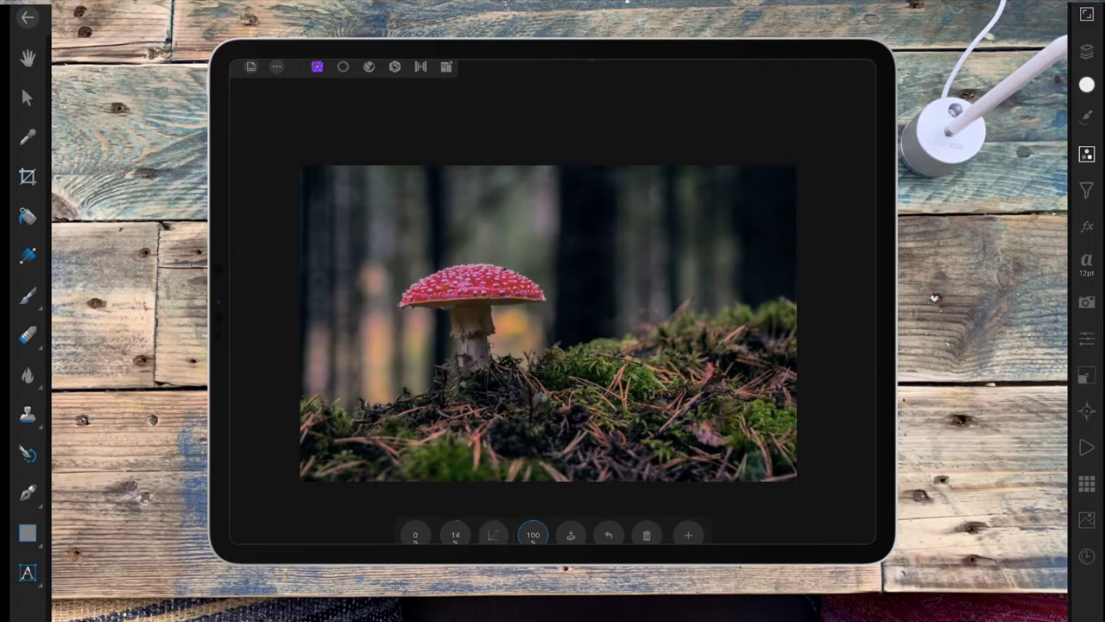
drag(415, 532, 398, 530)
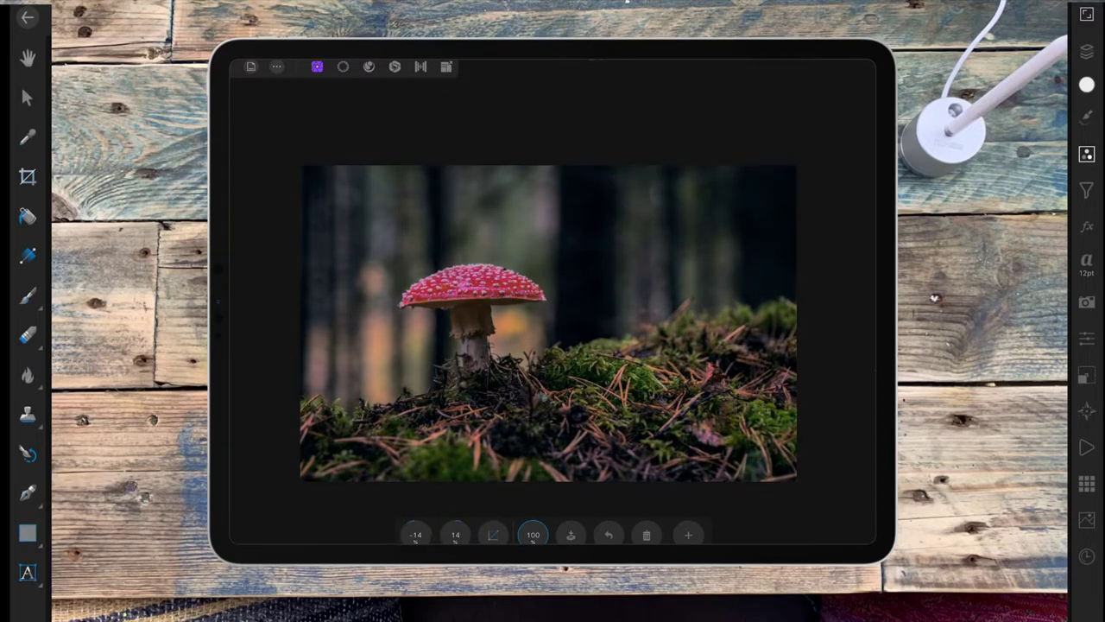
drag(455, 526, 462, 523)
click(1087, 52)
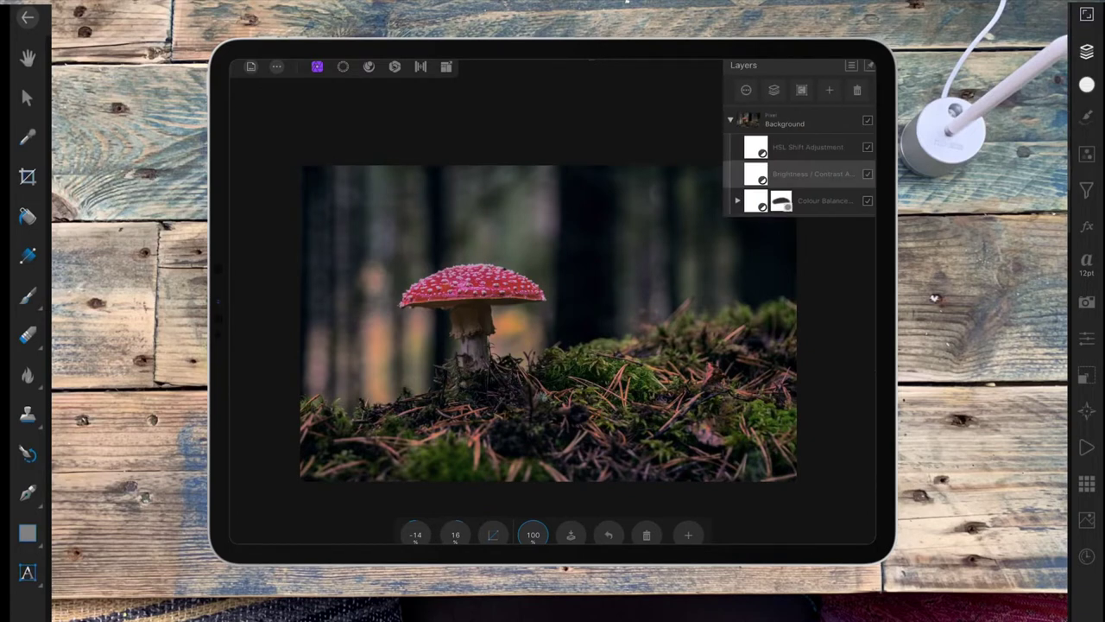
click(828, 90)
- Add a fill layer over the photo coloured a muted warm brown
click(802, 152)
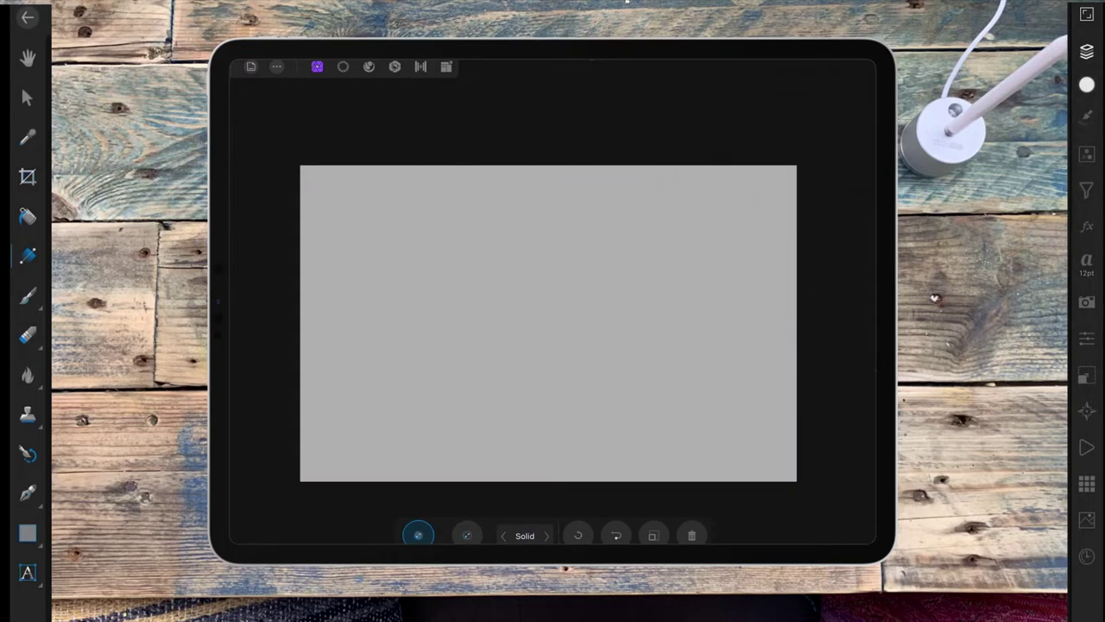
click(1087, 84)
mouse_move(863, 190)
mouse_down()
mouse_move(859, 209)
mouse_move(812, 196)
mouse_move(831, 195)
mouse_up()
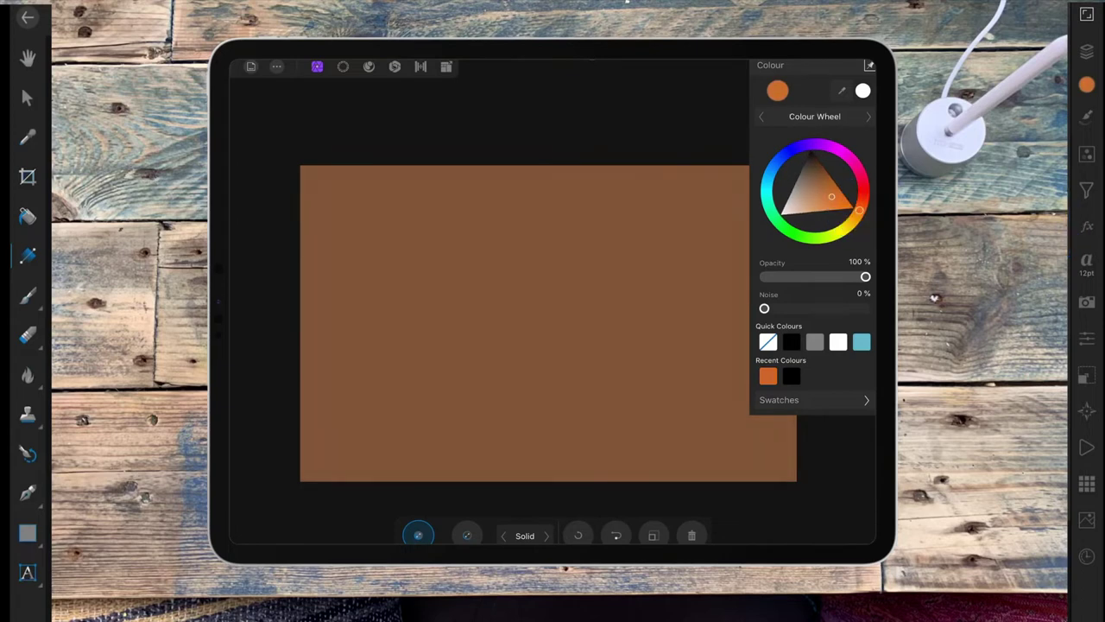
drag(831, 196, 833, 197)
- Blend the brown fill layer in Soft Light at 43% opacity
click(1086, 52)
click(821, 202)
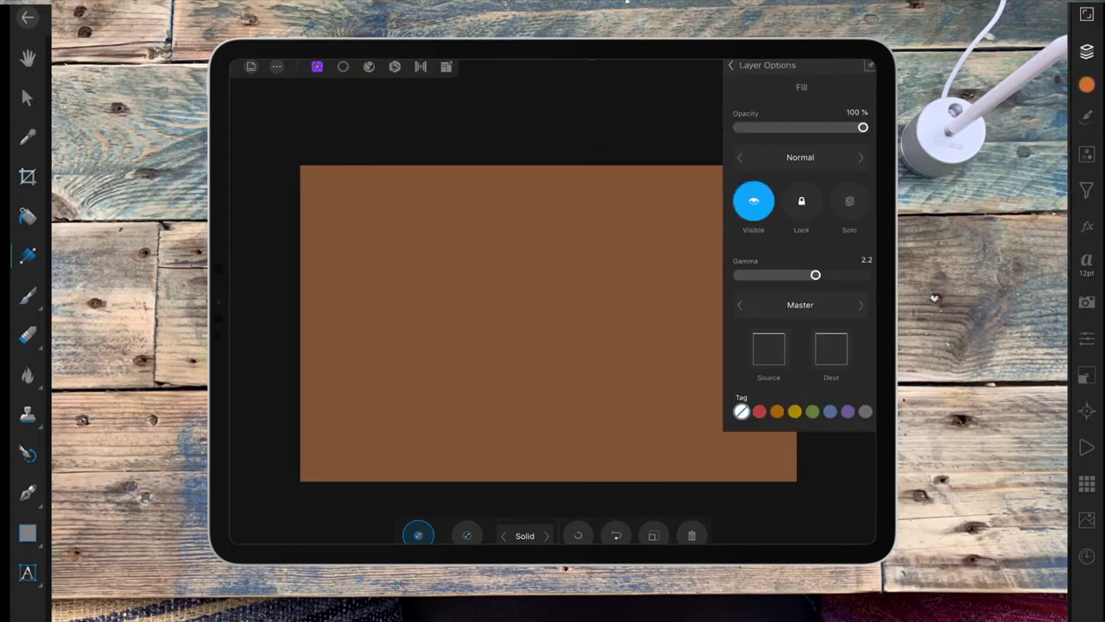
click(800, 157)
drag(698, 407, 708, 271)
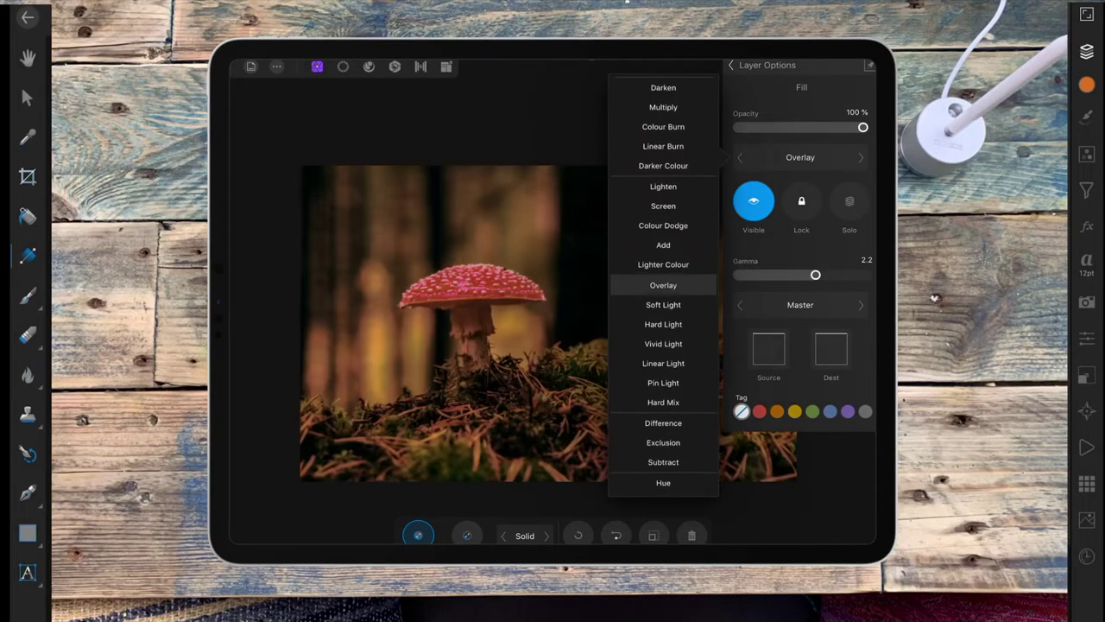
drag(863, 127, 780, 127)
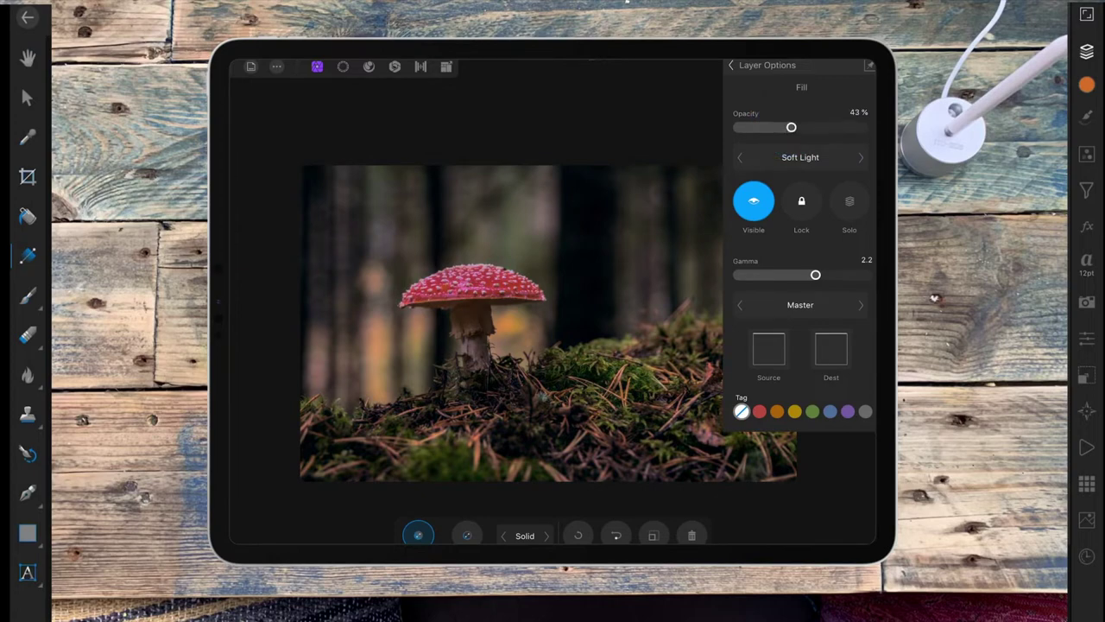
click(1086, 52)
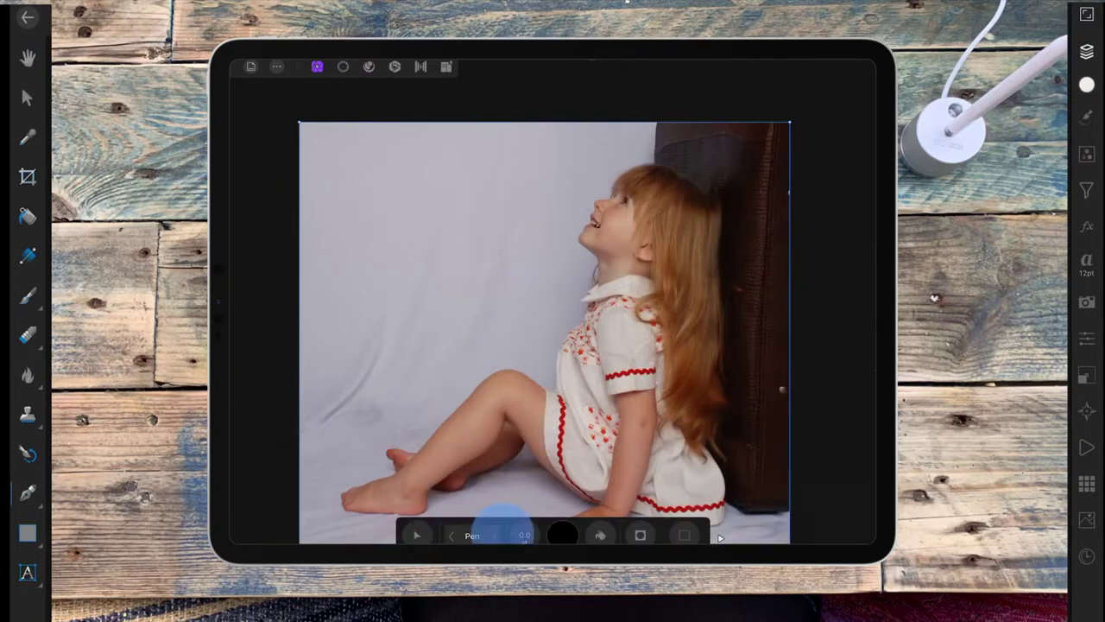
- Switch the Pen to Smart mode and start the outline at the dress collar and shoulder
click(499, 529)
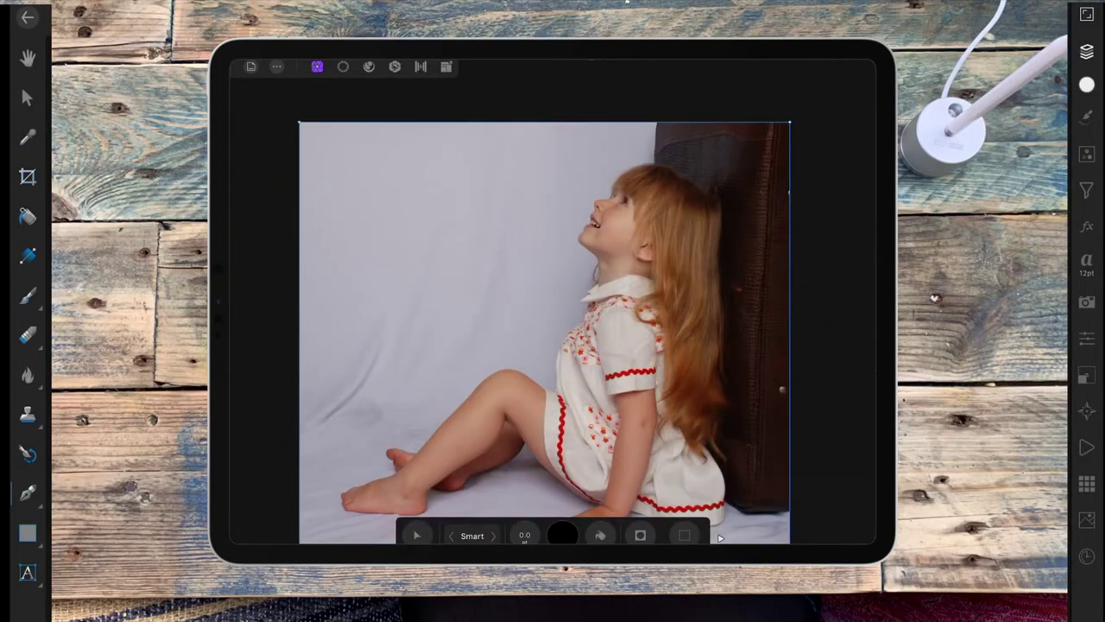
scroll(611, 265, up, 5)
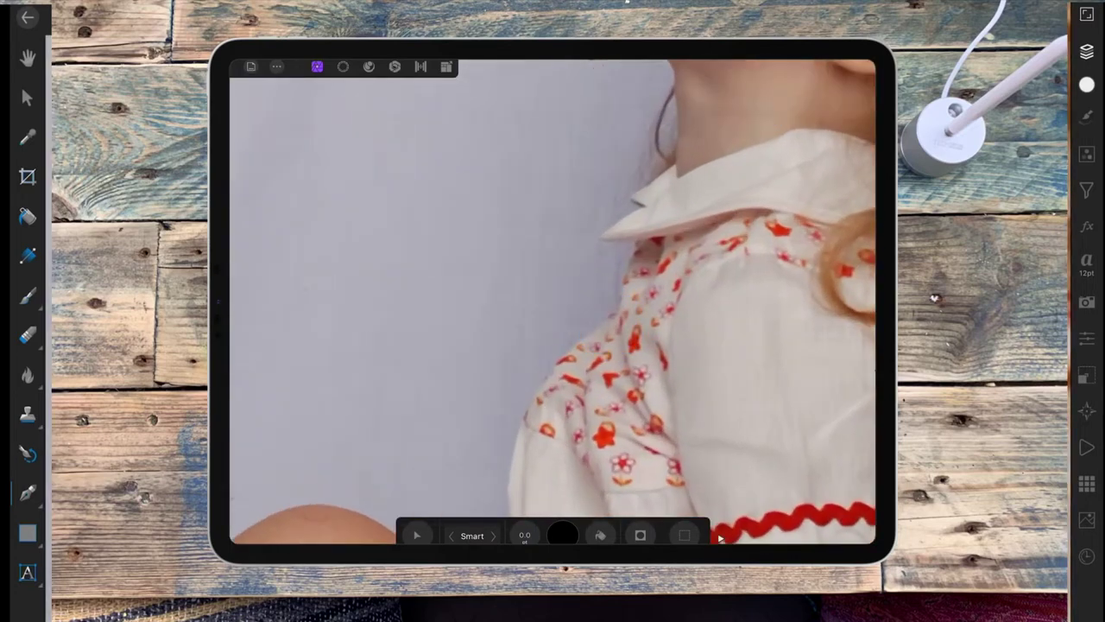
scroll(685, 224, up, 3)
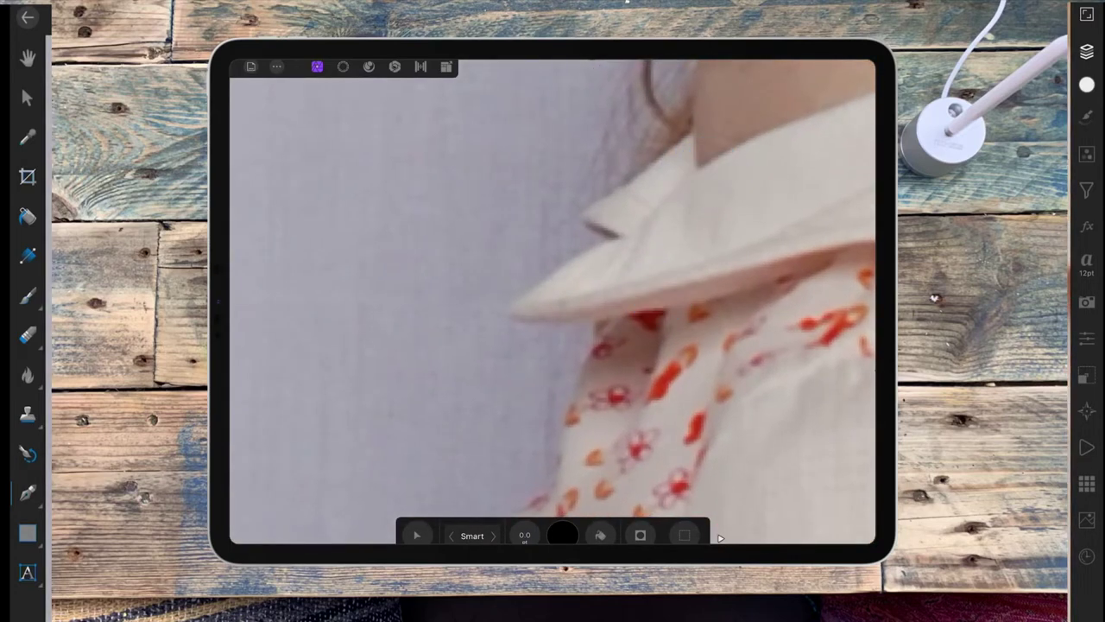
click(687, 133)
click(652, 162)
click(581, 214)
drag(618, 233, 586, 247)
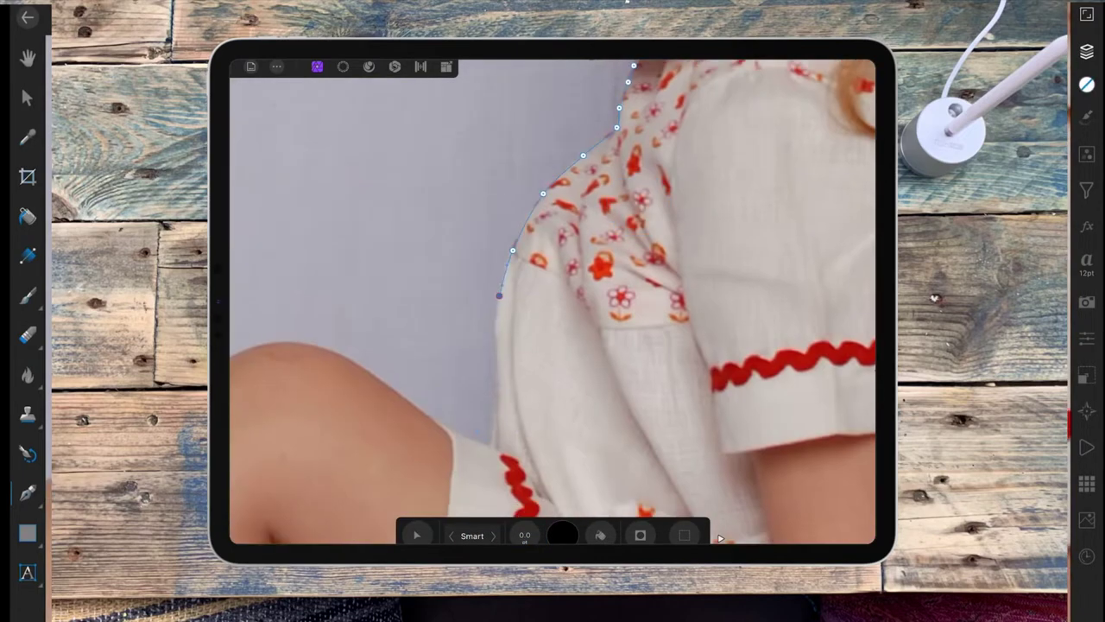
- Trace the outline along the knee and shin, around the big toe, instep and sole
click(535, 203)
click(468, 273)
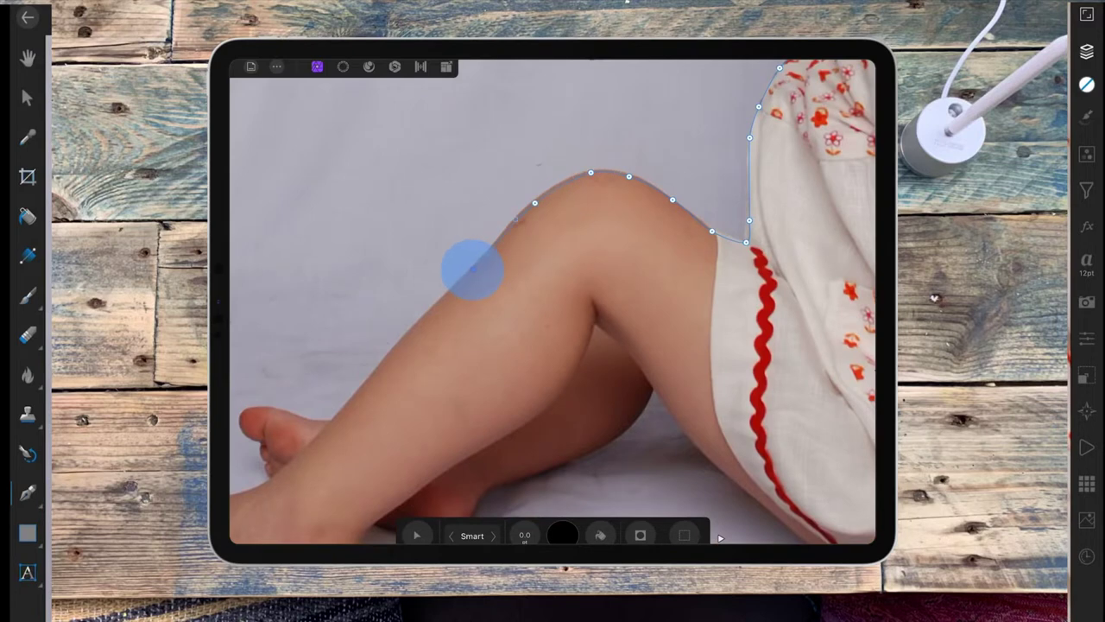
click(413, 329)
click(355, 394)
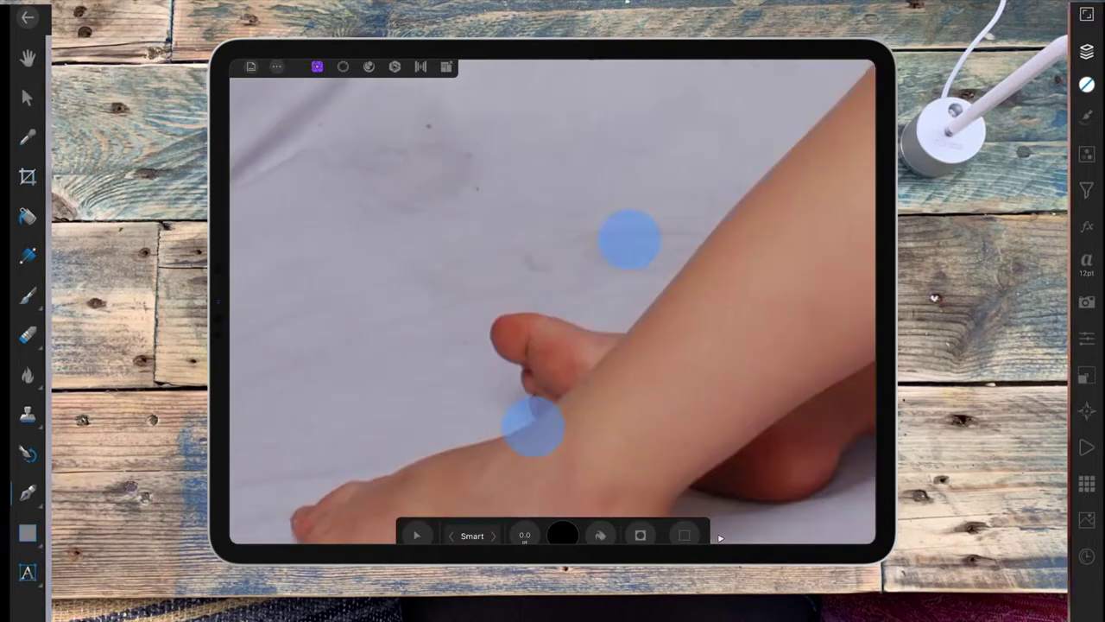
click(610, 297)
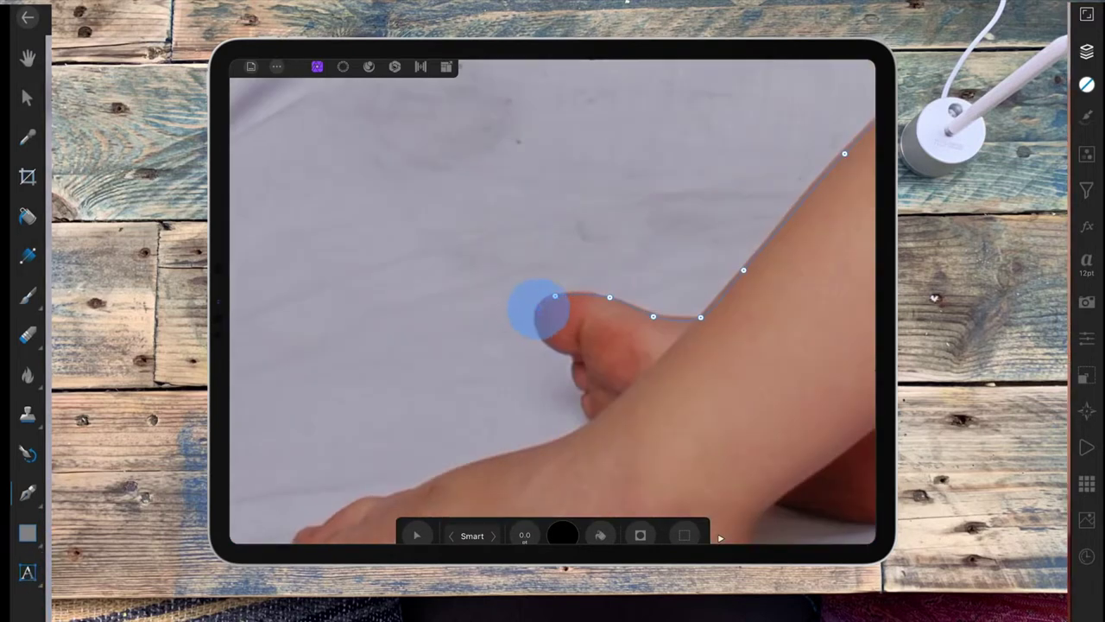
click(555, 296)
click(537, 308)
click(543, 338)
click(569, 357)
click(582, 384)
click(591, 416)
click(558, 436)
click(596, 248)
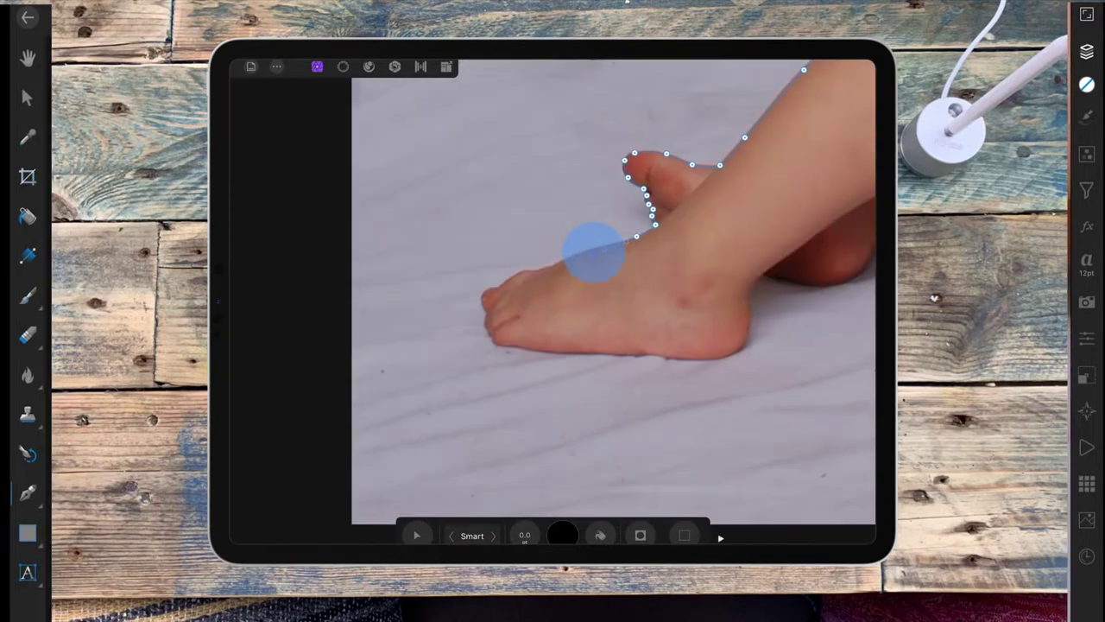
click(550, 266)
click(522, 271)
click(484, 293)
click(488, 309)
click(492, 342)
click(515, 346)
click(589, 355)
click(657, 353)
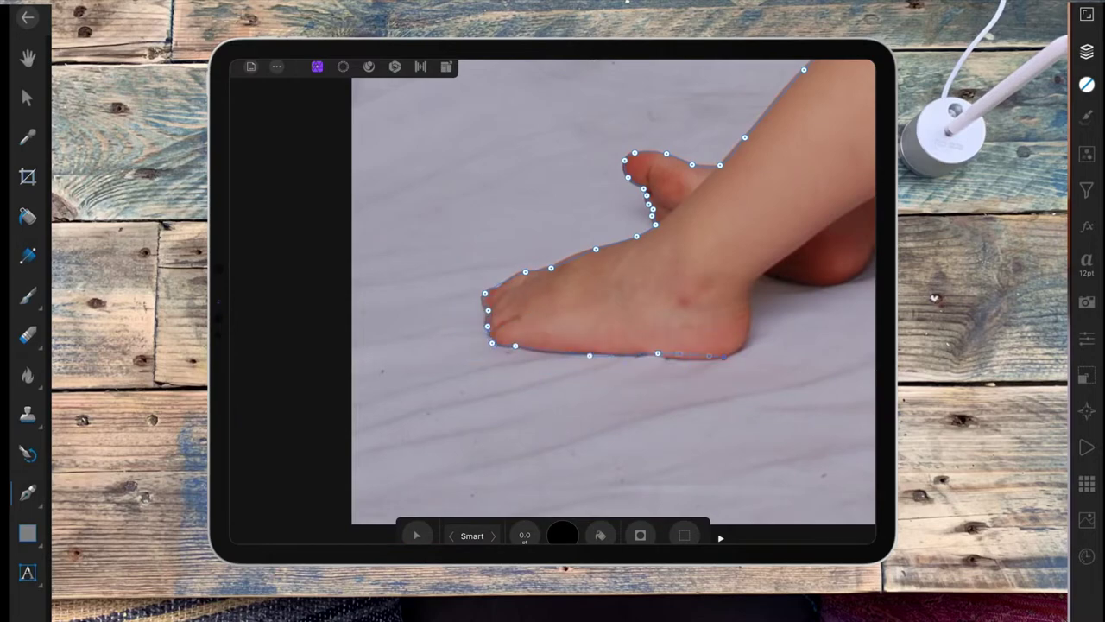
- Trace along the ankle and heel, up the calf, and along the dress hem
click(764, 269)
click(808, 279)
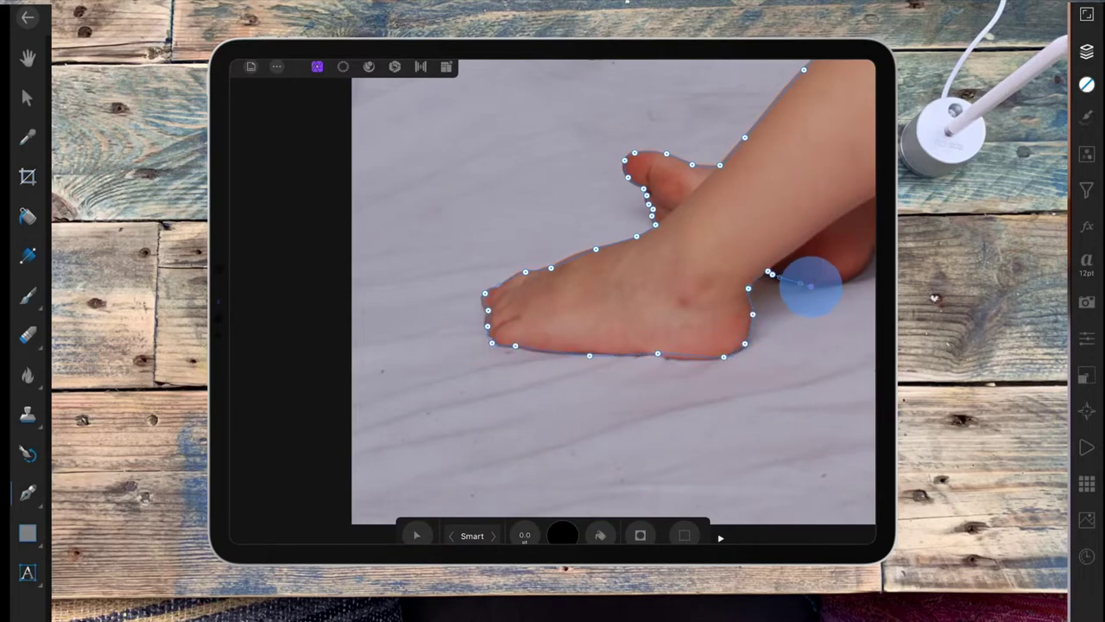
click(840, 274)
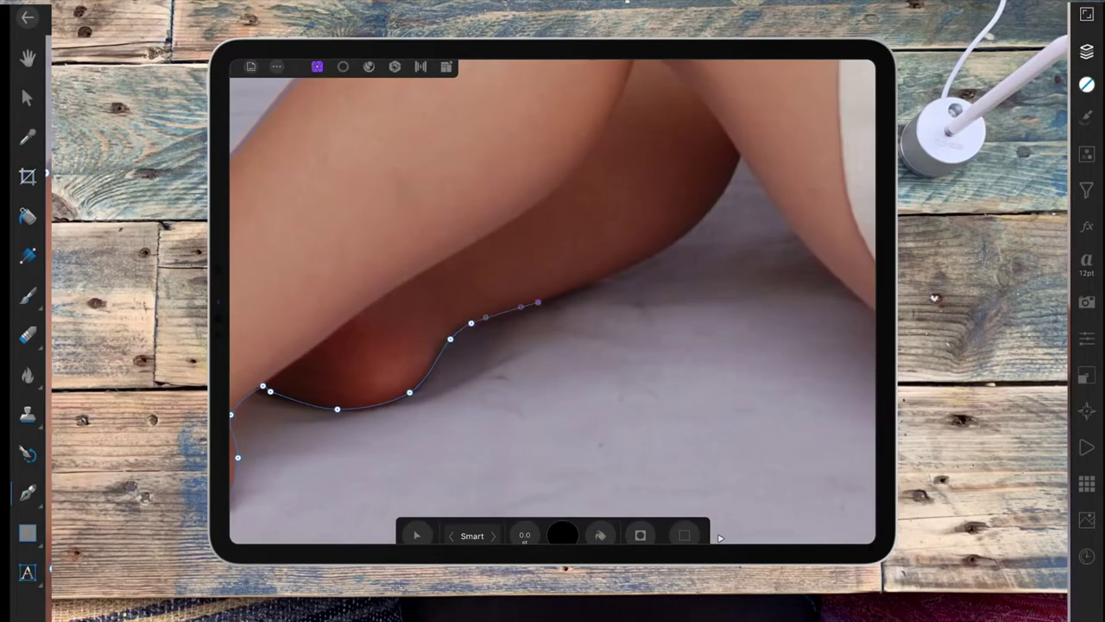
click(604, 279)
click(665, 246)
click(740, 160)
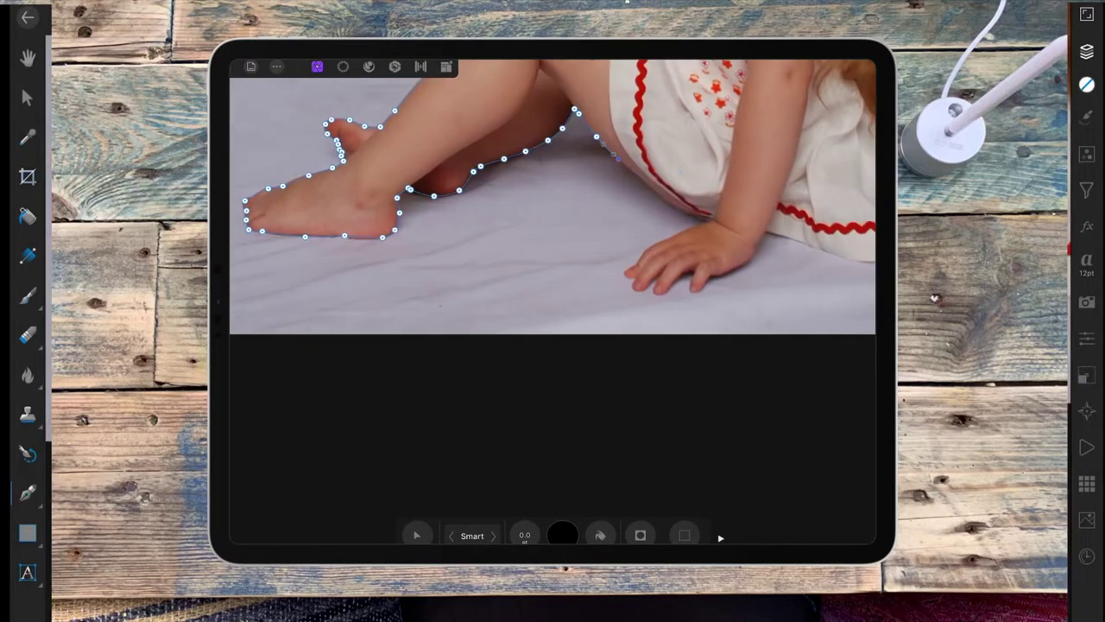
click(618, 206)
click(696, 253)
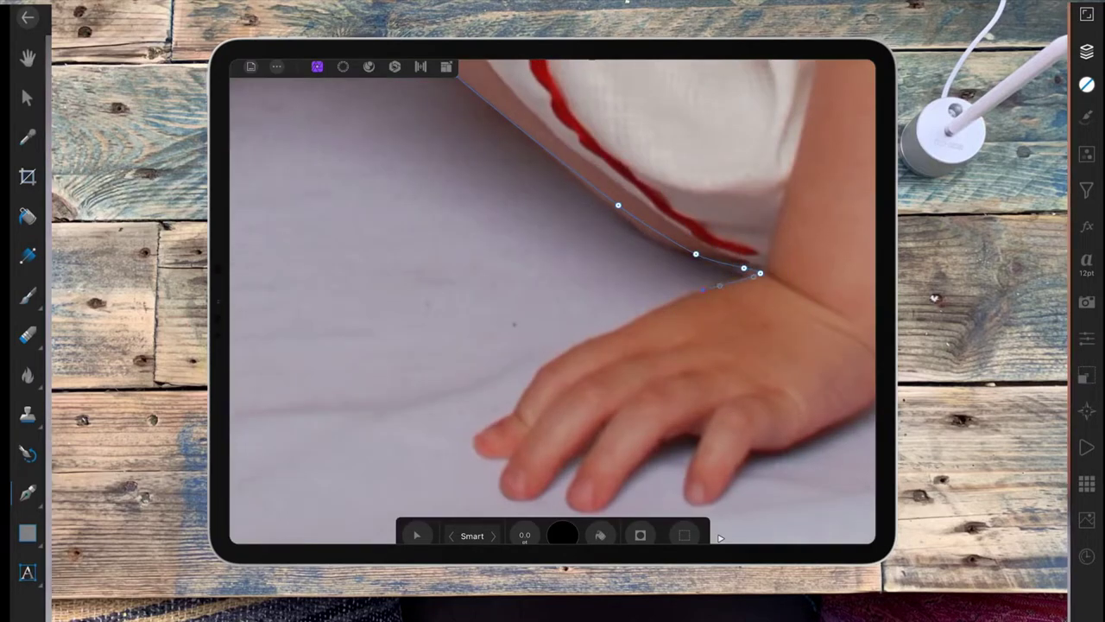
- Trace around the wrist, each finger and the rest of the hand
click(626, 329)
click(563, 355)
click(513, 413)
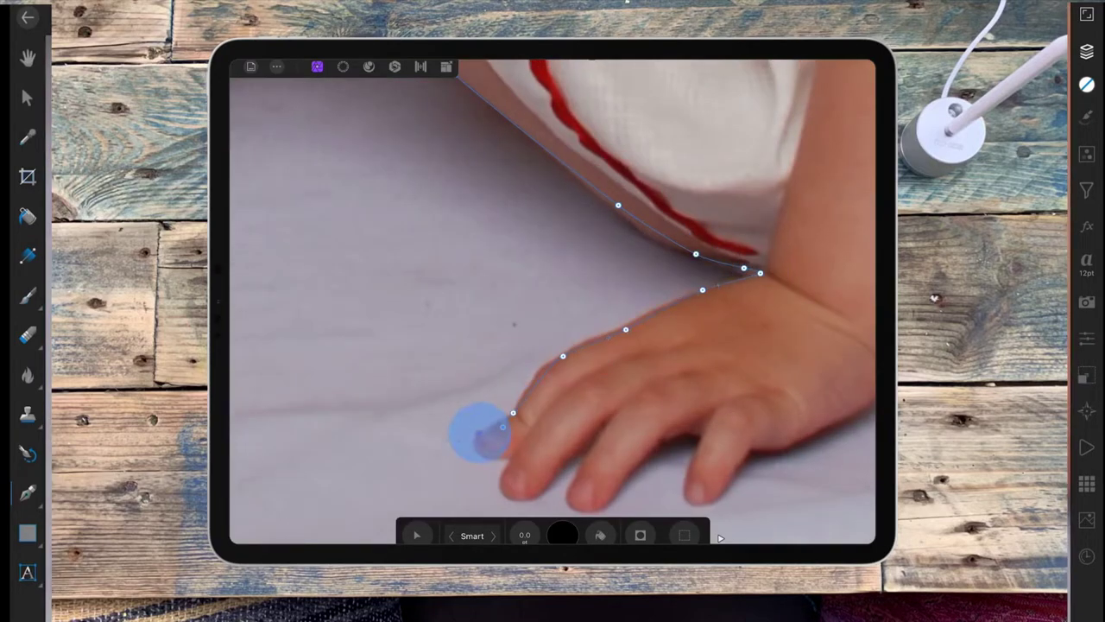
click(510, 454)
click(531, 496)
click(571, 485)
click(594, 507)
click(619, 489)
click(644, 462)
click(666, 444)
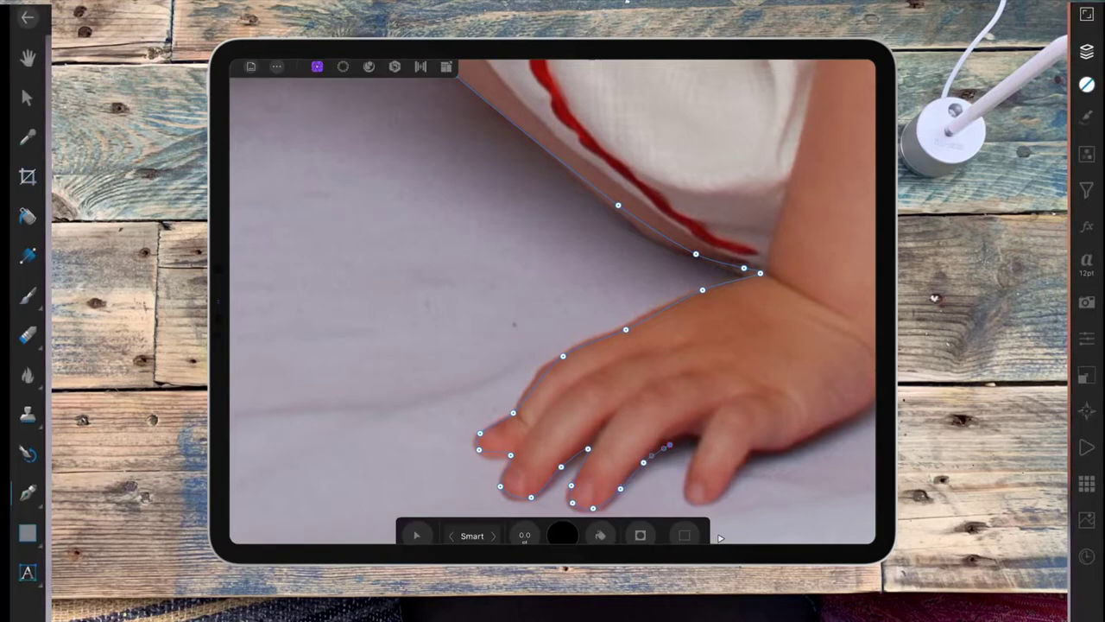
click(685, 489)
click(763, 449)
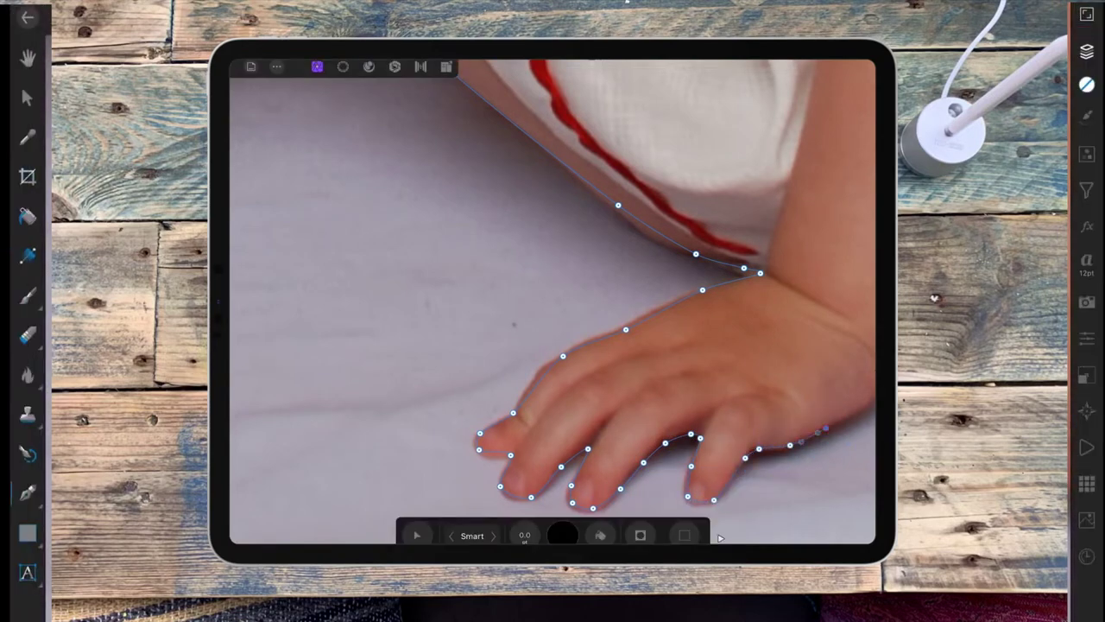
scroll(604, 388, up, 5)
click(576, 361)
scroll(553, 303, down, 5)
click(797, 400)
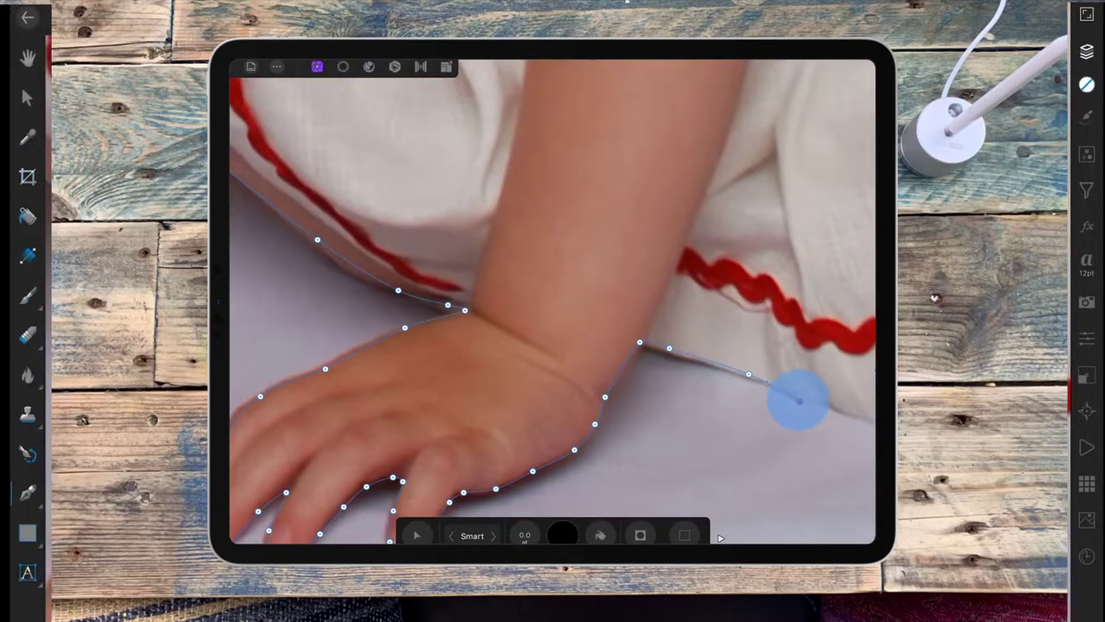
scroll(552, 302, down, 3)
- Finish the outline along the back hem, up the hair, past the face and down the neck
click(683, 308)
click(785, 234)
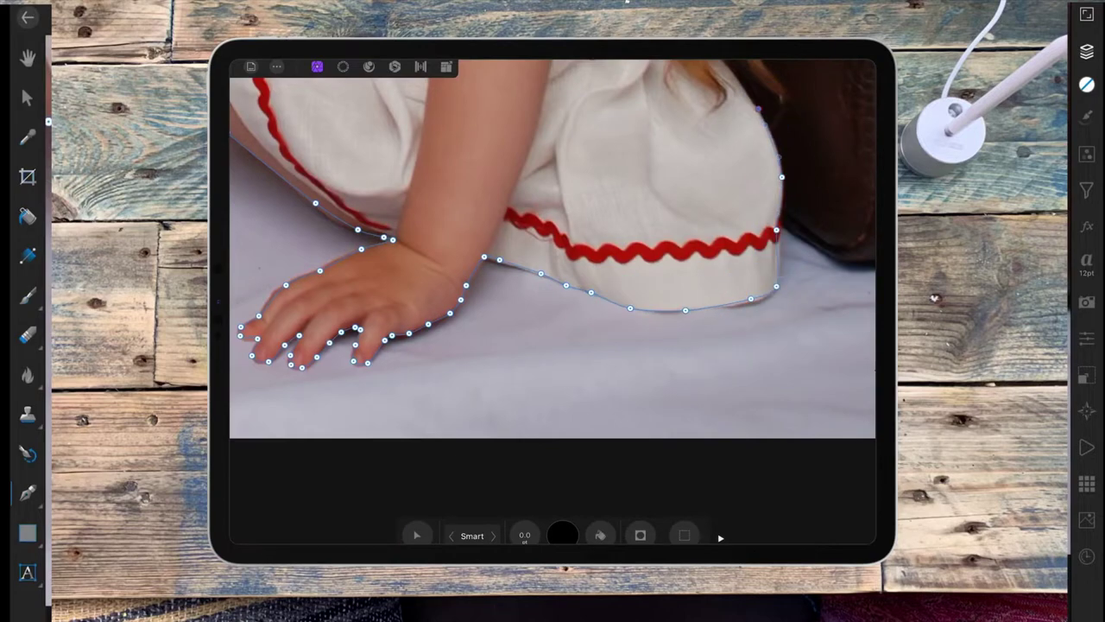
scroll(553, 302, down, 5)
click(734, 290)
click(731, 208)
drag(779, 315, 716, 178)
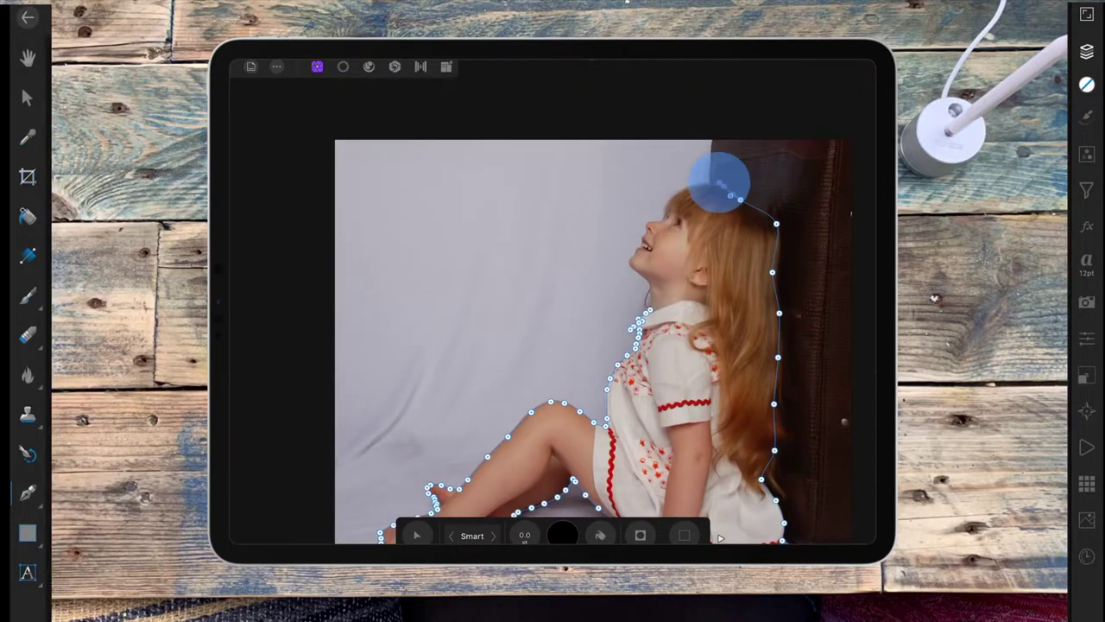
scroll(715, 178, up, 5)
mouse_move(872, 212)
mouse_down()
mouse_move(718, 236)
mouse_move(617, 374)
mouse_up()
scroll(617, 375, up, 3)
drag(444, 313, 375, 474)
scroll(374, 473, down, 5)
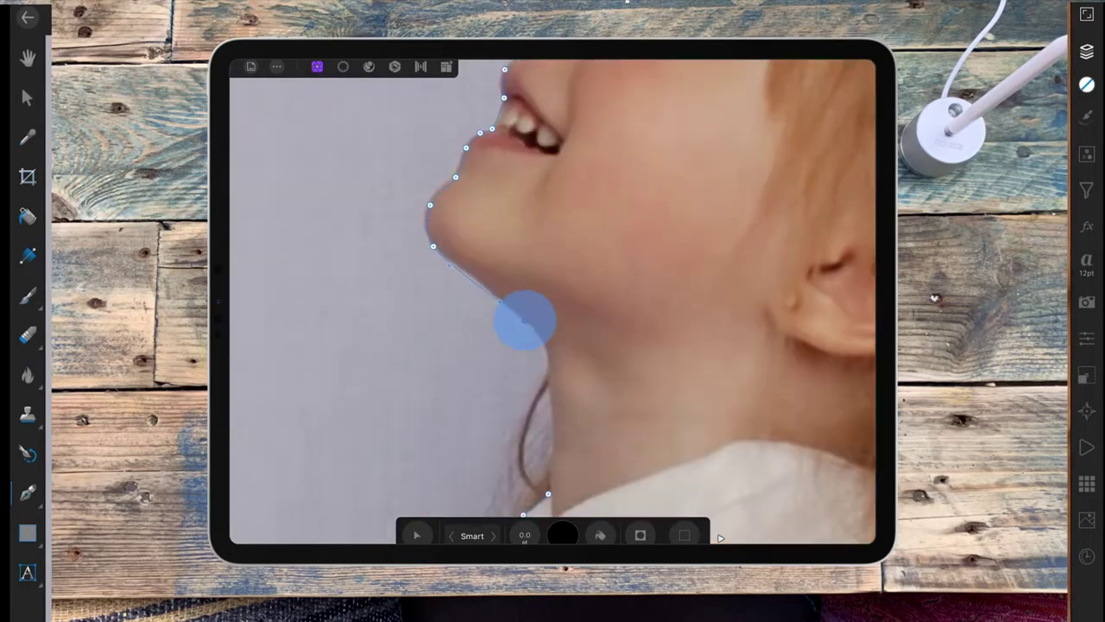
drag(525, 316, 555, 453)
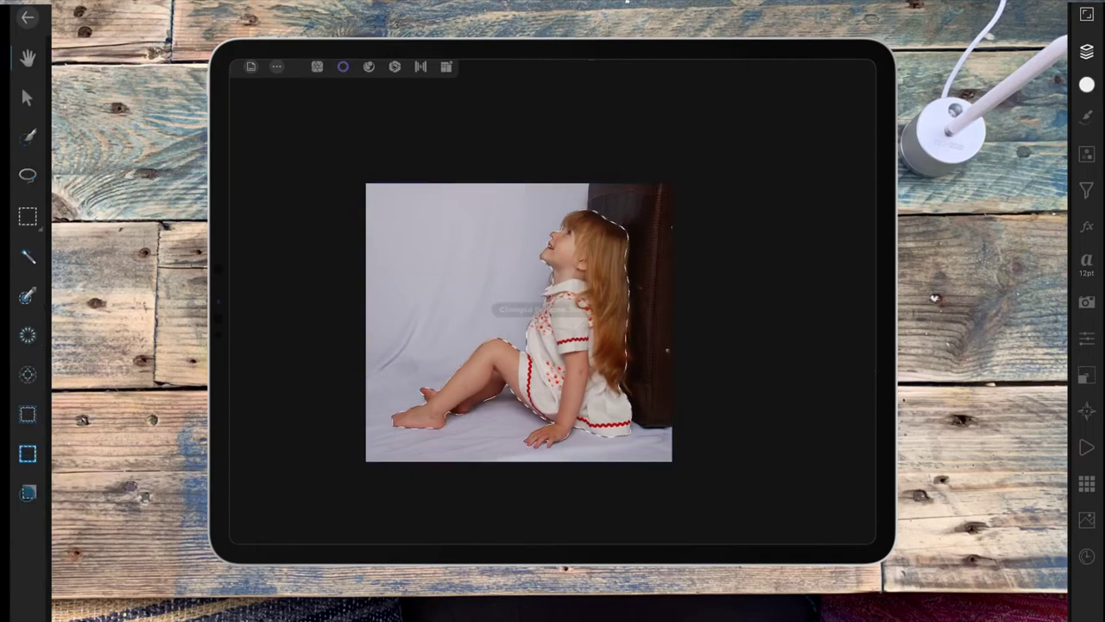
- Open Refine Selection, set the matte to 15.2 and brush the hair edge near forehead and eye
click(27, 492)
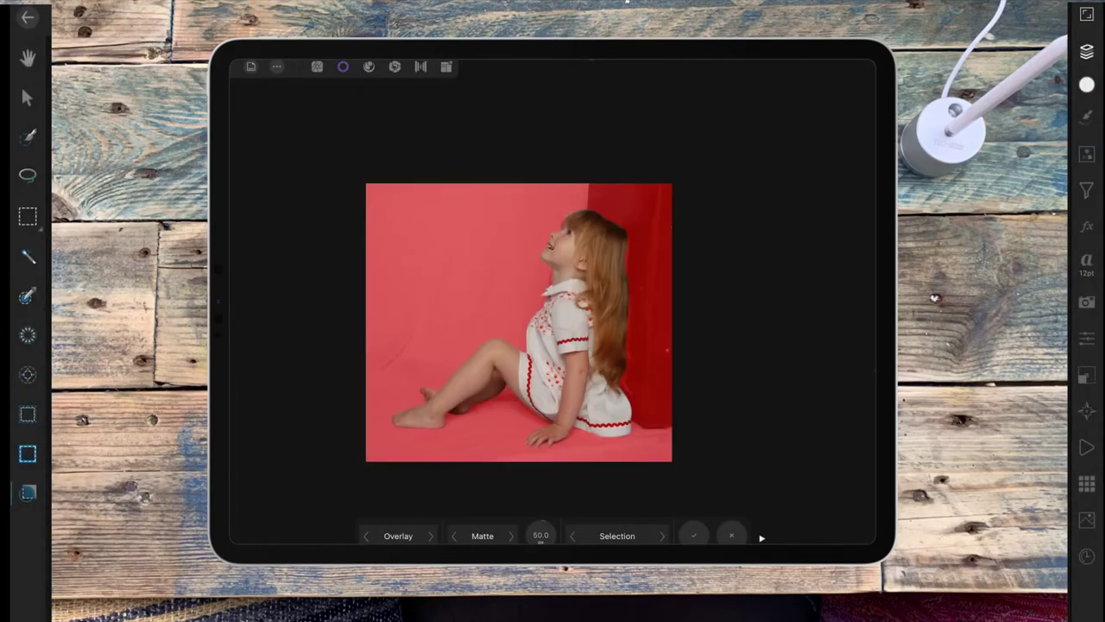
scroll(553, 250, up, 5)
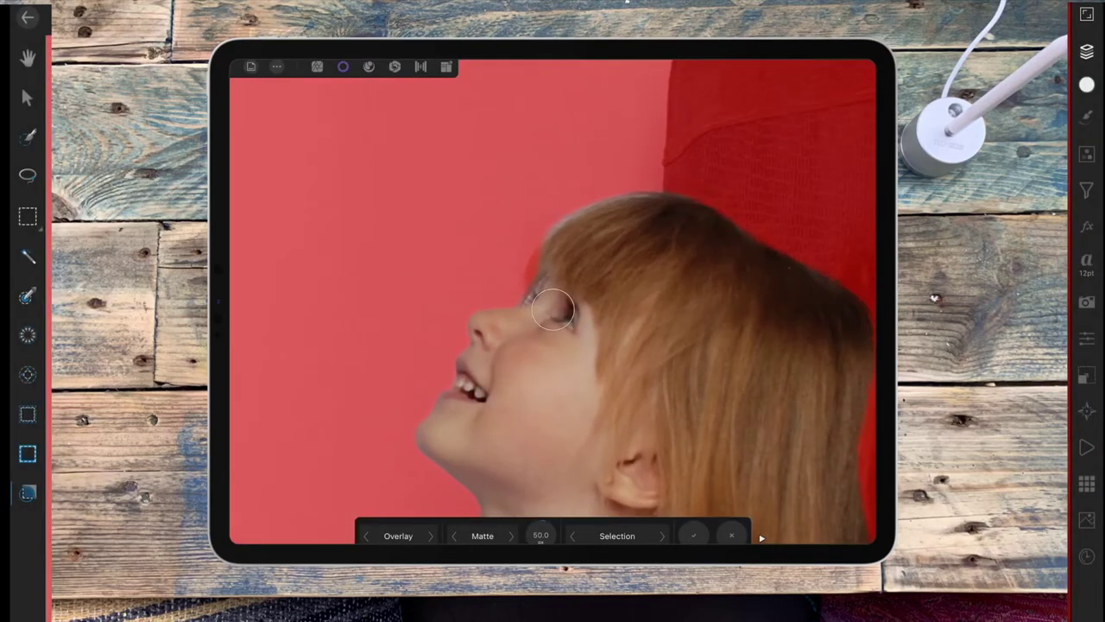
drag(541, 534, 471, 525)
drag(619, 203, 537, 252)
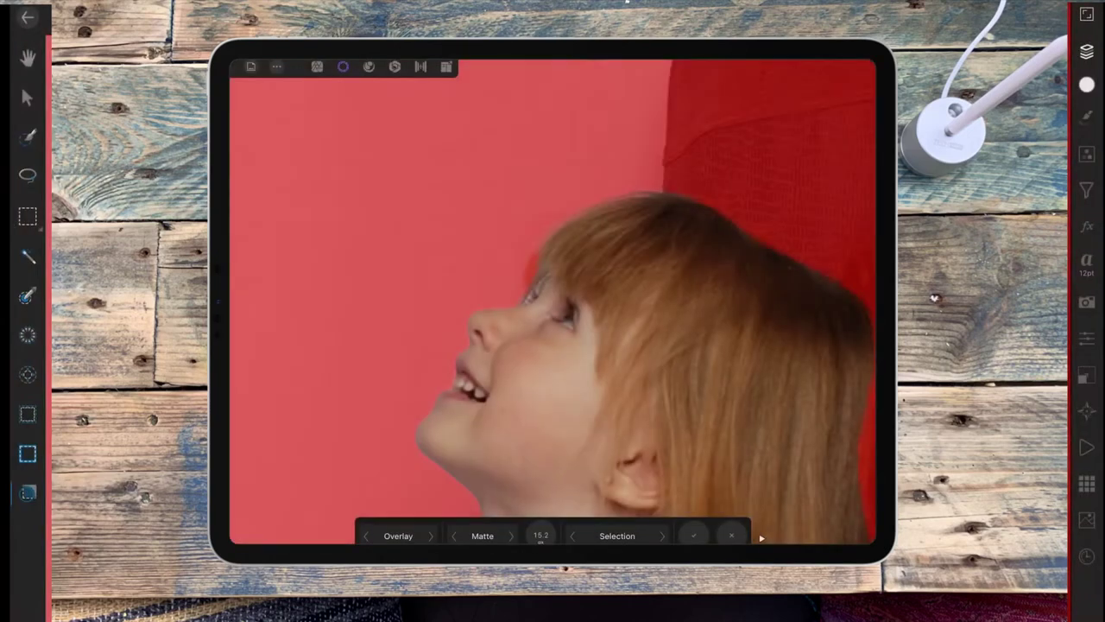
drag(544, 298, 509, 281)
- Brush along the hair's right edge to refine the girl's selection
scroll(592, 268, down, 3)
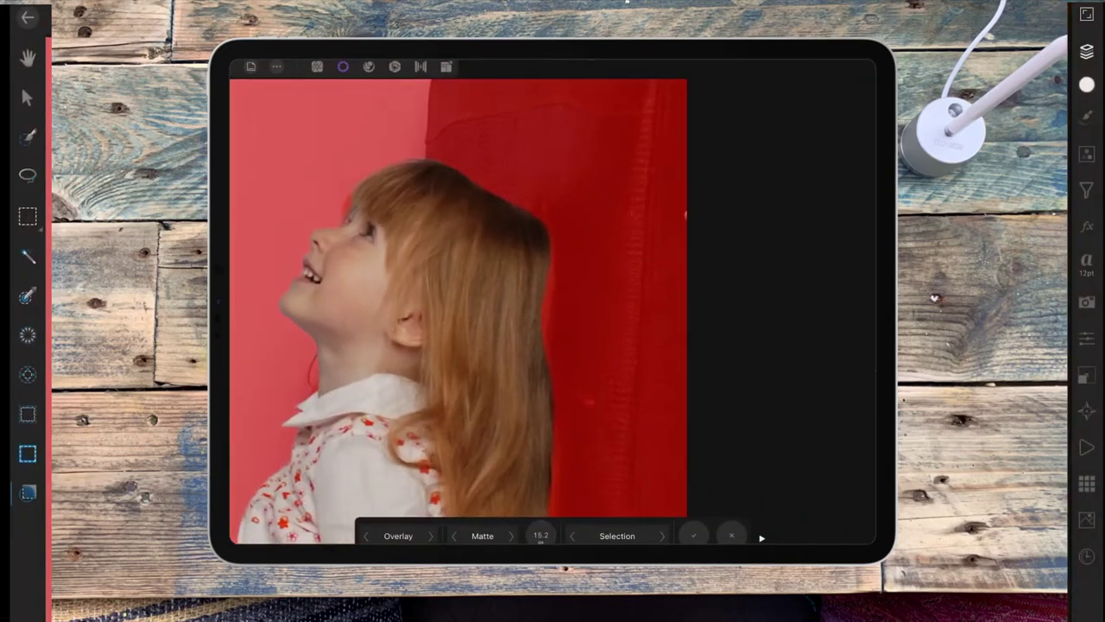
drag(473, 188, 548, 431)
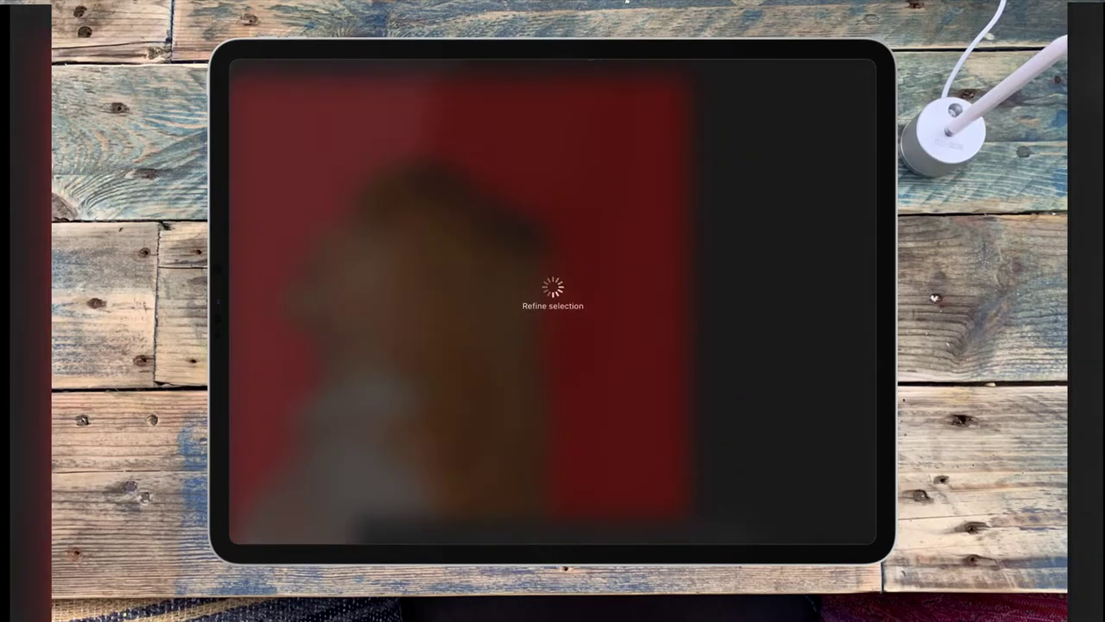
scroll(688, 288, down, 3)
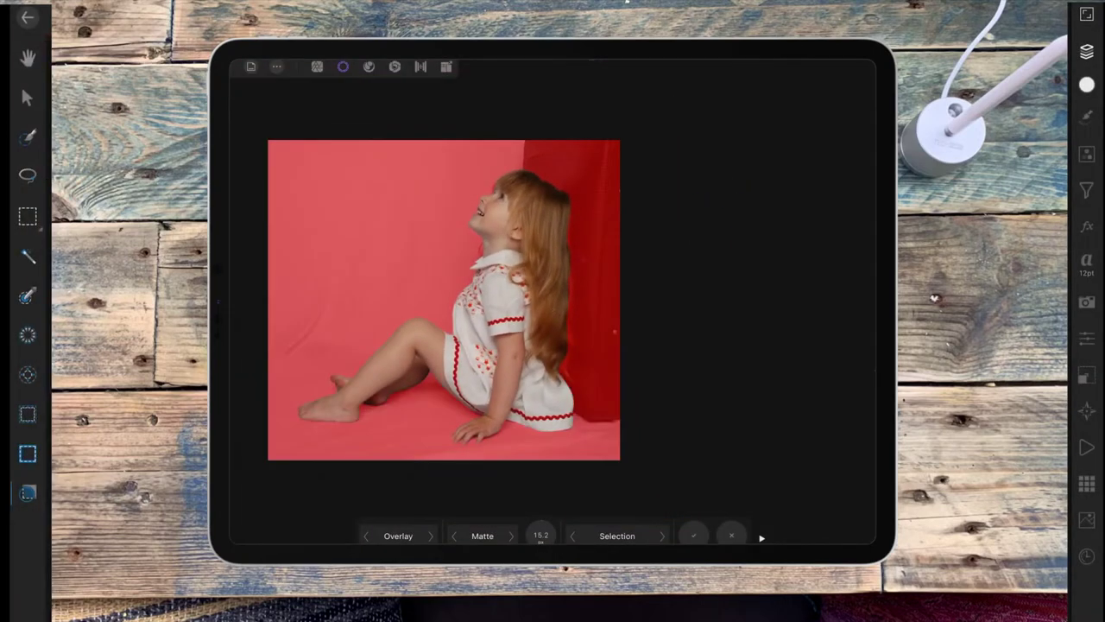
drag(572, 376, 569, 306)
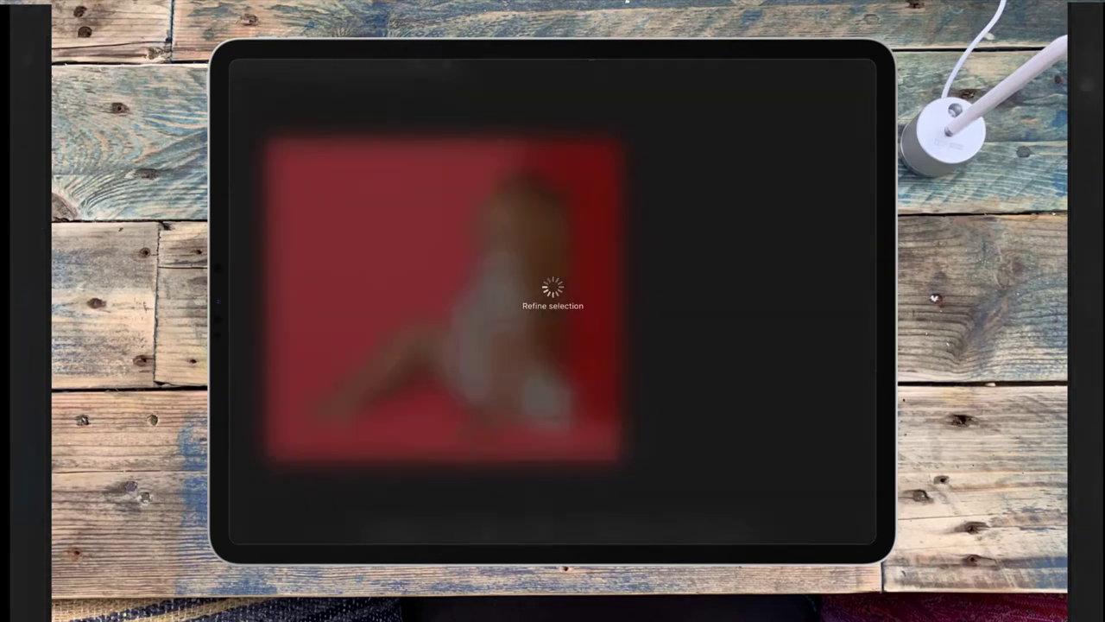
drag(566, 354, 566, 367)
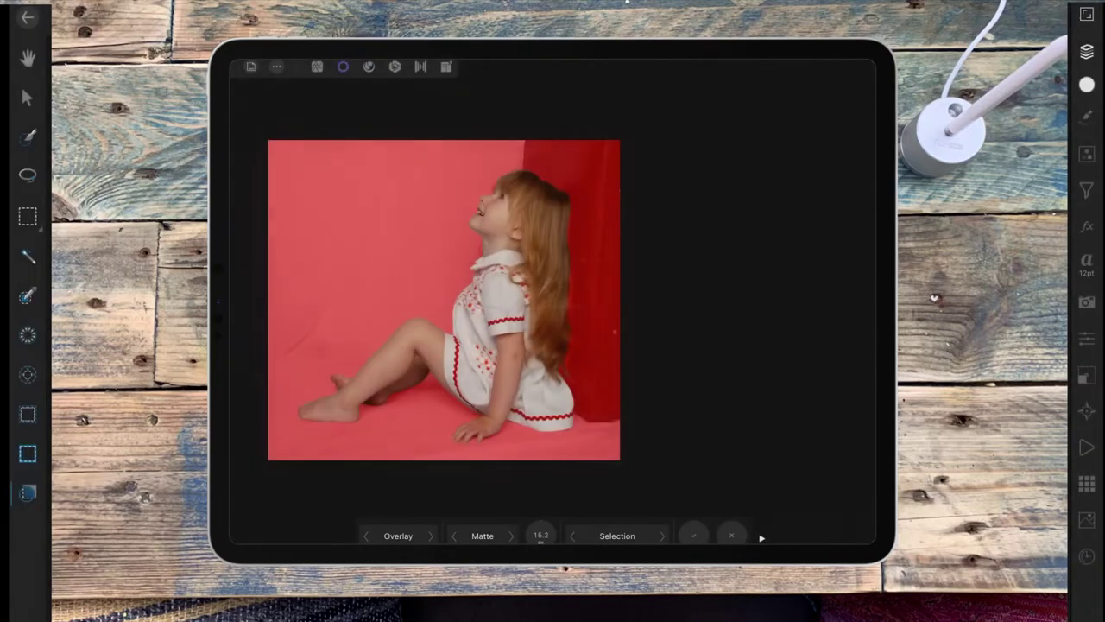
scroll(625, 233, up, 5)
scroll(573, 91, down, 3)
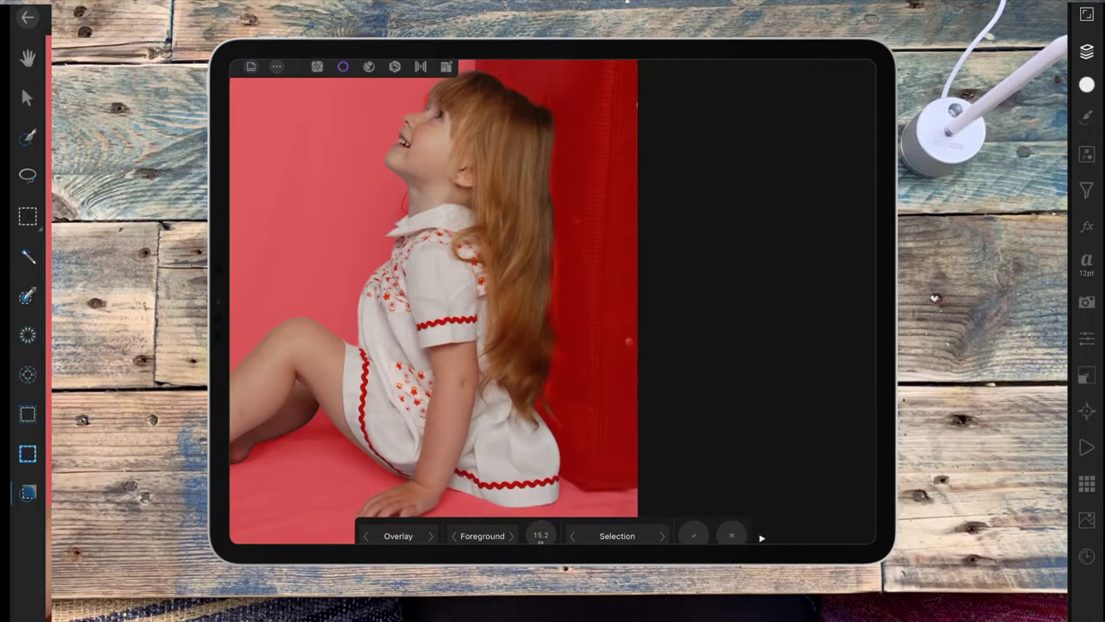
- Refine the hair edge from the top of the head down the back against the red backdrop
scroll(553, 309, up, 5)
mouse_move(457, 147)
mouse_down()
mouse_move(541, 186)
mouse_move(565, 220)
mouse_up()
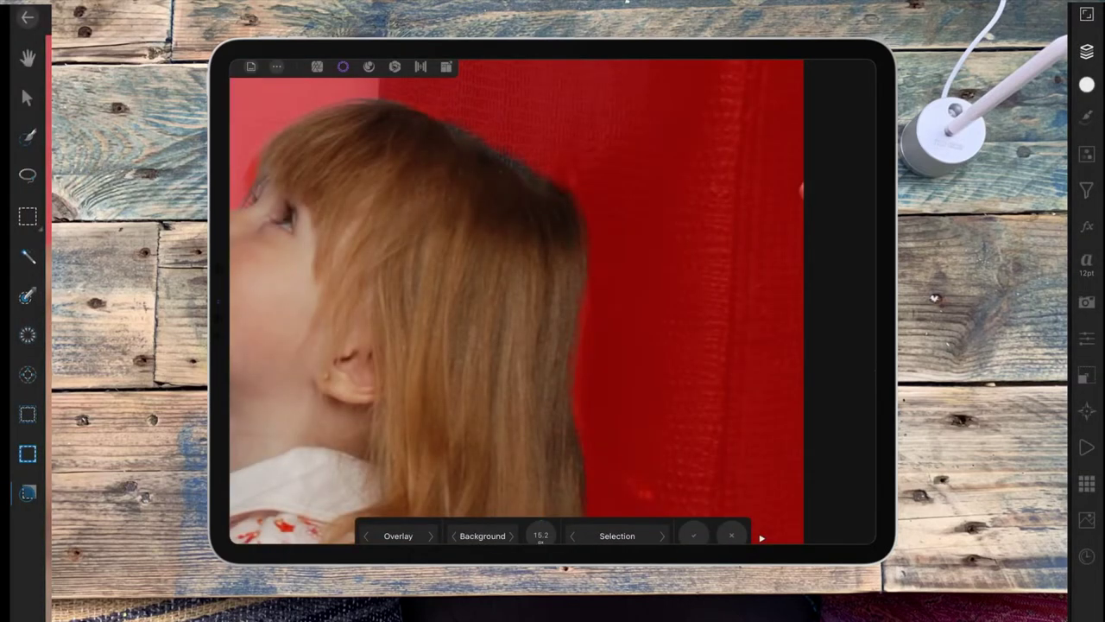
drag(448, 113, 541, 179)
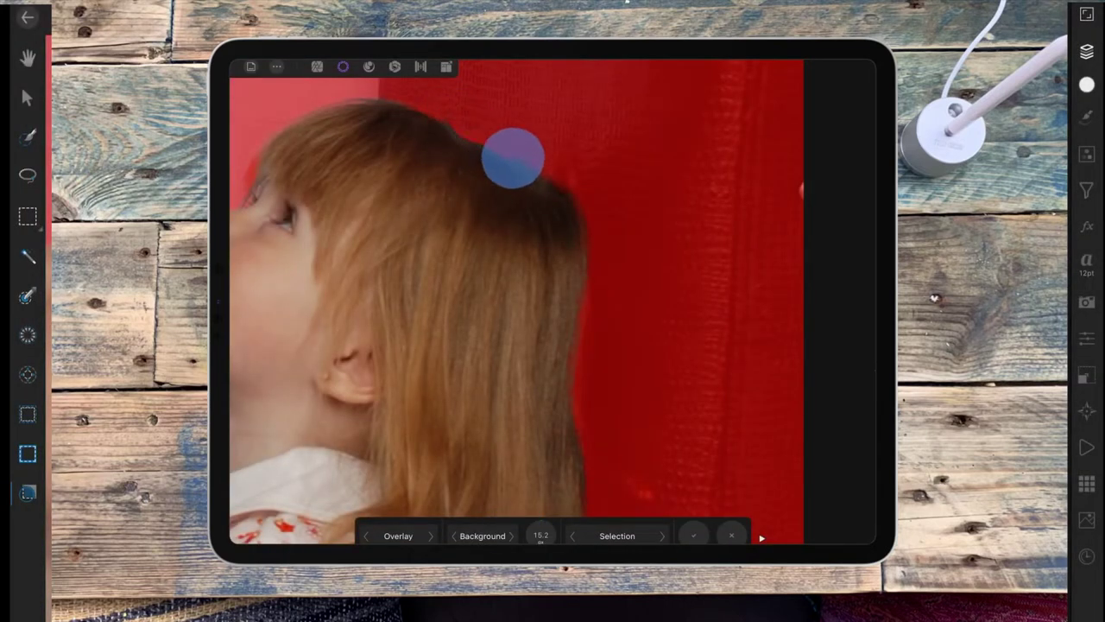
drag(542, 179, 600, 259)
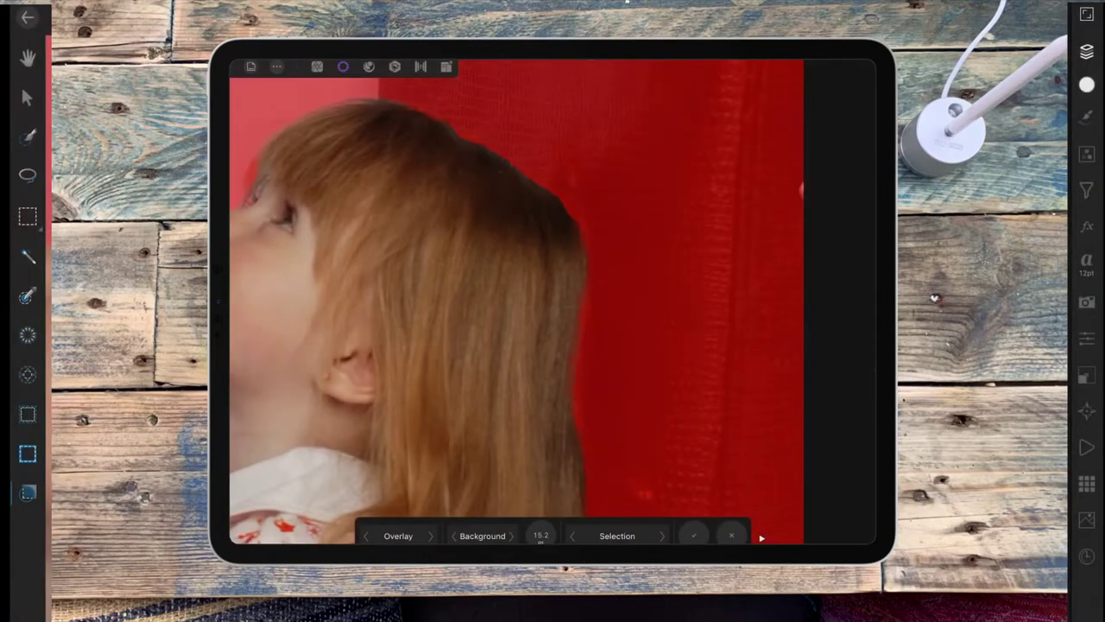
drag(436, 108, 566, 186)
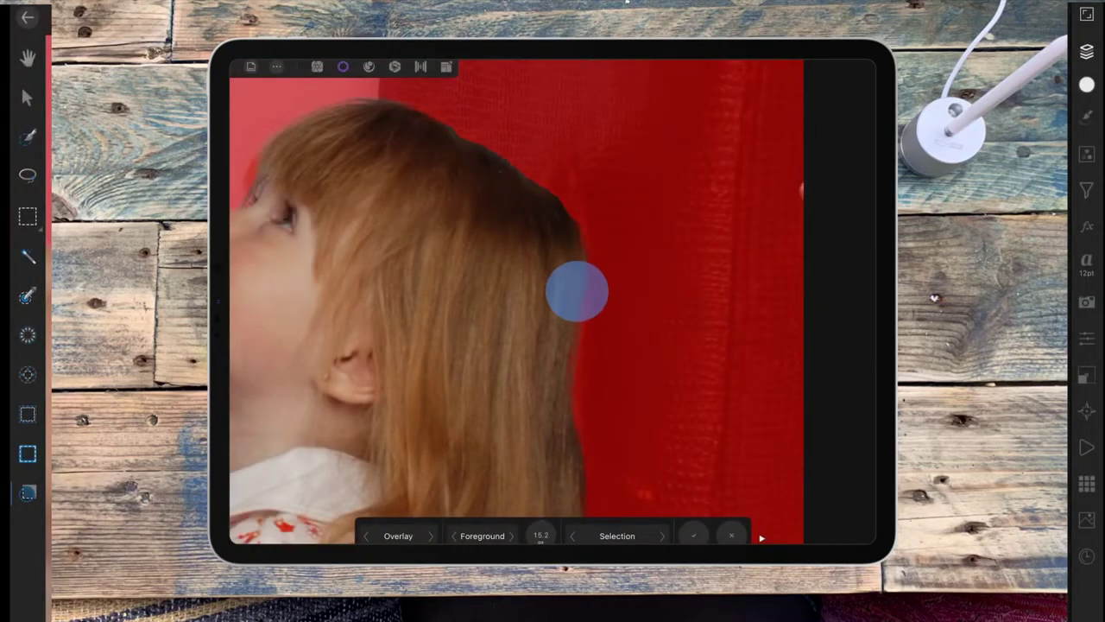
drag(578, 291, 568, 357)
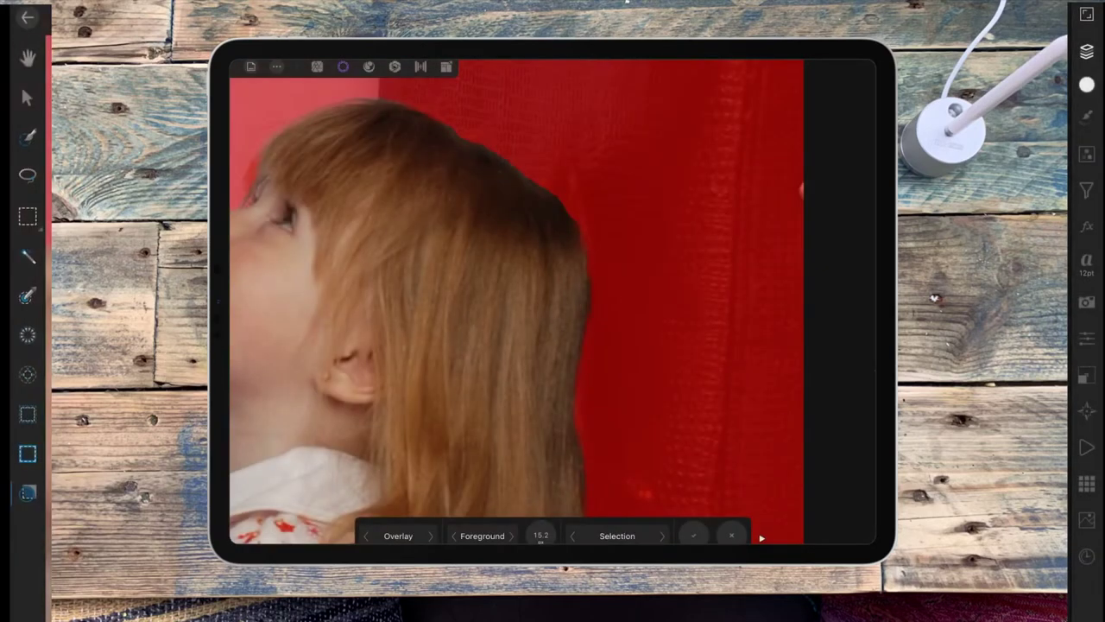
drag(572, 385, 573, 430)
- Recover the loose strands and hair tips along the lower hair edge beside the arm
scroll(694, 181, down, 5)
scroll(718, 278, up, 10)
scroll(718, 278, up, 2)
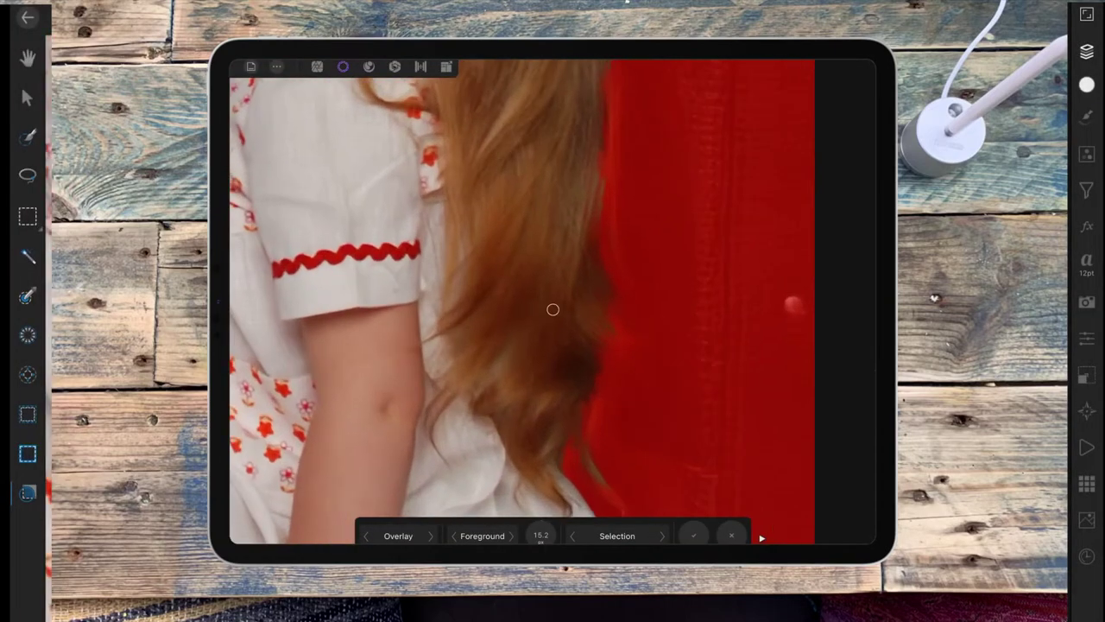
drag(601, 171, 607, 328)
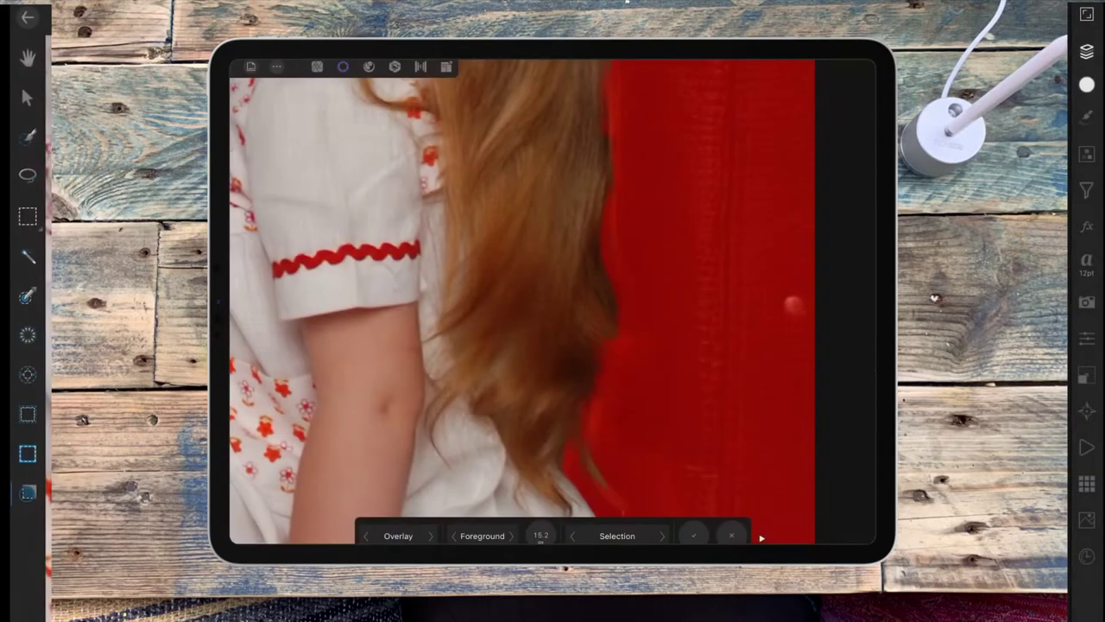
mouse_move(573, 429)
mouse_down()
mouse_move(580, 439)
mouse_move(592, 366)
mouse_move(610, 340)
mouse_move(622, 356)
mouse_up()
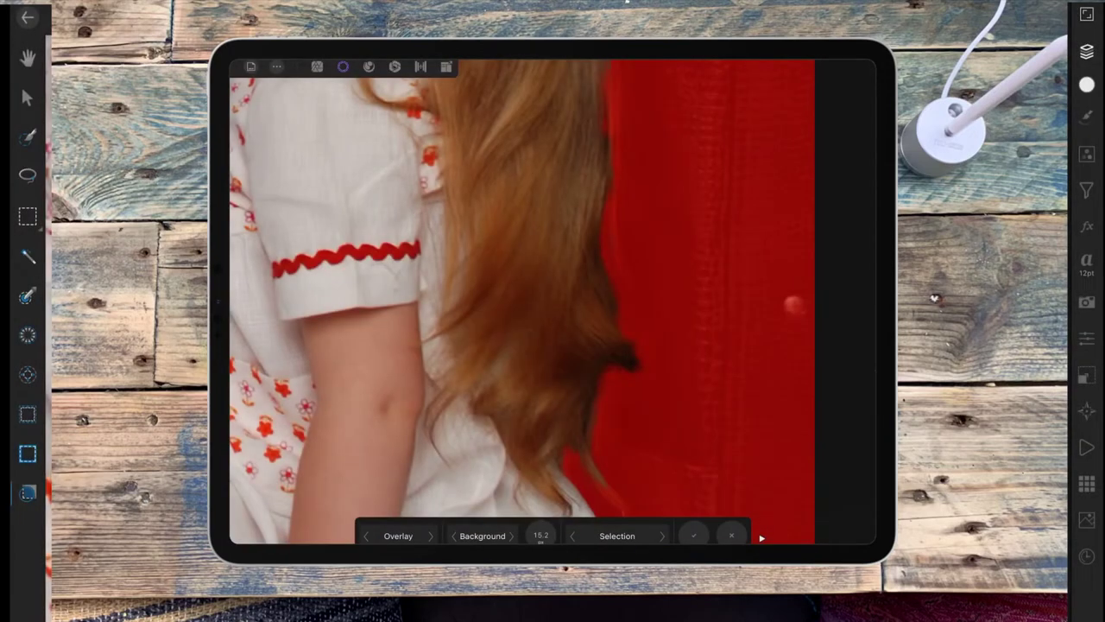
drag(636, 343, 620, 354)
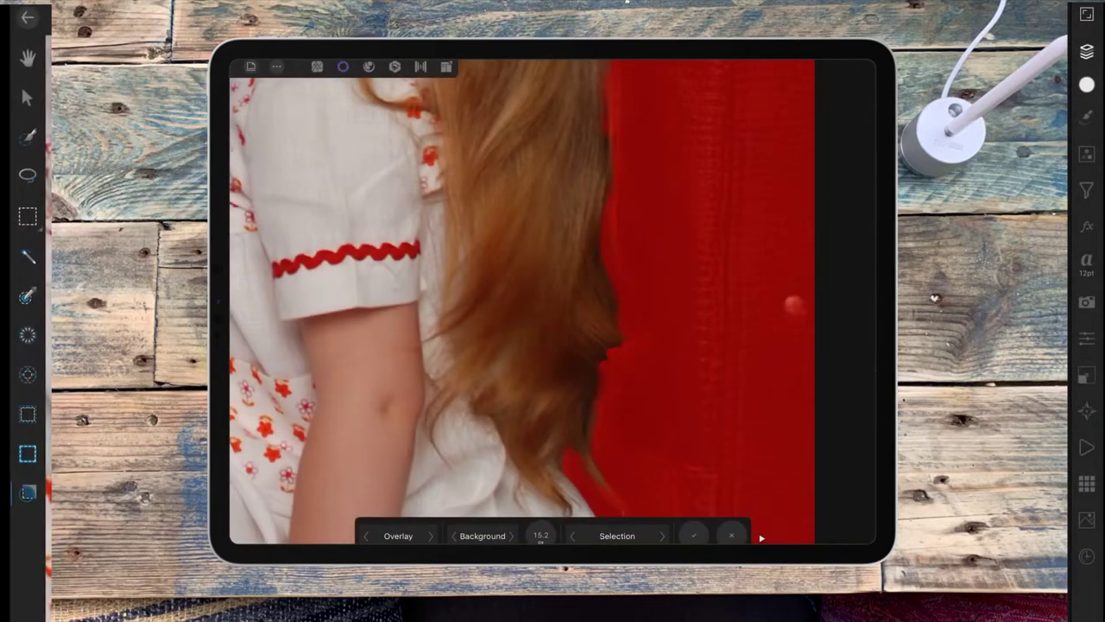
drag(578, 393, 597, 436)
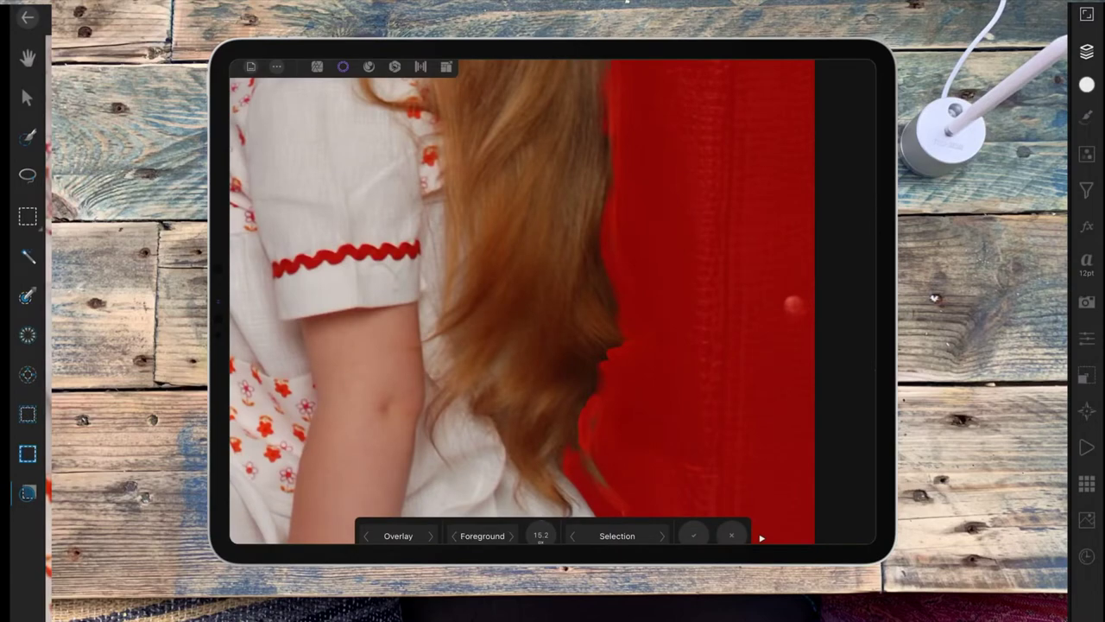
drag(587, 449, 616, 335)
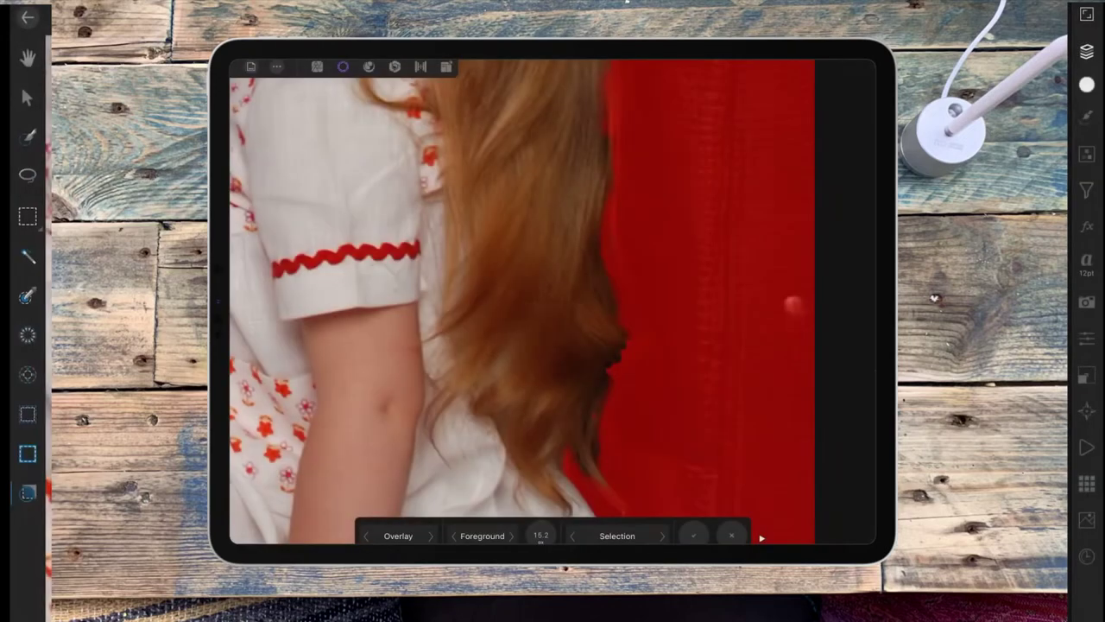
drag(599, 74, 610, 76)
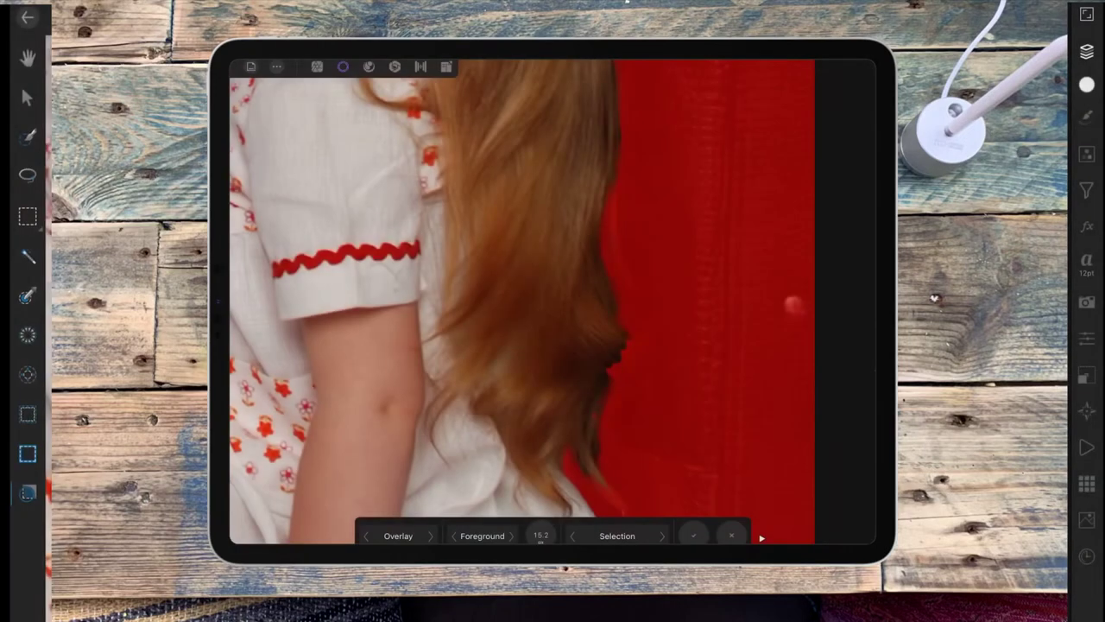
- Widen the refine brush to 32.1 and brush the full hair edge from top to ends
drag(540, 535, 587, 536)
mouse_move(613, 82)
mouse_down()
mouse_move(586, 415)
mouse_move(602, 486)
mouse_up()
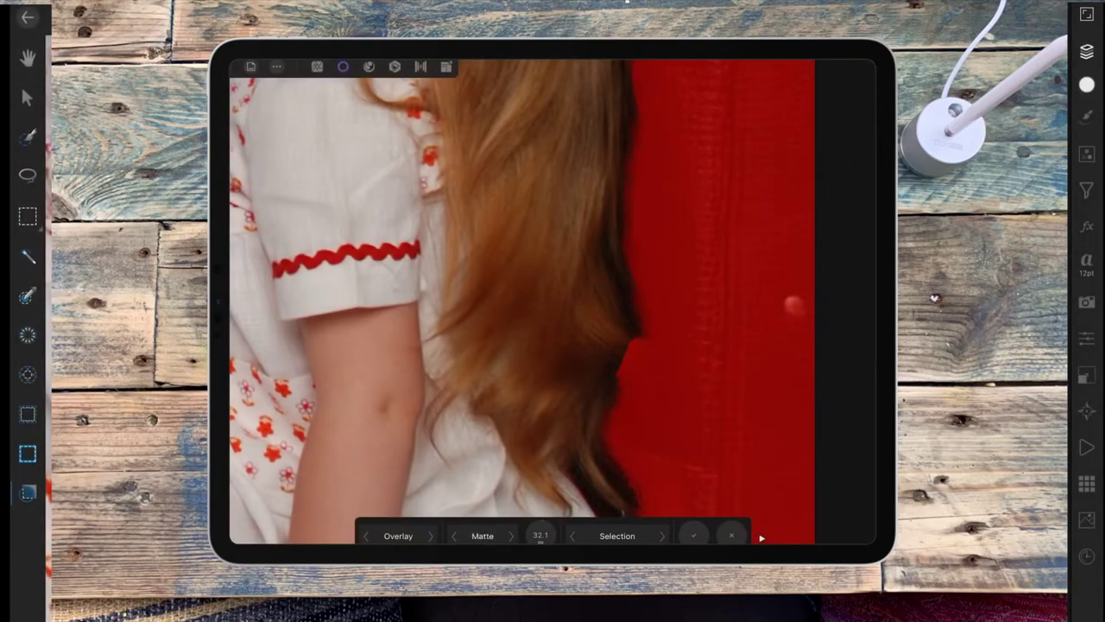
scroll(671, 234, down, 3)
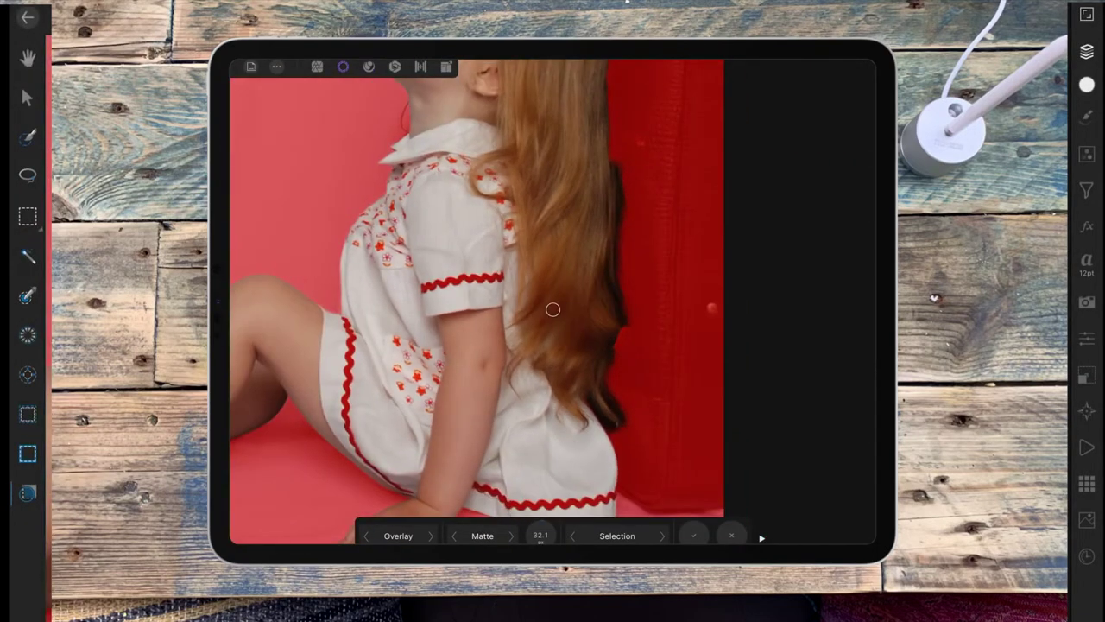
mouse_move(615, 173)
mouse_down()
mouse_move(610, 406)
mouse_move(614, 155)
mouse_up()
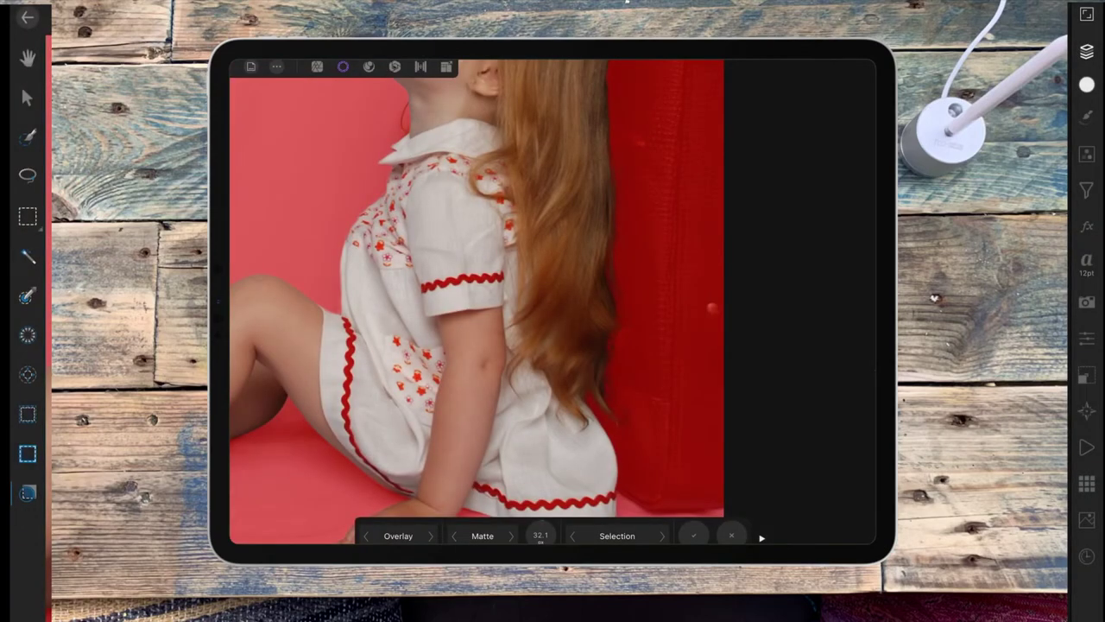
scroll(635, 234, down, 5)
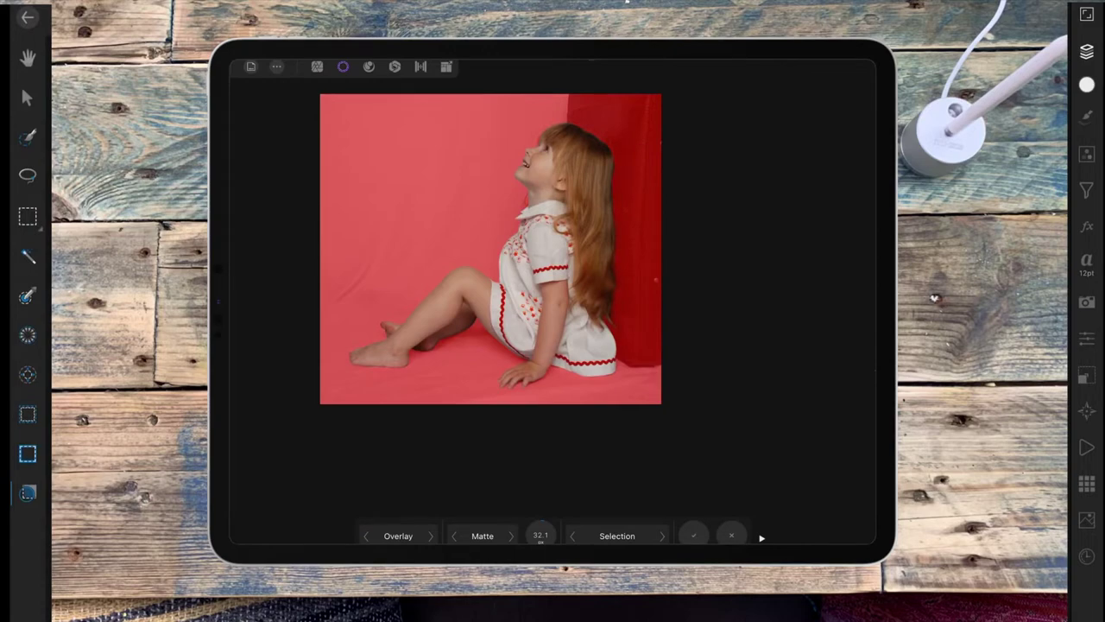
scroll(680, 332, up, 5)
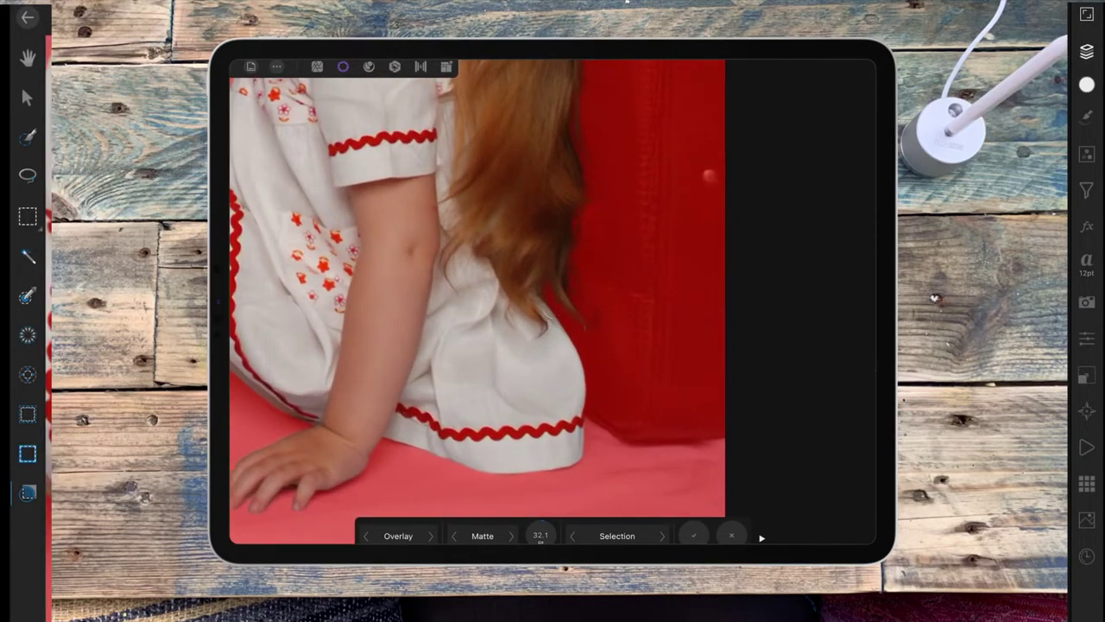
drag(572, 284, 577, 215)
drag(577, 154, 576, 121)
scroll(698, 269, down, 5)
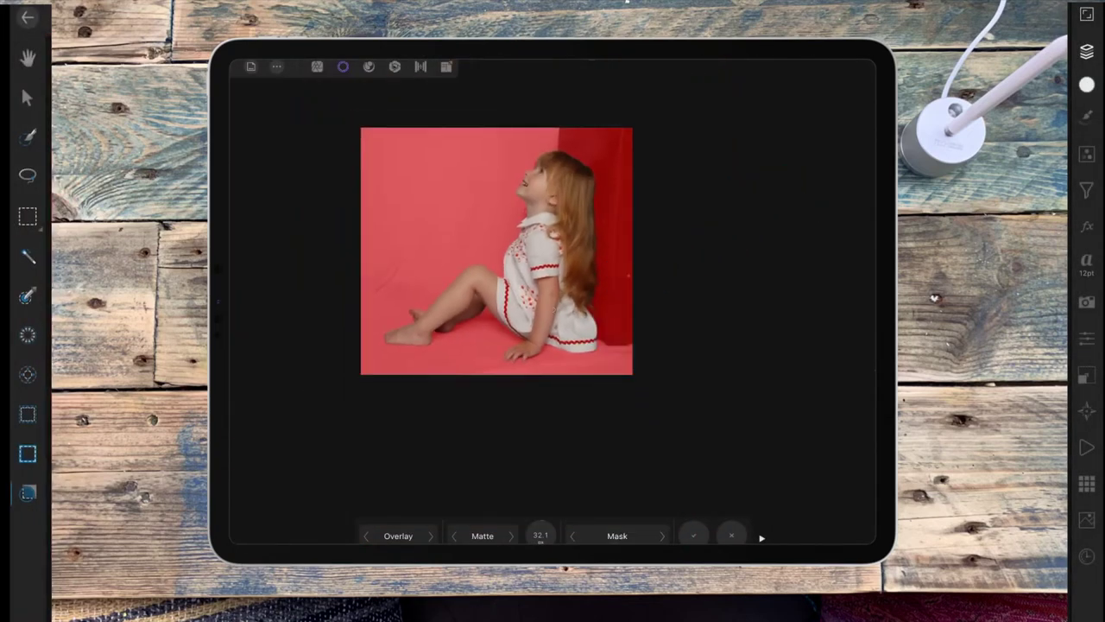
- Apply the refined selection to cut the girl out from the red backdrop
click(693, 535)
scroll(698, 334, up, 5)
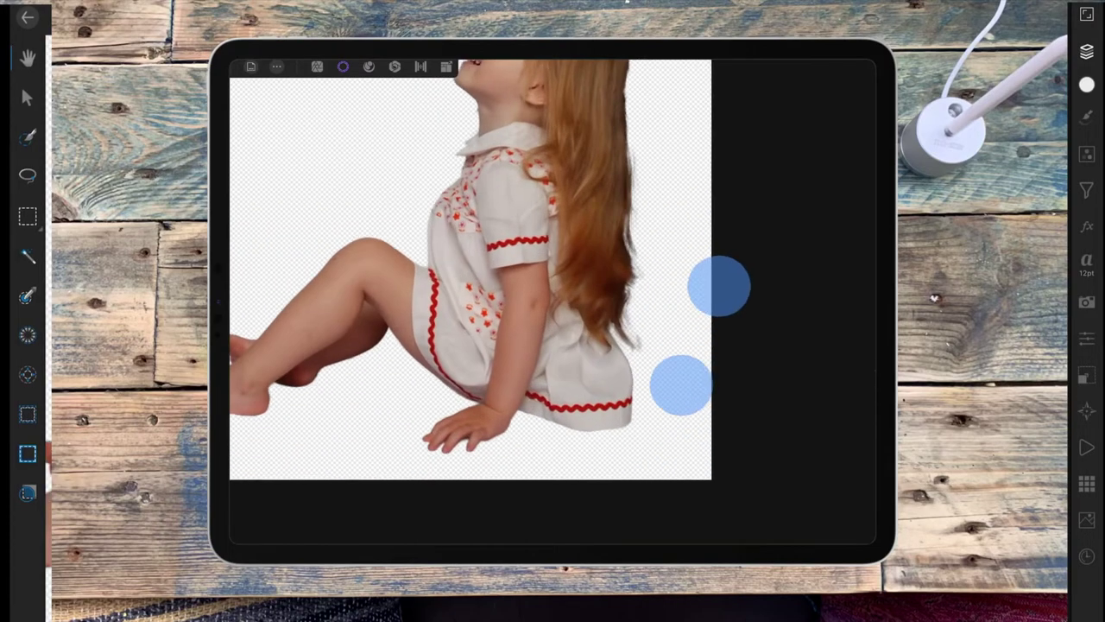
scroll(698, 334, down, 4)
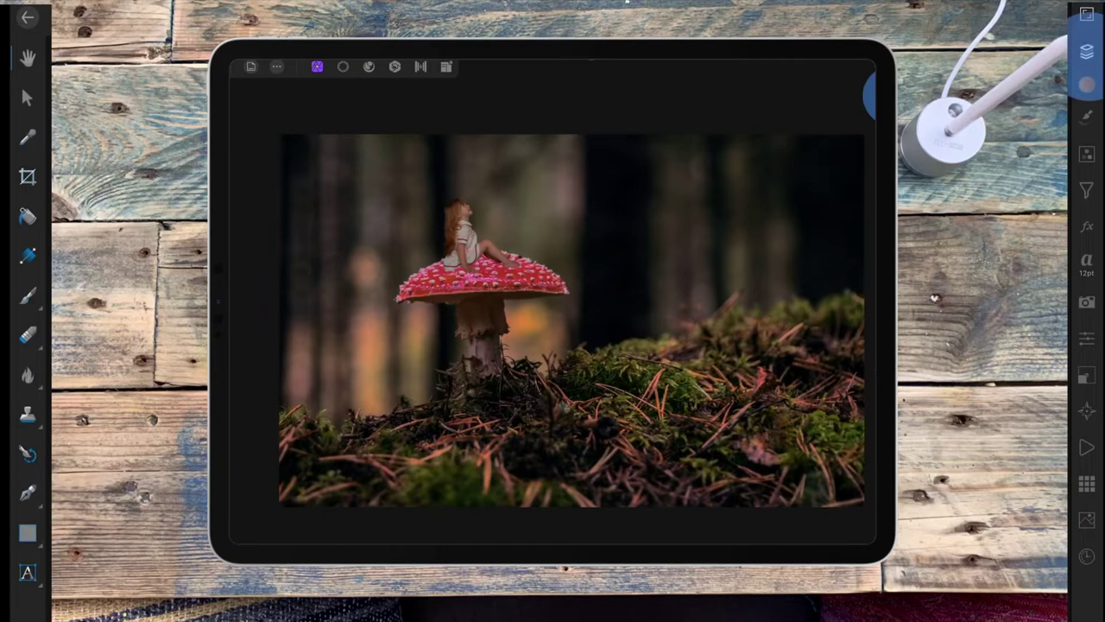
- Move the Fill layer above the Photo group, select Photo, and show the adjustments list
click(871, 95)
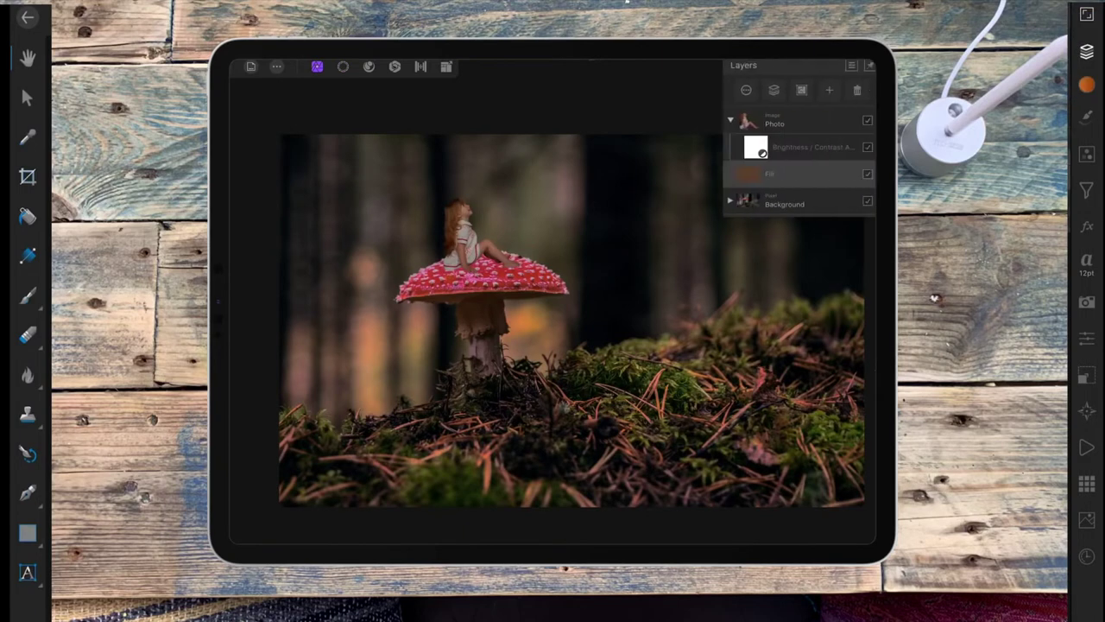
drag(804, 173, 806, 112)
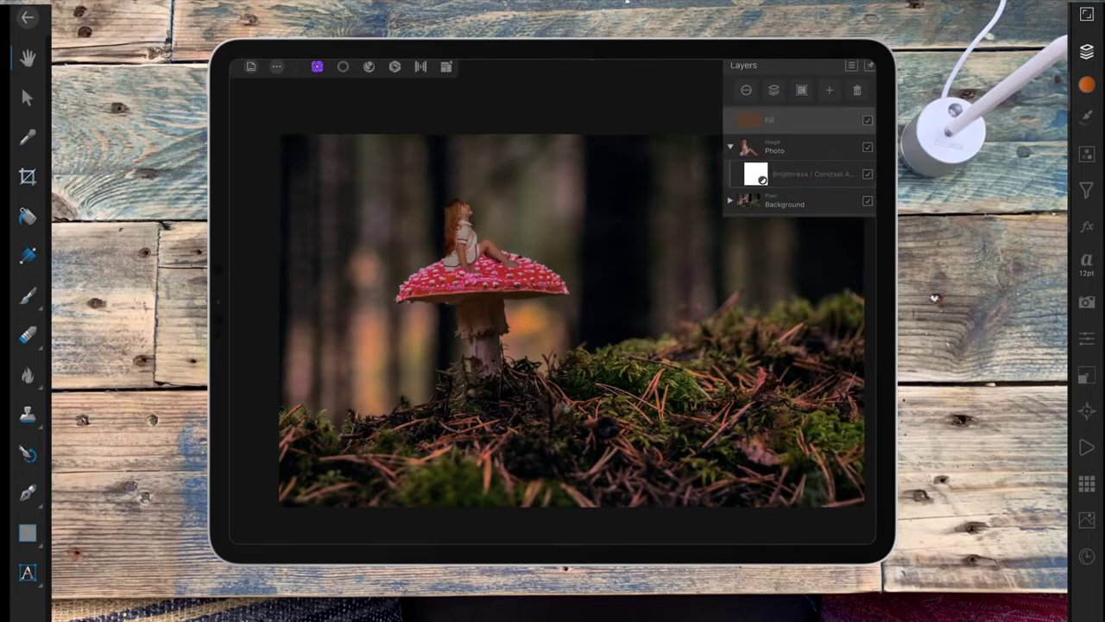
click(729, 145)
click(802, 150)
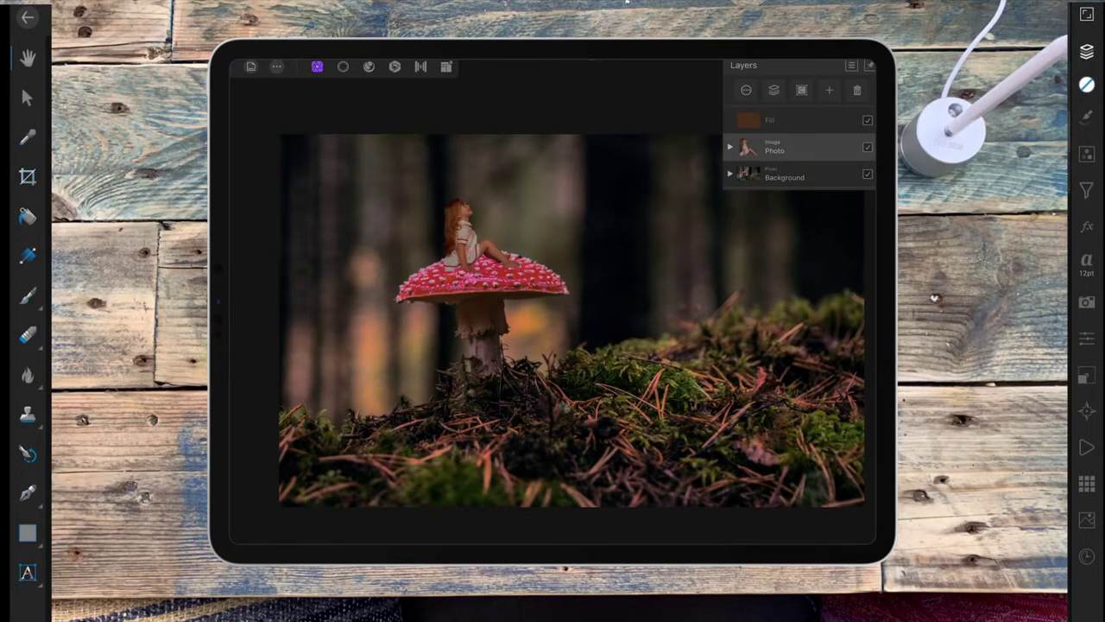
click(1086, 154)
scroll(814, 328, down, 2)
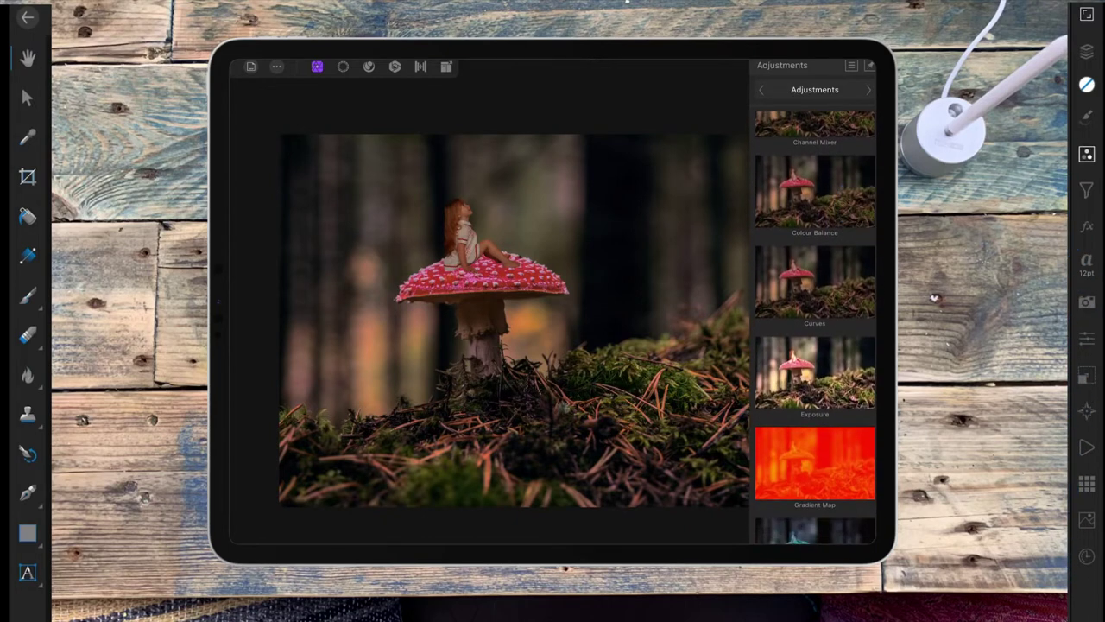
- Add an HSL adjustment with saturation lowered to -8%
scroll(814, 328, down, 2)
click(815, 423)
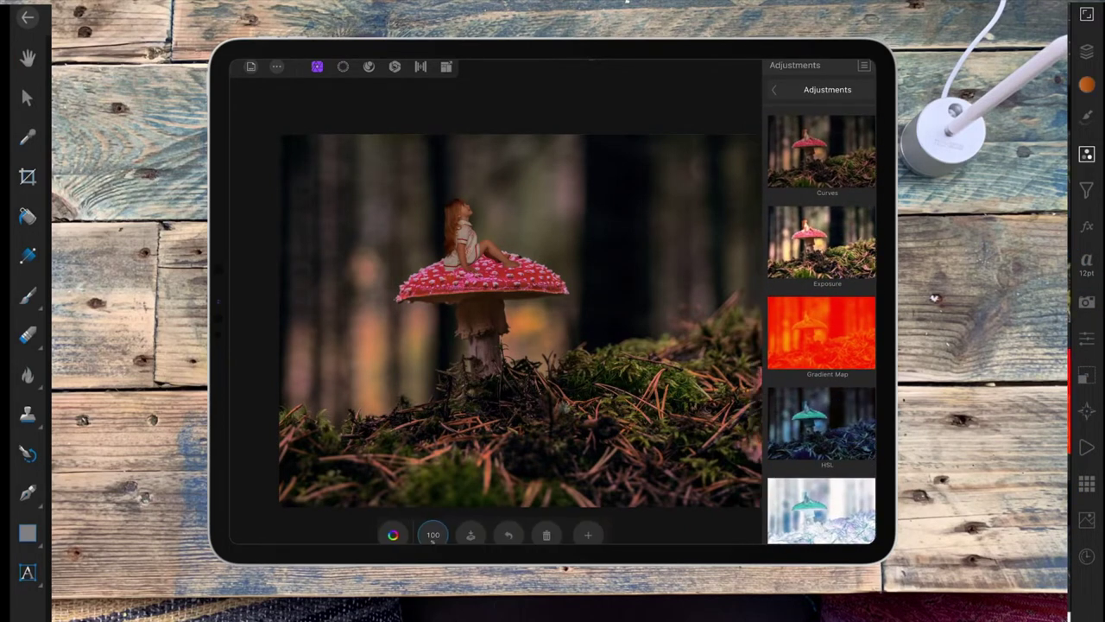
mouse_move(522, 450)
mouse_down()
mouse_move(512, 449)
mouse_move(512, 484)
mouse_up()
click(454, 534)
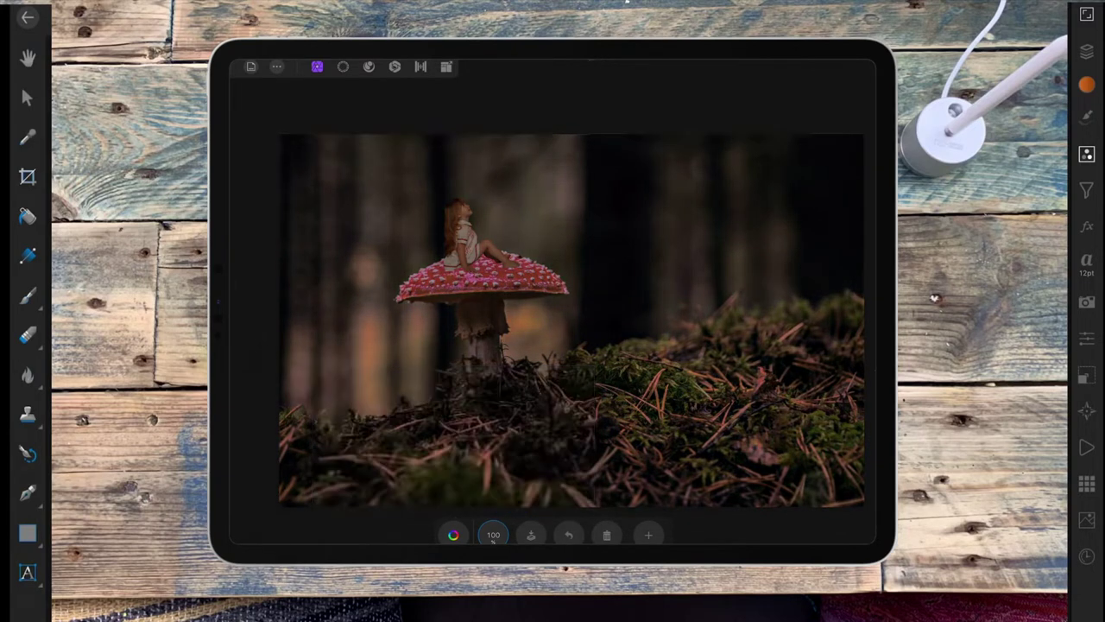
click(453, 534)
click(453, 534)
- Nest the HSL Shift adjustment inside the Photo layer and set its luminance to -20%
click(1086, 52)
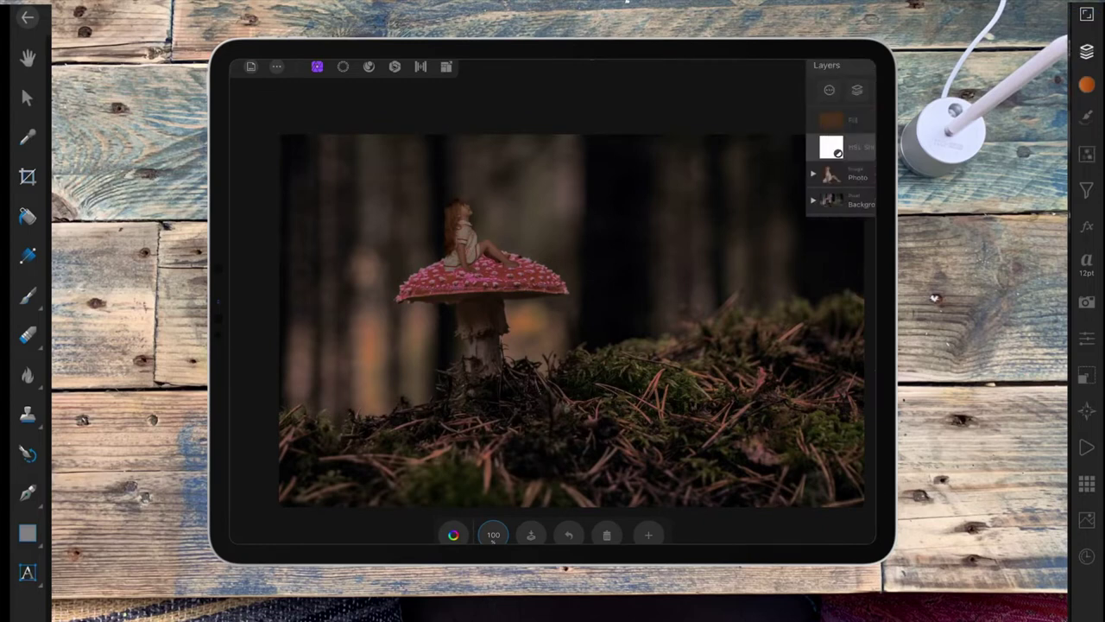
click(826, 147)
drag(826, 146, 829, 171)
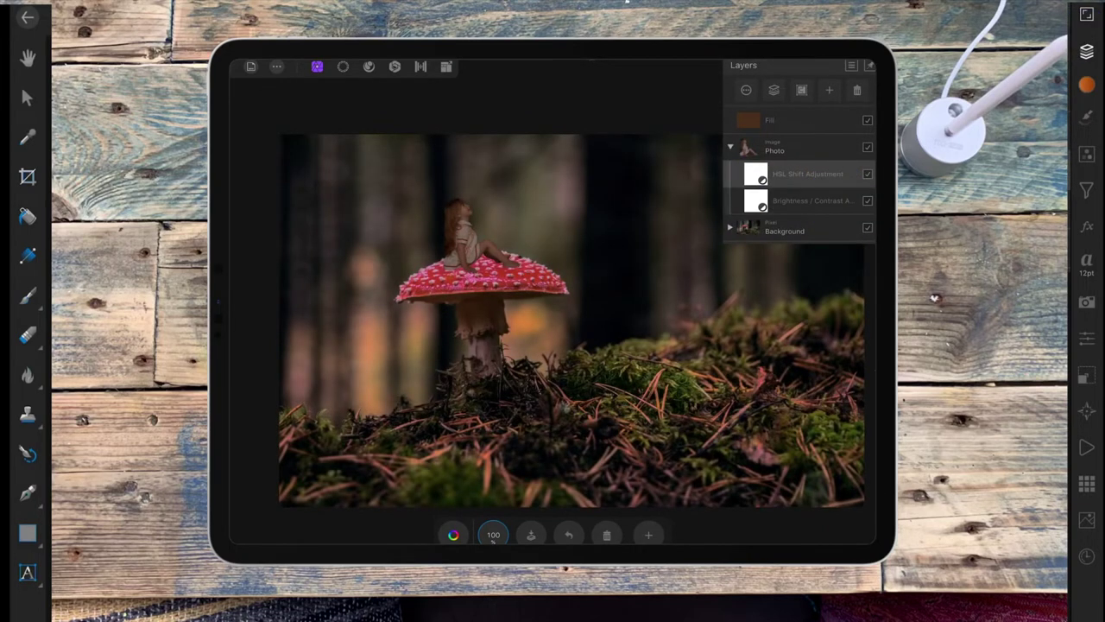
click(1086, 51)
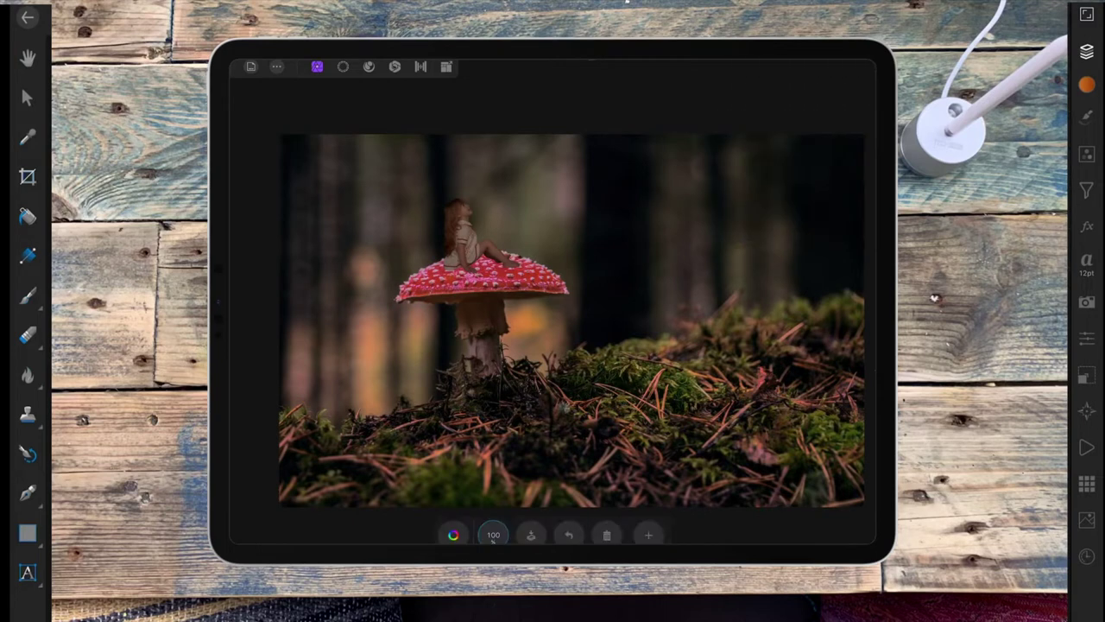
click(452, 534)
drag(511, 483, 514, 483)
click(453, 535)
- Collapse the Photo group, make the Fill layer visible, and select the Background layer
click(1087, 51)
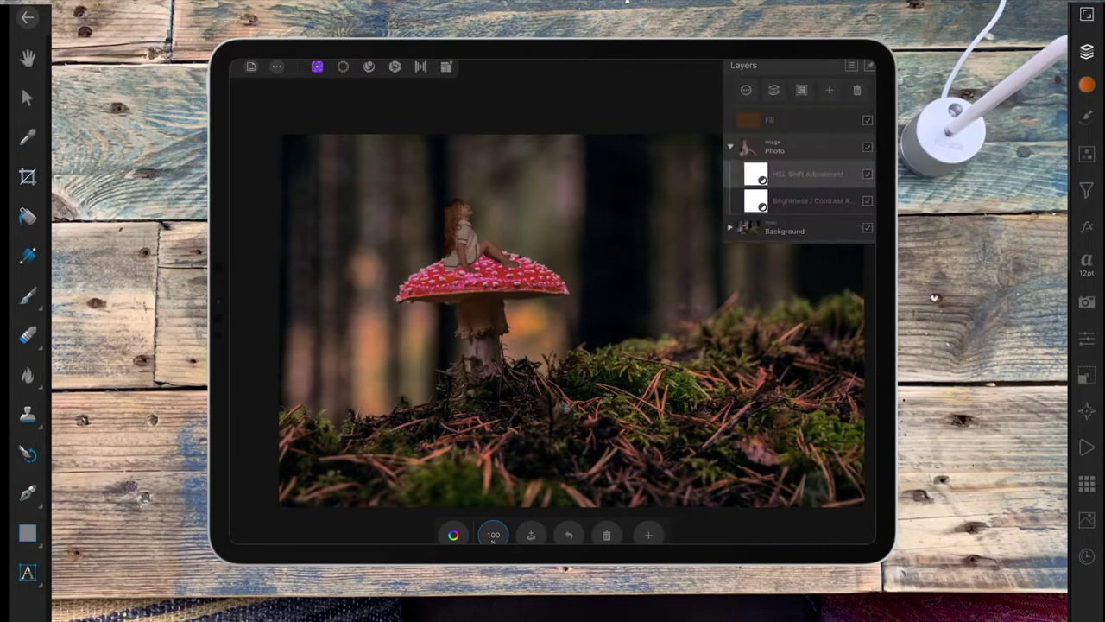
click(730, 147)
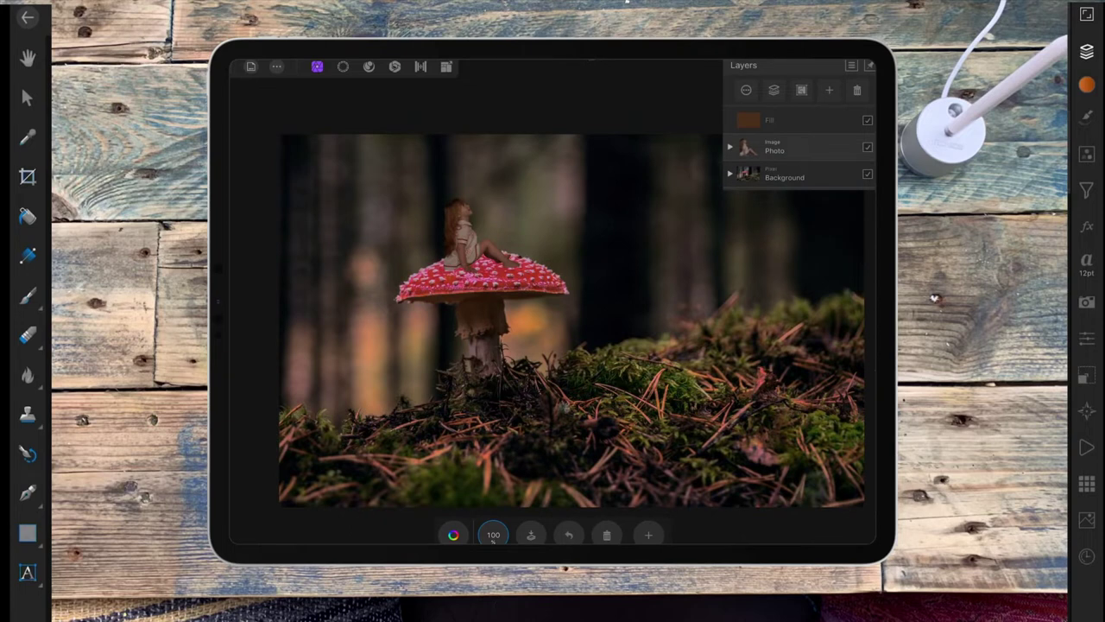
click(777, 120)
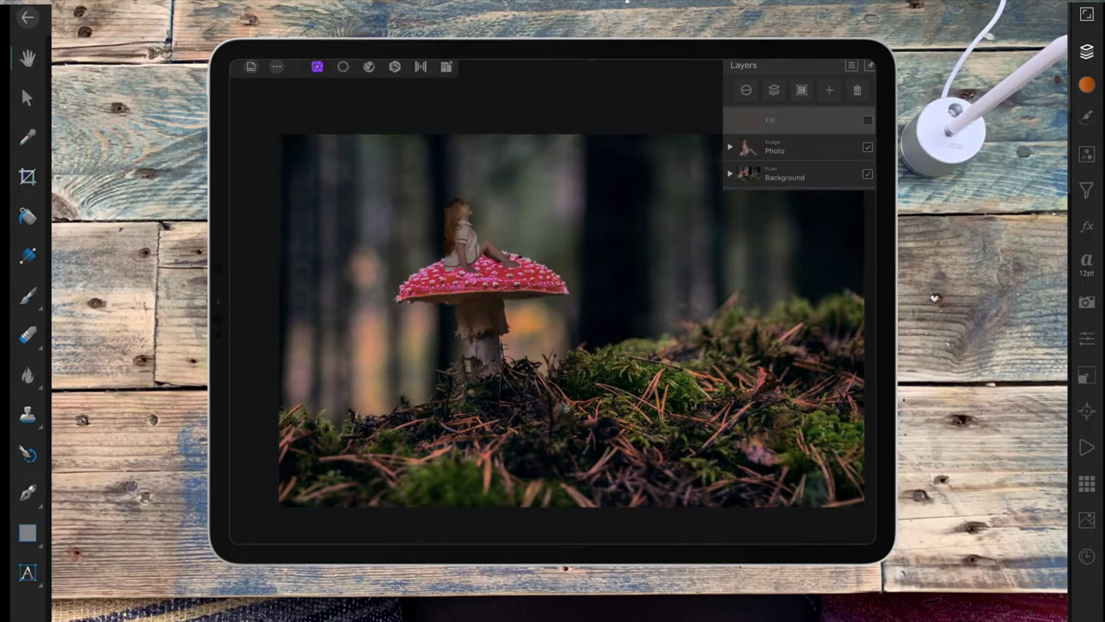
click(867, 120)
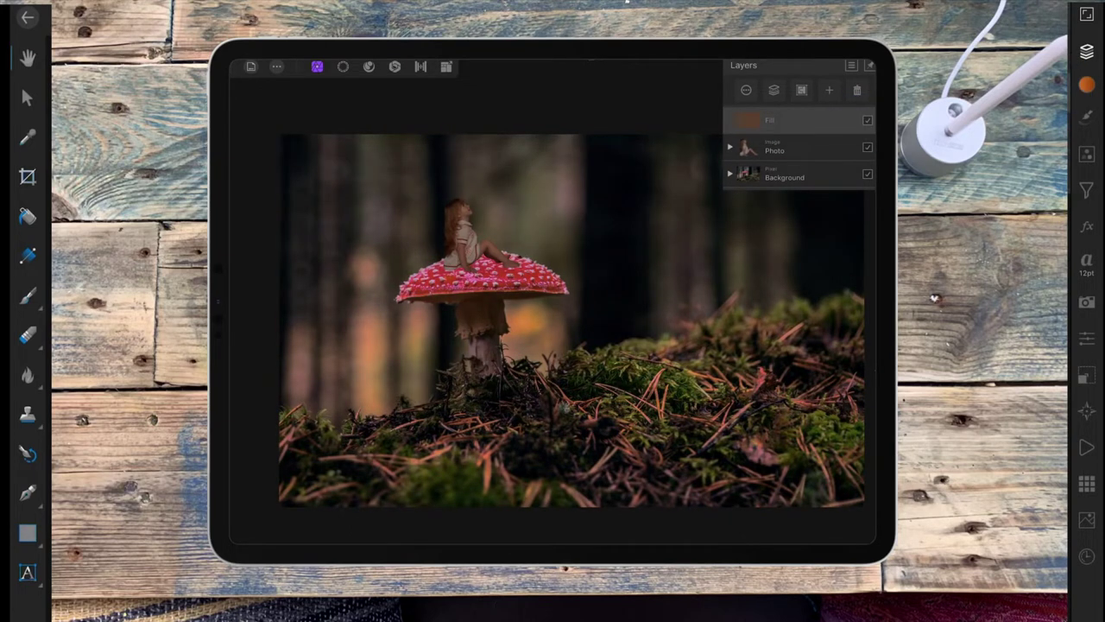
click(794, 177)
- Add a new Pixel layer and switch to a much smaller black paint brush
click(828, 90)
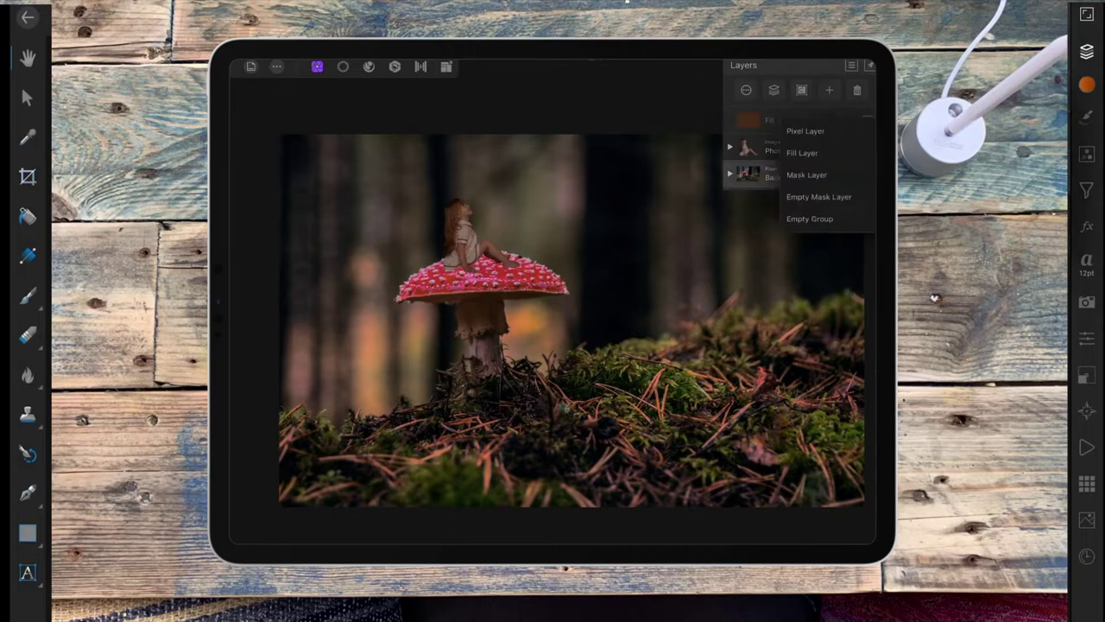
click(27, 296)
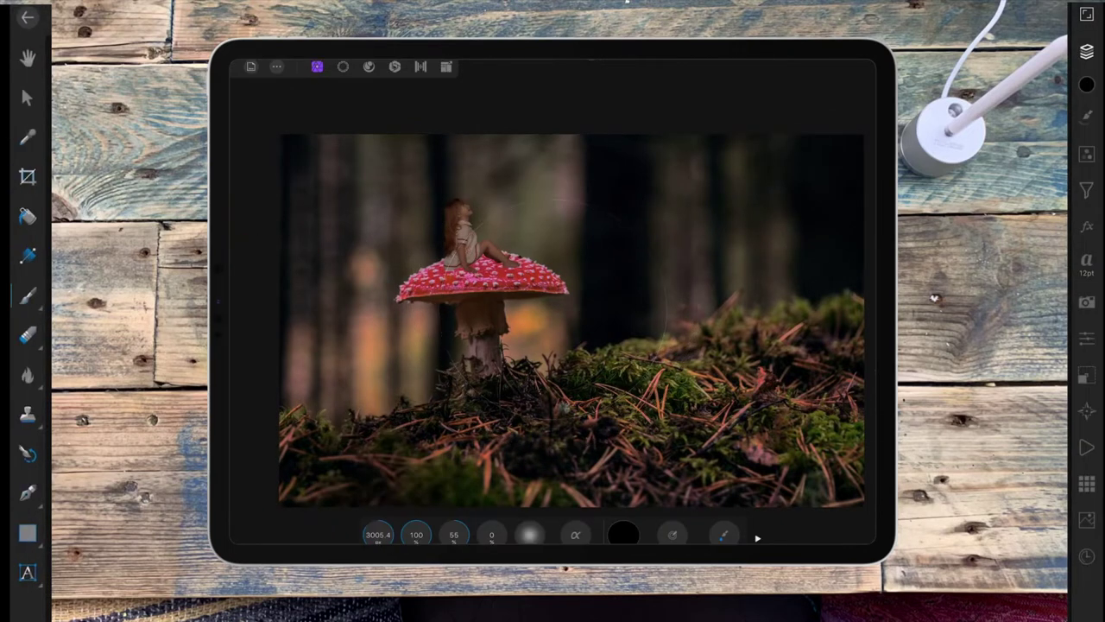
mouse_move(378, 535)
mouse_down()
mouse_move(365, 518)
mouse_move(276, 518)
mouse_move(333, 523)
mouse_up()
scroll(582, 314, up, 3)
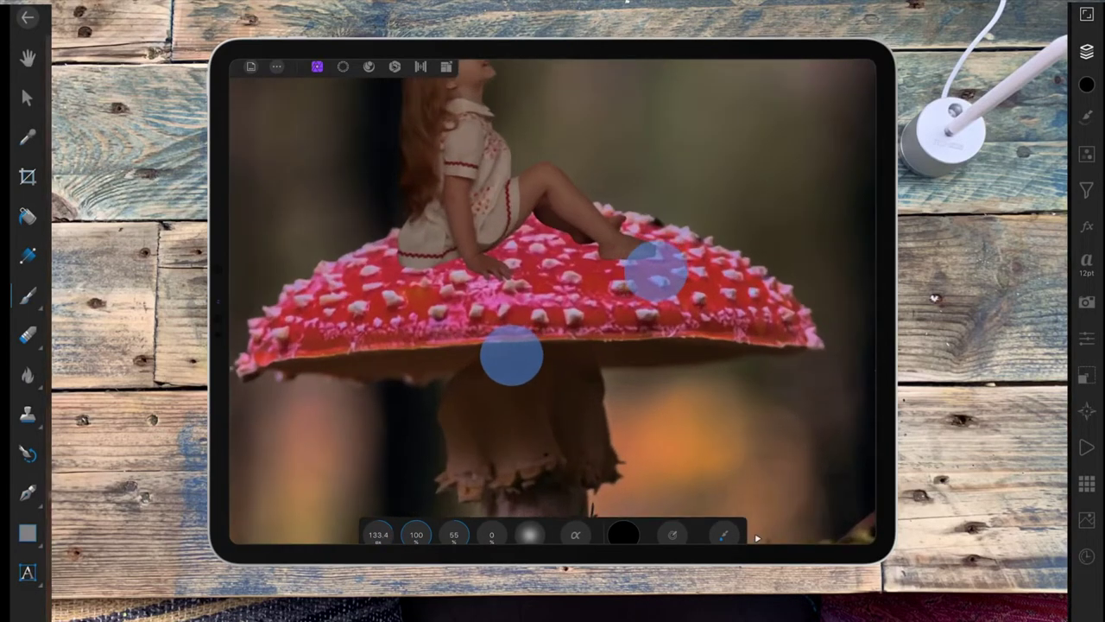
scroll(604, 322, up, 2)
scroll(627, 331, up, 2)
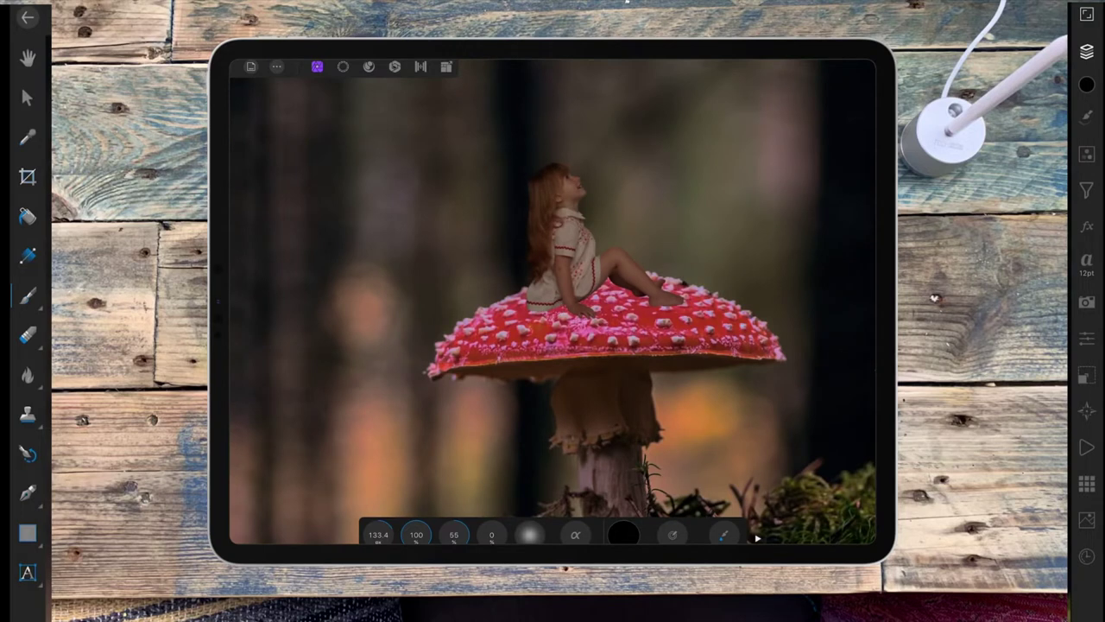
- Paint black shadow across the mushroom cap on both sides of the girl
mouse_move(630, 296)
mouse_down()
mouse_move(533, 306)
mouse_move(647, 301)
mouse_up()
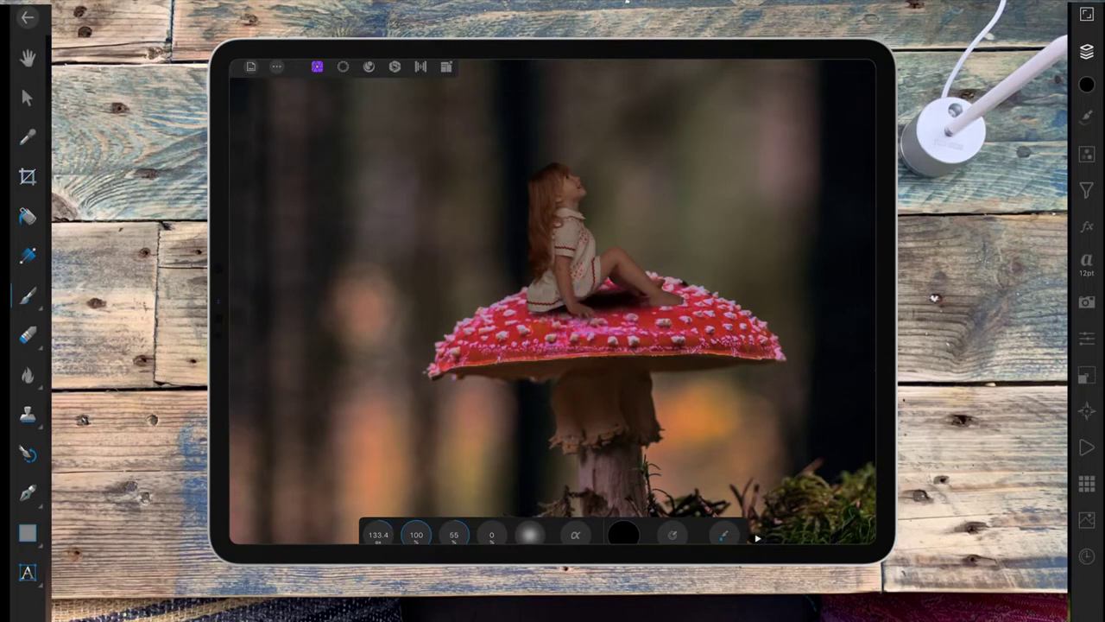
mouse_move(513, 306)
mouse_down()
mouse_move(493, 301)
mouse_move(493, 311)
mouse_move(538, 310)
mouse_move(458, 320)
mouse_move(571, 304)
mouse_up()
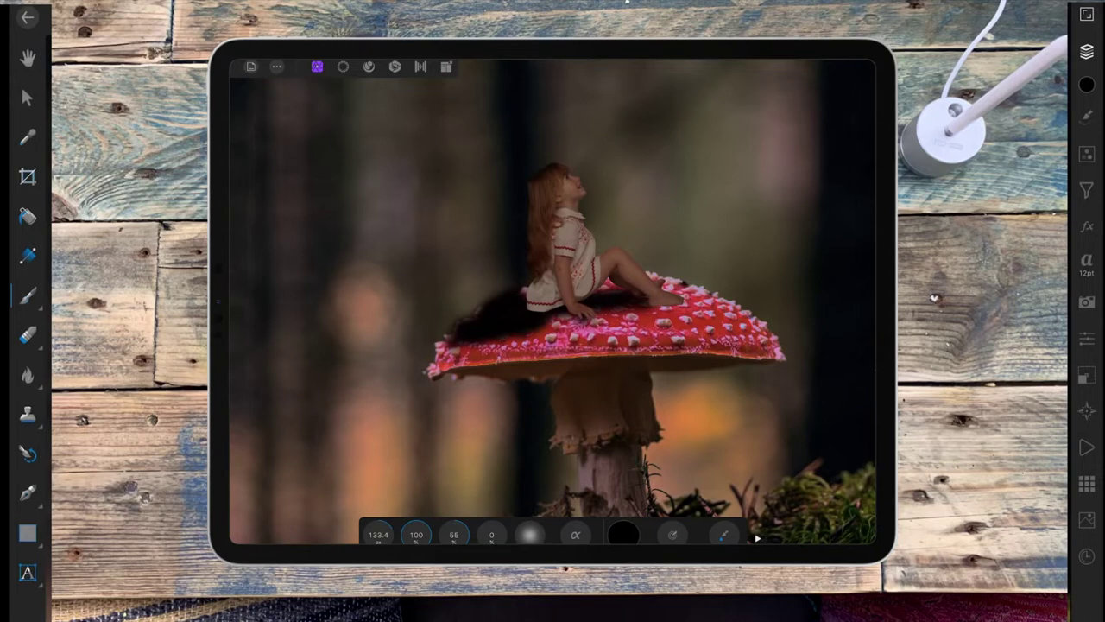
click(658, 302)
click(665, 301)
click(673, 301)
scroll(645, 340, down, 3)
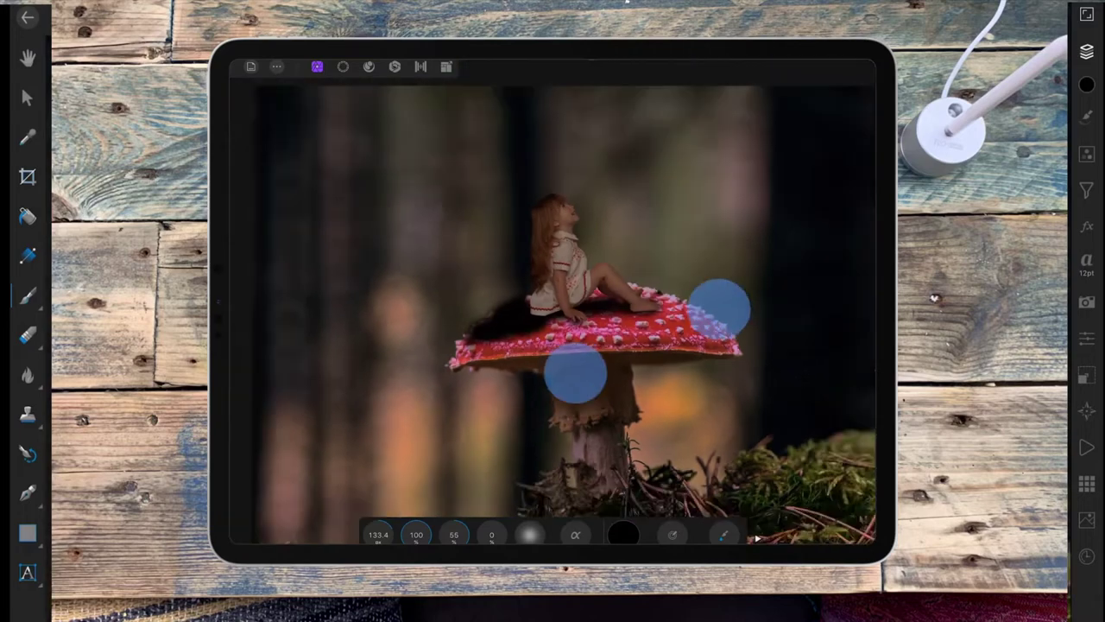
scroll(645, 340, down, 3)
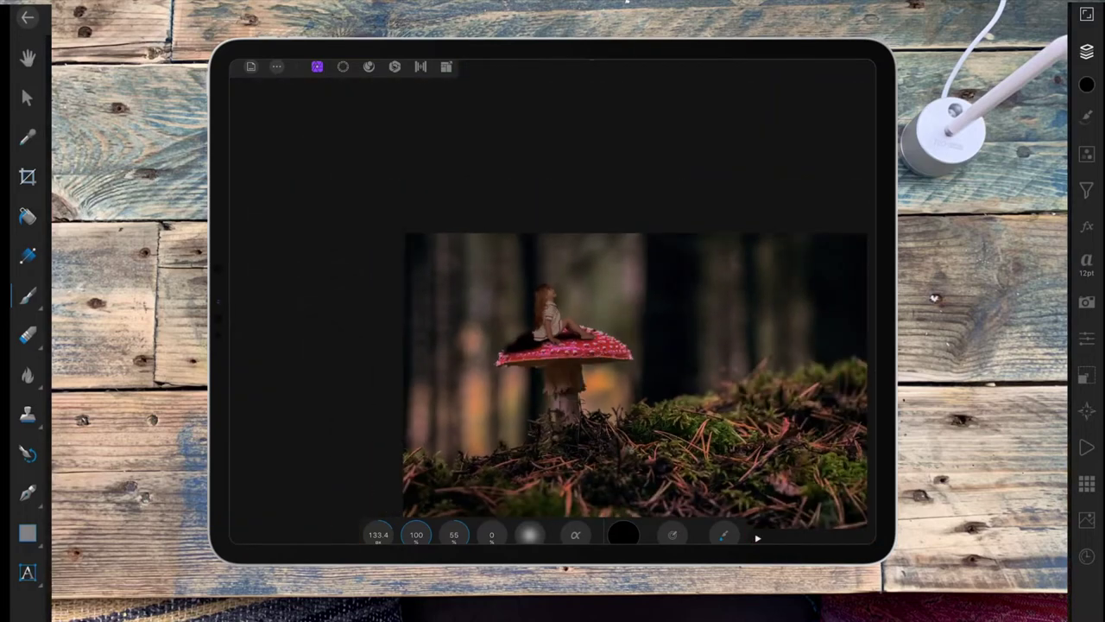
- Set the shadow layer to Multiply blend mode at 39% opacity
click(1087, 51)
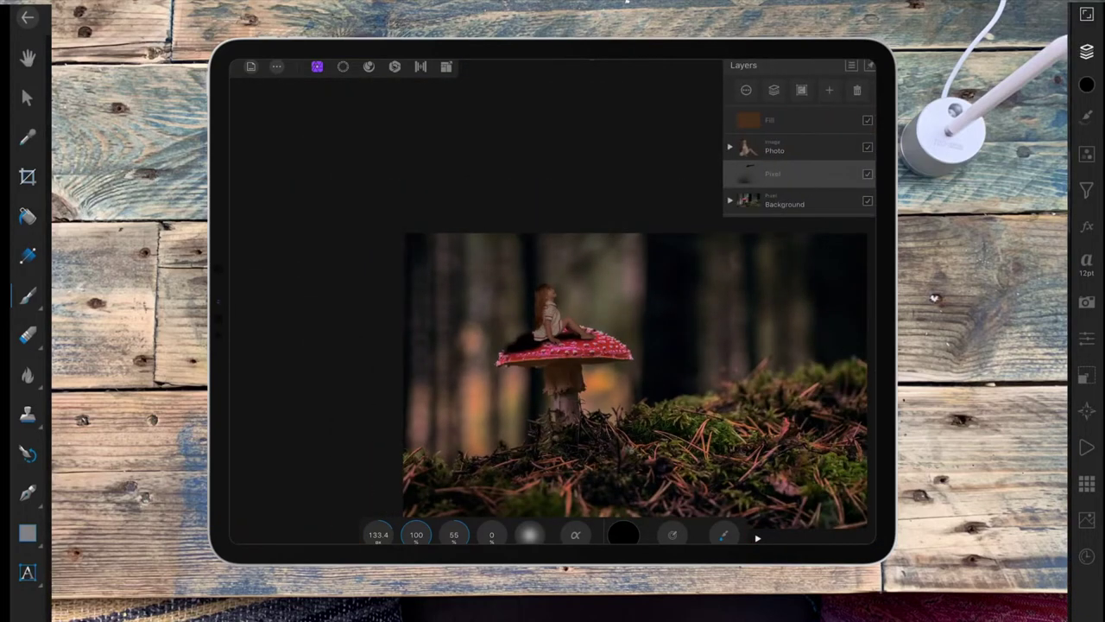
click(772, 174)
click(801, 155)
click(653, 148)
drag(850, 125, 787, 127)
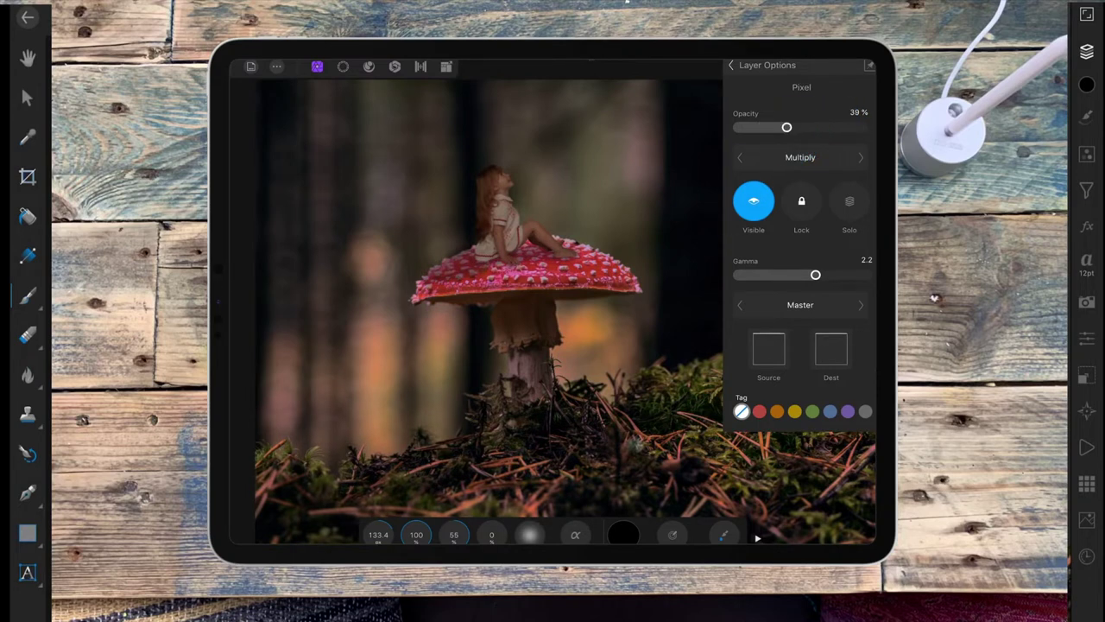
- Brush a deeper black shadow on the cap directly beneath the girl's seat and legs
click(760, 65)
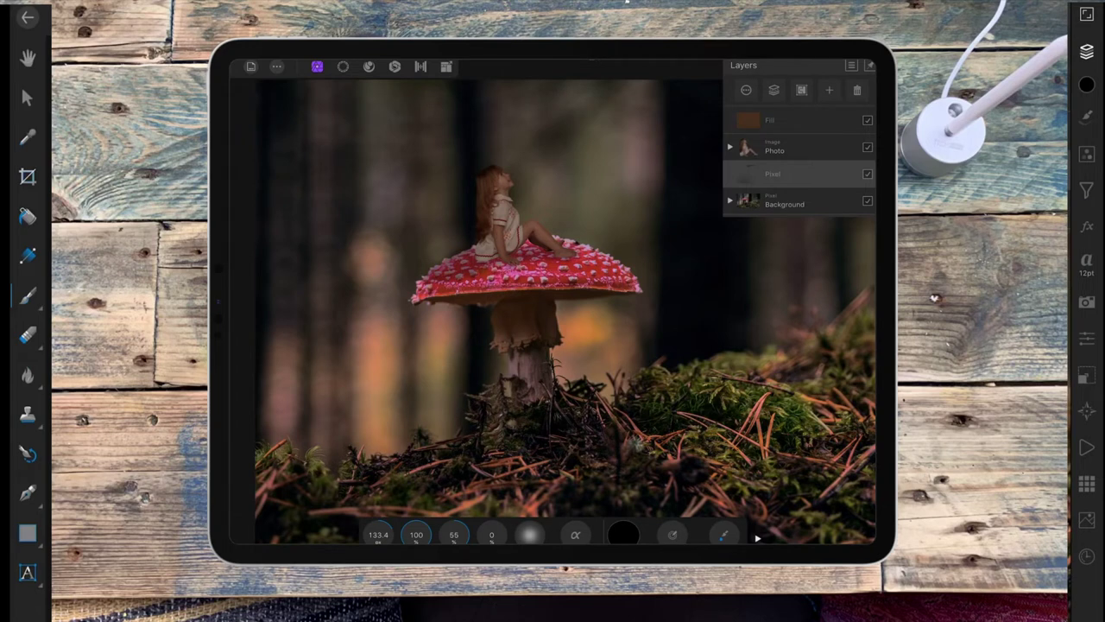
click(1086, 51)
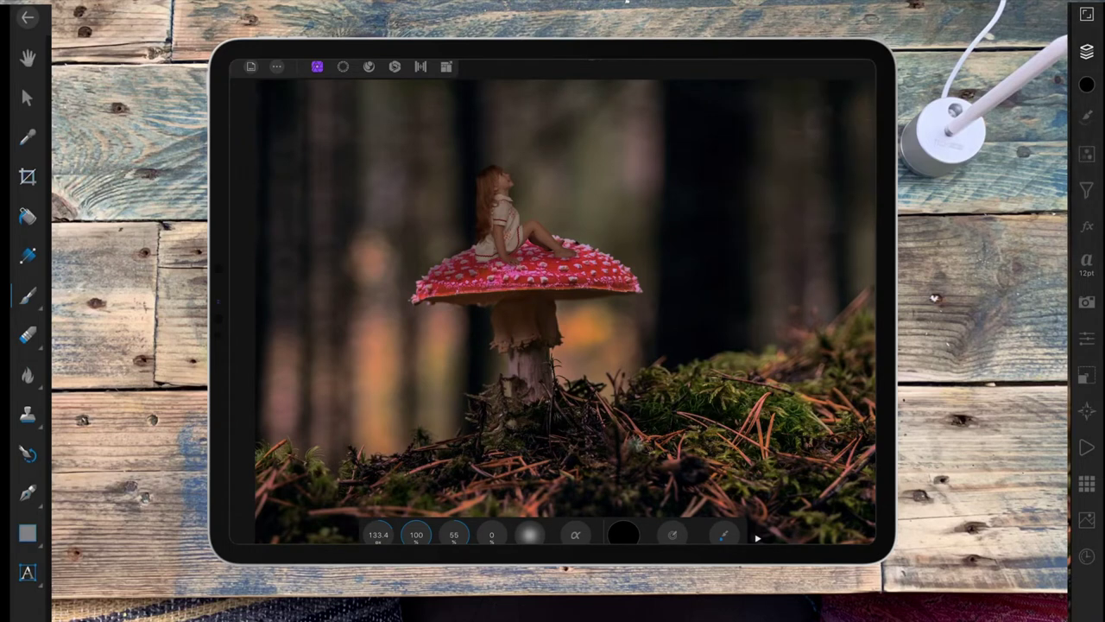
drag(469, 247, 547, 239)
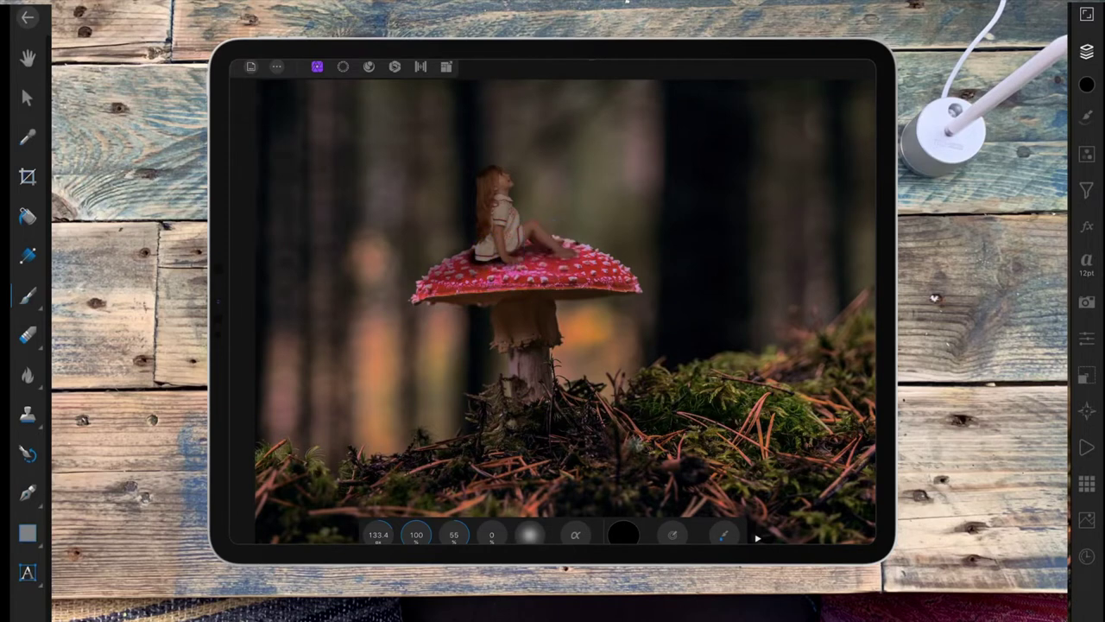
mouse_move(474, 254)
mouse_down()
mouse_move(481, 264)
mouse_move(459, 254)
mouse_up()
- Dab more dark contact shadow on the cap under the girl
click(507, 264)
click(509, 258)
click(499, 262)
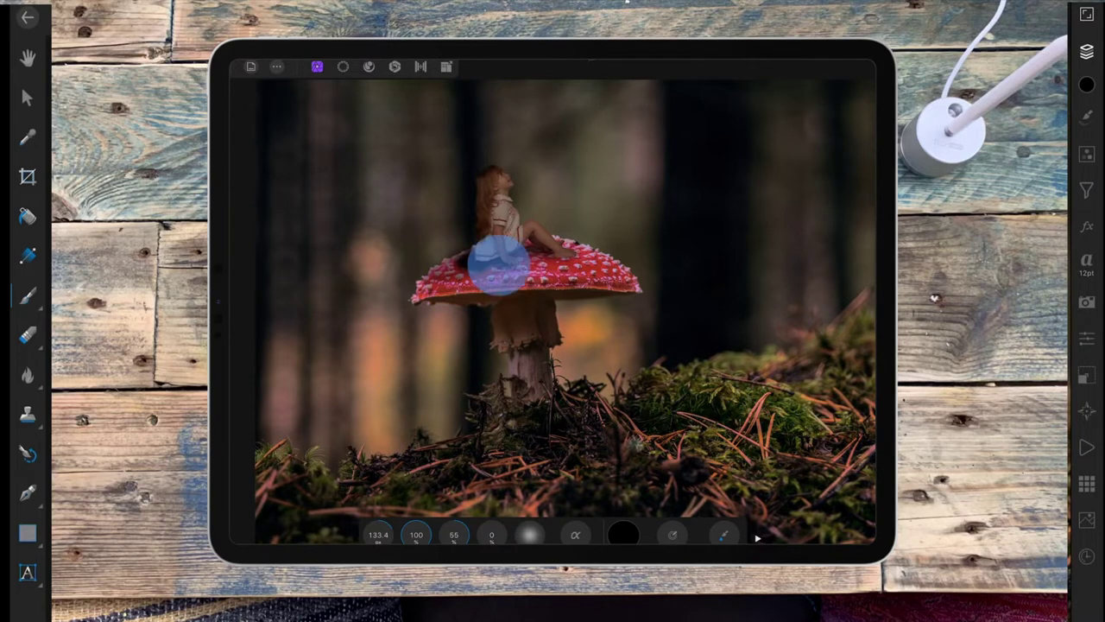
click(536, 252)
click(557, 257)
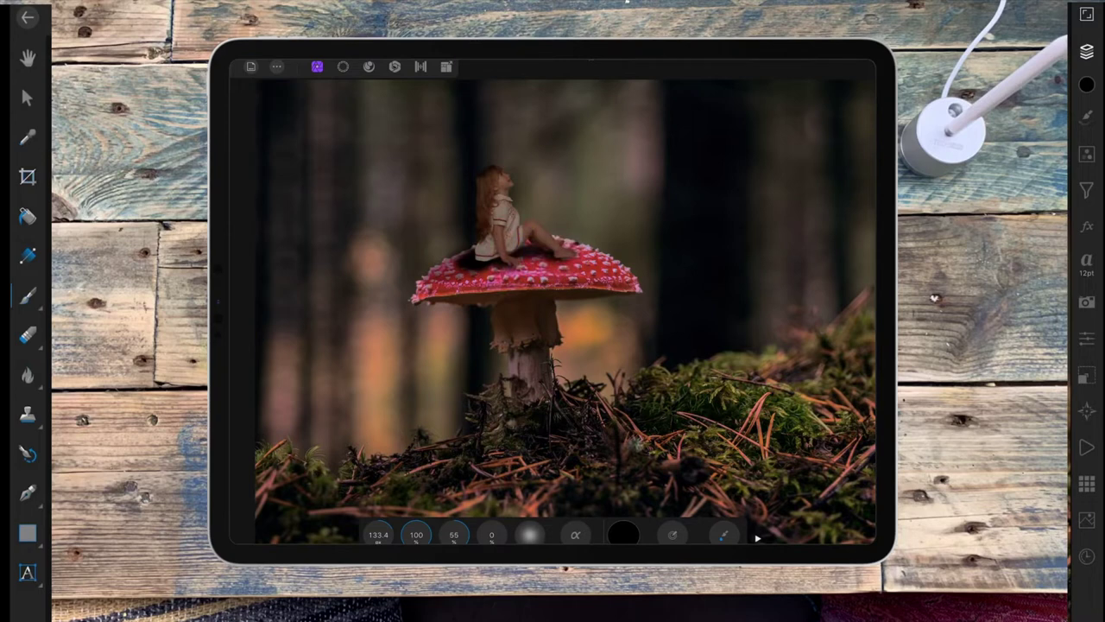
click(568, 257)
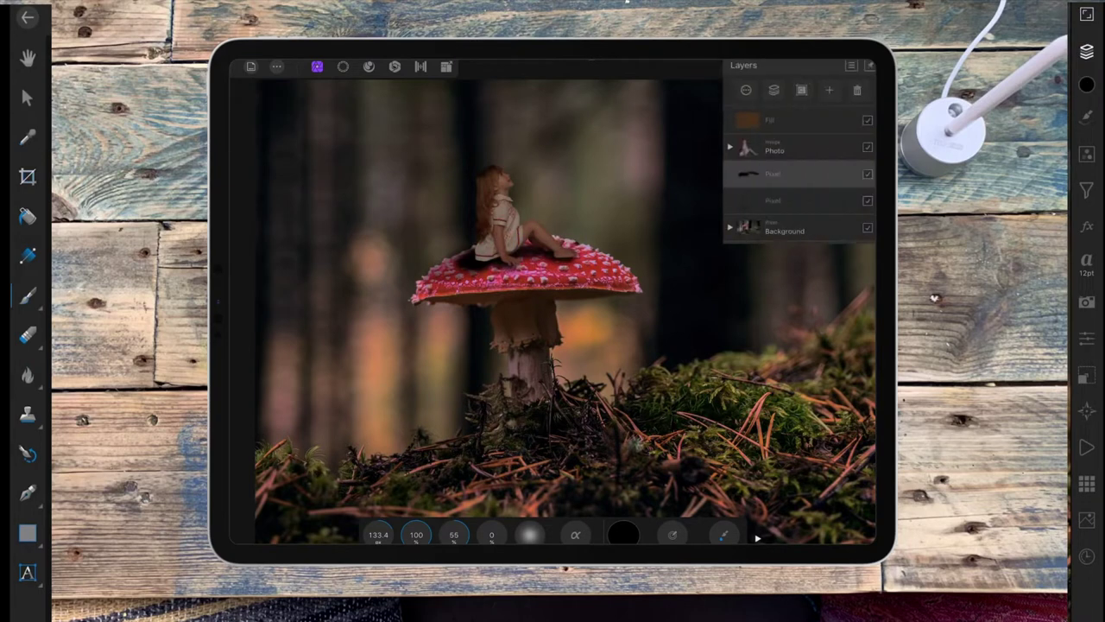
- Lower the new shadow layer's opacity to 46%
click(735, 93)
mouse_move(856, 128)
mouse_down()
mouse_move(784, 135)
mouse_move(802, 134)
mouse_move(794, 128)
mouse_up()
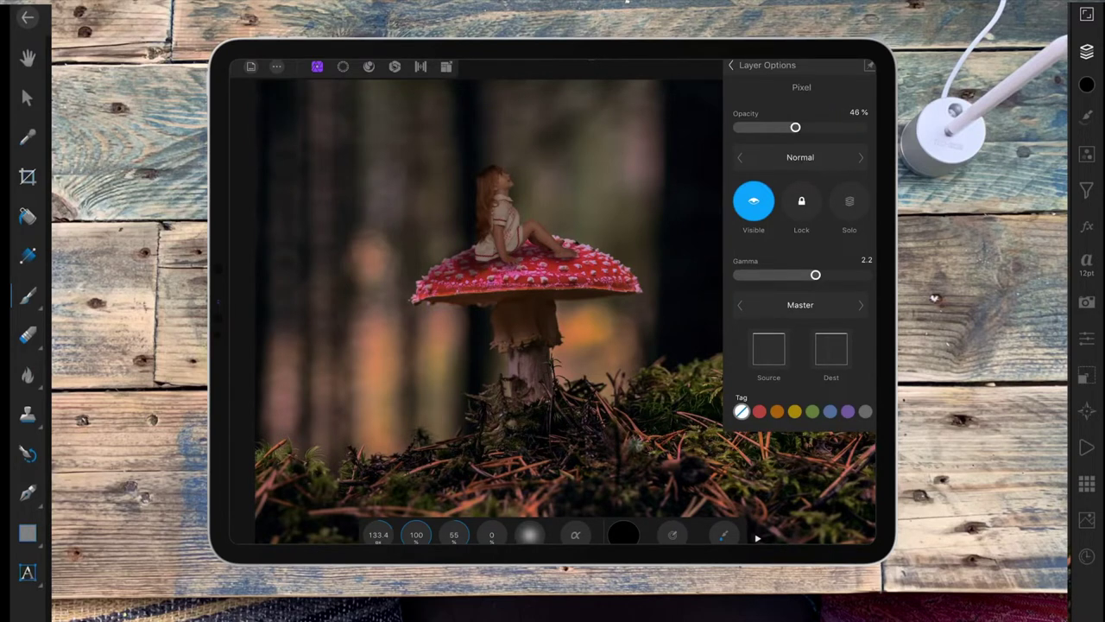
click(730, 65)
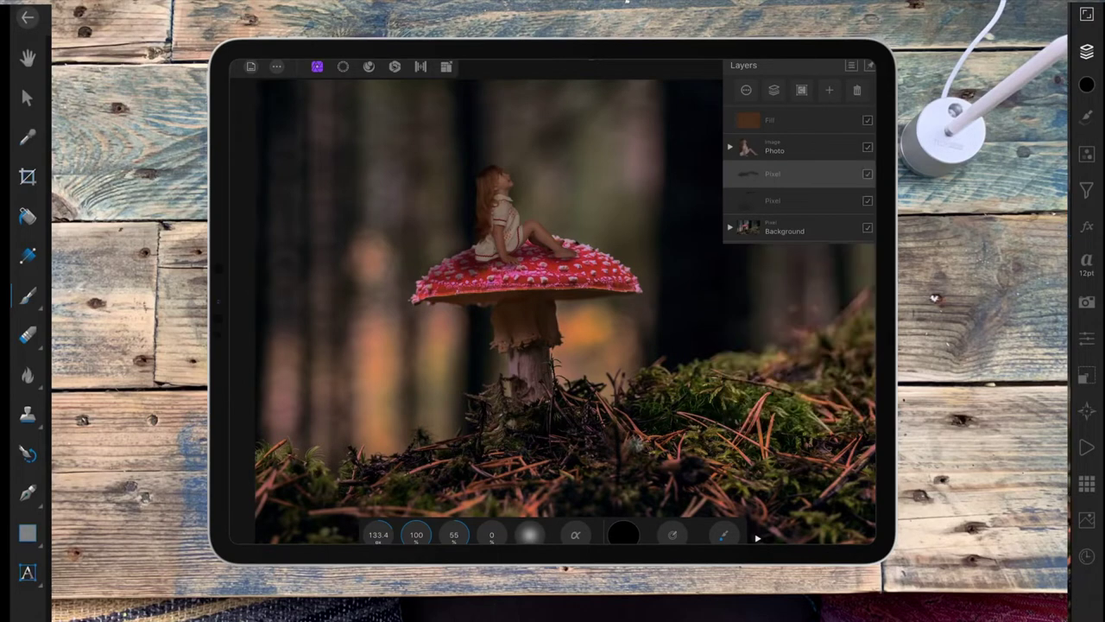
scroll(552, 311, down, 5)
scroll(592, 371, up, 5)
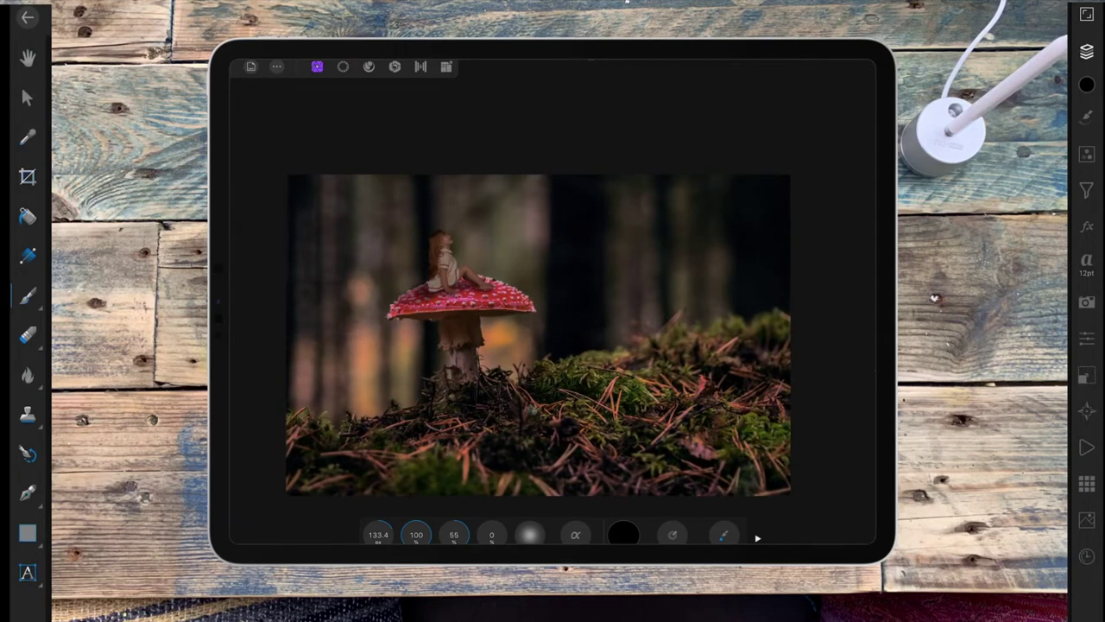
- Rasterise the Photo layer and nest a new empty Pixel layer inside it
click(1086, 51)
click(775, 147)
click(851, 65)
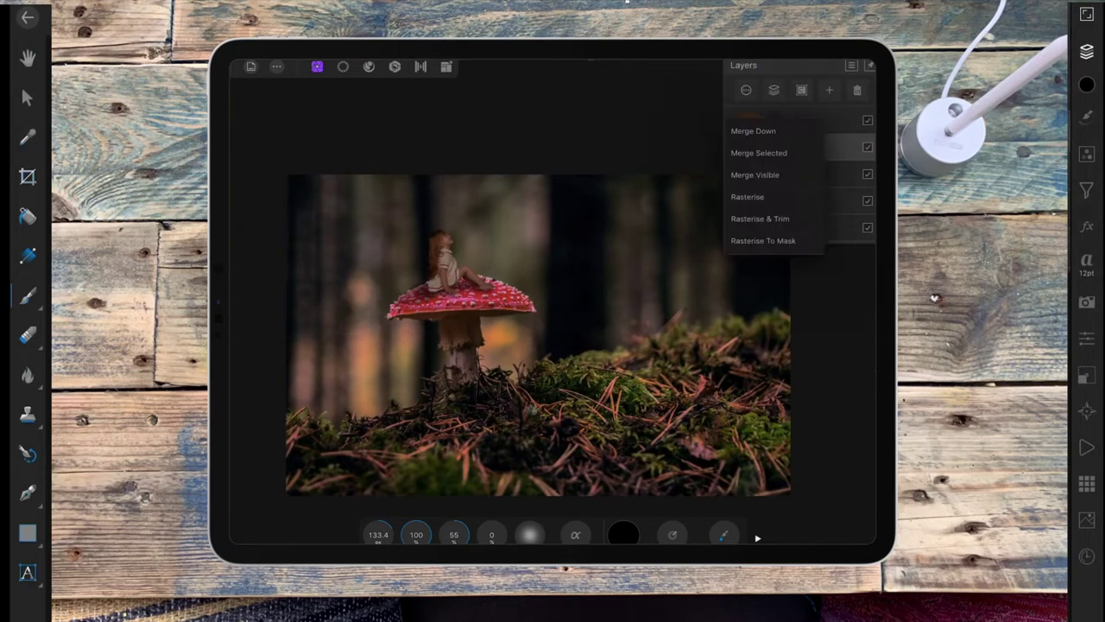
click(1086, 51)
click(1086, 51)
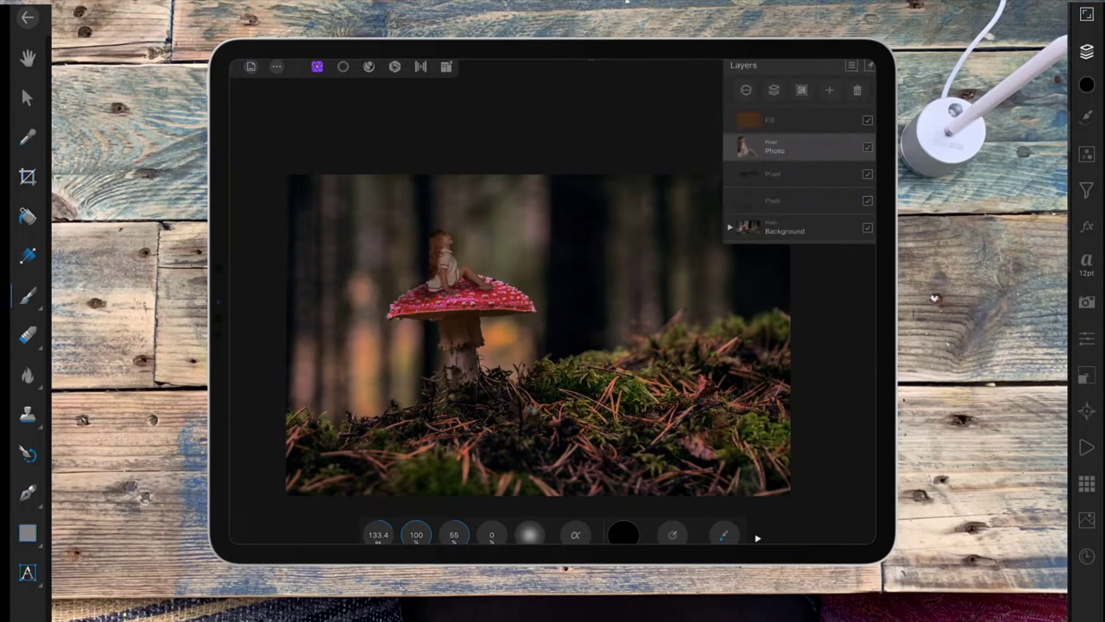
click(851, 65)
click(1086, 51)
click(1085, 51)
drag(826, 148, 831, 168)
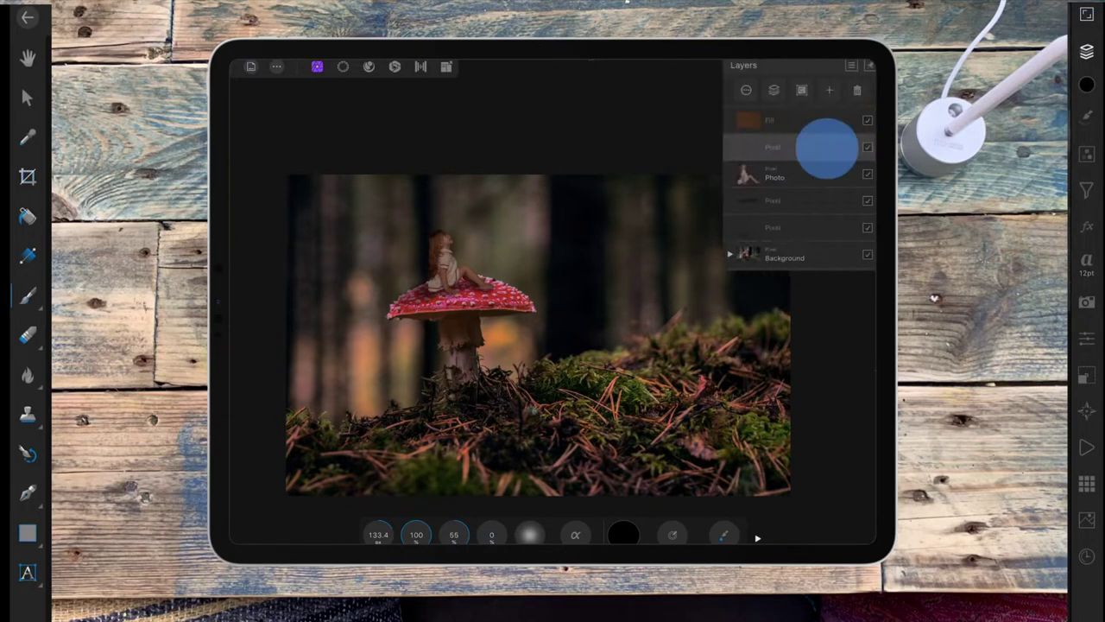
- Set the brush colour to a dark blue
click(623, 534)
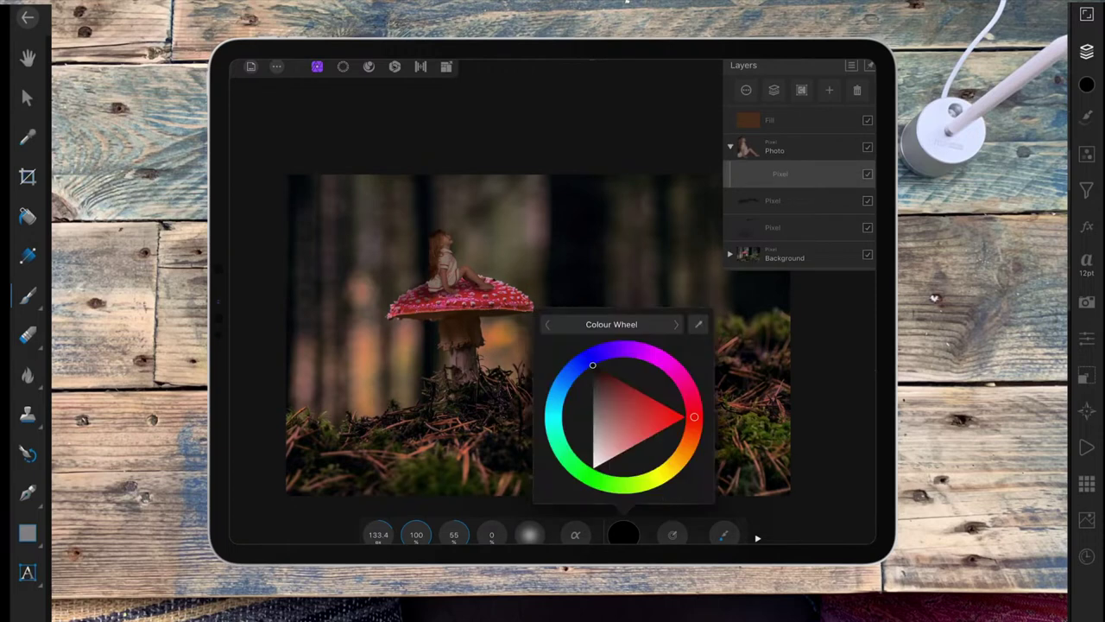
click(580, 362)
drag(599, 442, 602, 460)
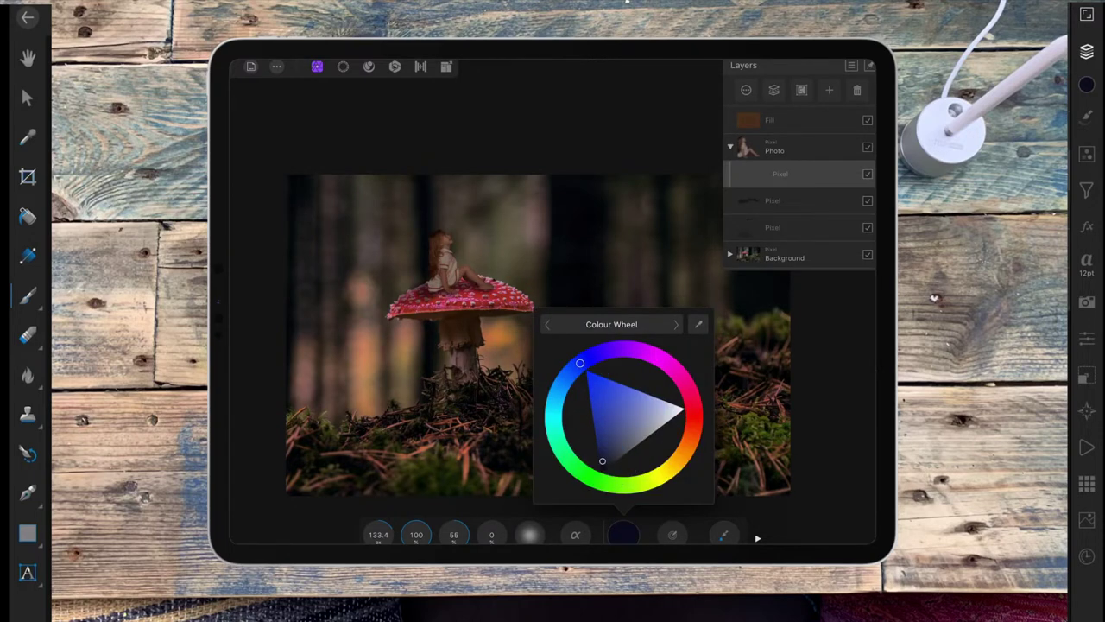
drag(580, 362, 571, 371)
click(503, 345)
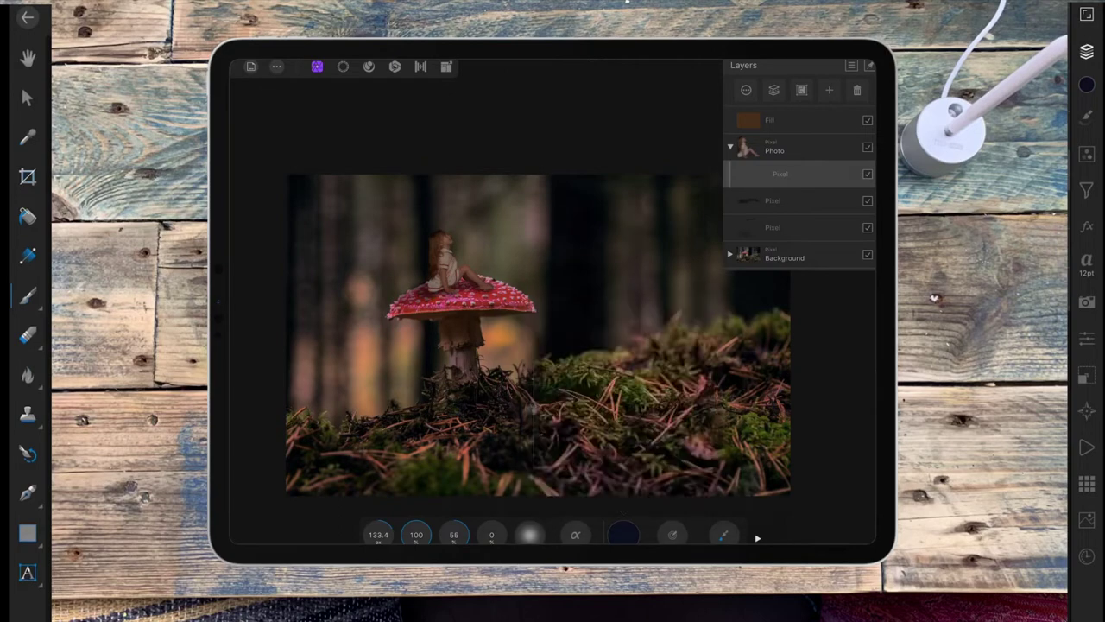
- Paint dark shading over the girl's hair, back, lower back and legs
scroll(552, 309, up, 5)
mouse_move(434, 168)
mouse_down()
mouse_move(429, 349)
mouse_move(440, 337)
mouse_up()
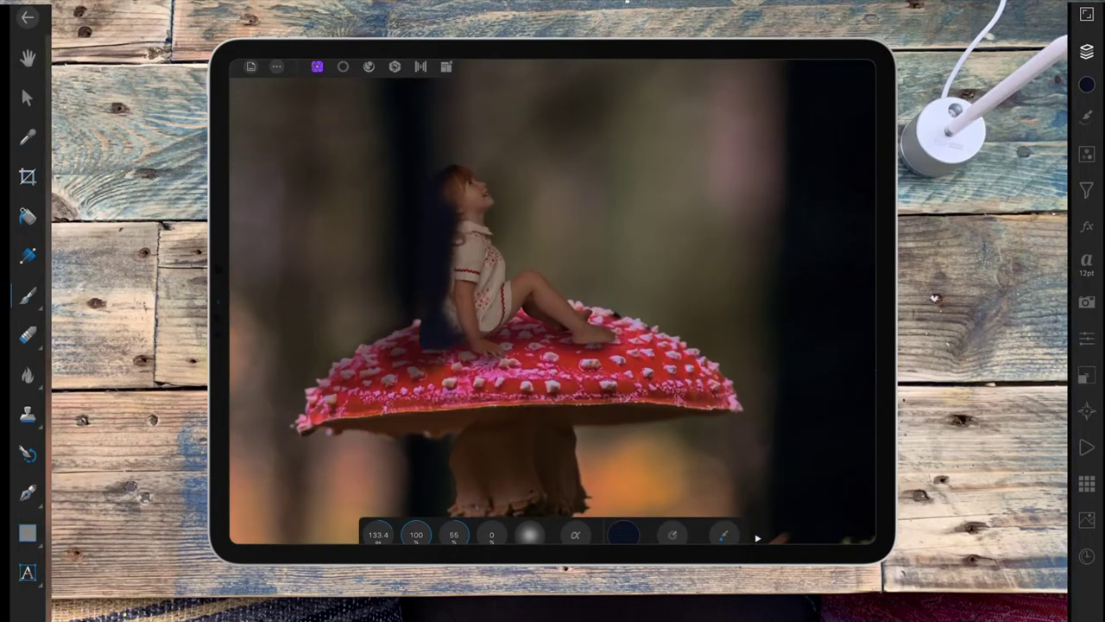
mouse_move(452, 226)
mouse_down()
mouse_move(446, 296)
mouse_move(463, 353)
mouse_move(489, 356)
mouse_up()
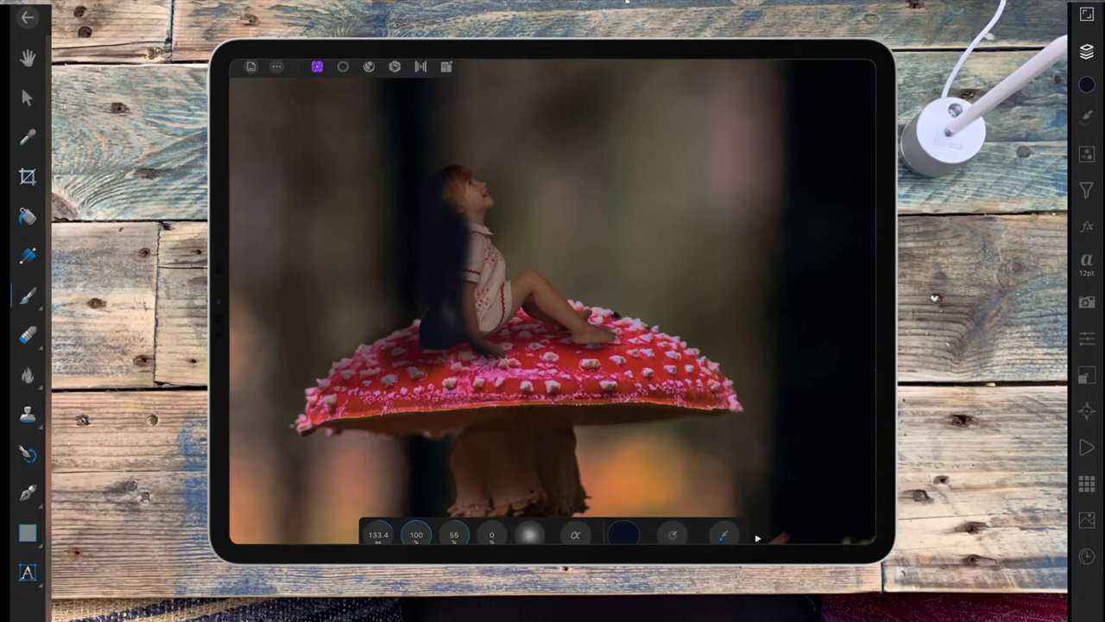
click(461, 232)
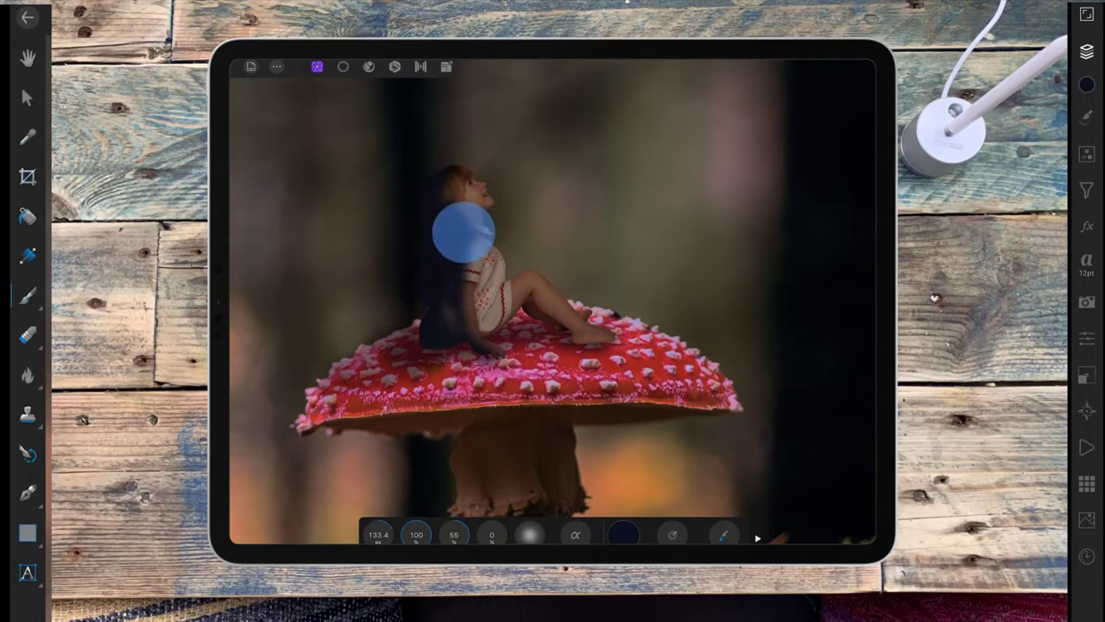
drag(447, 312, 453, 321)
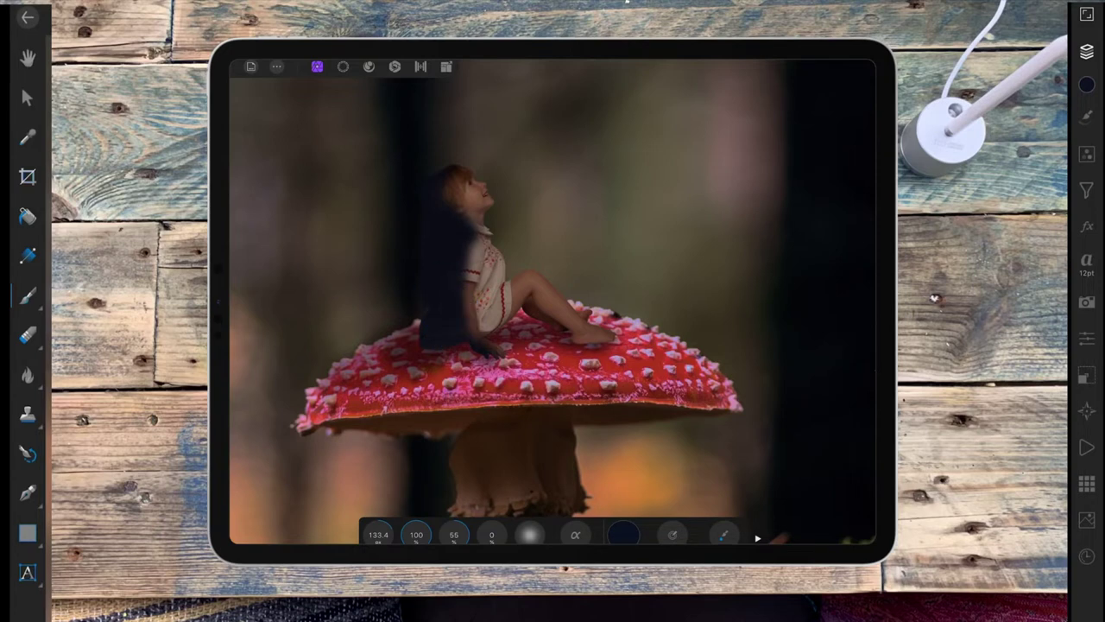
mouse_move(522, 303)
mouse_down()
mouse_move(593, 343)
mouse_move(618, 335)
mouse_up()
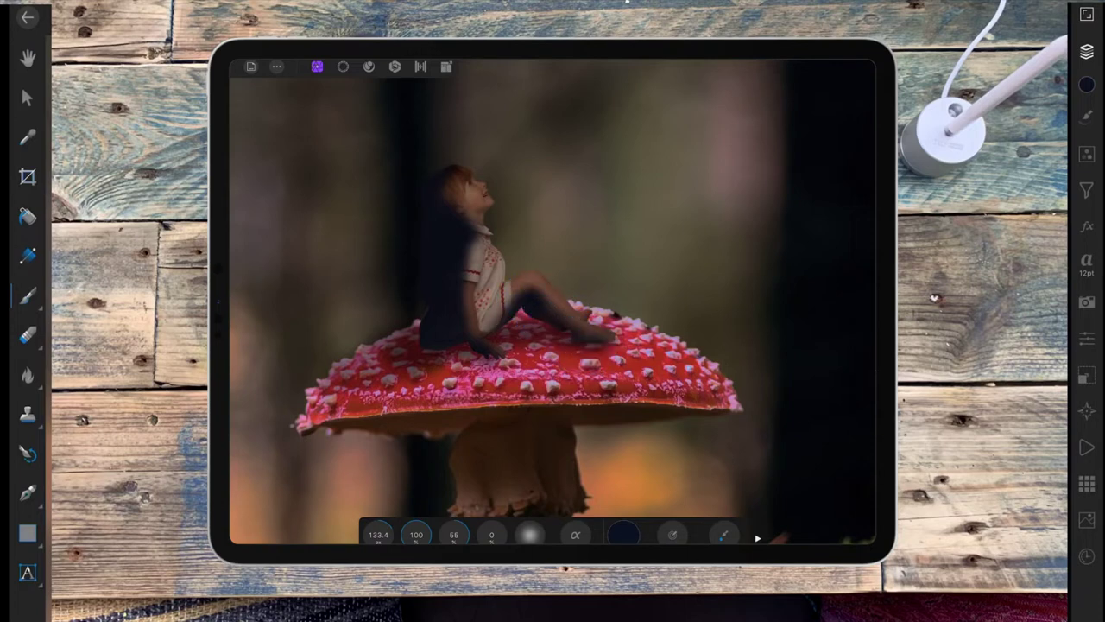
click(587, 347)
- Set the shading layer to Multiply at about 50% opacity
click(867, 66)
click(765, 86)
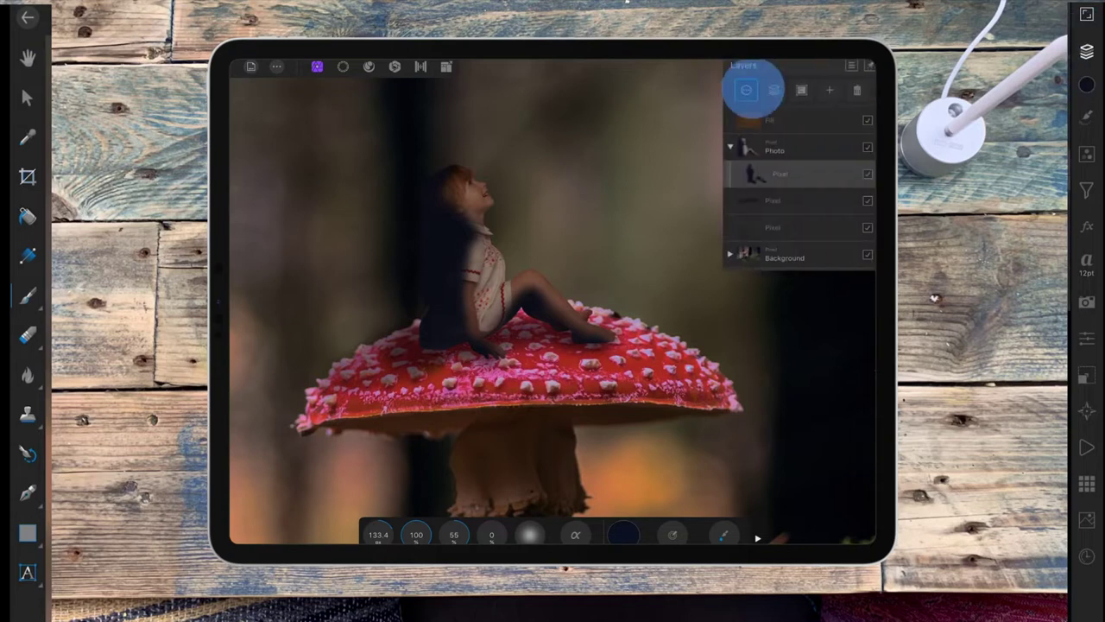
click(800, 157)
click(663, 285)
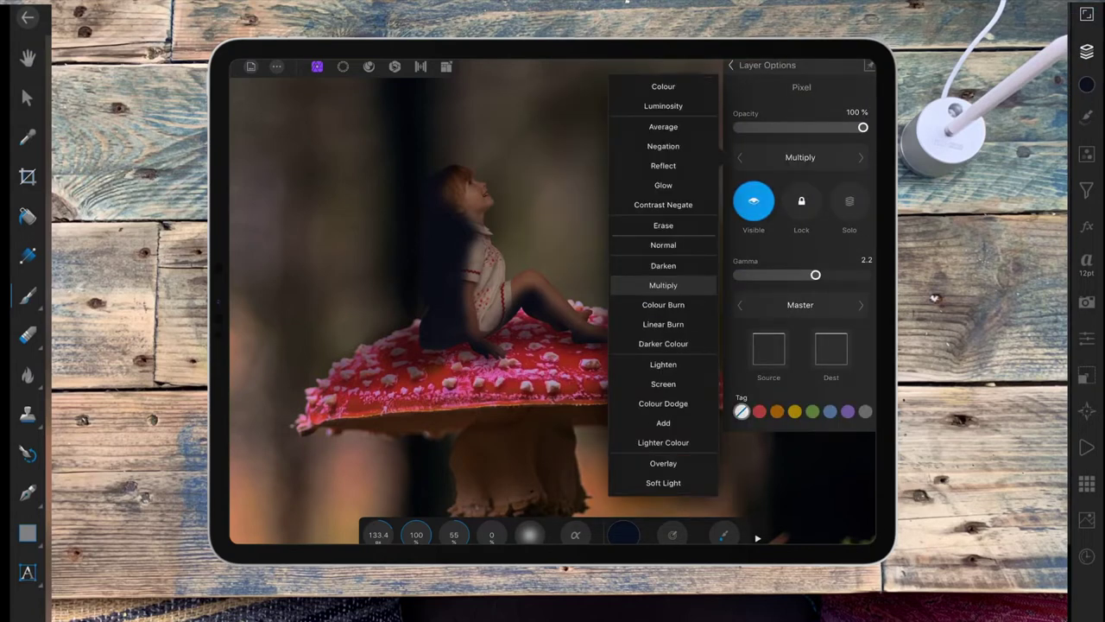
drag(859, 127, 800, 147)
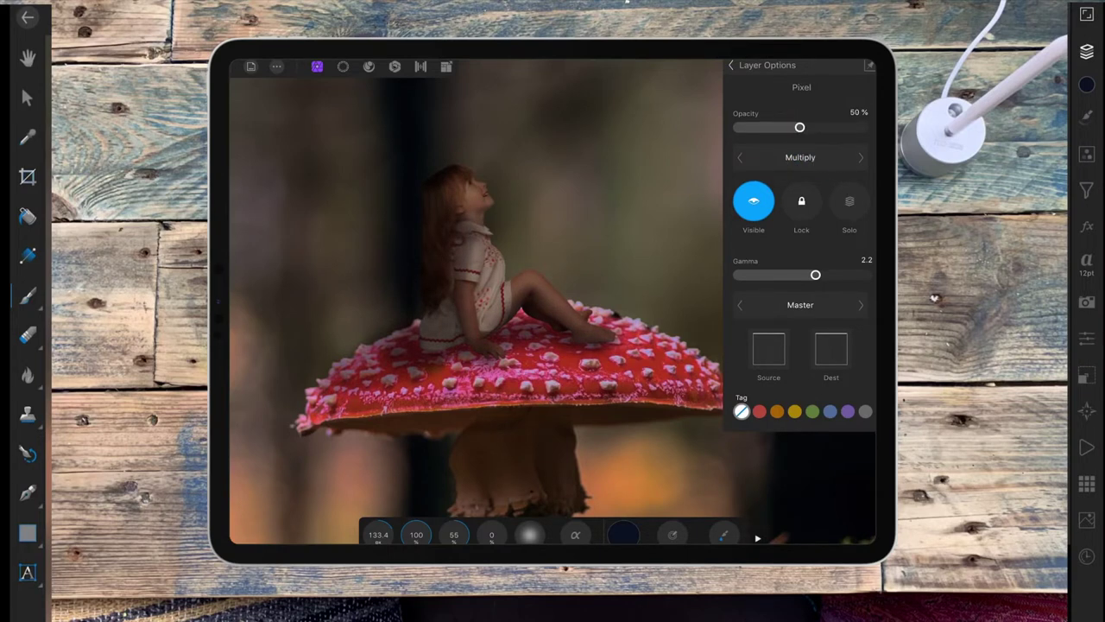
click(799, 78)
scroll(553, 303, down, 5)
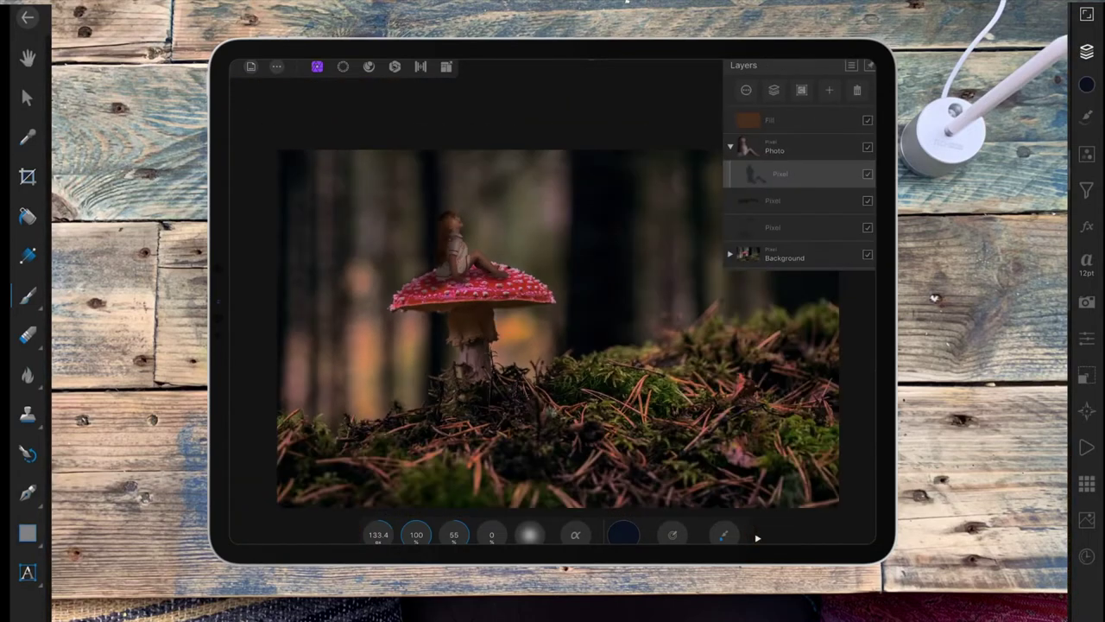
- Add a Pixel layer and paint a dark navy wash over the left side with a 2110.8 px brush
click(828, 90)
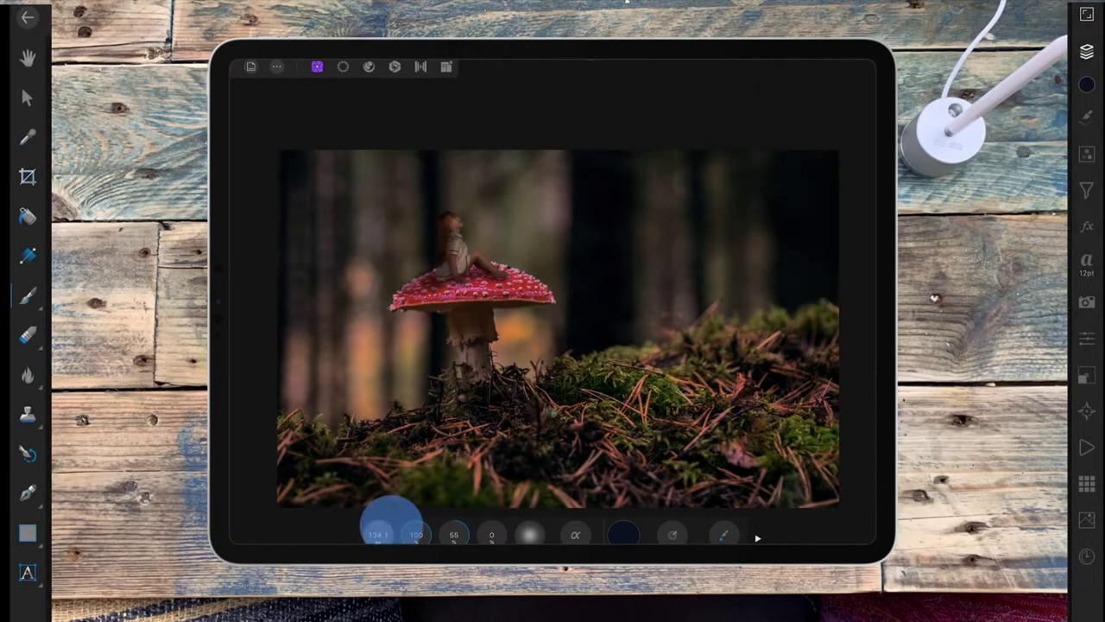
drag(391, 519, 643, 449)
drag(402, 514, 572, 447)
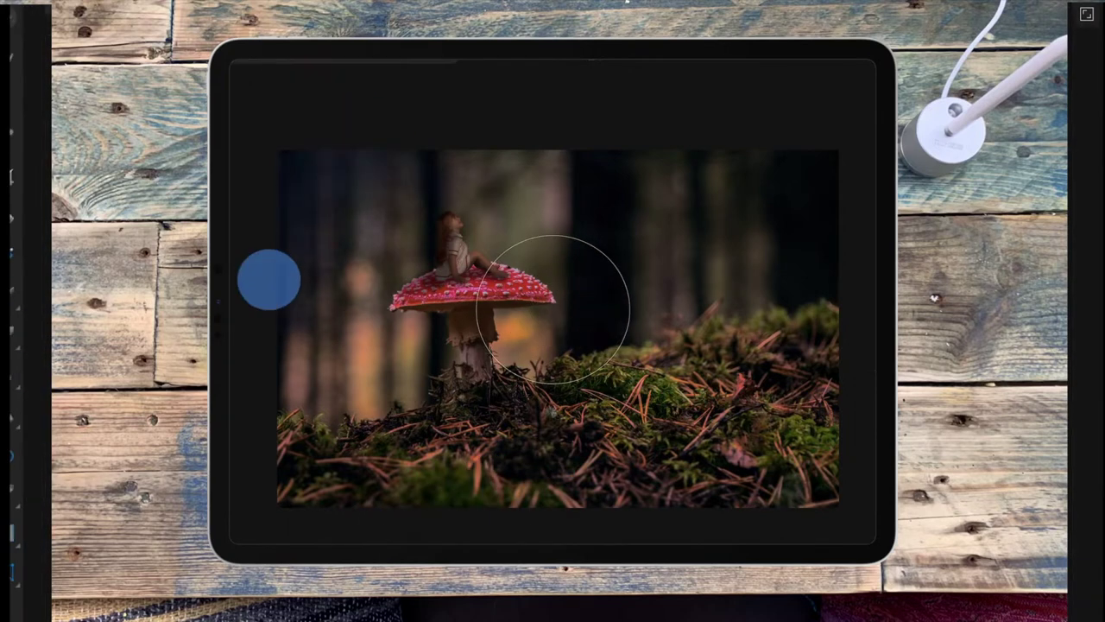
mouse_move(267, 279)
mouse_down()
mouse_move(394, 276)
mouse_move(394, 267)
mouse_move(381, 394)
mouse_move(476, 510)
mouse_move(557, 481)
mouse_move(286, 362)
mouse_move(469, 390)
mouse_move(273, 491)
mouse_move(612, 461)
mouse_move(582, 461)
mouse_move(830, 474)
mouse_move(434, 483)
mouse_move(316, 230)
mouse_move(321, 164)
mouse_move(388, 346)
mouse_move(685, 454)
mouse_move(516, 402)
mouse_move(721, 459)
mouse_move(466, 397)
mouse_move(595, 439)
mouse_move(602, 475)
mouse_move(369, 477)
mouse_up()
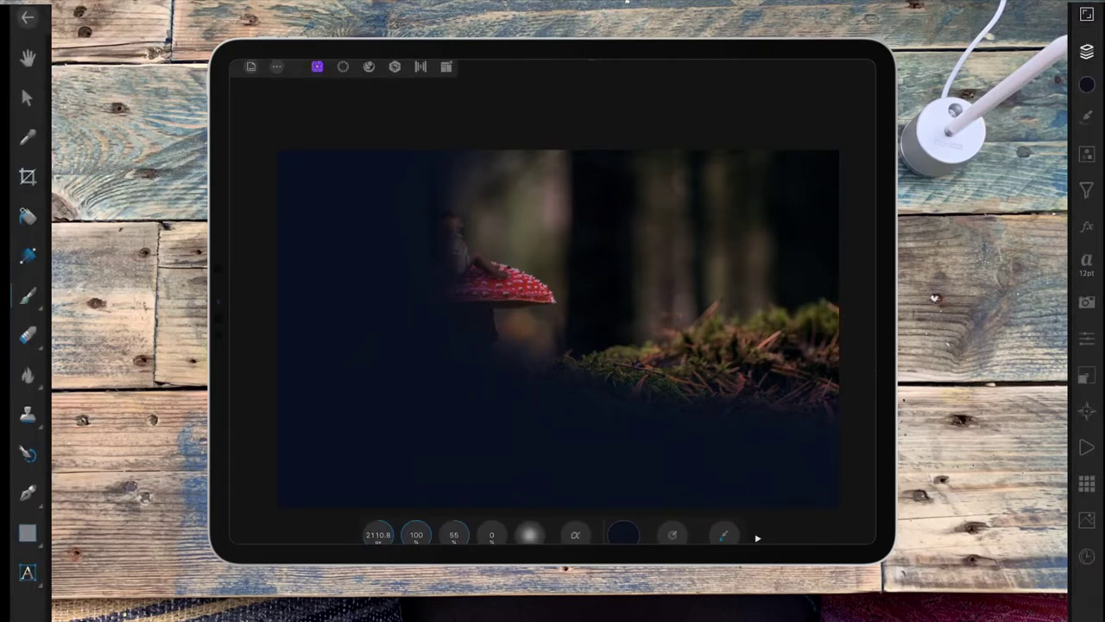
- Set the dark wash layer's opacity to 68%
click(1086, 52)
click(773, 120)
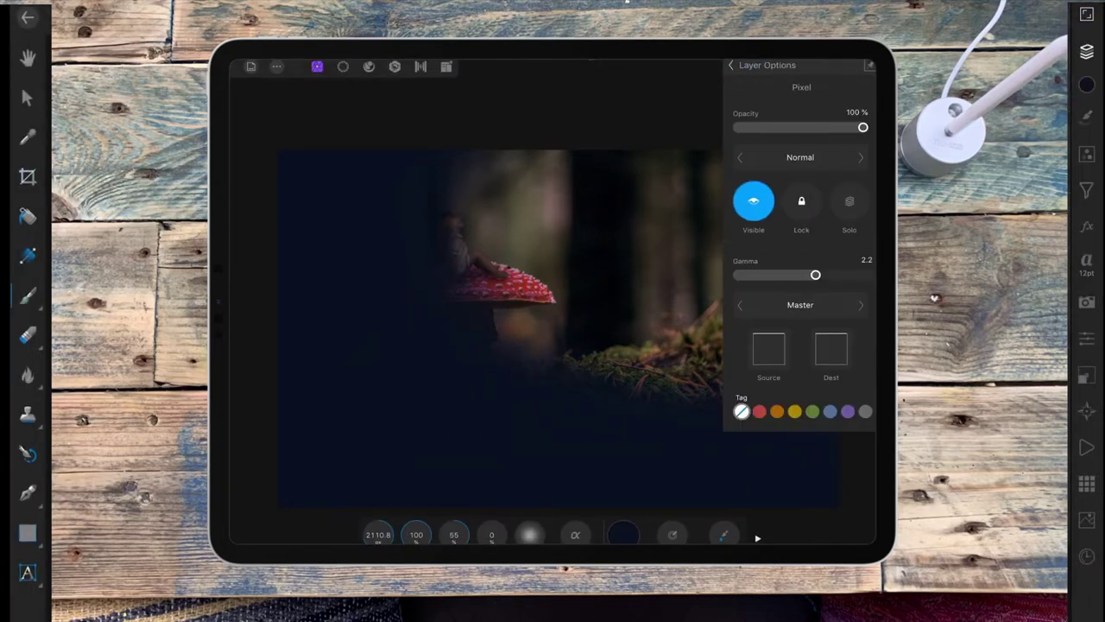
mouse_move(863, 127)
mouse_down()
mouse_move(769, 130)
mouse_move(795, 127)
mouse_move(777, 118)
mouse_up()
click(789, 62)
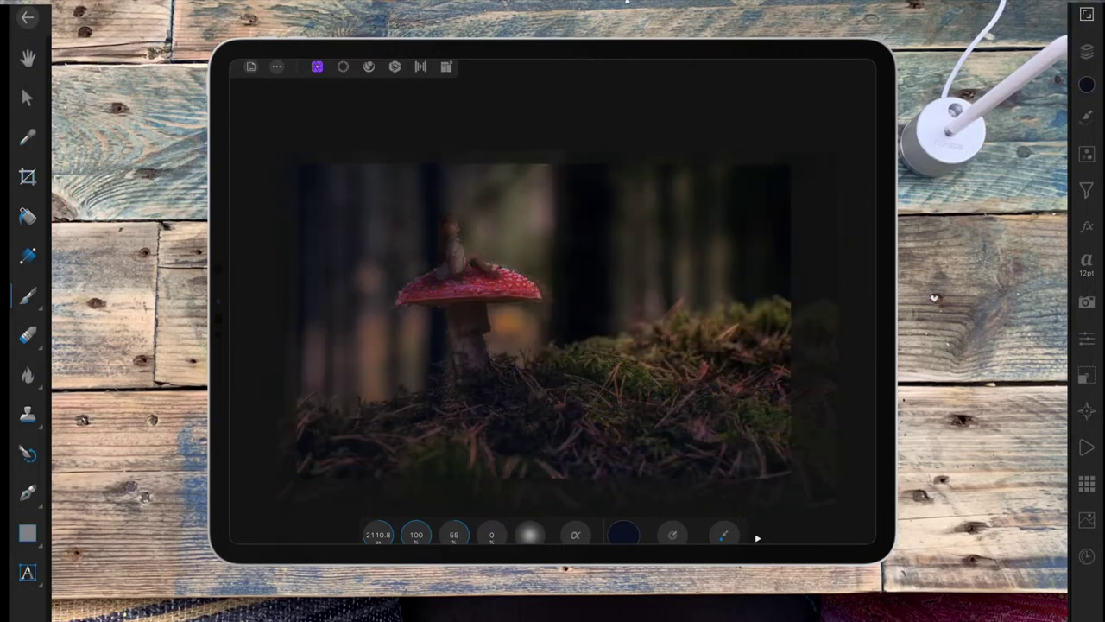
- Add a new pixel layer and paint pale pink haze over the upper right
click(1087, 52)
click(744, 87)
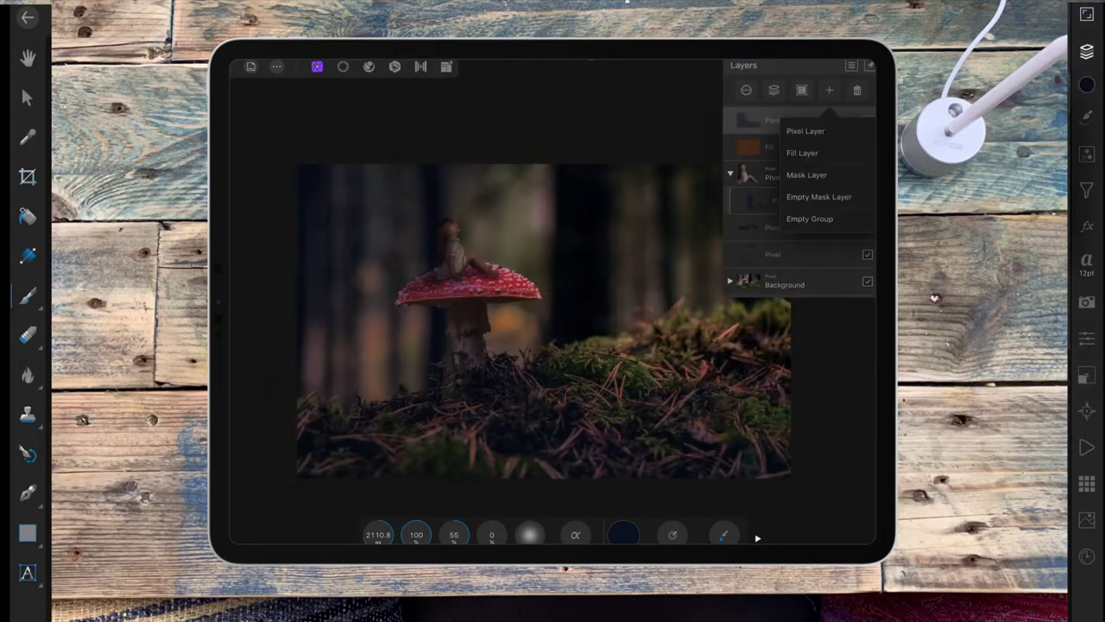
click(1087, 52)
click(623, 534)
click(673, 404)
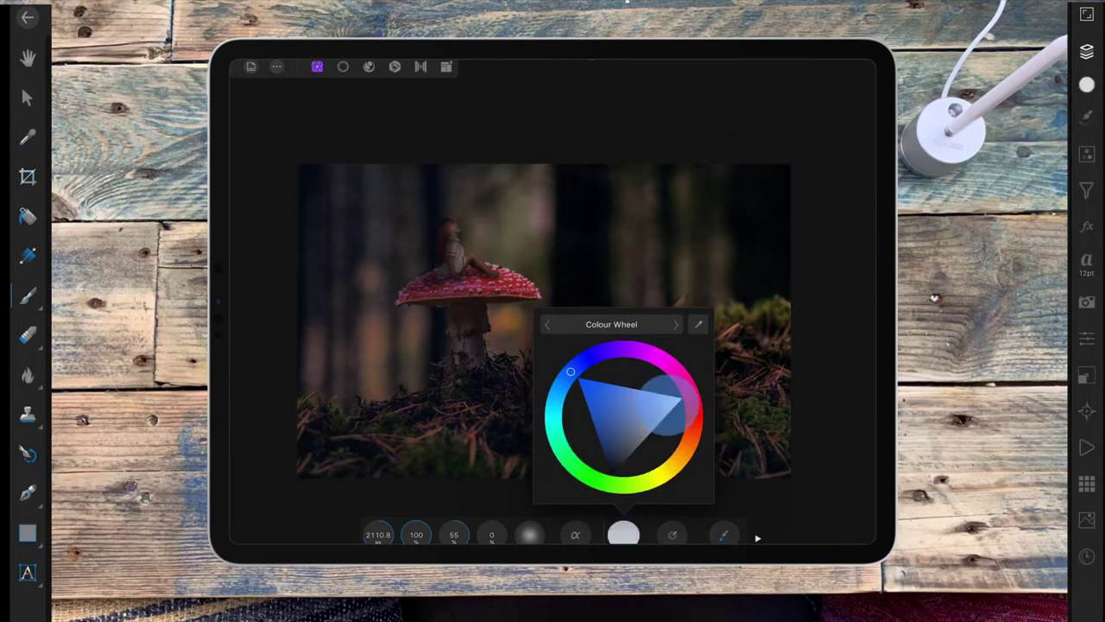
click(692, 434)
drag(595, 436, 604, 442)
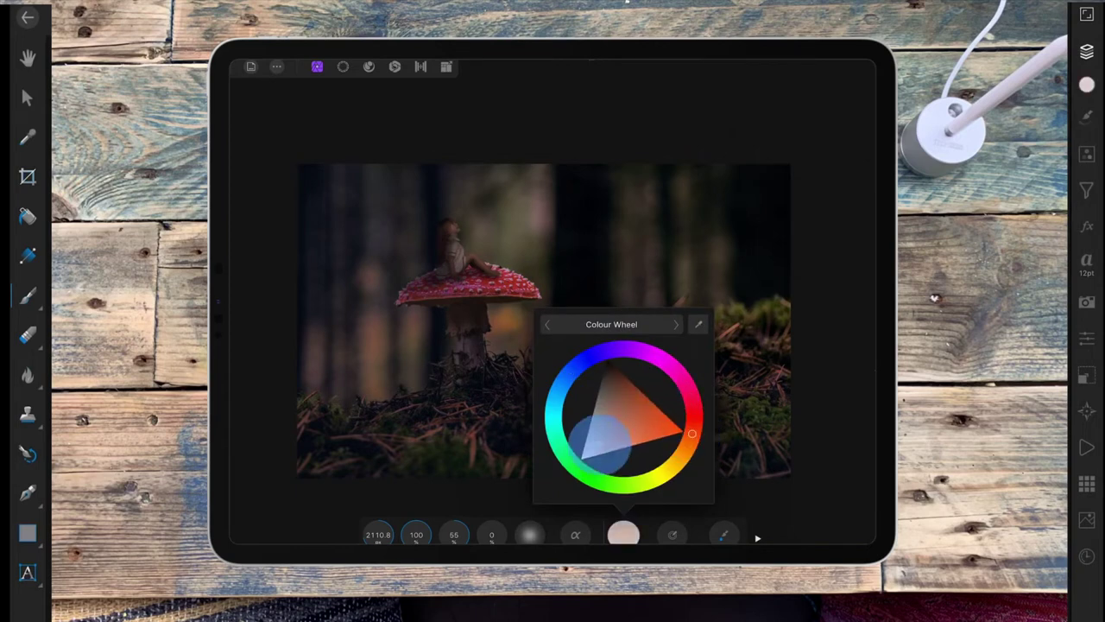
click(623, 534)
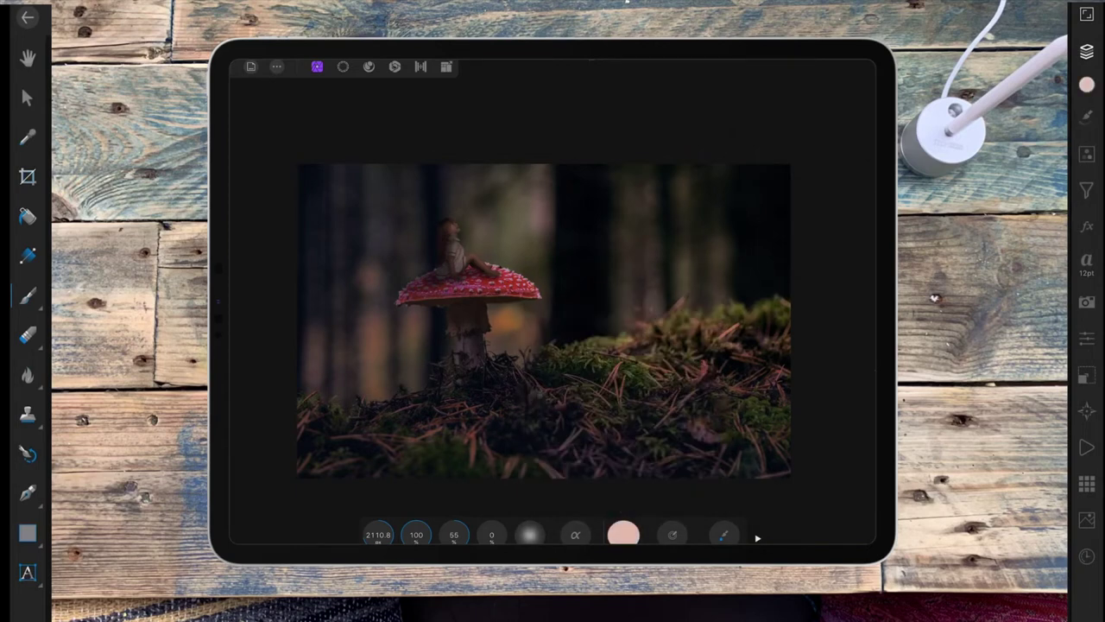
mouse_move(742, 199)
mouse_down()
mouse_move(760, 123)
mouse_move(634, 106)
mouse_move(748, 243)
mouse_move(786, 210)
mouse_move(653, 187)
mouse_move(782, 264)
mouse_move(764, 311)
mouse_up()
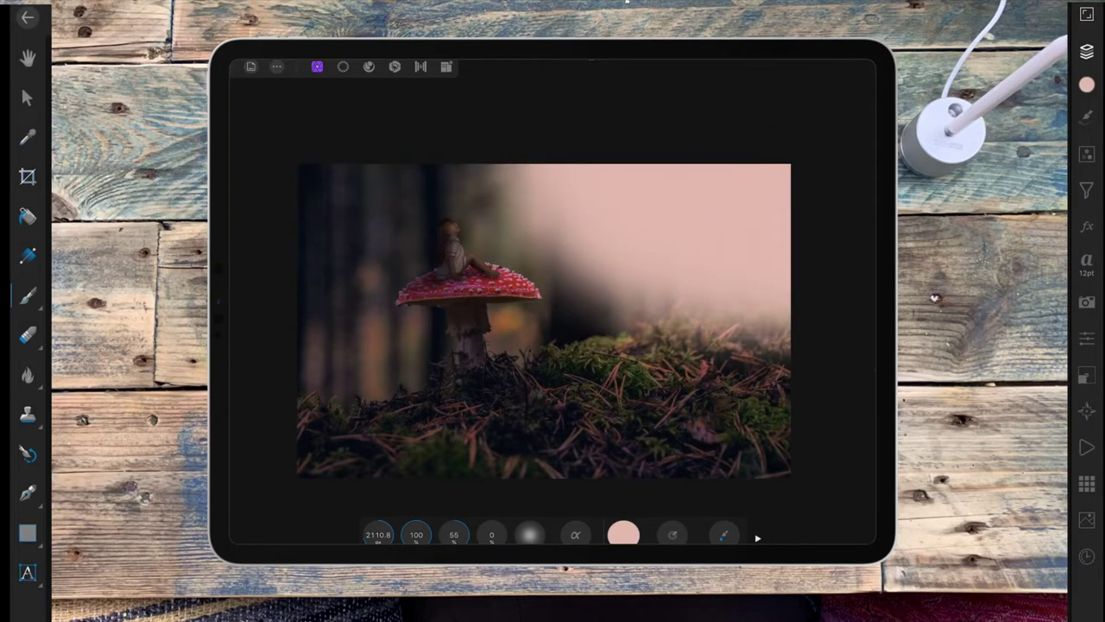
- Set the pink haze layer to Screen blend at about 49% opacity
click(1086, 52)
click(864, 118)
click(800, 157)
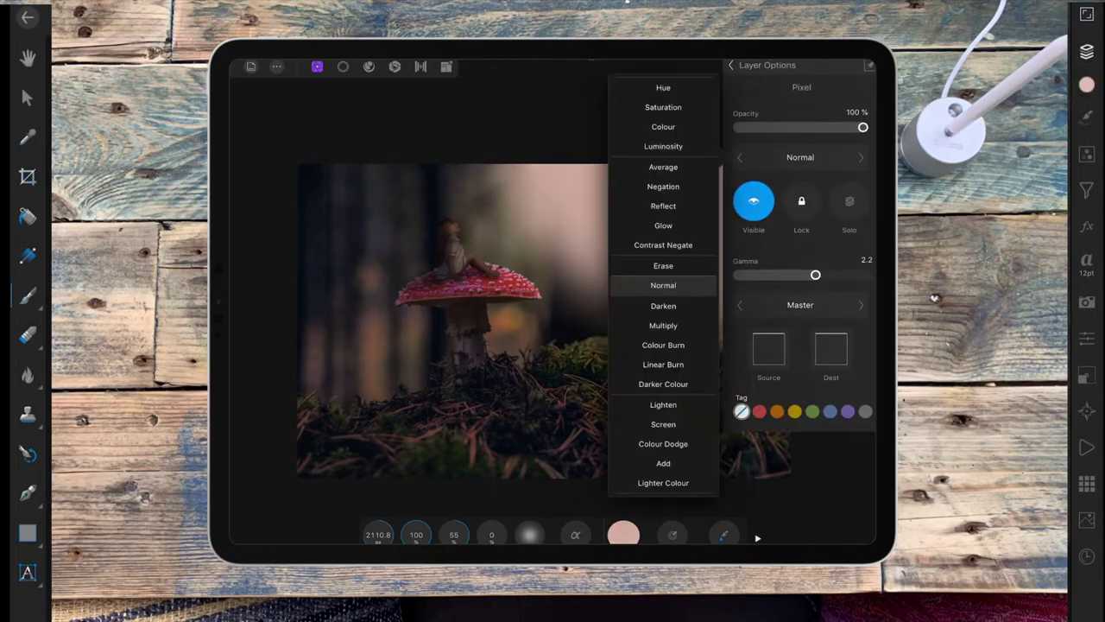
click(663, 424)
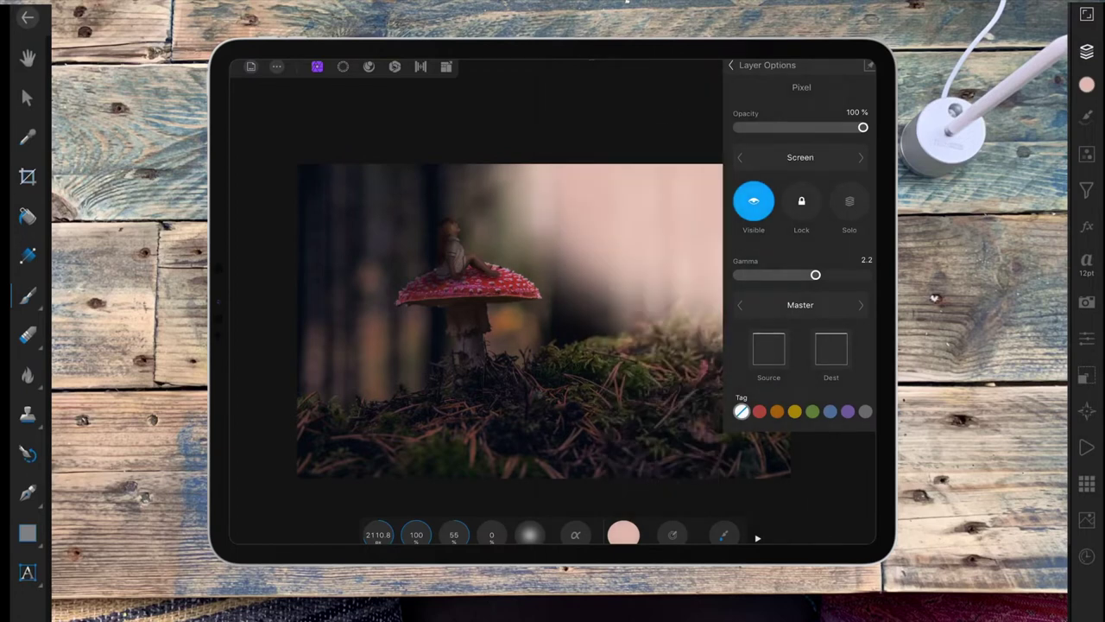
drag(862, 127, 799, 127)
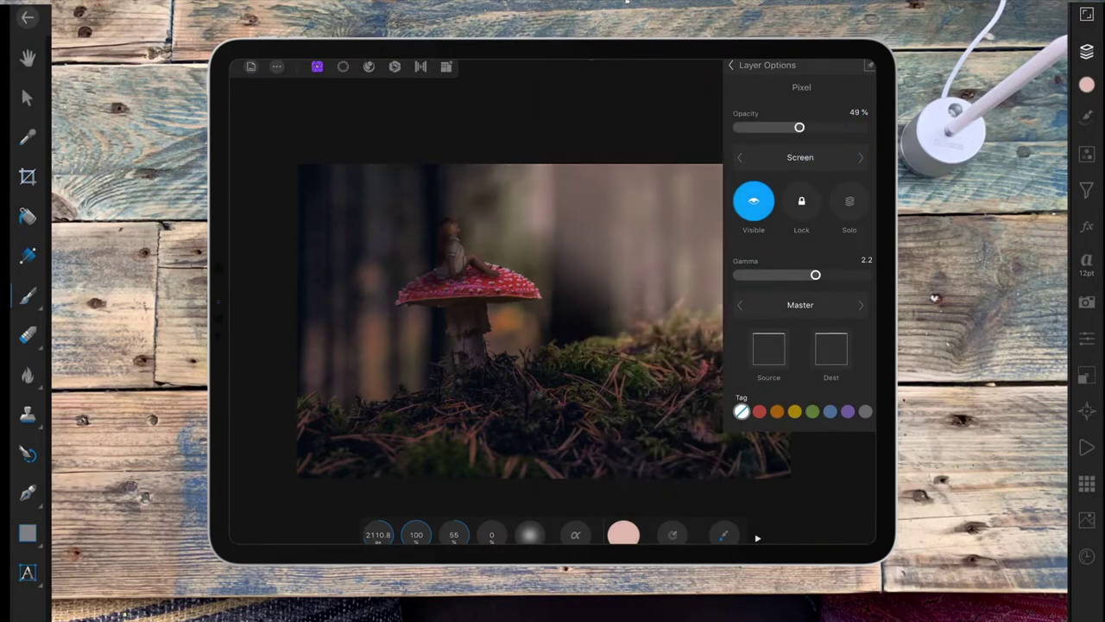
click(1086, 51)
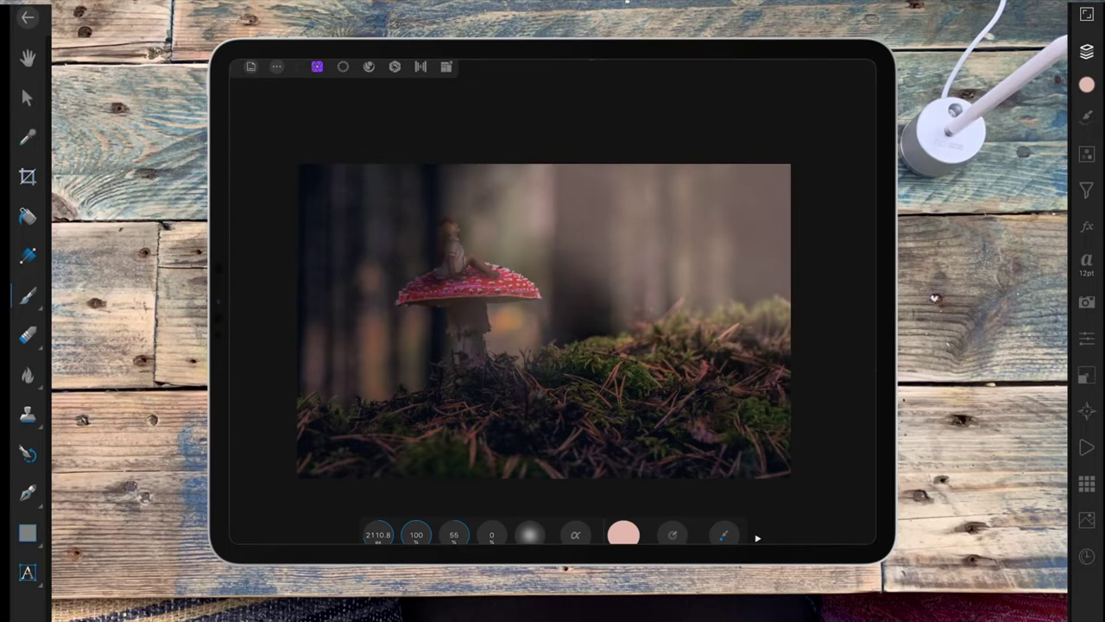
- Brighten the moss right of the mushroom with haze and lower the layer's opacity further
drag(605, 337, 777, 321)
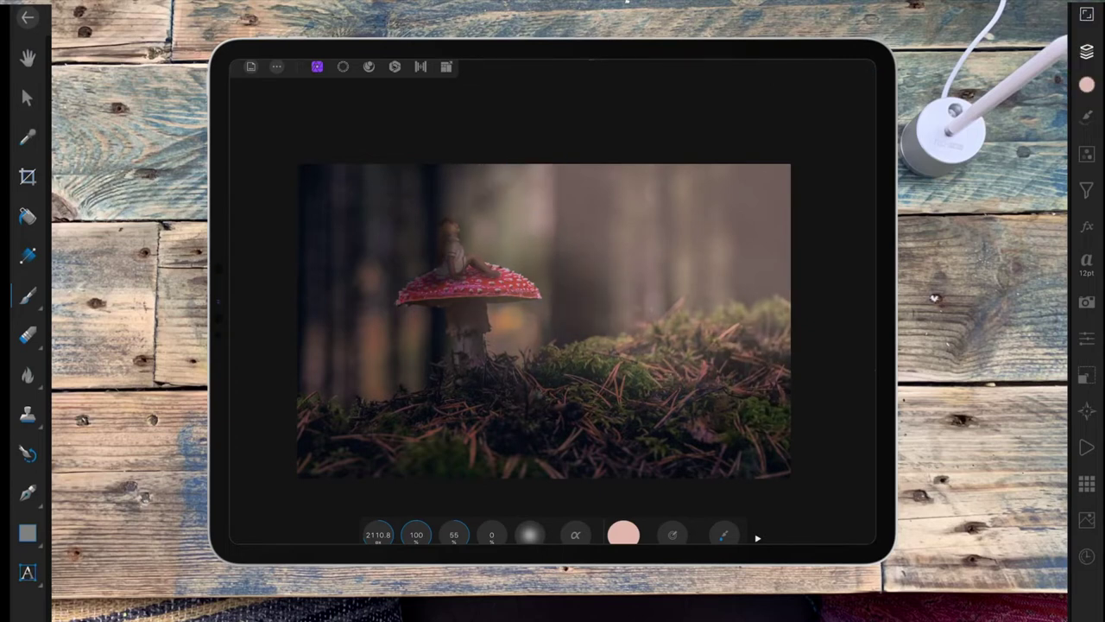
click(1086, 51)
drag(799, 127, 777, 127)
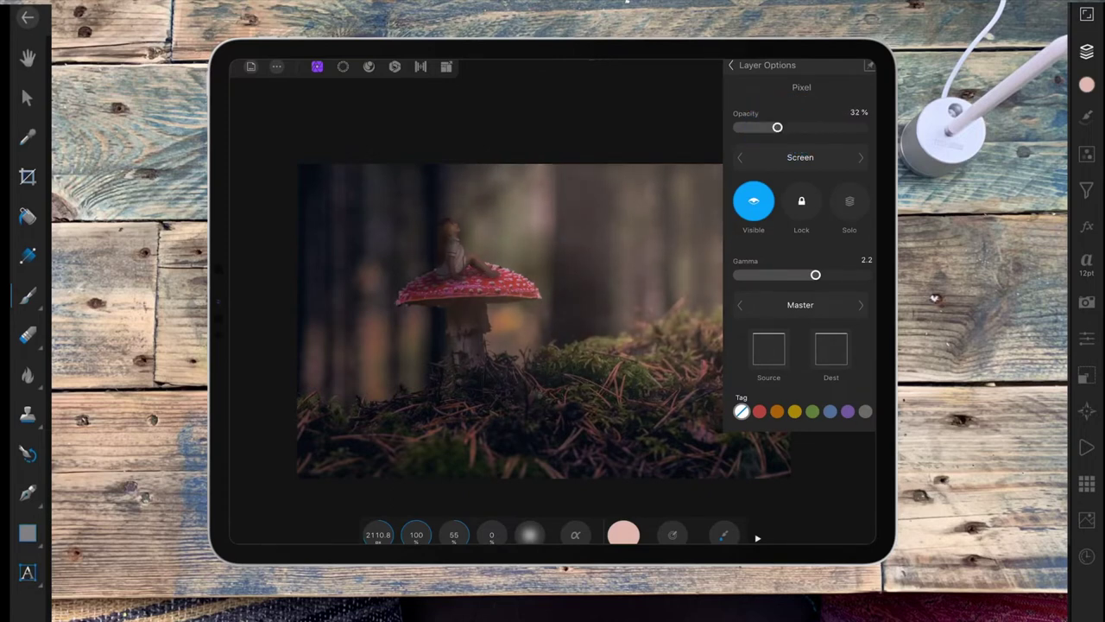
click(730, 65)
- Add another pixel layer and paint more pink haze in the upper right
click(792, 89)
click(1086, 52)
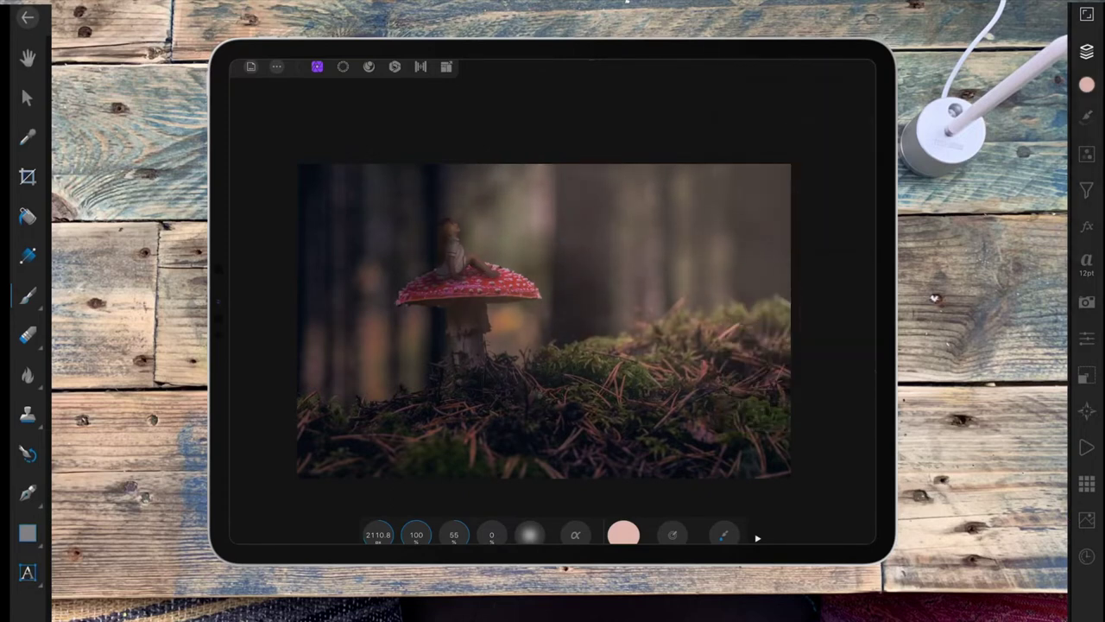
click(843, 188)
drag(843, 188, 751, 242)
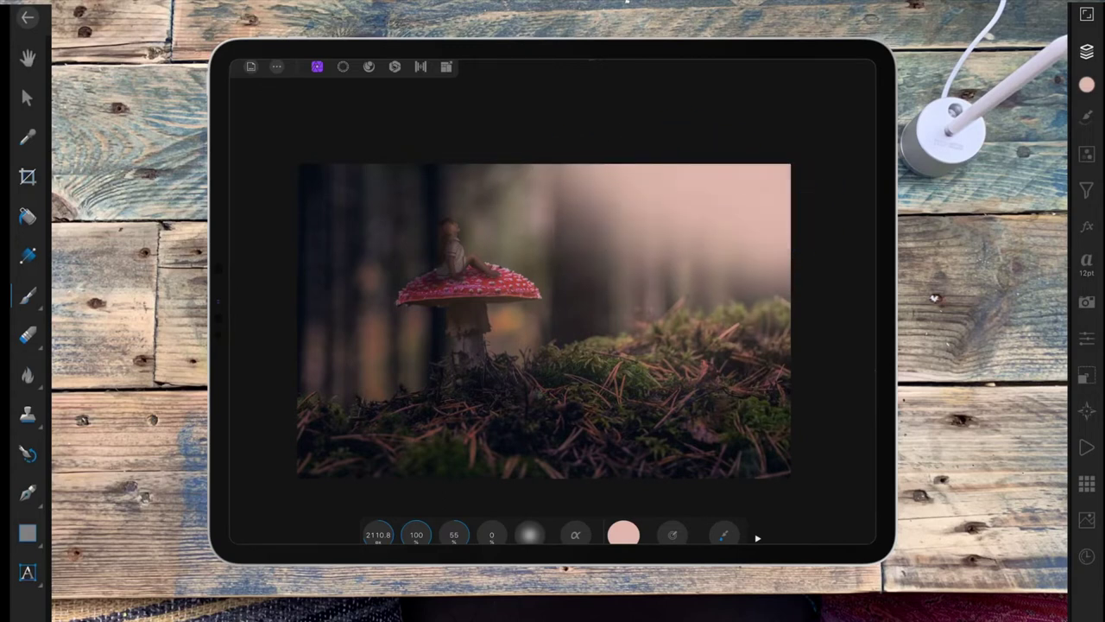
- Blend the new haze layer in Screen at about 45% opacity and check the whole image
click(752, 91)
click(800, 157)
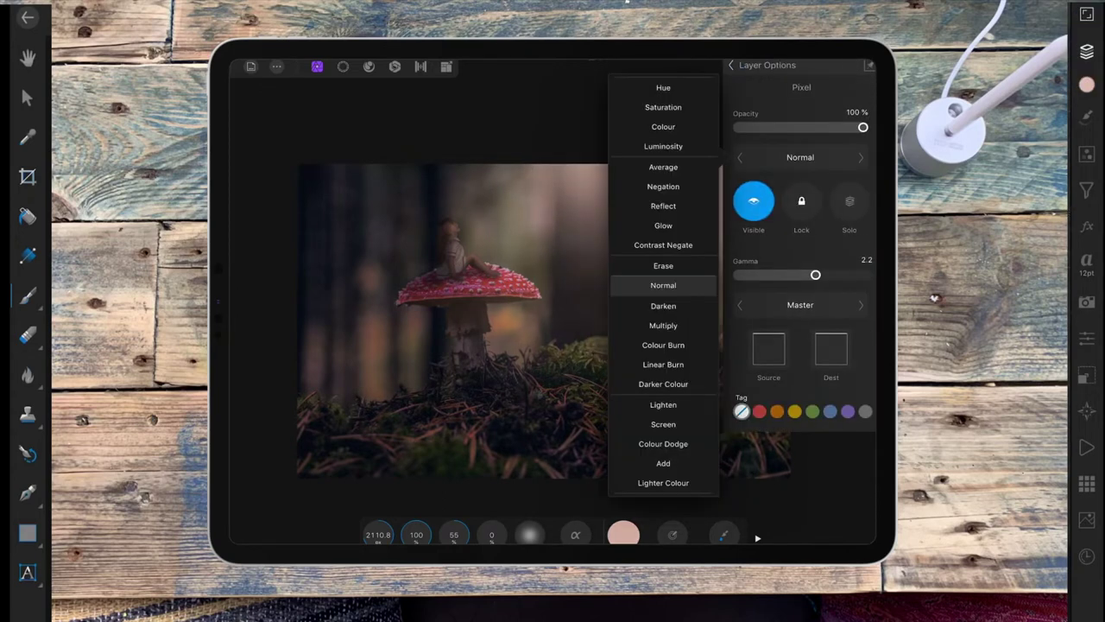
click(663, 424)
drag(859, 127, 764, 138)
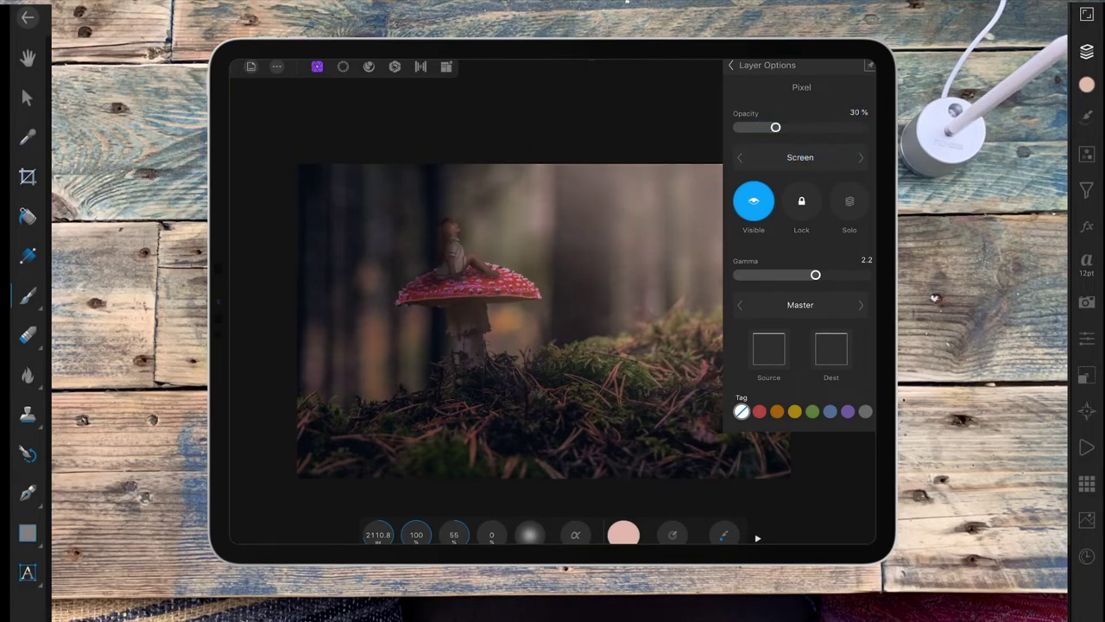
click(730, 65)
click(1086, 52)
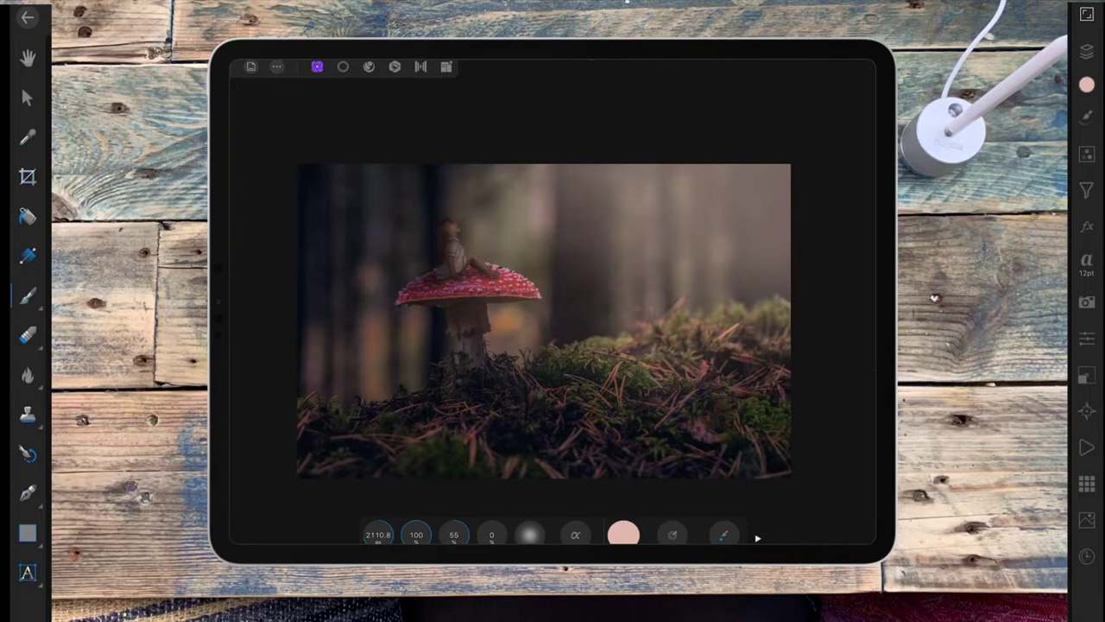
click(1087, 52)
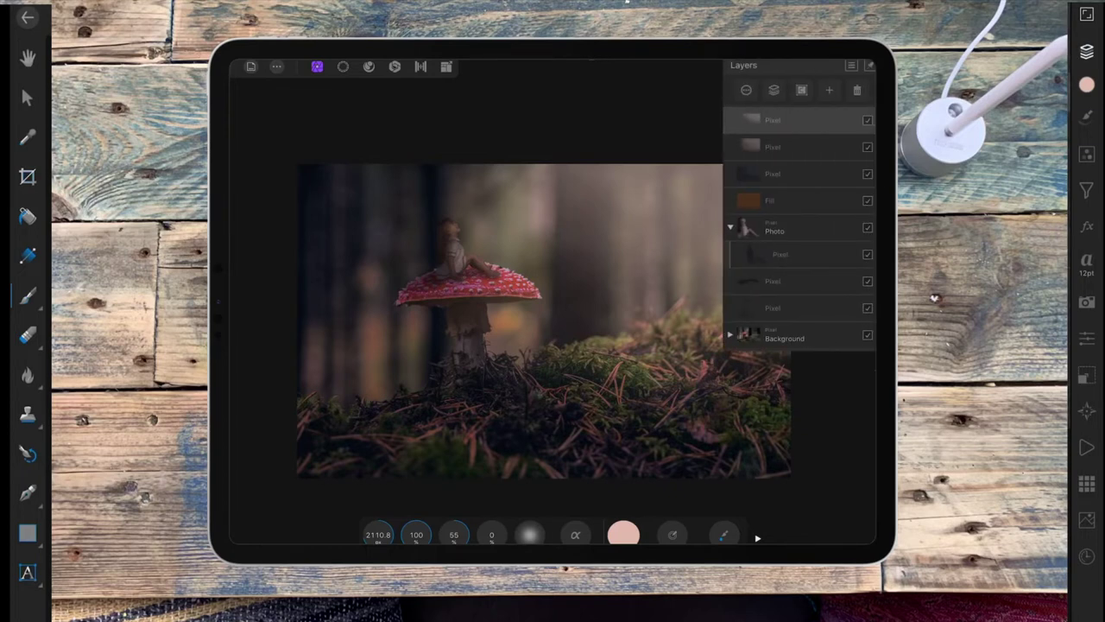
- Add a new pixel layer with black paint and a brush width of about 1006
click(829, 89)
click(814, 135)
click(623, 533)
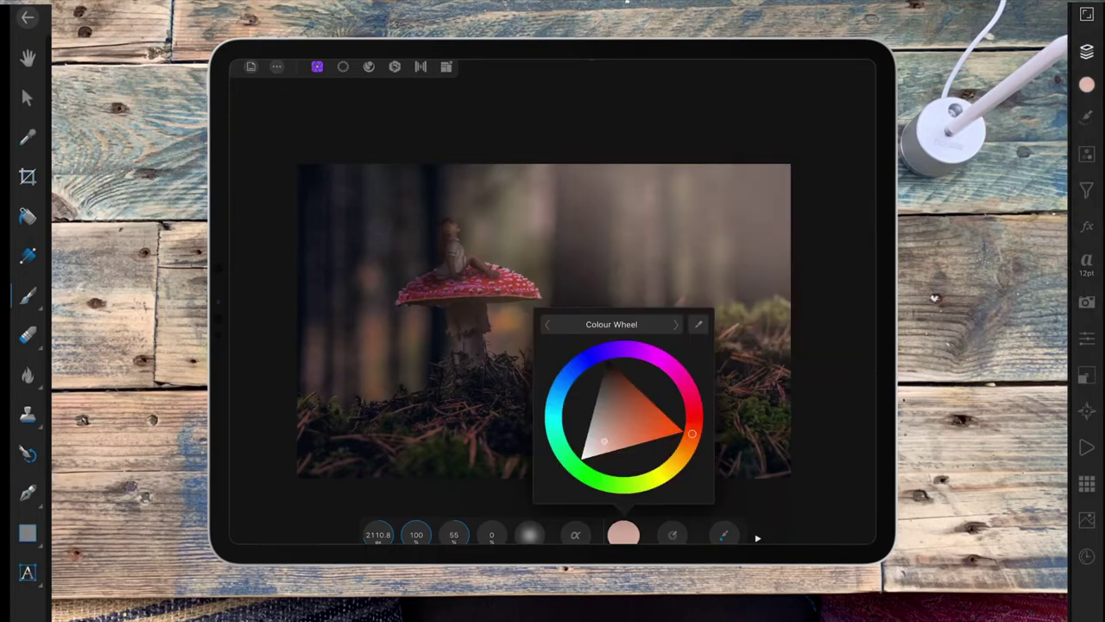
key(d)
click(623, 533)
drag(378, 533, 362, 533)
scroll(552, 309, up, 5)
- Paint black shadow over the cap's left side, the stem, its base and the foreground moss
drag(456, 279, 544, 293)
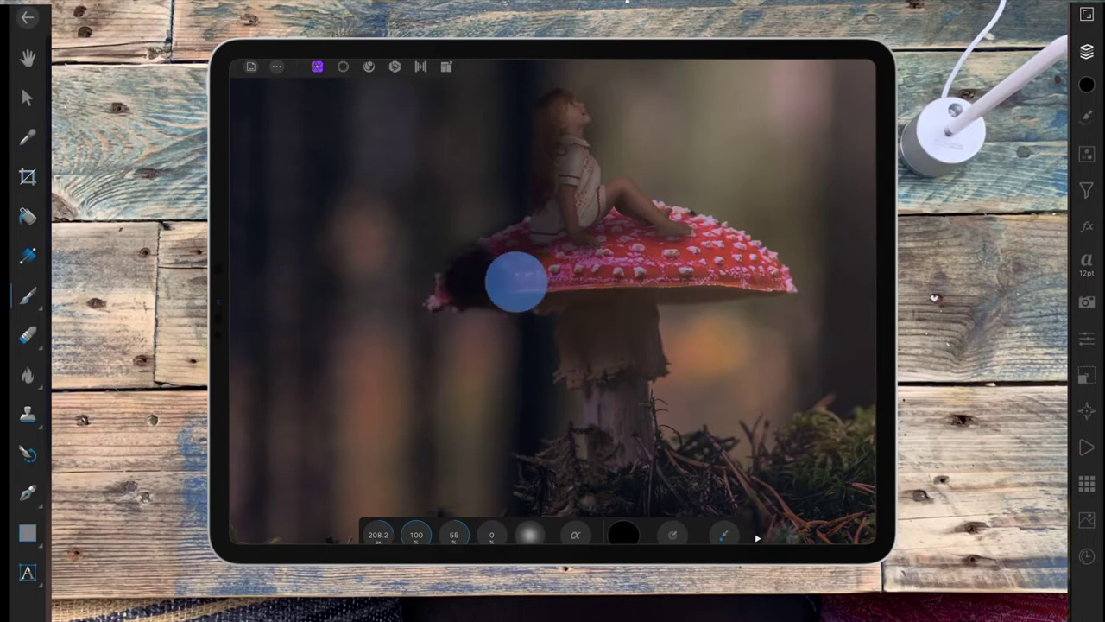
mouse_move(518, 251)
mouse_down()
mouse_move(569, 261)
mouse_move(642, 227)
mouse_move(582, 267)
mouse_move(572, 353)
mouse_move(605, 370)
mouse_up()
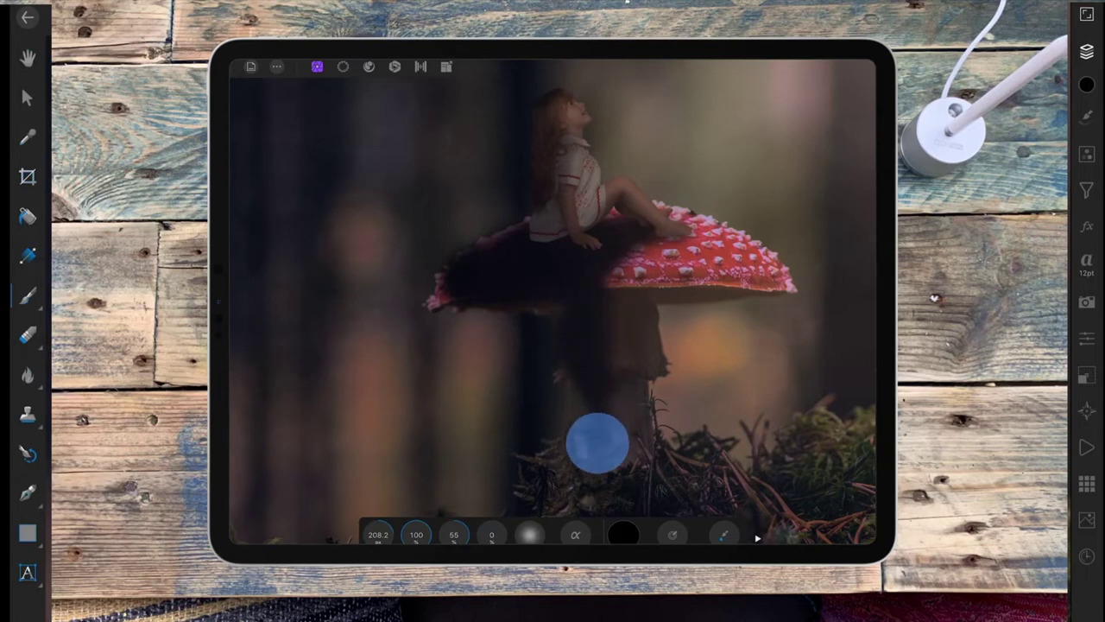
drag(602, 380, 597, 466)
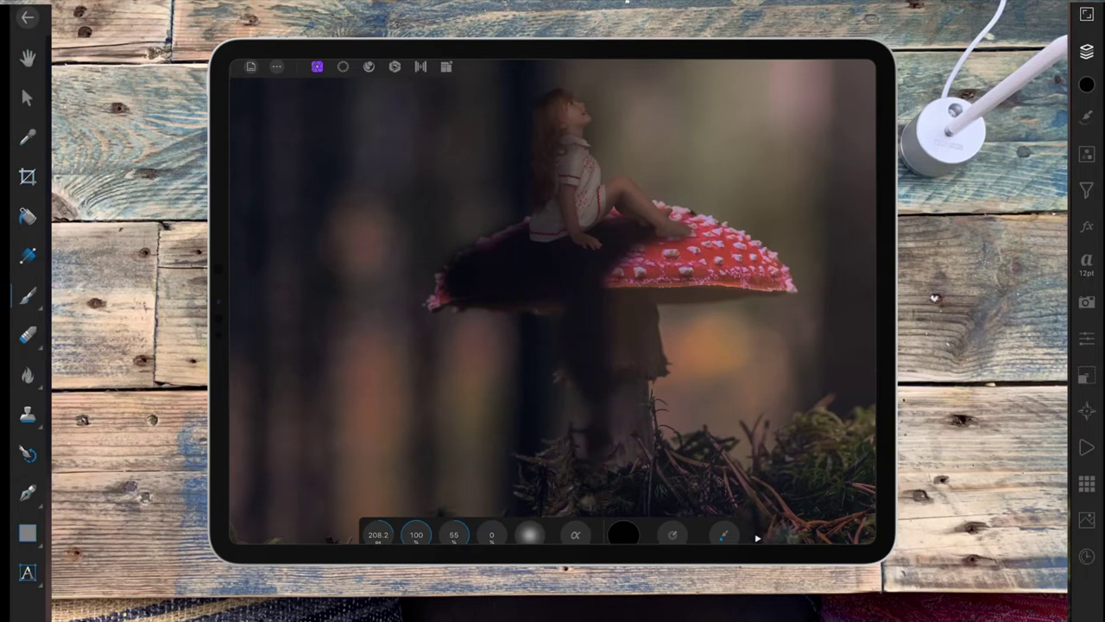
drag(432, 302, 447, 291)
scroll(664, 319, down, 5)
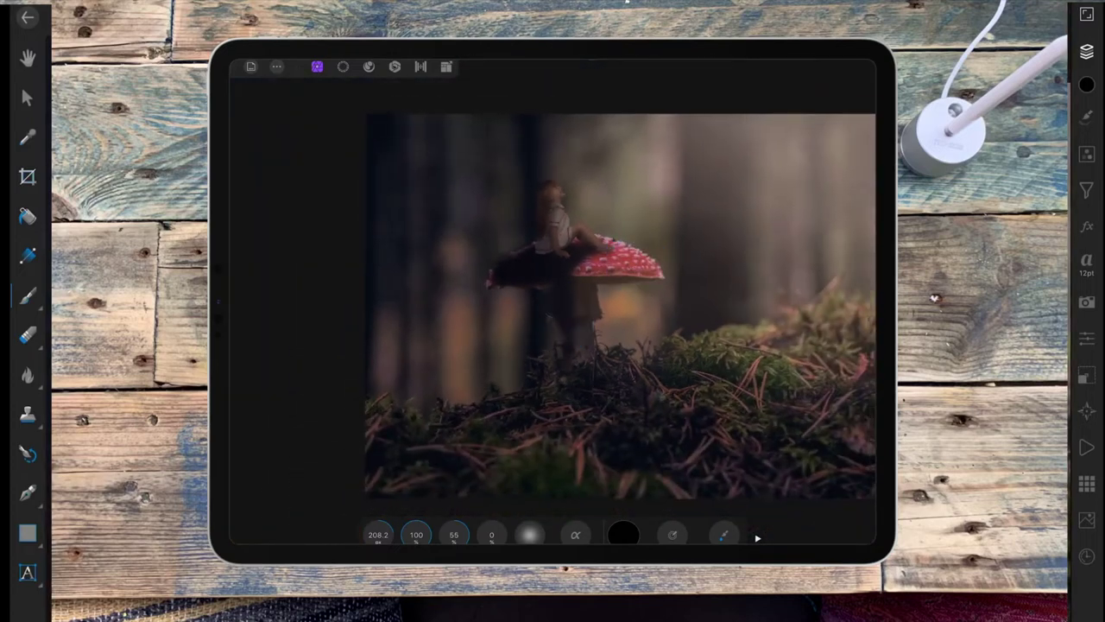
mouse_move(567, 333)
mouse_down()
mouse_move(426, 424)
mouse_move(378, 420)
mouse_move(437, 439)
mouse_move(444, 486)
mouse_move(565, 400)
mouse_move(449, 454)
mouse_move(385, 417)
mouse_move(397, 405)
mouse_move(368, 416)
mouse_move(390, 481)
mouse_move(543, 420)
mouse_move(600, 478)
mouse_move(485, 494)
mouse_move(562, 419)
mouse_move(708, 471)
mouse_move(447, 459)
mouse_move(489, 463)
mouse_move(567, 409)
mouse_move(559, 387)
mouse_up()
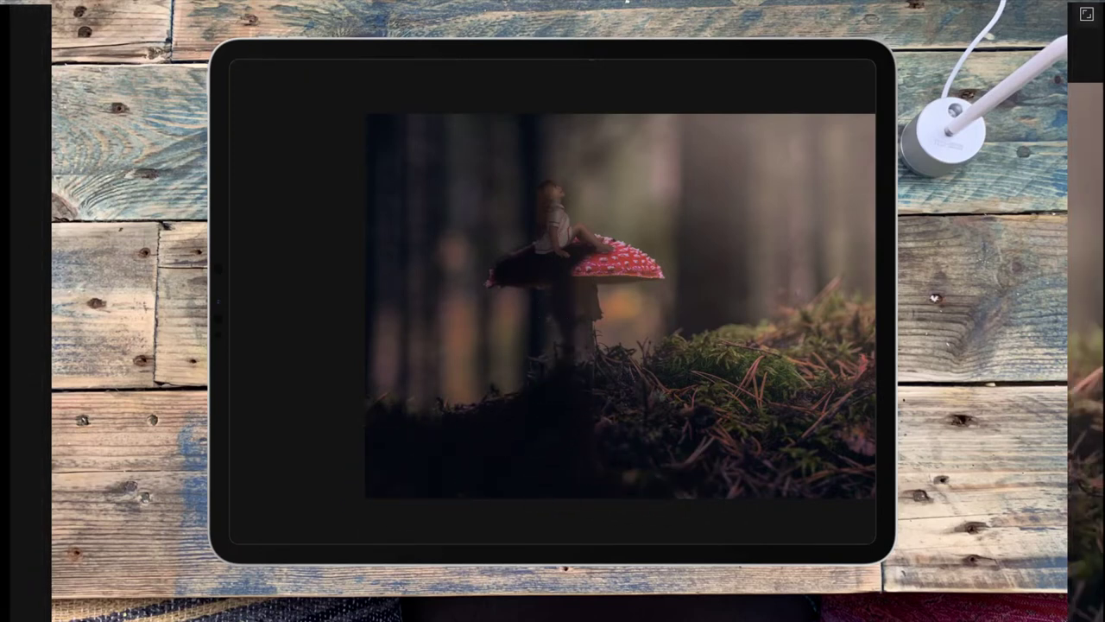
mouse_move(574, 456)
mouse_down()
mouse_move(654, 479)
mouse_move(442, 465)
mouse_up()
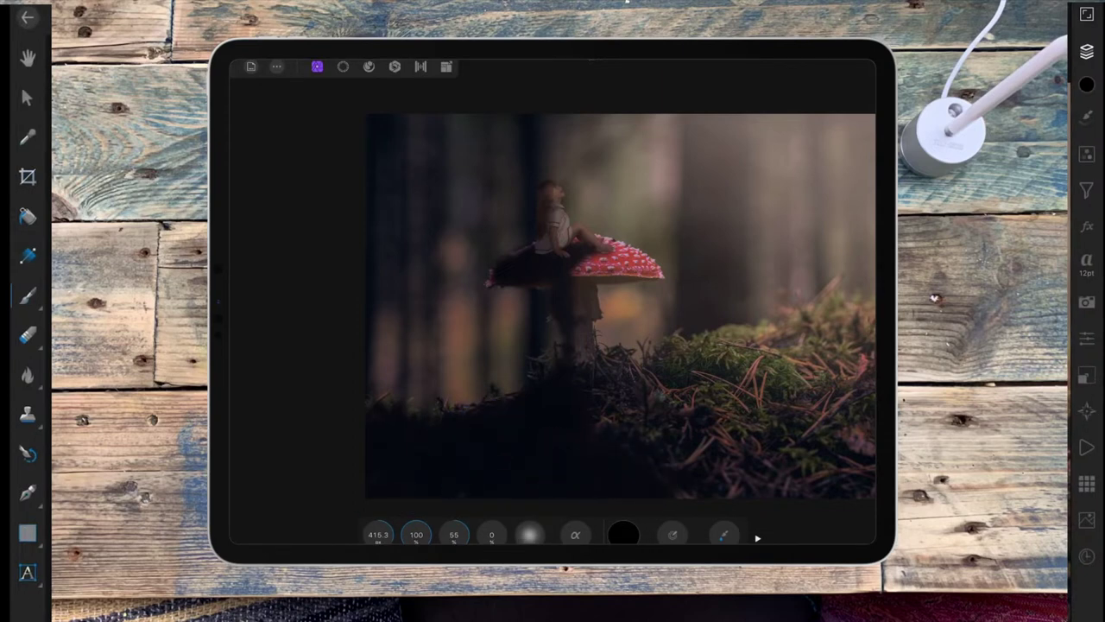
- Fade the shadow layer to about 52% opacity
click(870, 87)
click(734, 225)
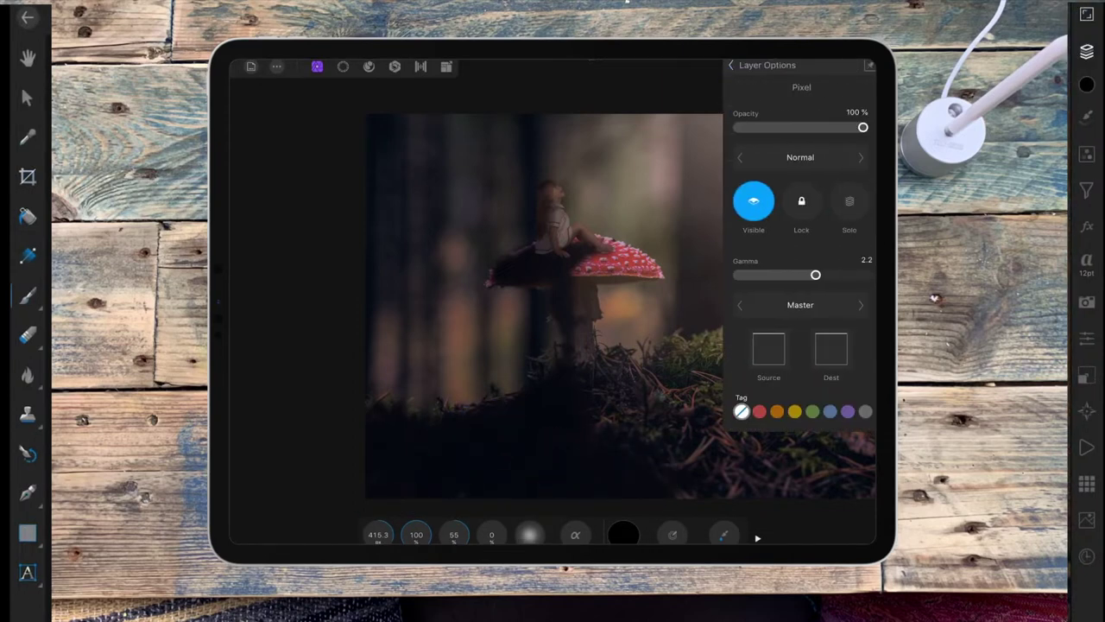
mouse_move(862, 127)
mouse_down()
mouse_move(781, 141)
mouse_move(812, 129)
mouse_up()
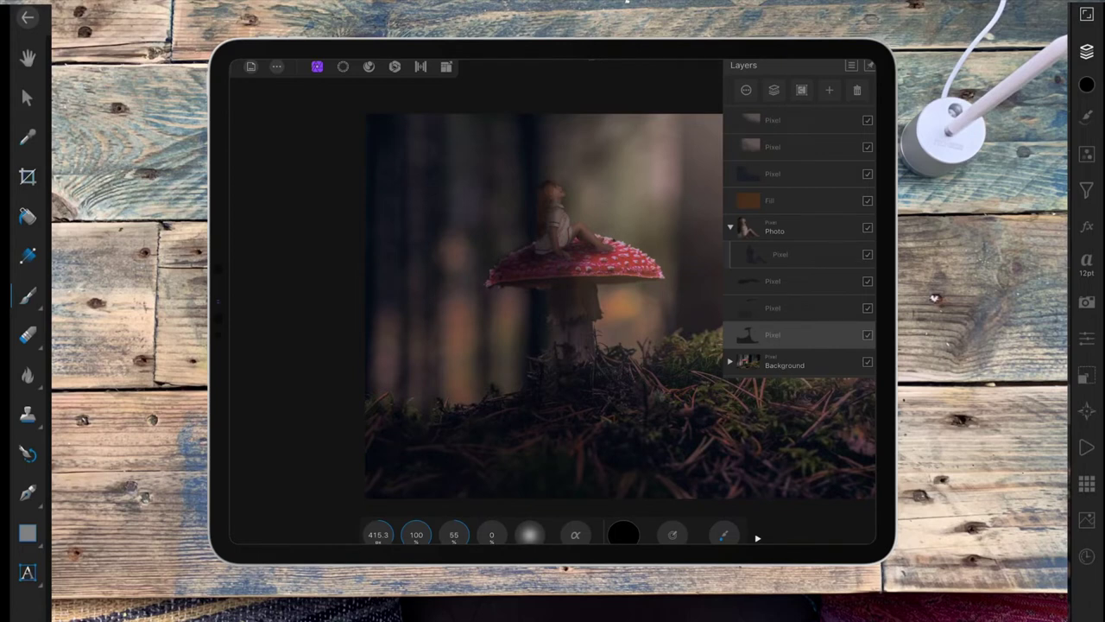
- Add another pixel layer with pale pink paint and a brush width of about 187
click(828, 90)
click(1086, 50)
click(624, 534)
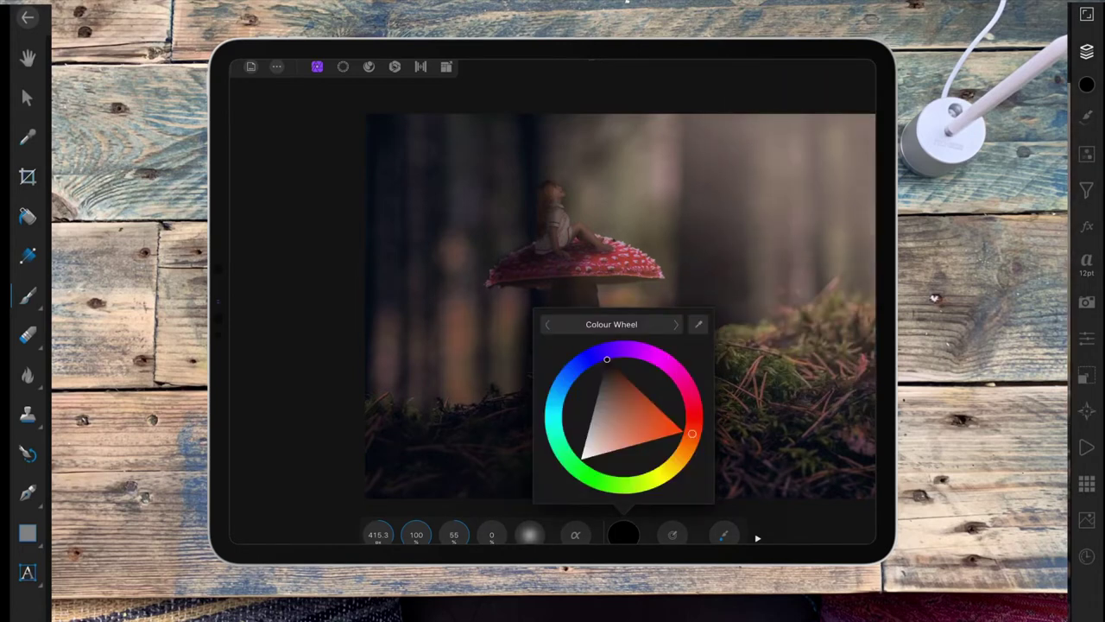
drag(604, 436, 607, 441)
click(623, 534)
drag(378, 534, 298, 523)
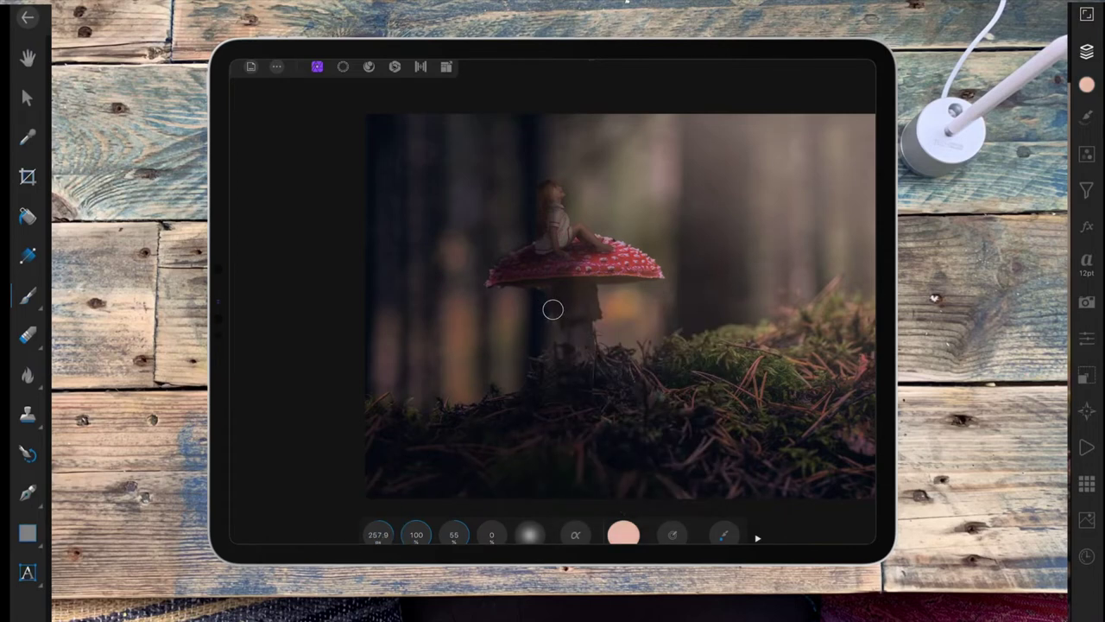
drag(378, 535, 259, 523)
- Paint pale pink glow over the stem base, the moss right of the stem and the mushroom cap
click(593, 349)
click(591, 310)
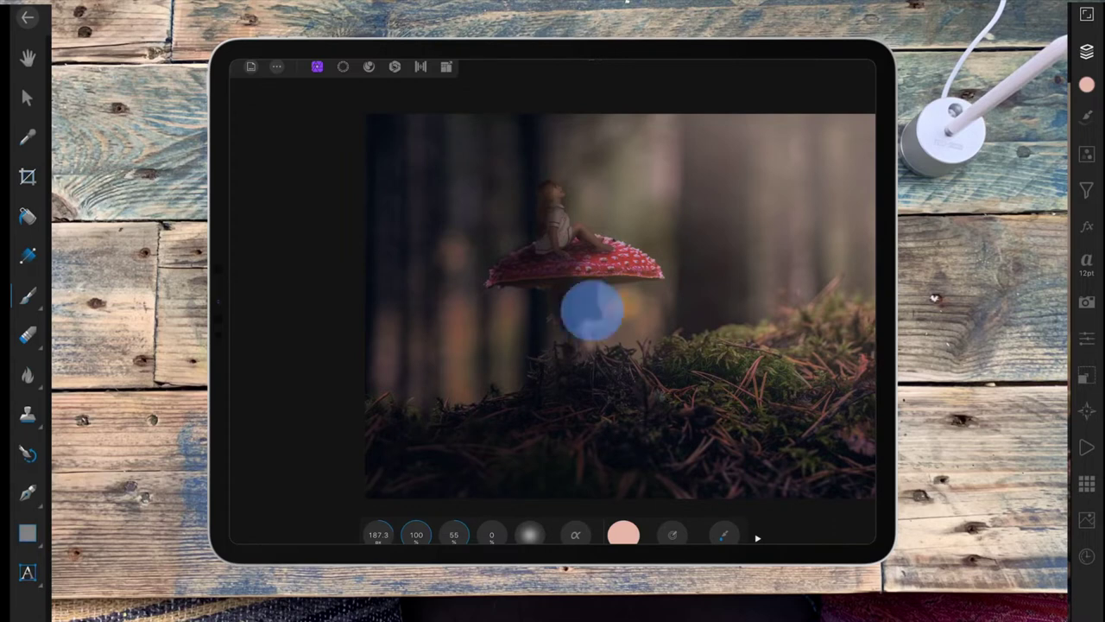
drag(591, 310, 591, 280)
click(591, 312)
click(594, 346)
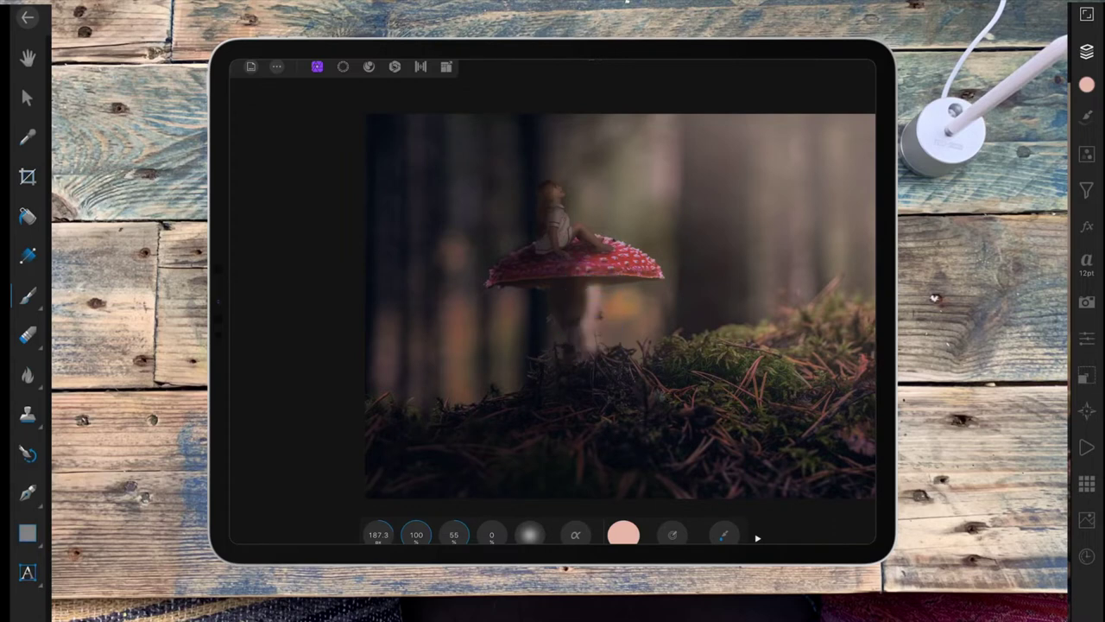
click(420, 515)
drag(378, 534, 520, 469)
drag(578, 350, 652, 389)
drag(378, 534, 595, 458)
mouse_move(604, 363)
mouse_down()
mouse_move(641, 389)
mouse_move(710, 409)
mouse_move(677, 354)
mouse_move(783, 351)
mouse_move(653, 385)
mouse_move(773, 423)
mouse_move(789, 337)
mouse_move(849, 311)
mouse_move(824, 385)
mouse_move(796, 423)
mouse_up()
mouse_move(587, 259)
mouse_down()
mouse_move(604, 267)
mouse_move(629, 254)
mouse_move(617, 259)
mouse_up()
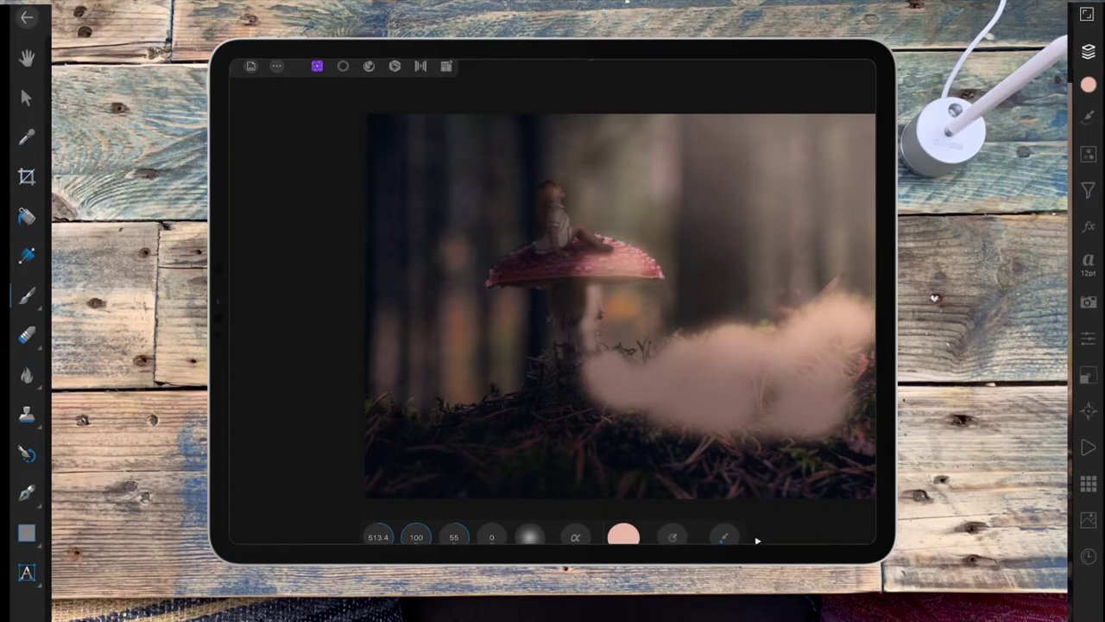
- Blend the pink layer in Soft Light at 100% opacity
click(1086, 52)
click(803, 323)
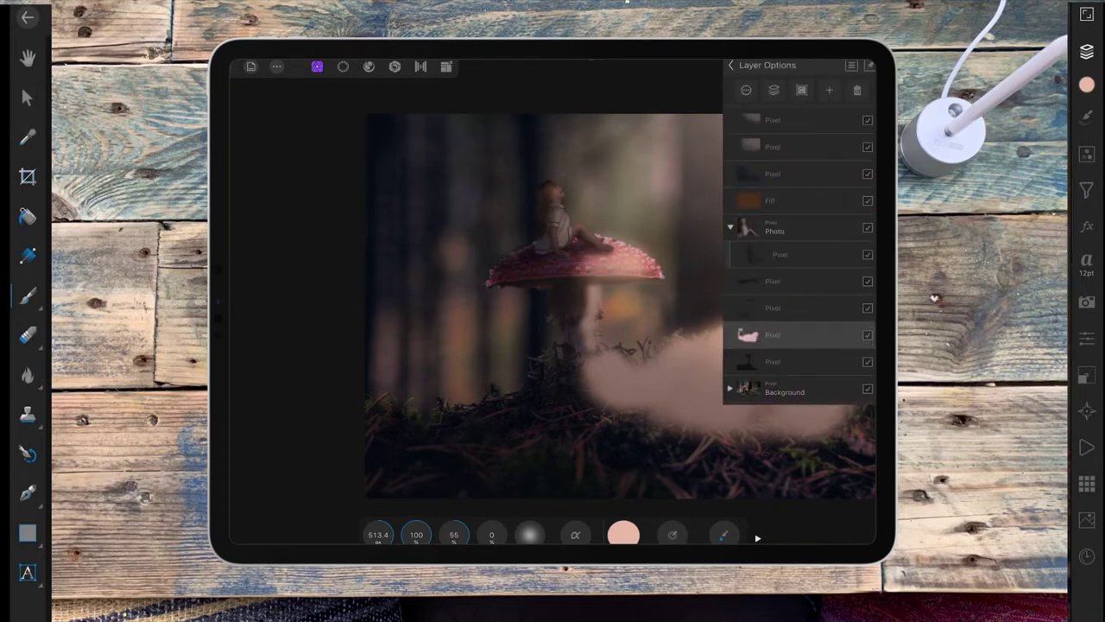
drag(864, 128, 806, 127)
click(800, 157)
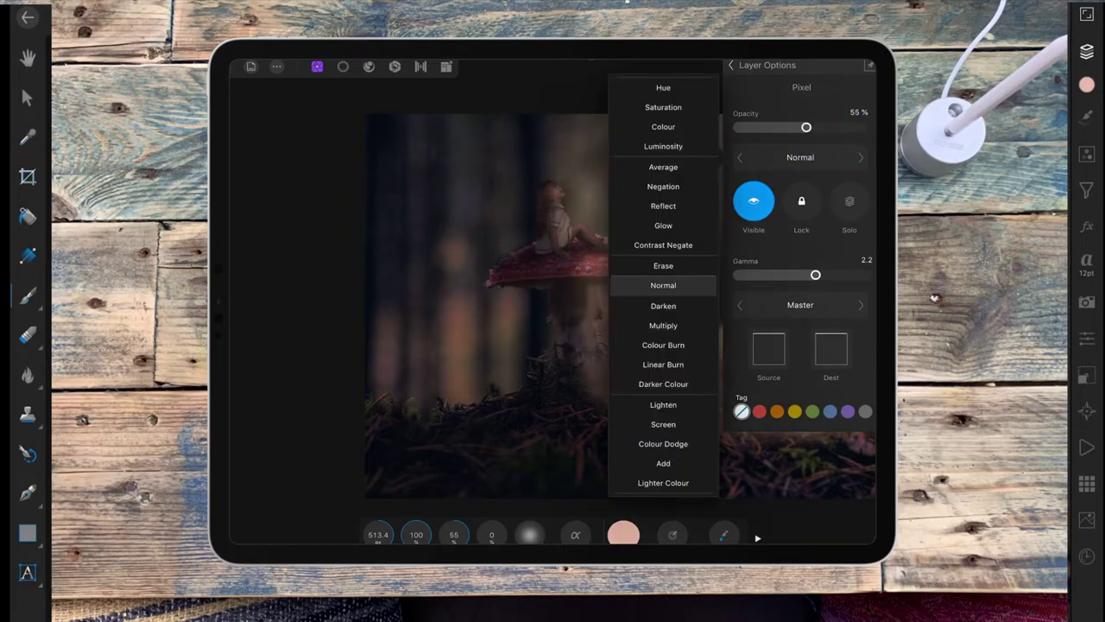
scroll(663, 285, down, 3)
click(663, 380)
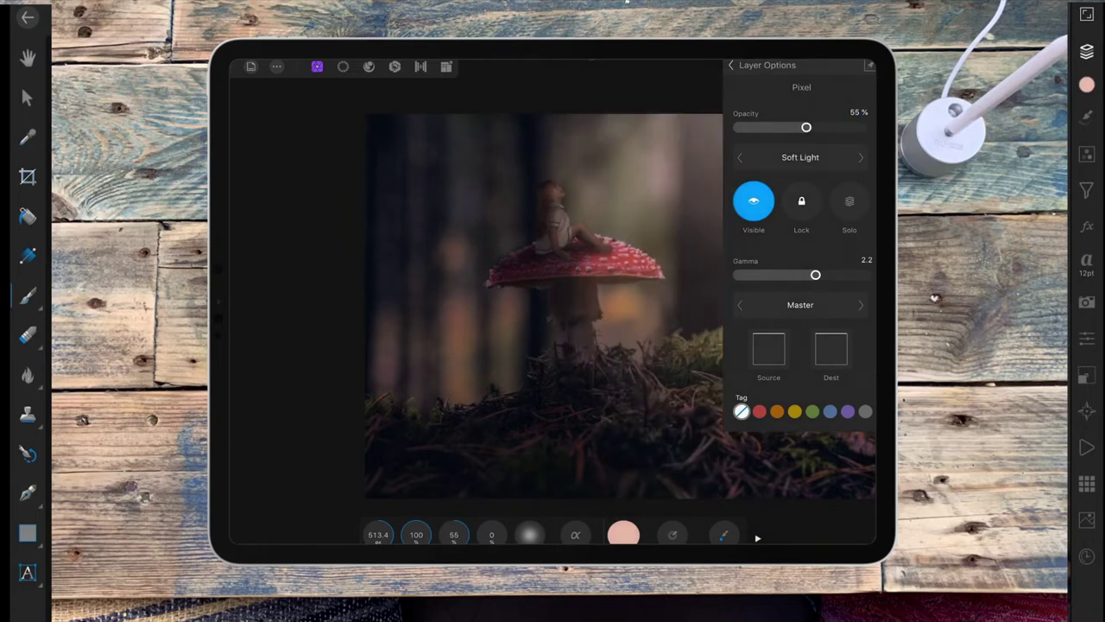
drag(806, 128, 862, 127)
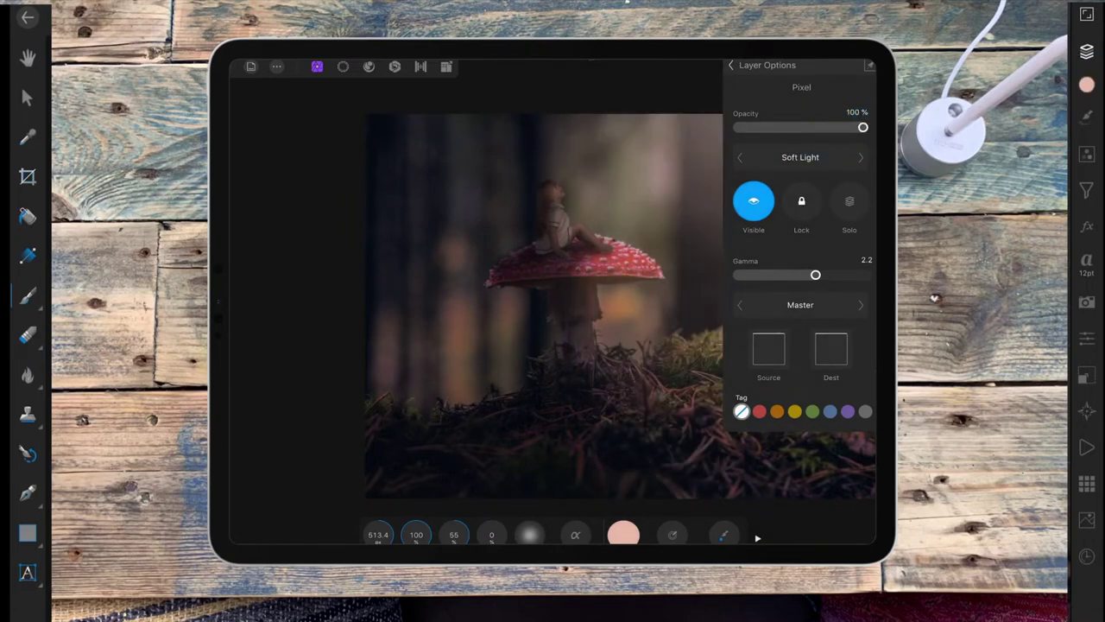
click(730, 65)
click(1086, 52)
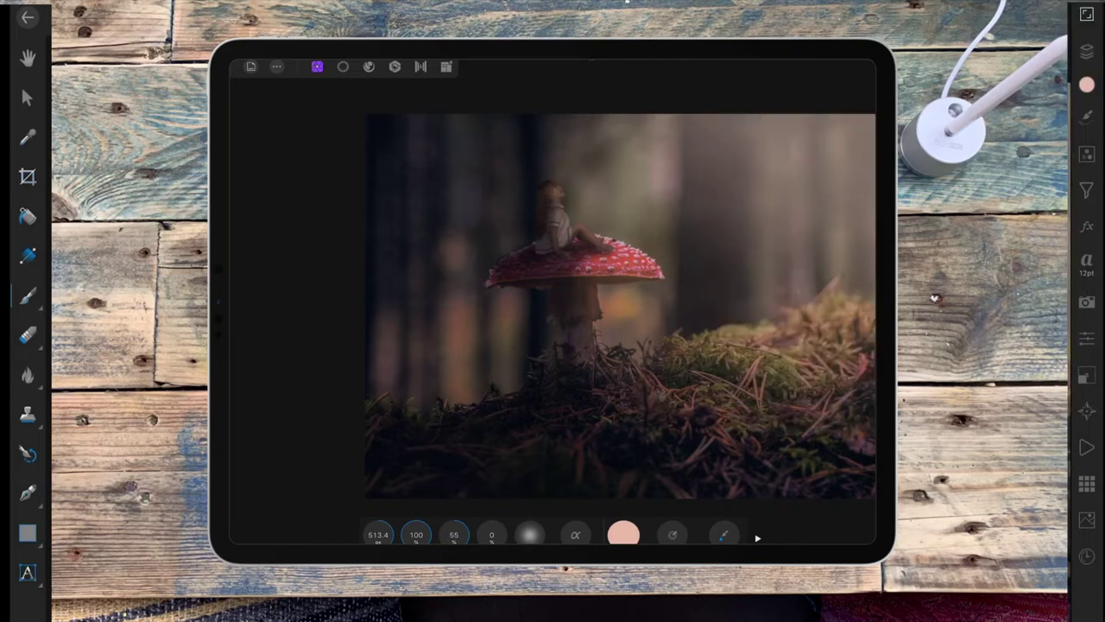
scroll(713, 361, down, 3)
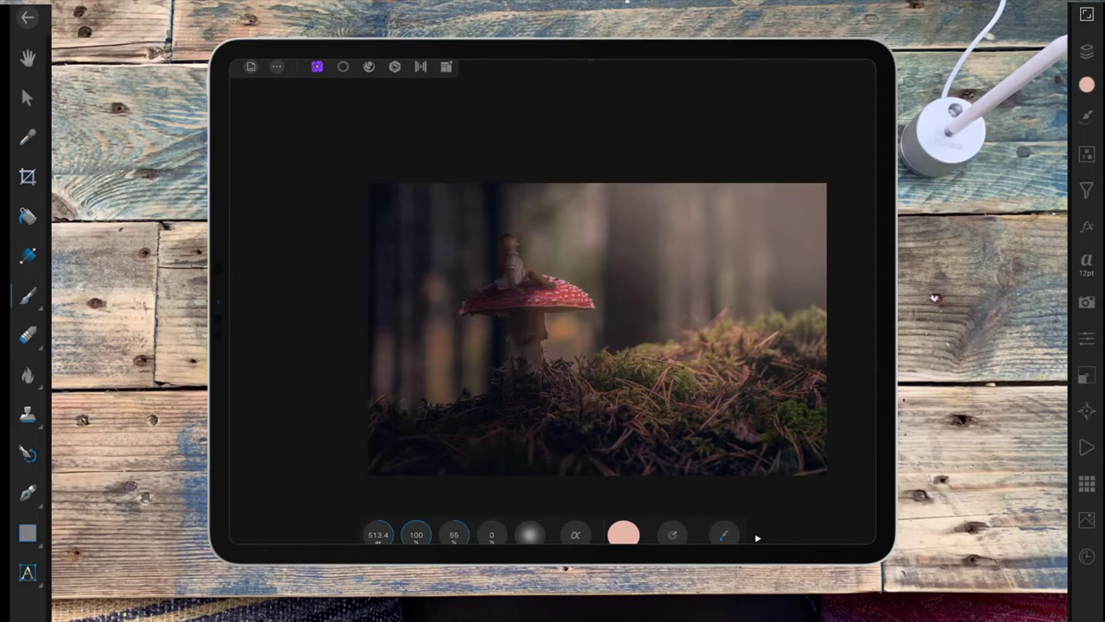
- Add a new empty pixel layer above the selected layer and reduce the brush width
click(1086, 52)
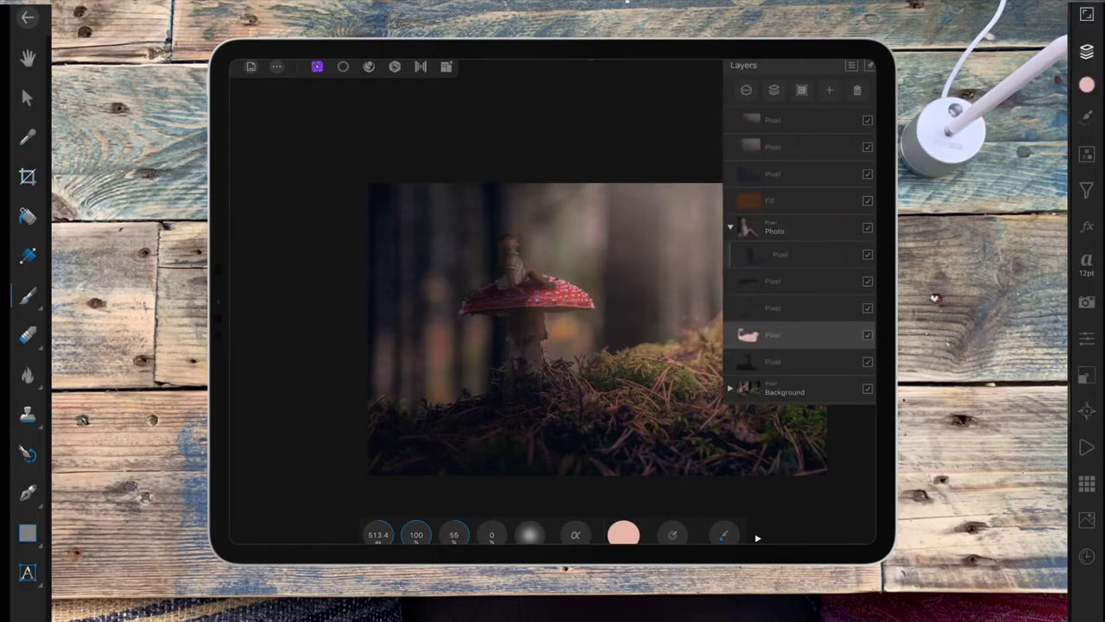
click(777, 254)
click(828, 90)
click(1086, 52)
drag(378, 533, 311, 528)
scroll(553, 309, up, 5)
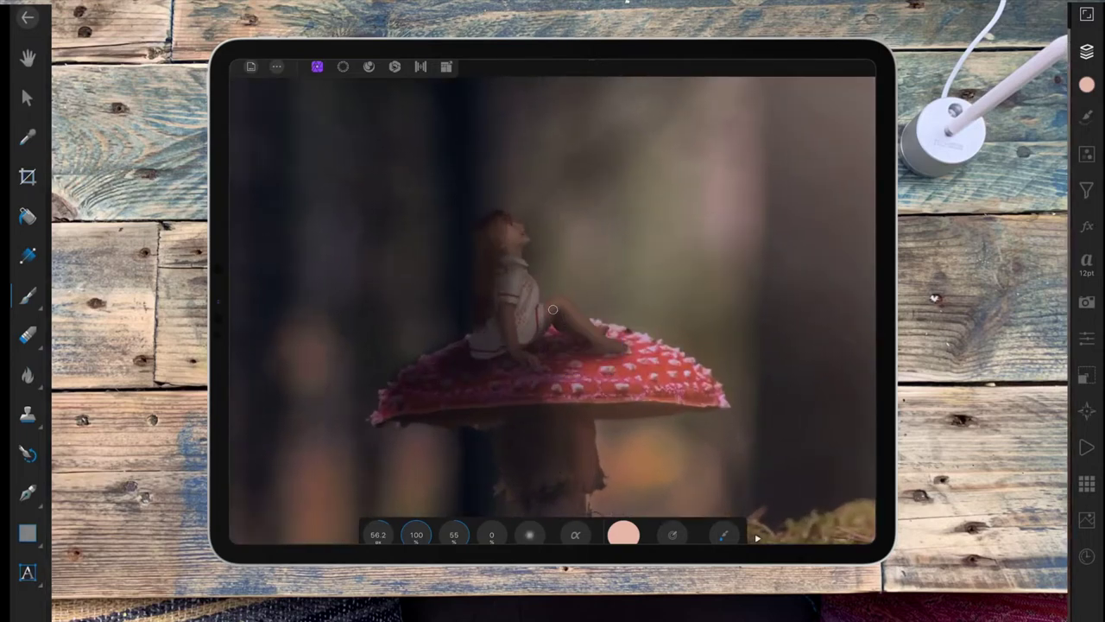
- Paint soft light over the girl's head, leg and dress
drag(514, 226, 511, 213)
drag(549, 300, 600, 334)
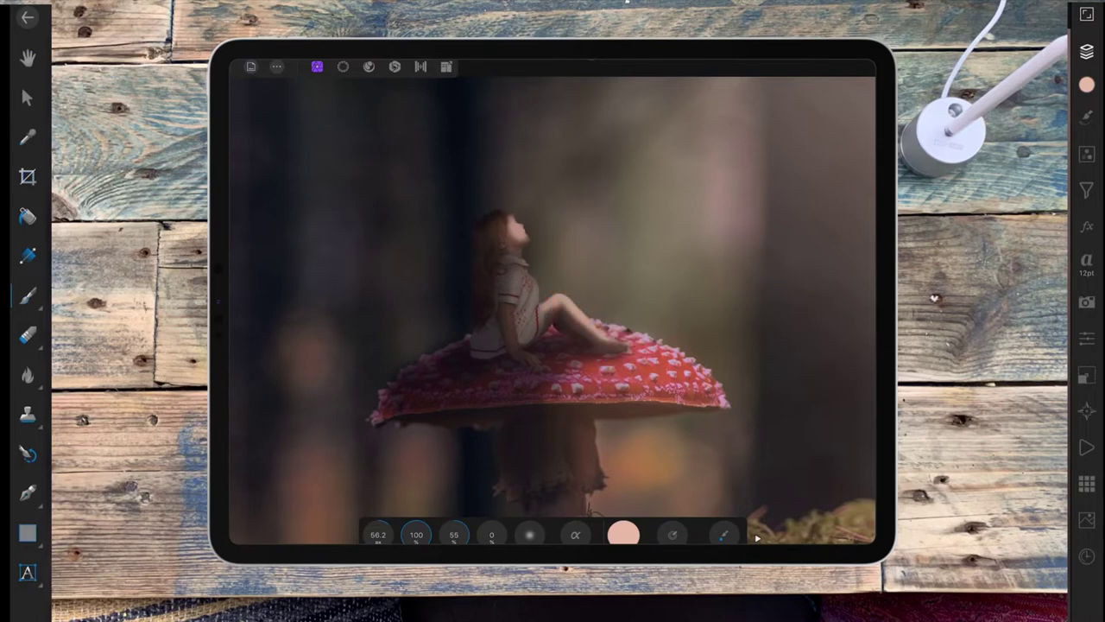
click(506, 301)
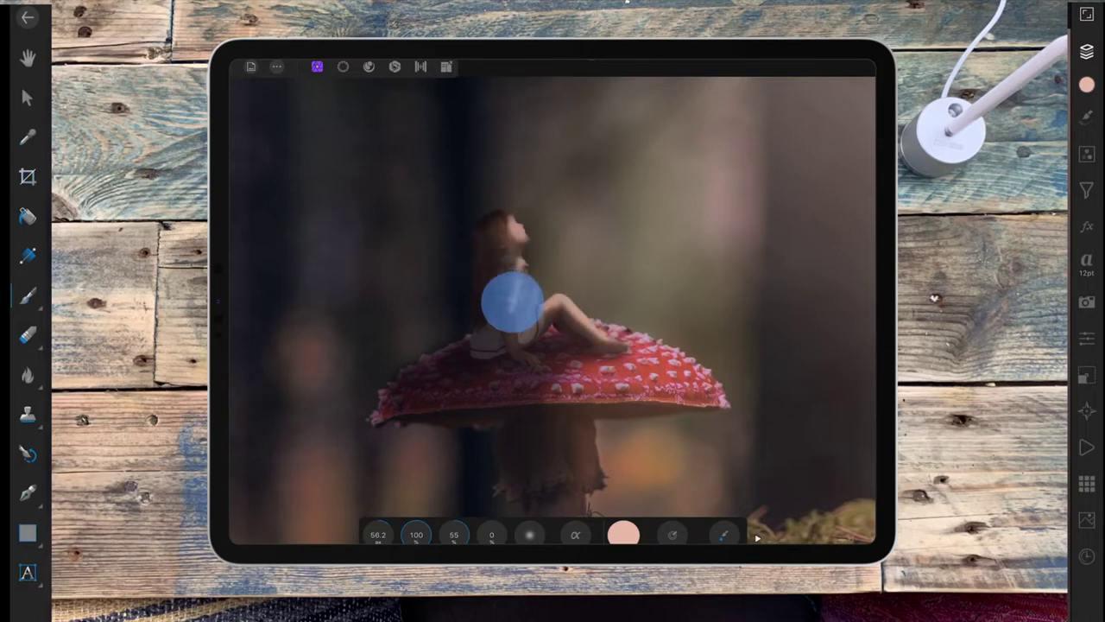
drag(378, 535, 390, 528)
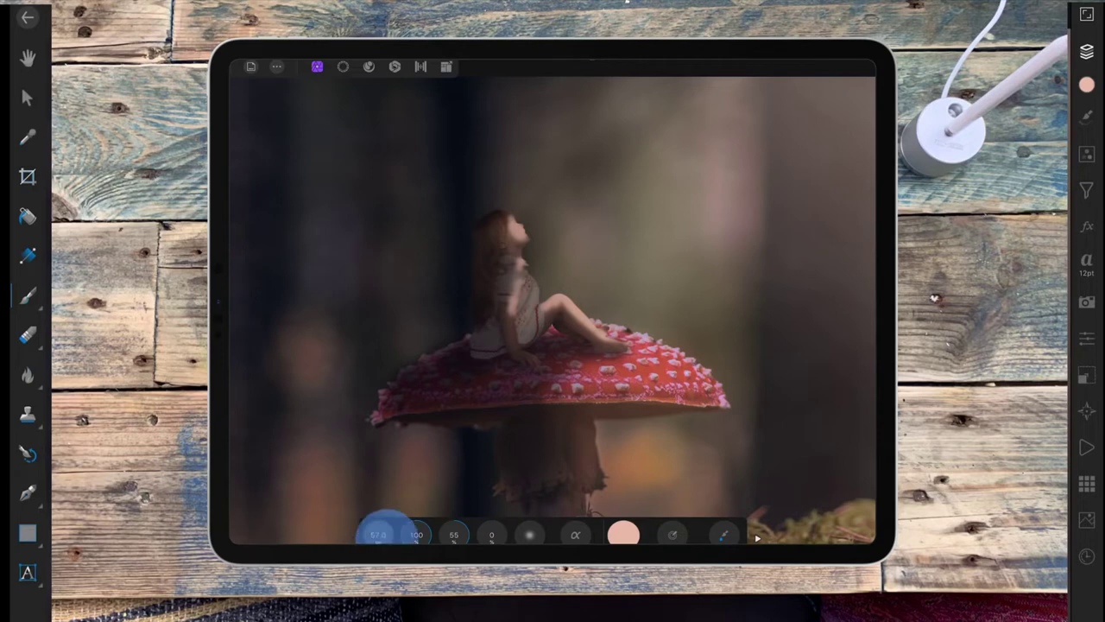
drag(528, 264, 523, 321)
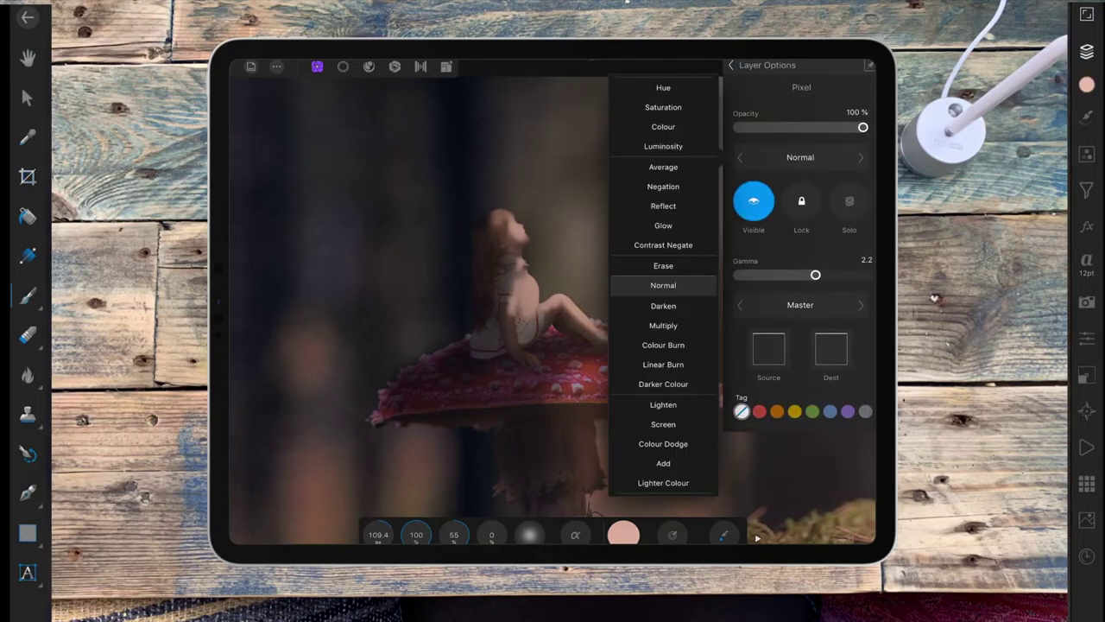
- Set the Colour Dodge layer's opacity to 11% and view the whole canvas
mouse_move(862, 127)
mouse_down()
mouse_move(750, 129)
mouse_move(757, 142)
mouse_move(738, 142)
mouse_up()
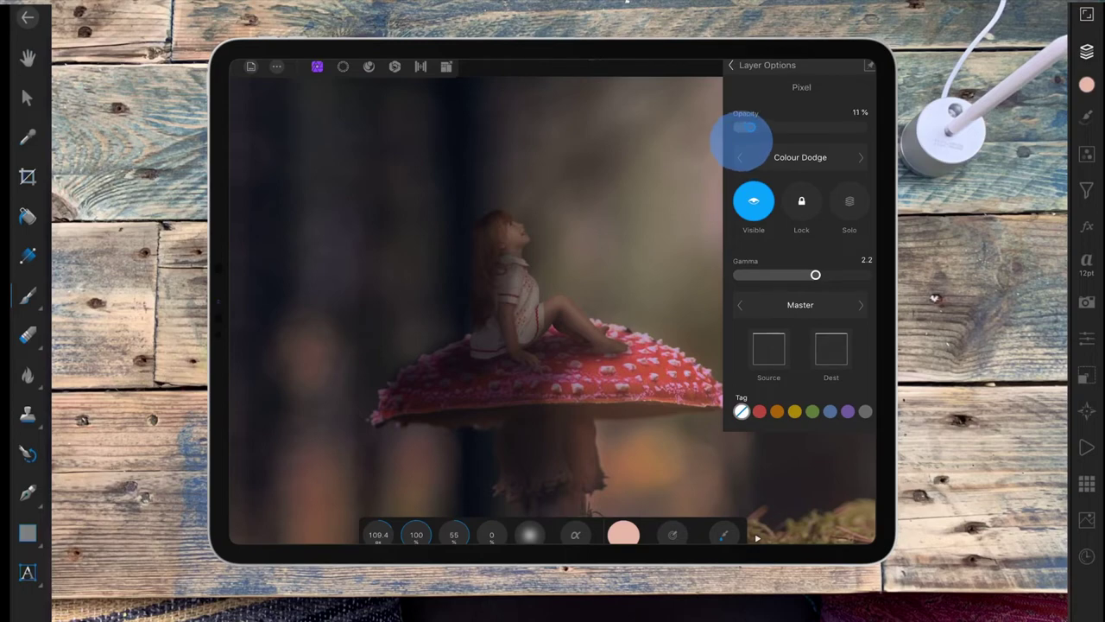
drag(739, 143, 751, 129)
click(730, 64)
click(1086, 51)
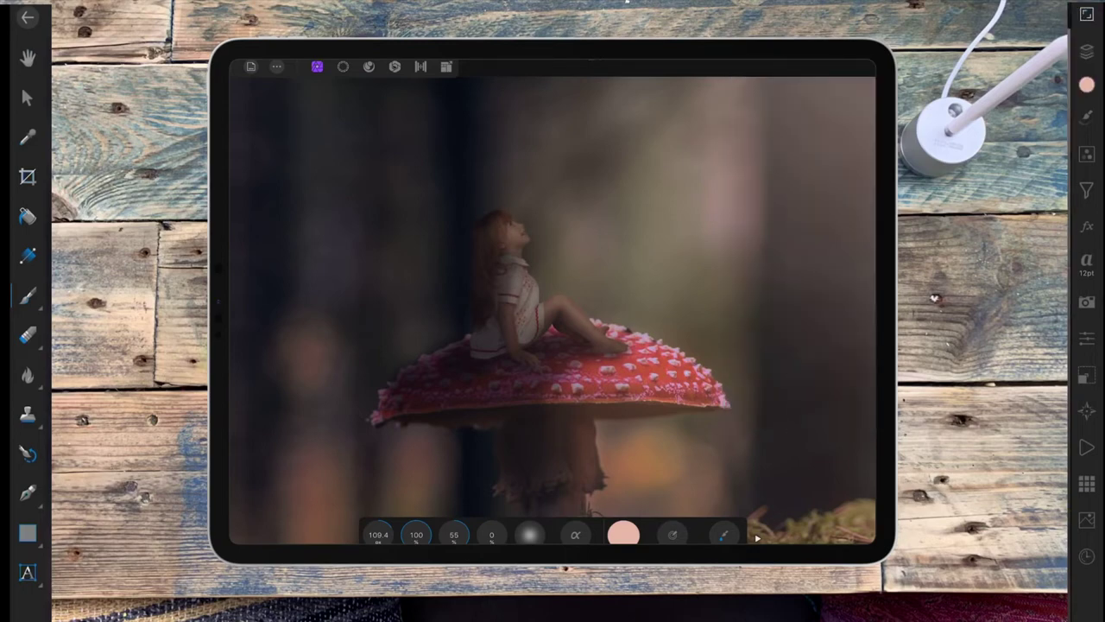
scroll(589, 245, down, 3)
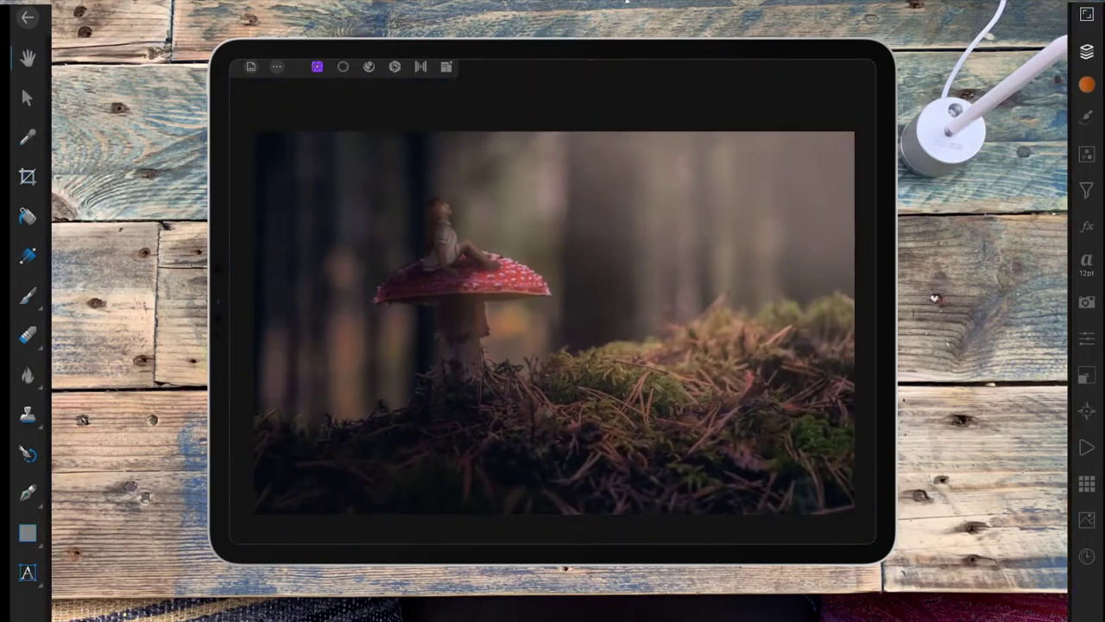
- Choose the FantasyBrushes-FantasyButterfly brush and stamp an orange butterfly above the mushroom
click(1086, 52)
click(1086, 115)
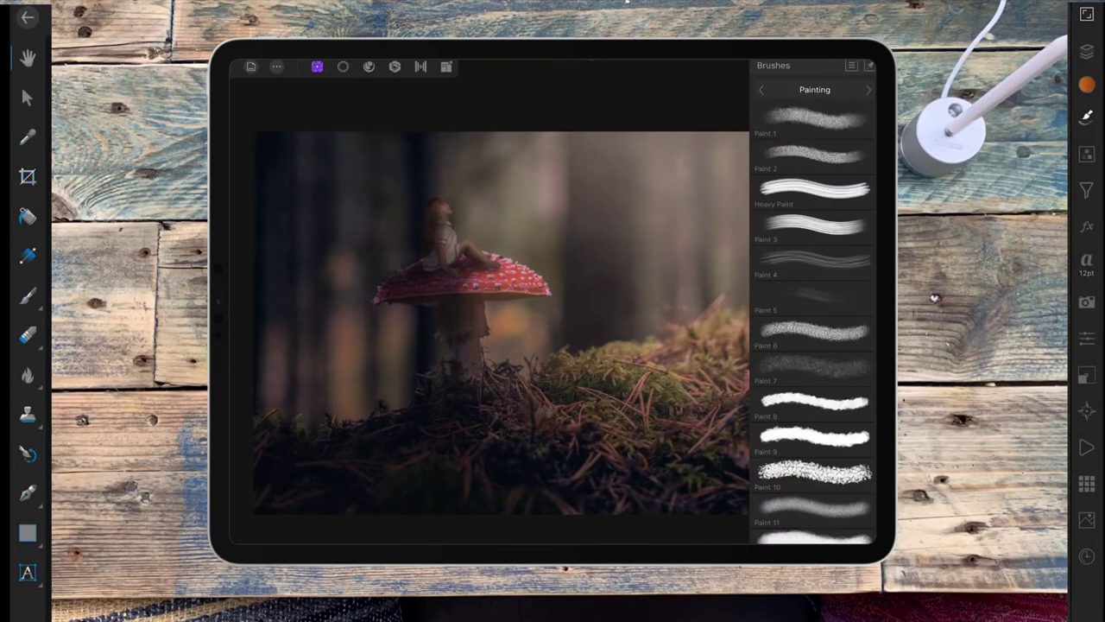
click(814, 89)
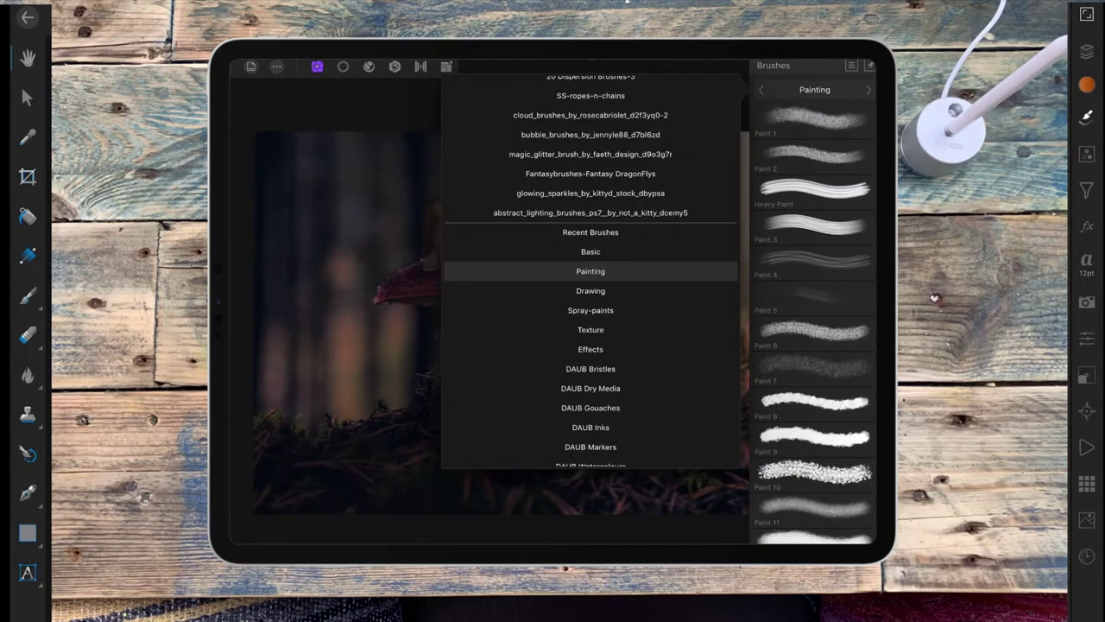
drag(685, 227, 691, 296)
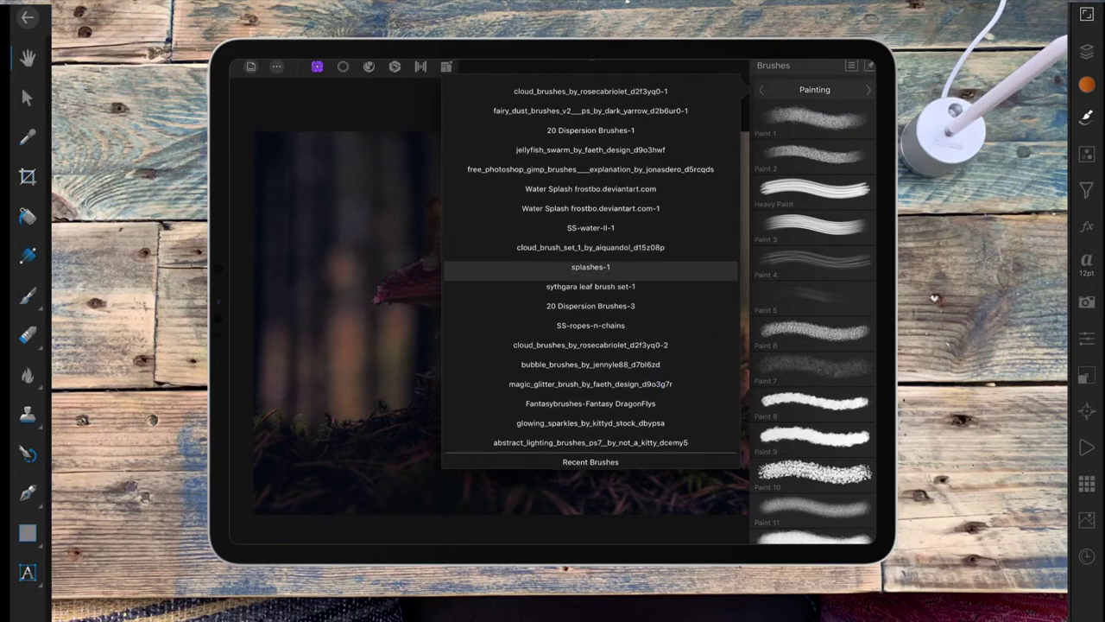
drag(686, 173, 685, 313)
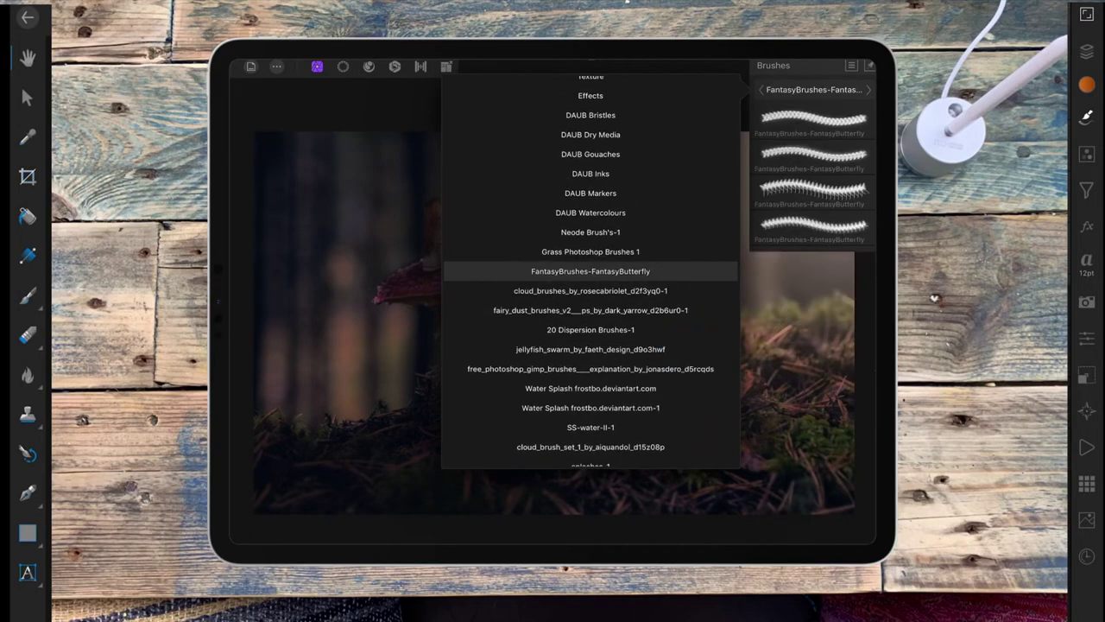
click(552, 308)
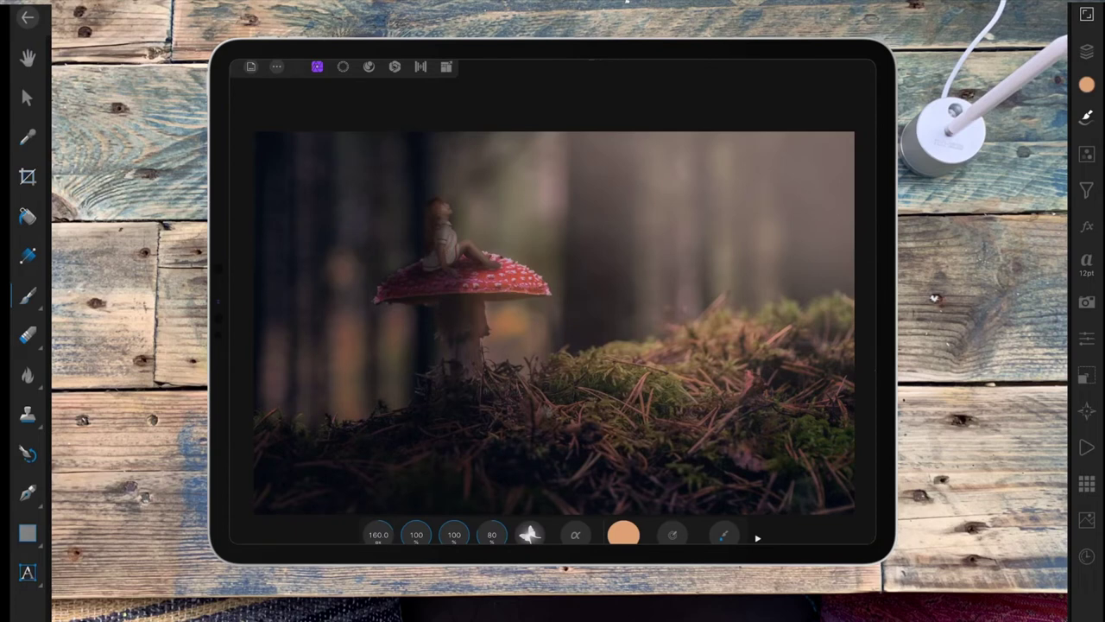
click(538, 158)
- Stamp a blue, slightly rotated butterfly below the orange one
click(623, 534)
drag(688, 446, 557, 393)
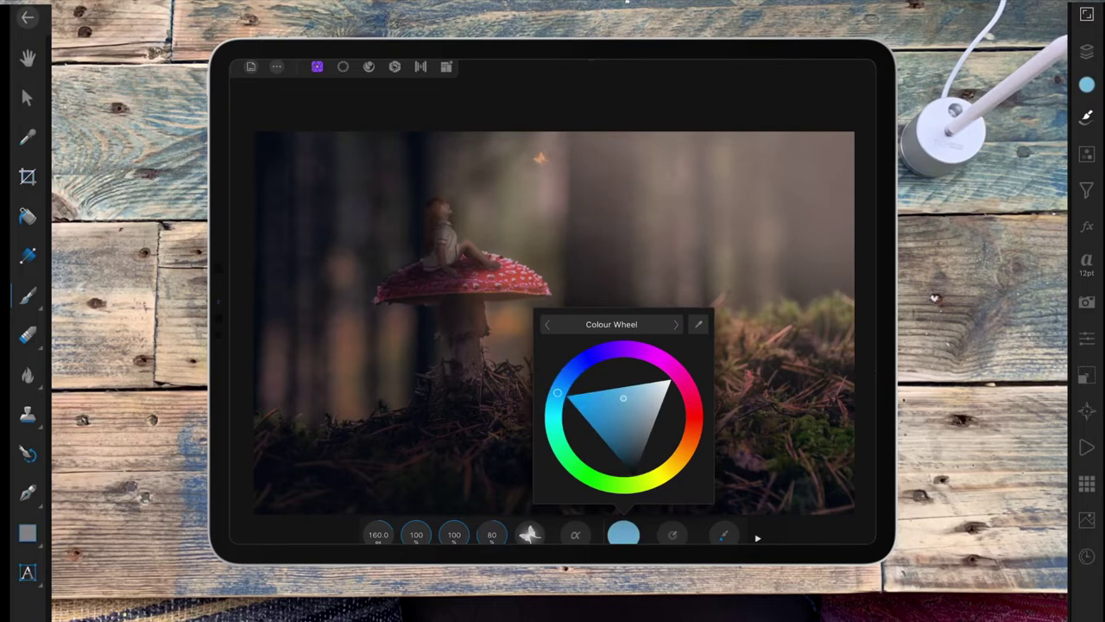
click(623, 534)
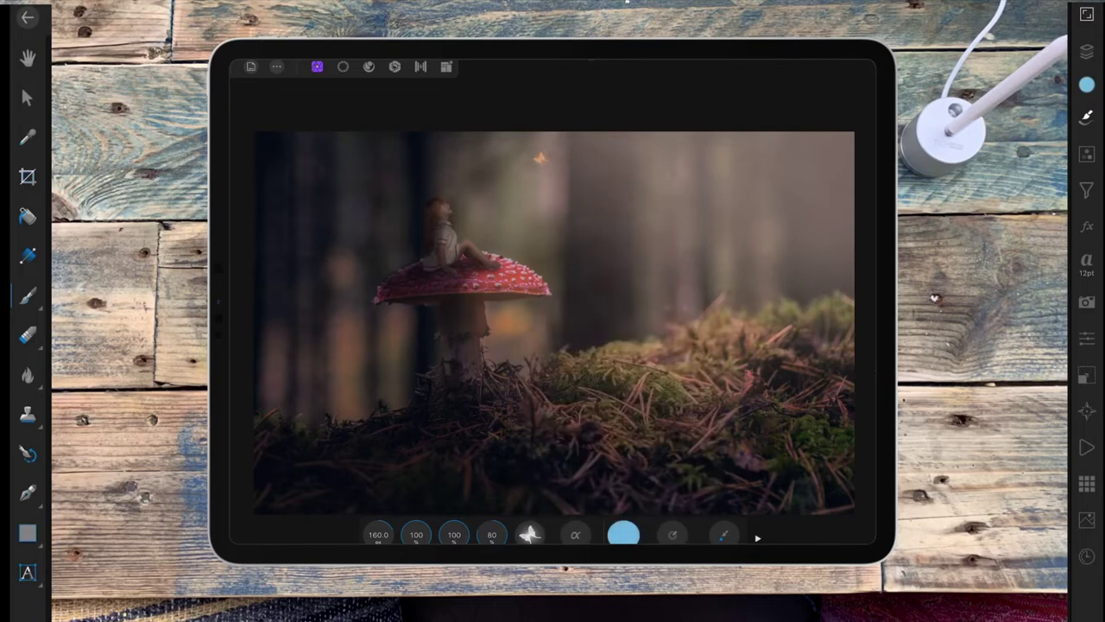
click(723, 535)
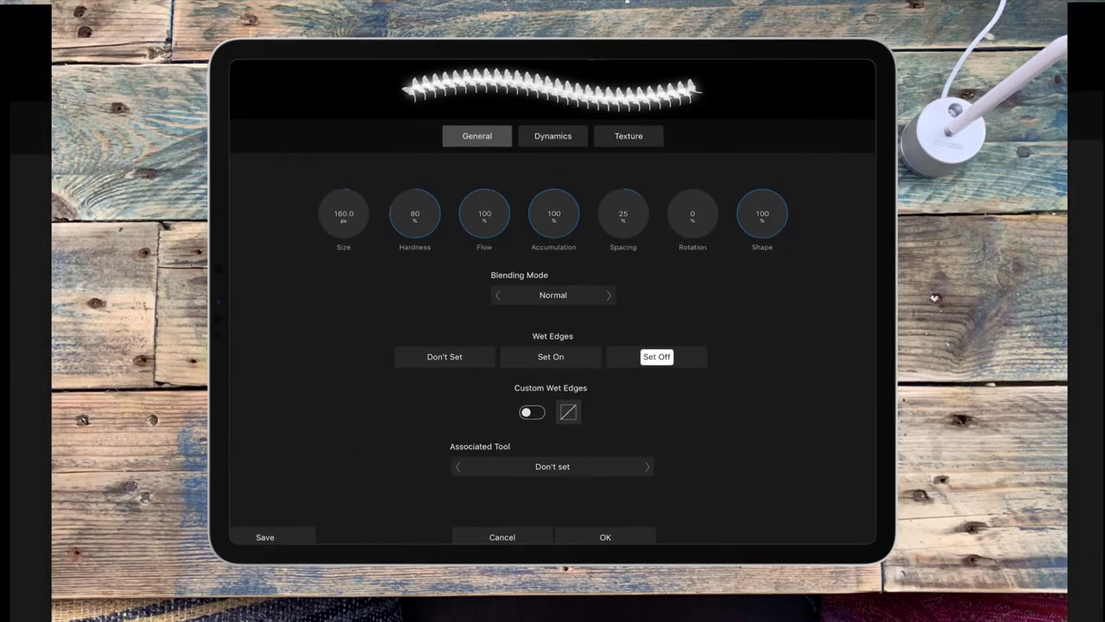
drag(693, 214, 701, 199)
drag(762, 214, 769, 199)
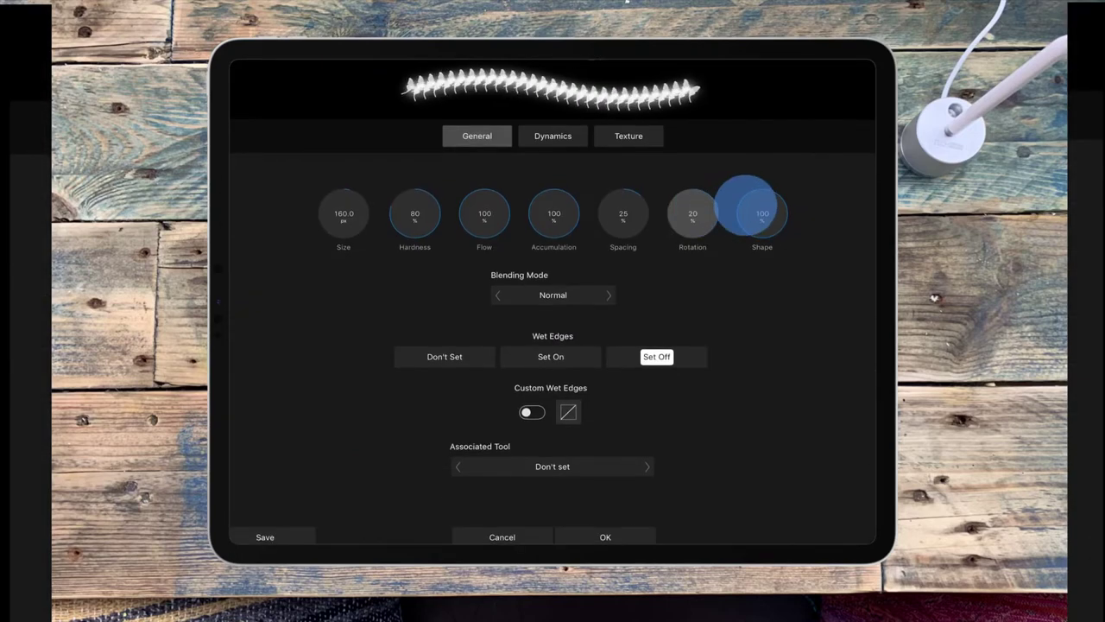
click(605, 537)
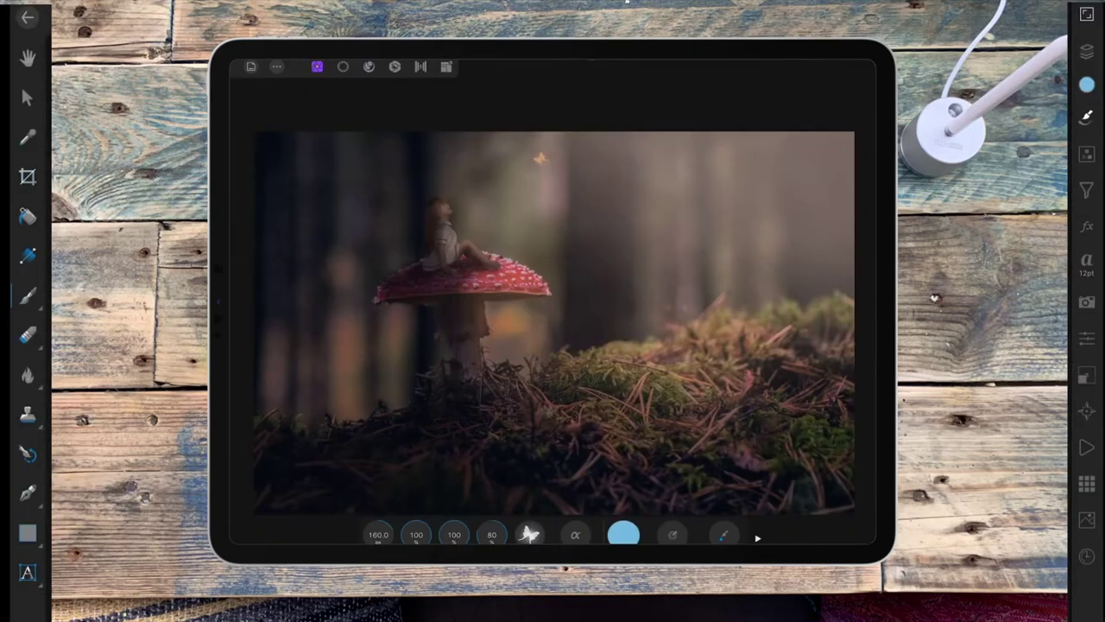
click(544, 227)
- Stamp a pink butterfly toward the upper right with brush rotation set to 19
click(623, 534)
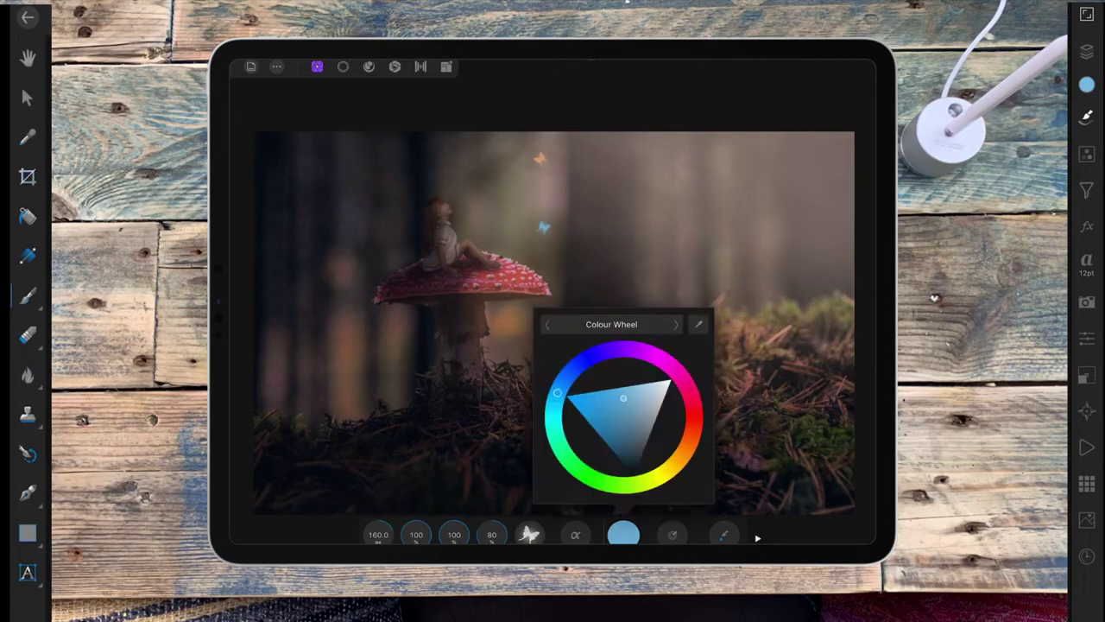
drag(557, 392, 688, 388)
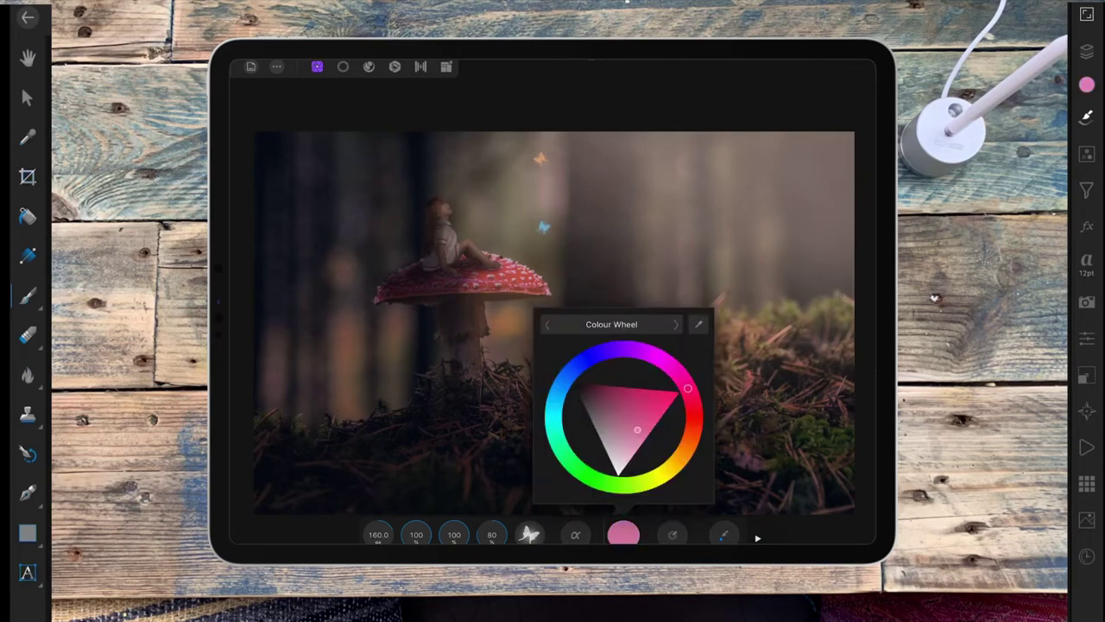
drag(637, 429, 628, 453)
click(724, 534)
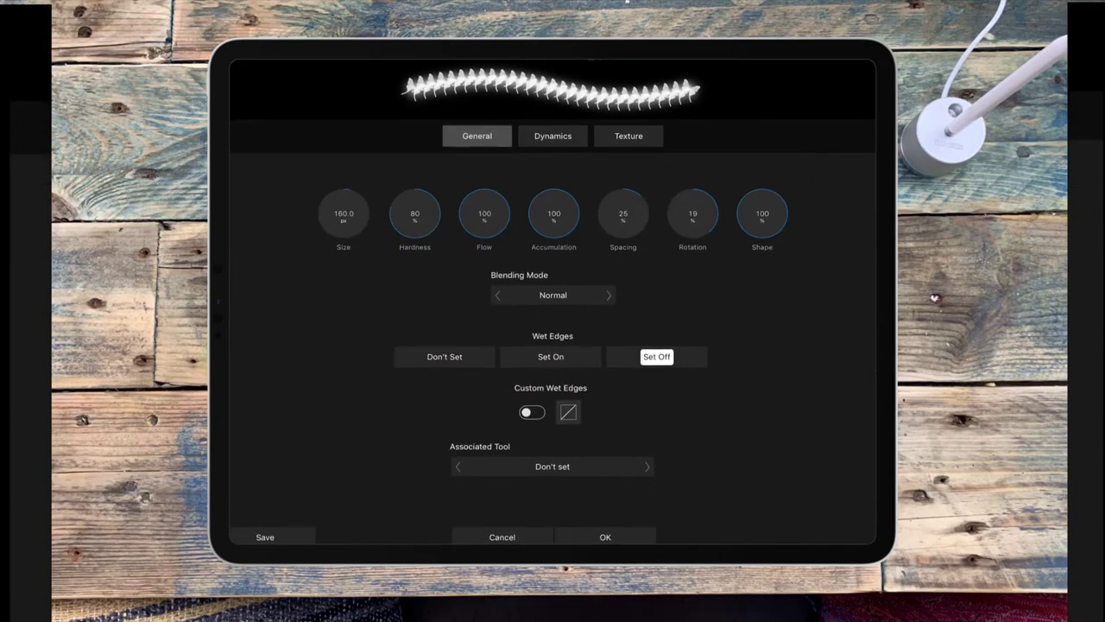
drag(692, 215, 719, 208)
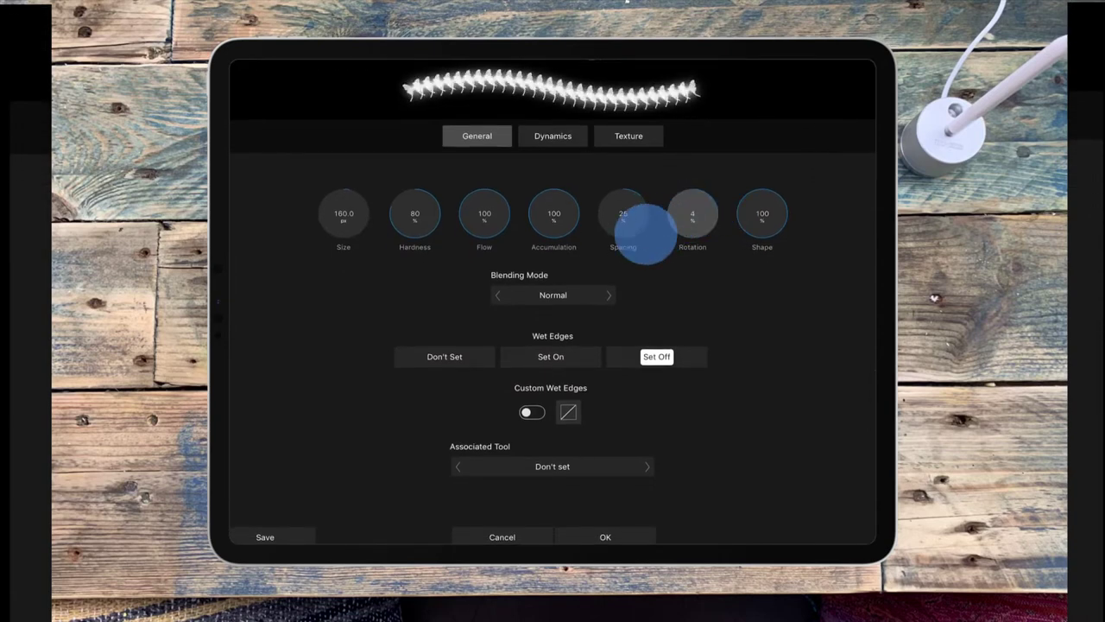
drag(718, 207, 625, 250)
click(606, 536)
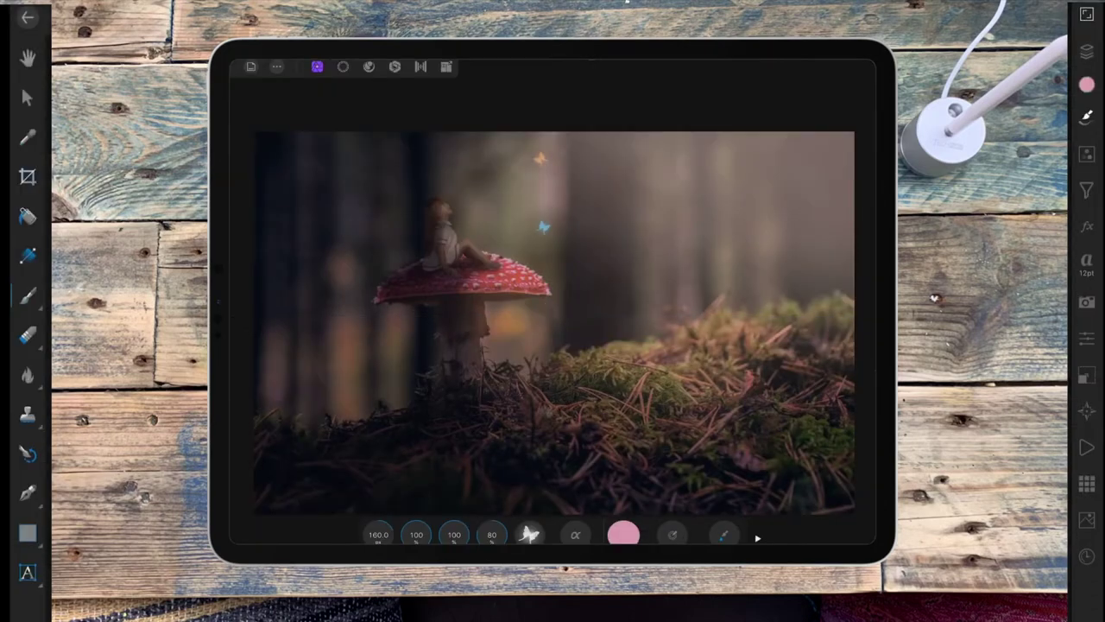
click(639, 149)
click(1086, 52)
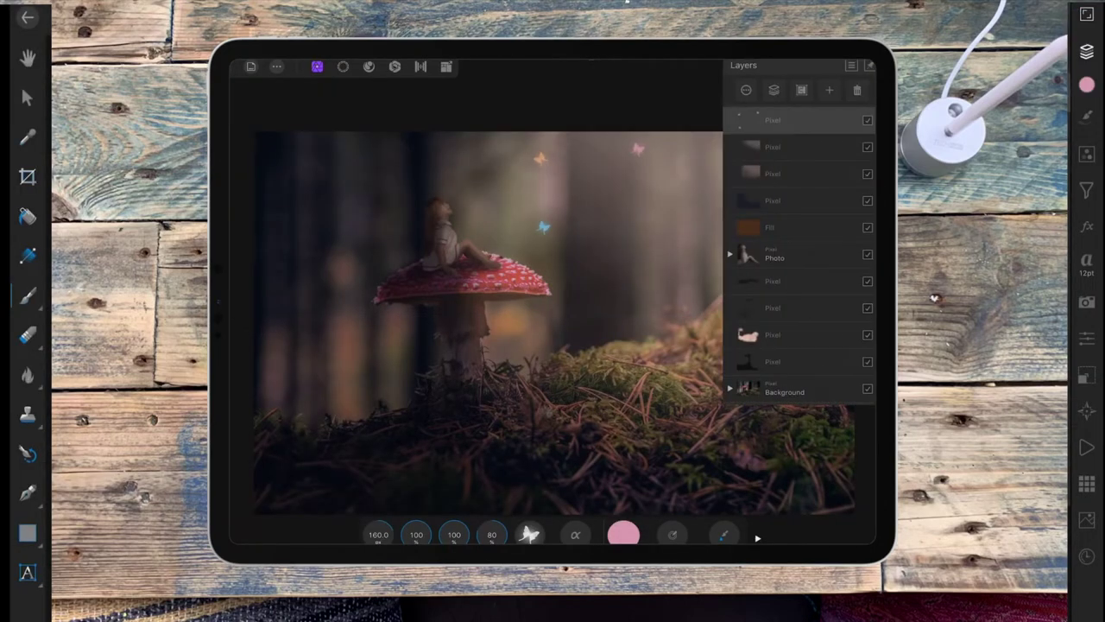
- Blend the top butterfly layer in Screen mode with opacity around 73%
click(798, 120)
click(800, 157)
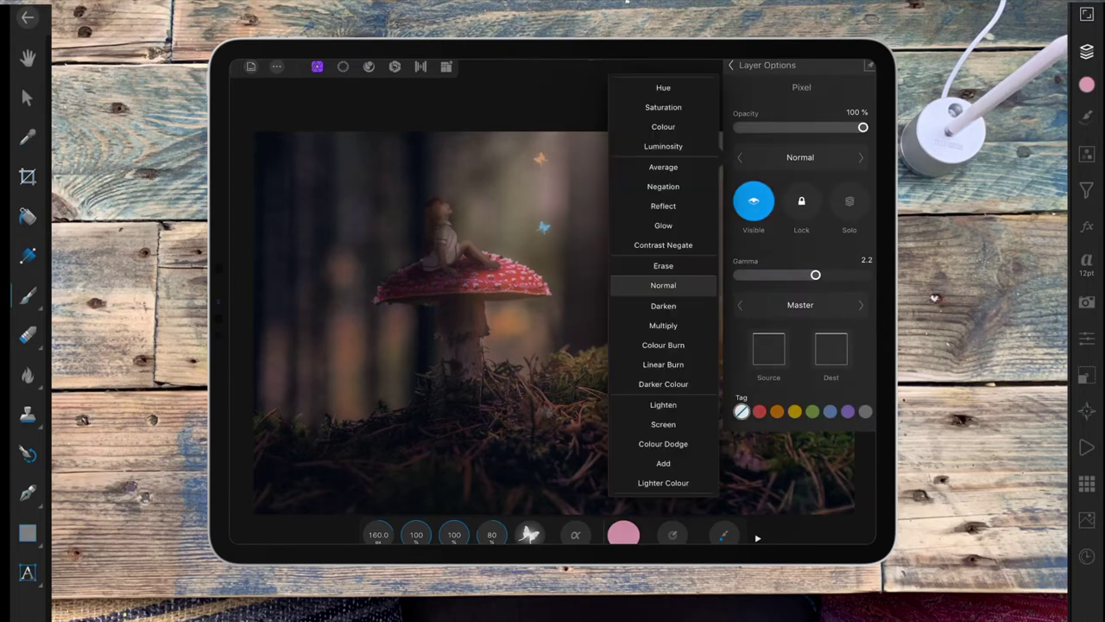
click(663, 424)
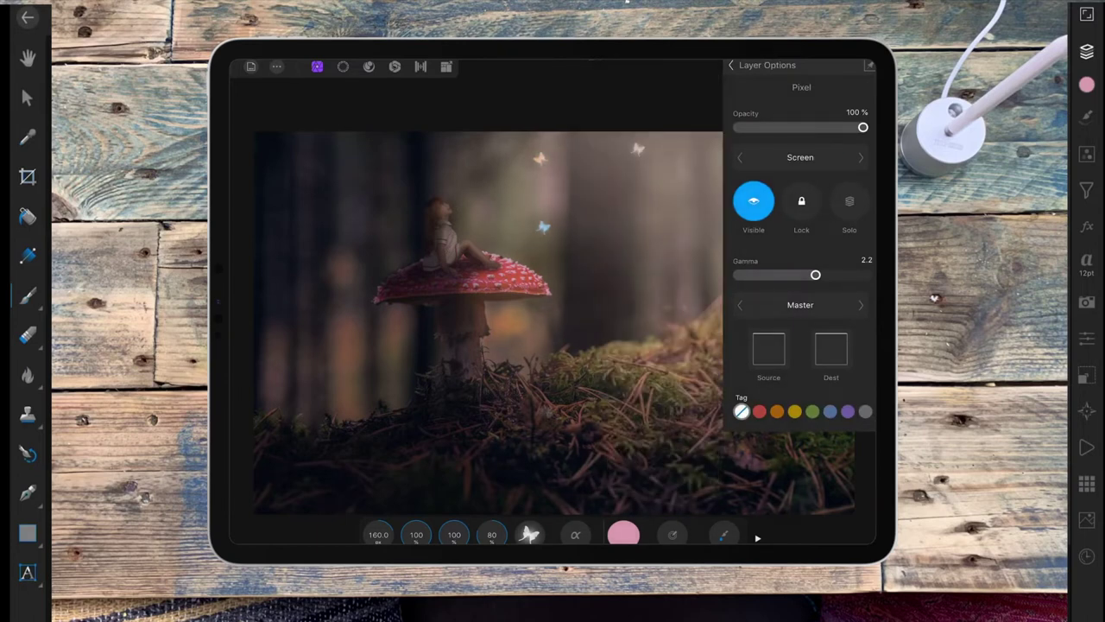
mouse_move(862, 127)
mouse_down()
mouse_move(829, 130)
mouse_move(862, 127)
mouse_up()
click(730, 65)
click(829, 90)
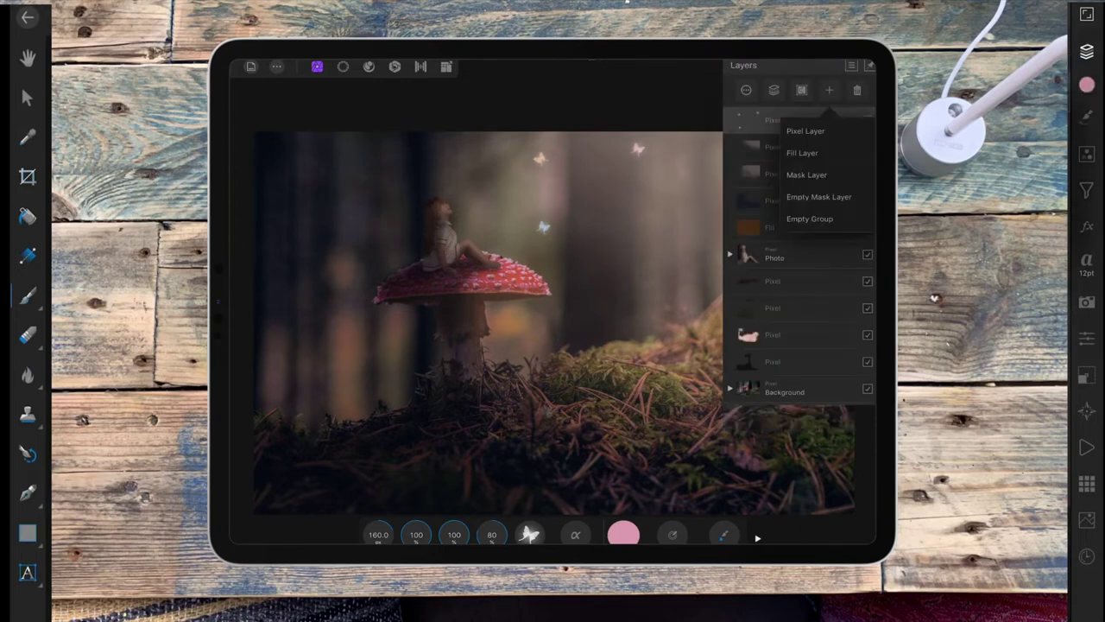
click(1087, 52)
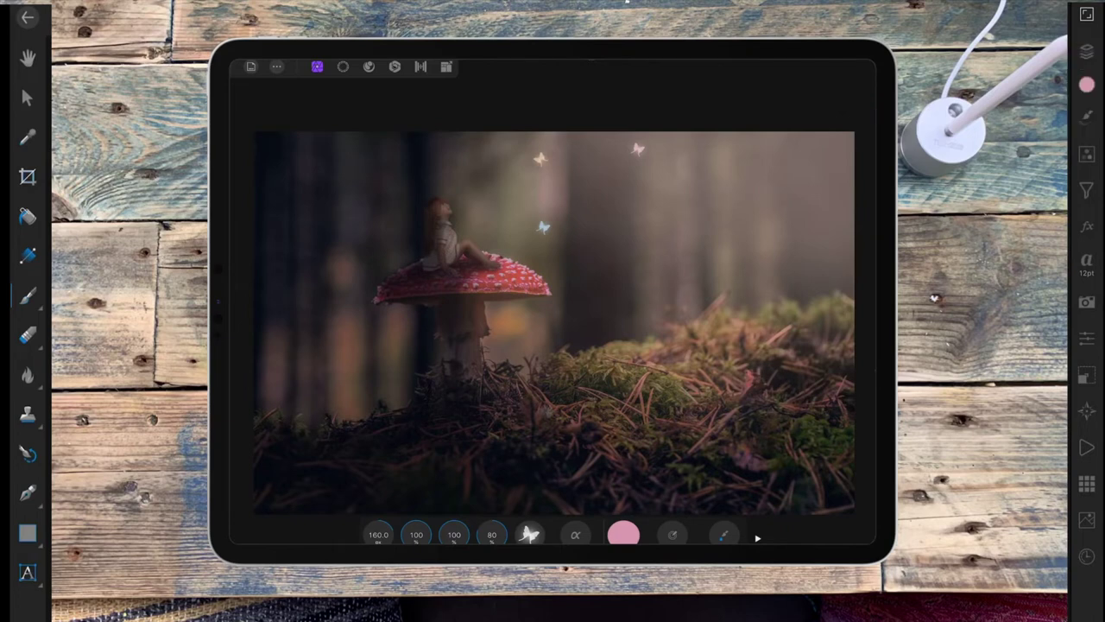
- Switch to a smaller butterfly brush and set the brush colour to teal
click(1086, 84)
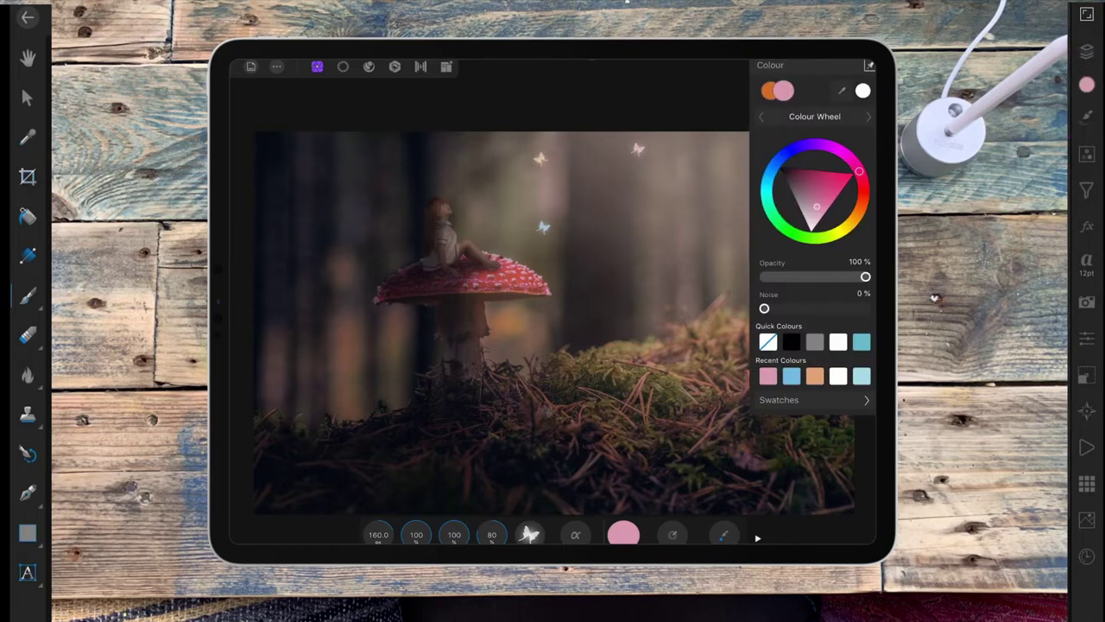
click(1087, 116)
click(826, 184)
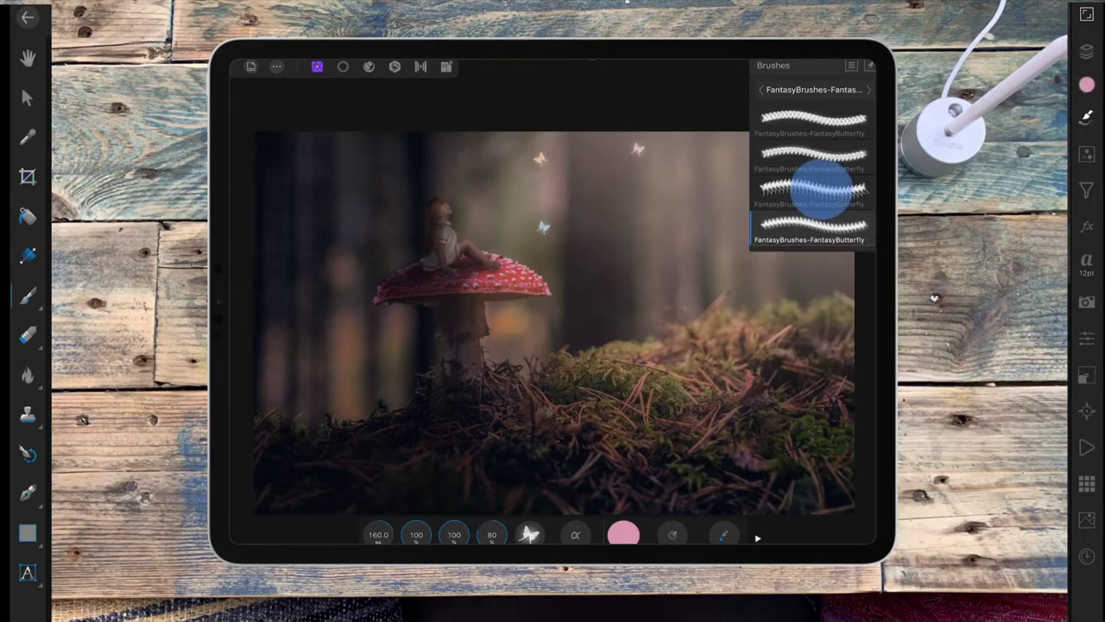
click(624, 534)
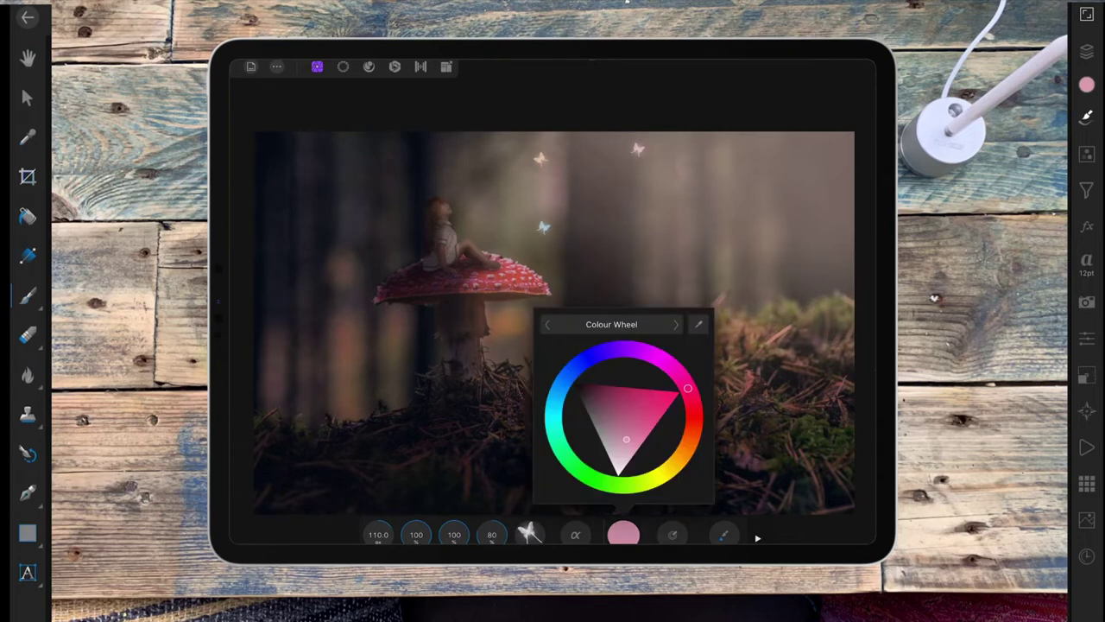
click(557, 440)
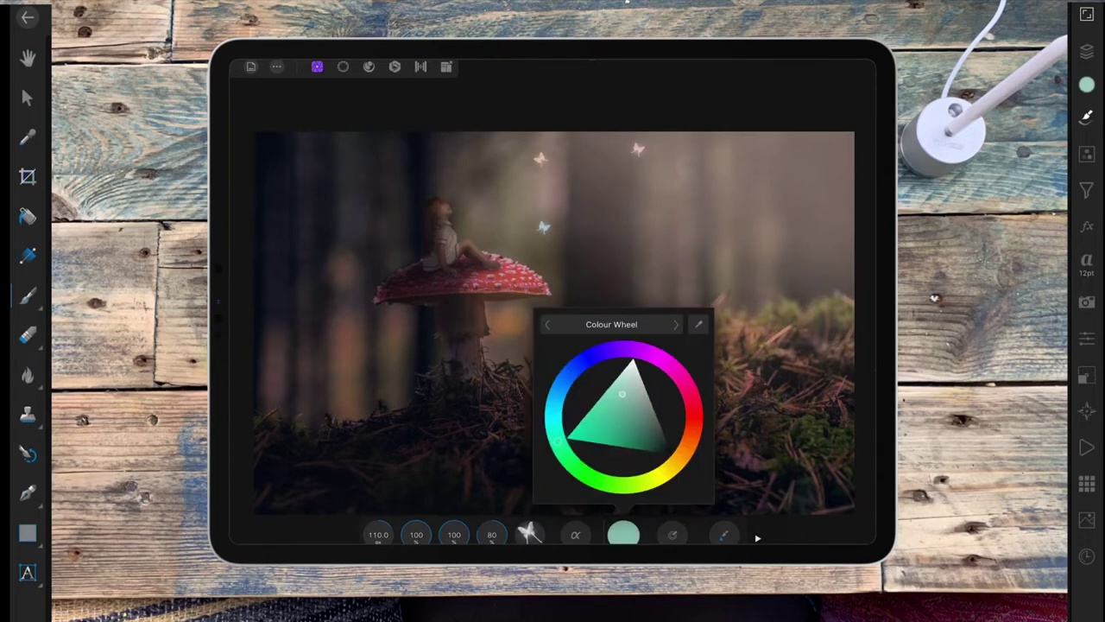
click(605, 419)
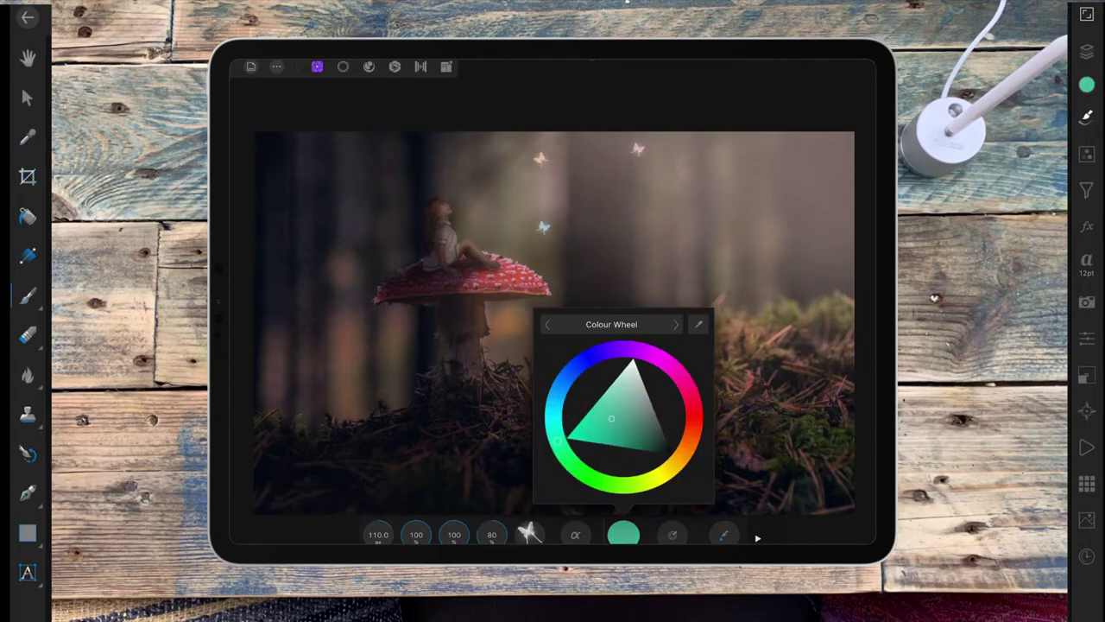
click(623, 534)
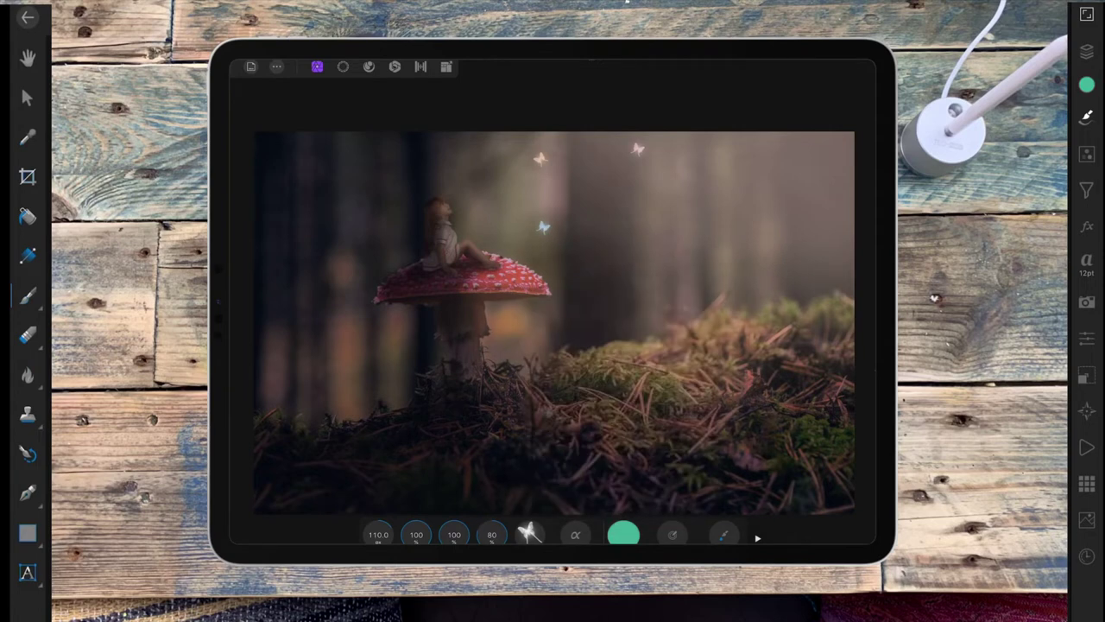
- Stamp teal butterflies left of the others and lower right of the mushroom
click(501, 173)
click(636, 174)
key(ctrl+z)
click(550, 255)
- Change the brush colour to purple and rotate the butterfly brush tip slightly
click(623, 534)
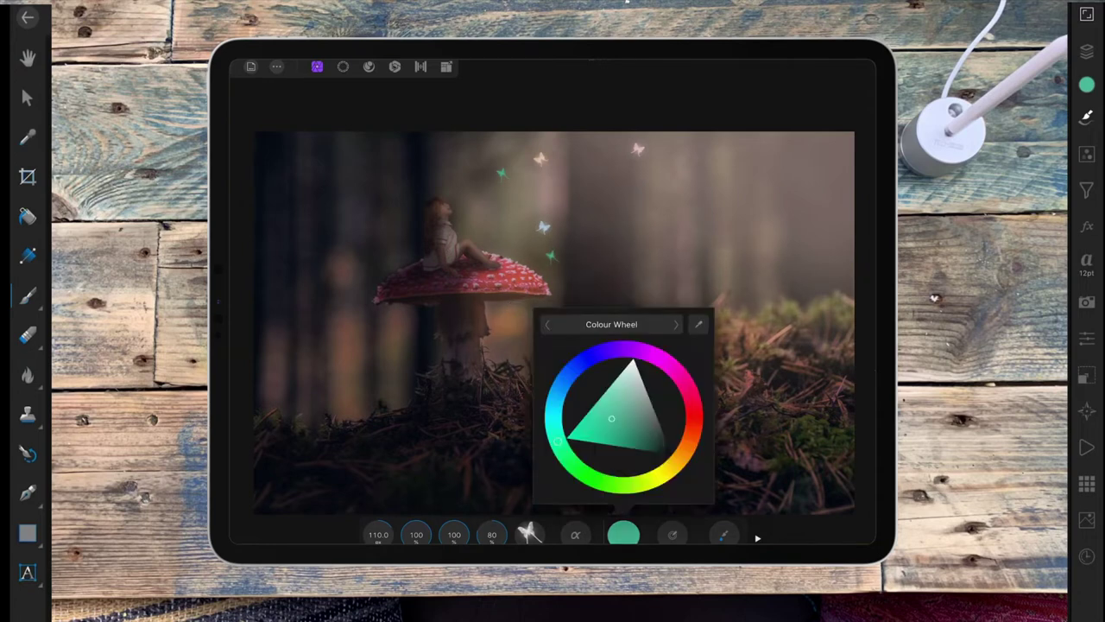
drag(555, 442, 625, 348)
drag(612, 419, 631, 425)
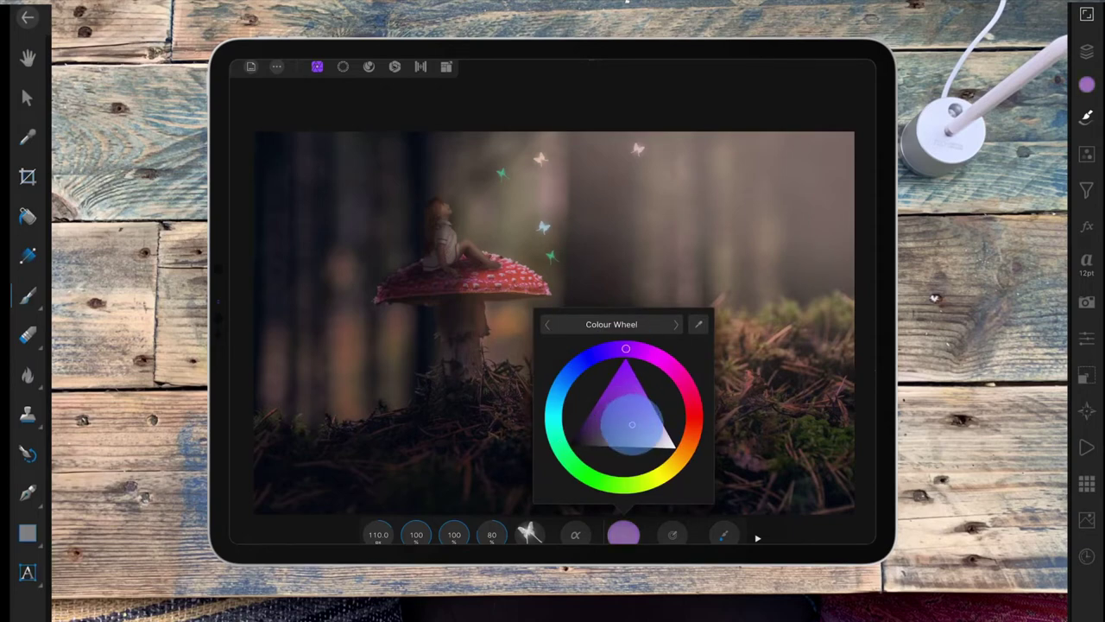
click(528, 534)
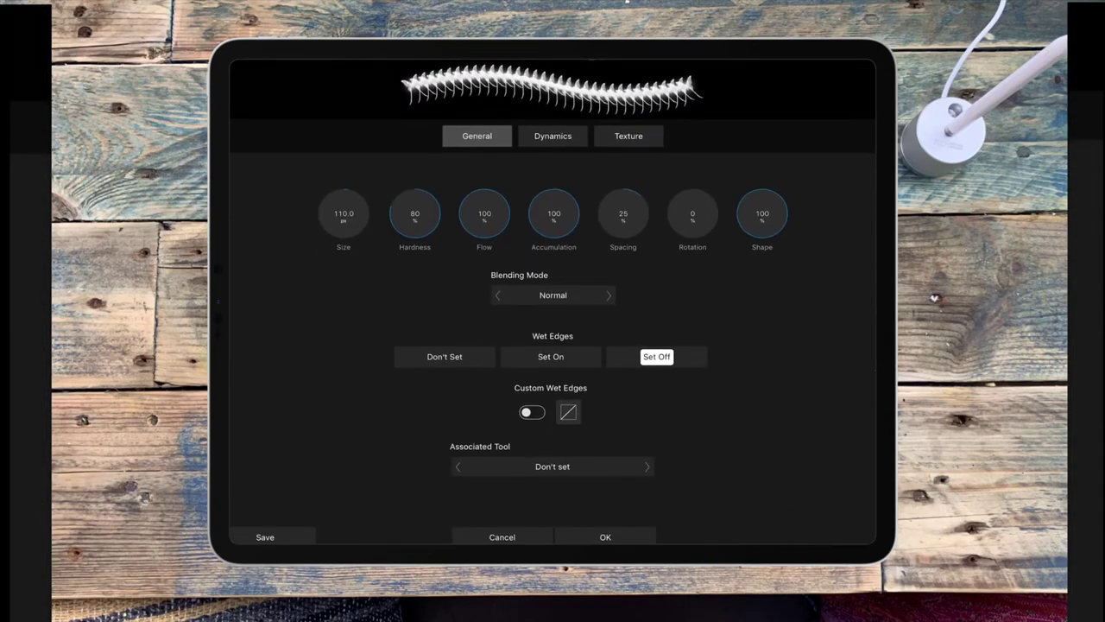
click(701, 212)
drag(701, 212, 731, 205)
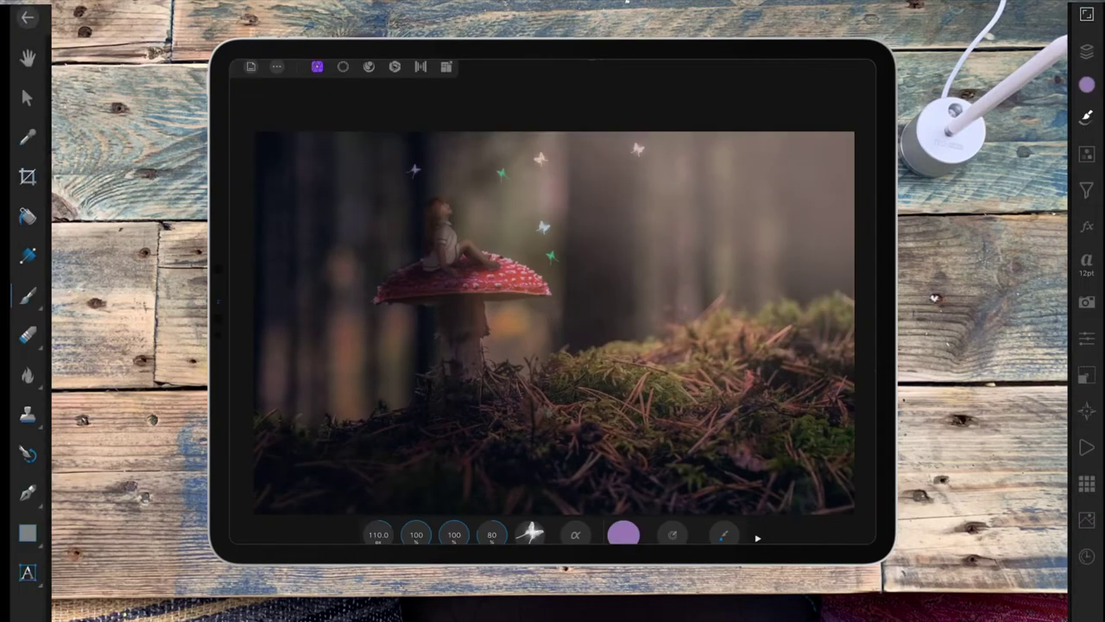
- Set the butterfly layer's blend mode to Screen to brighten the butterflies
click(1086, 52)
click(863, 121)
click(800, 157)
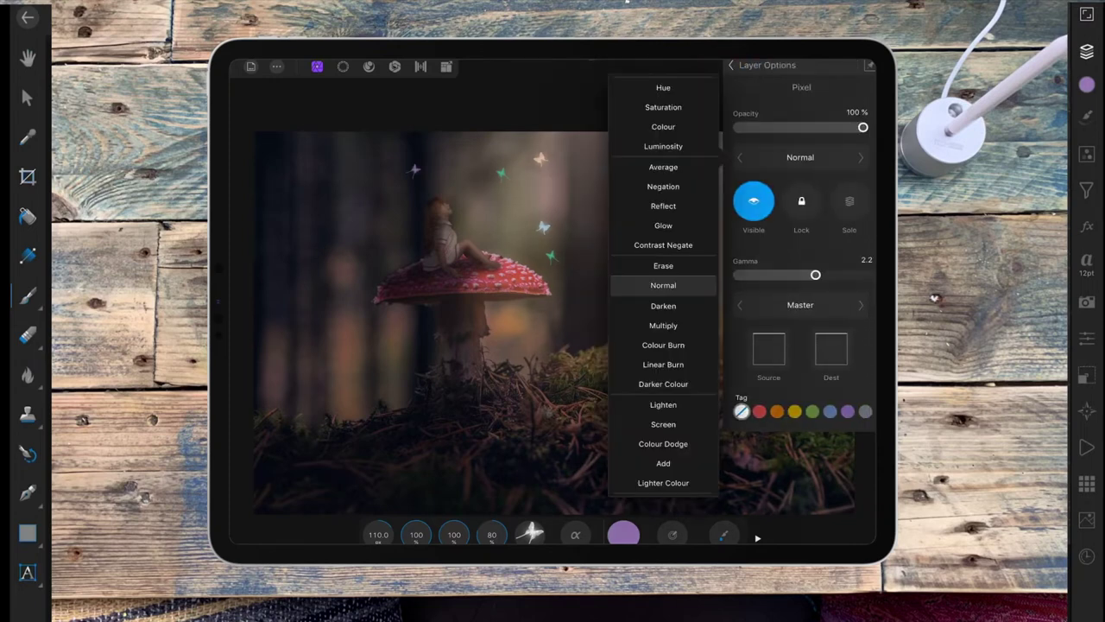
click(663, 424)
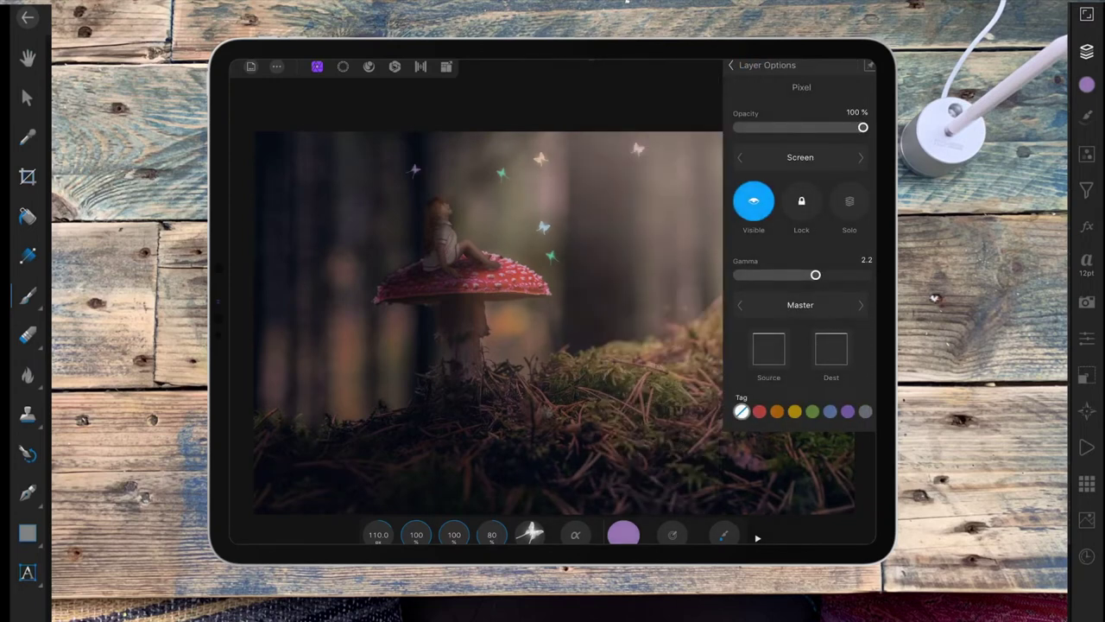
click(730, 65)
click(1086, 52)
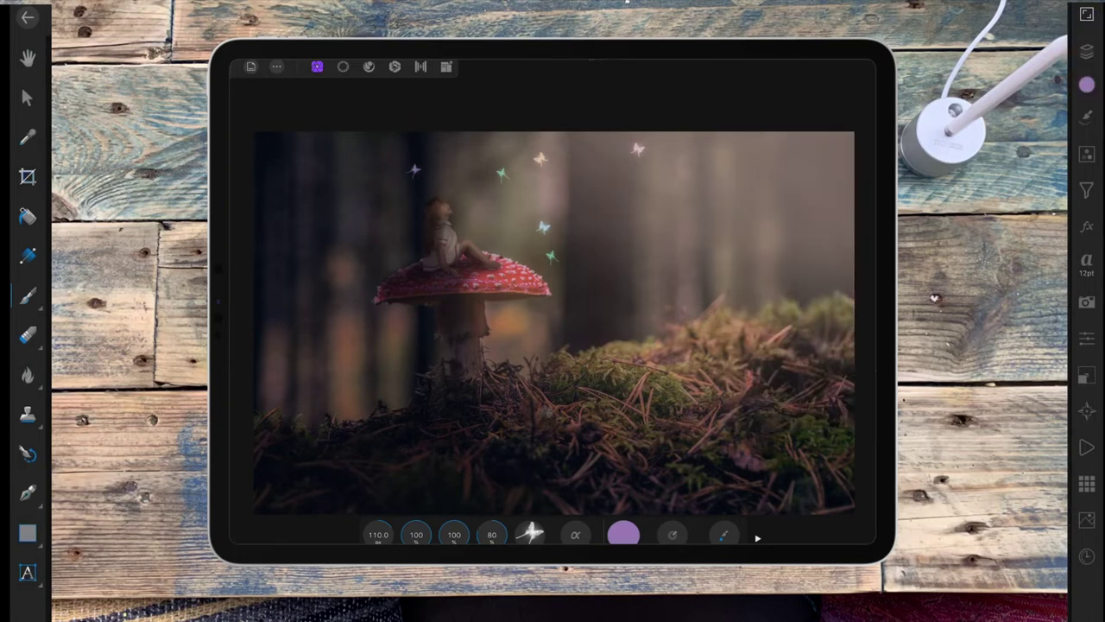
scroll(553, 320, down, 2)
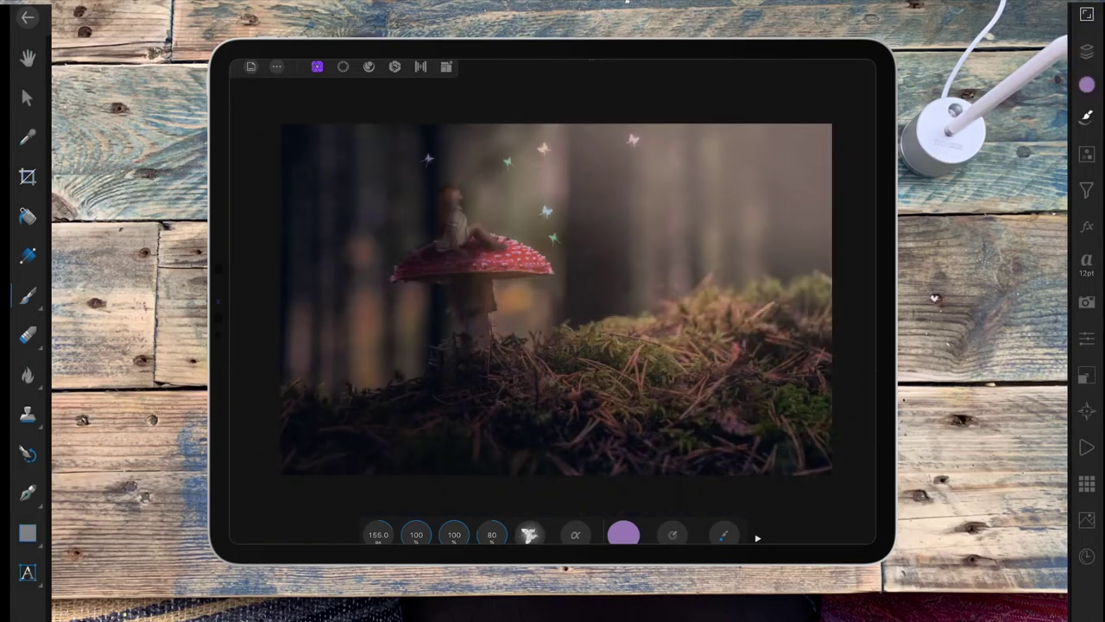
click(1086, 51)
- Add a new empty pixel layer and pick a round brush from the Basic category
click(782, 87)
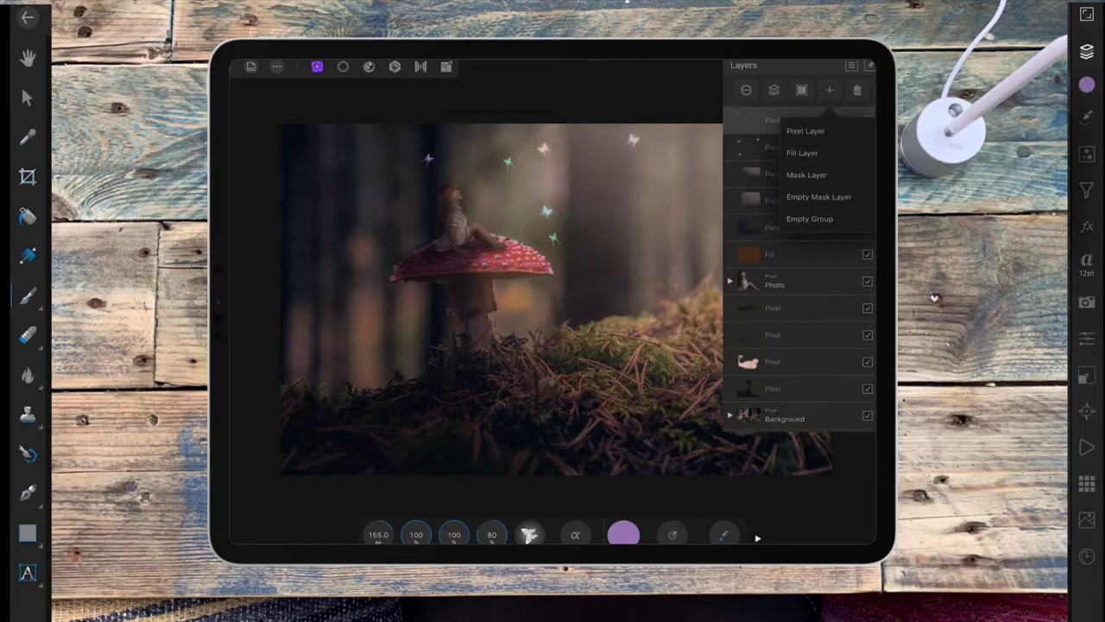
click(1086, 52)
click(1086, 115)
click(814, 89)
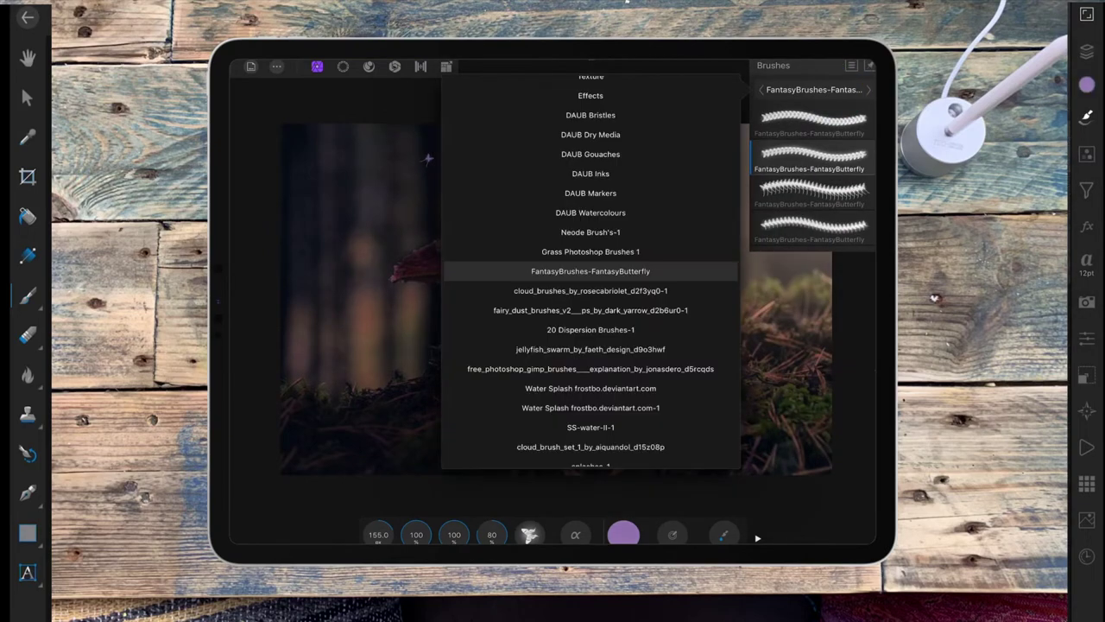
scroll(590, 273, down, 5)
scroll(591, 273, down, 4)
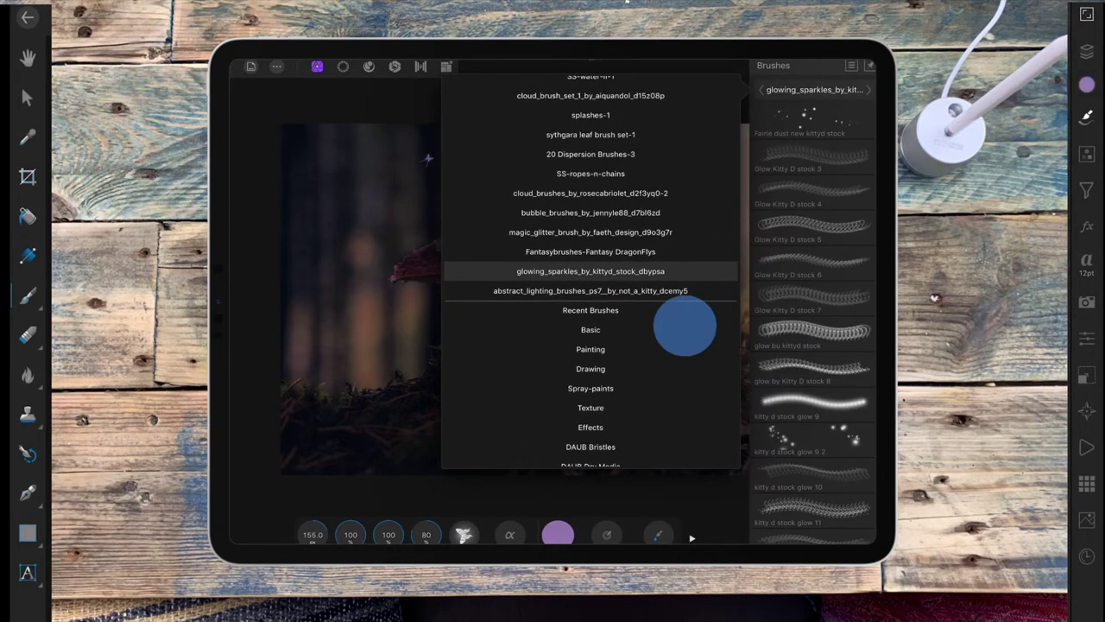
click(684, 326)
click(814, 331)
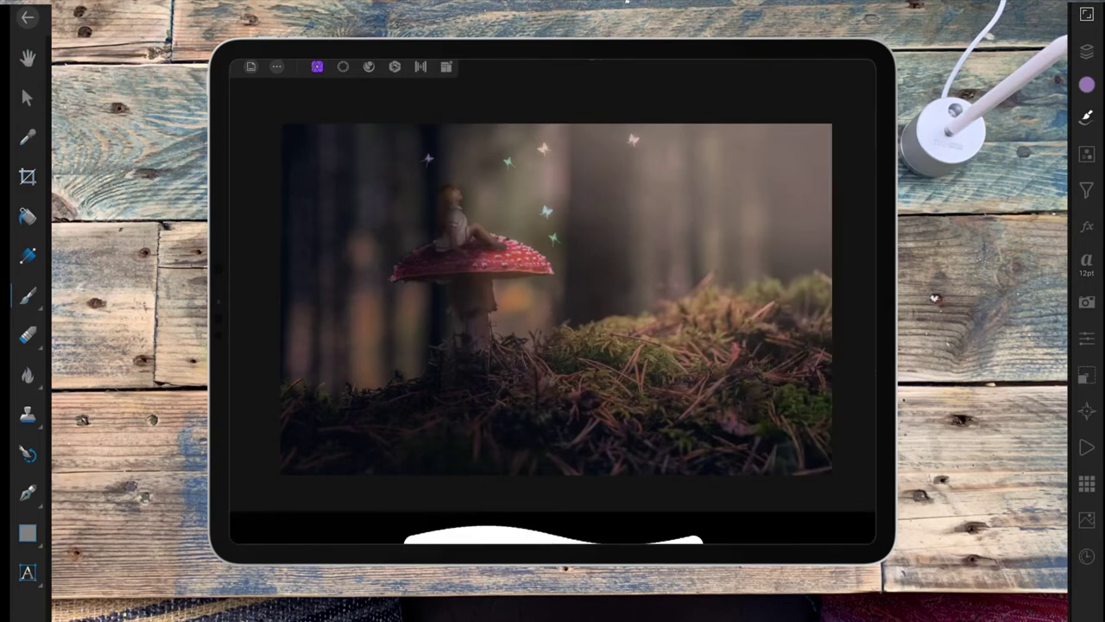
- Switch to a soft-edged round brush, colour it white, and enlarge it to about 567 px
click(529, 534)
click(641, 533)
click(247, 518)
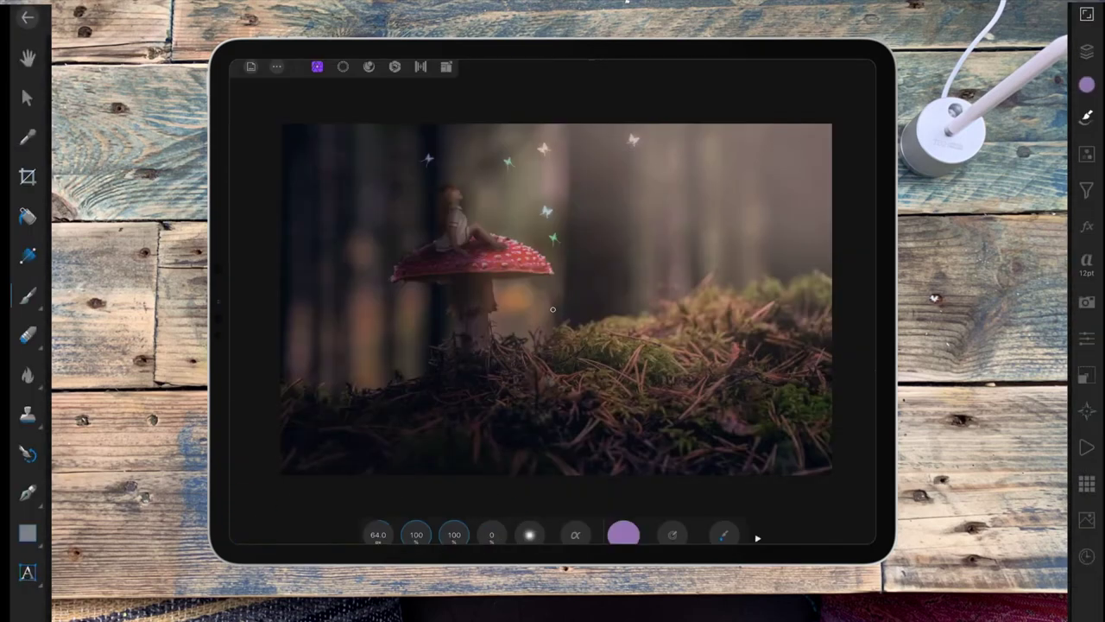
click(596, 495)
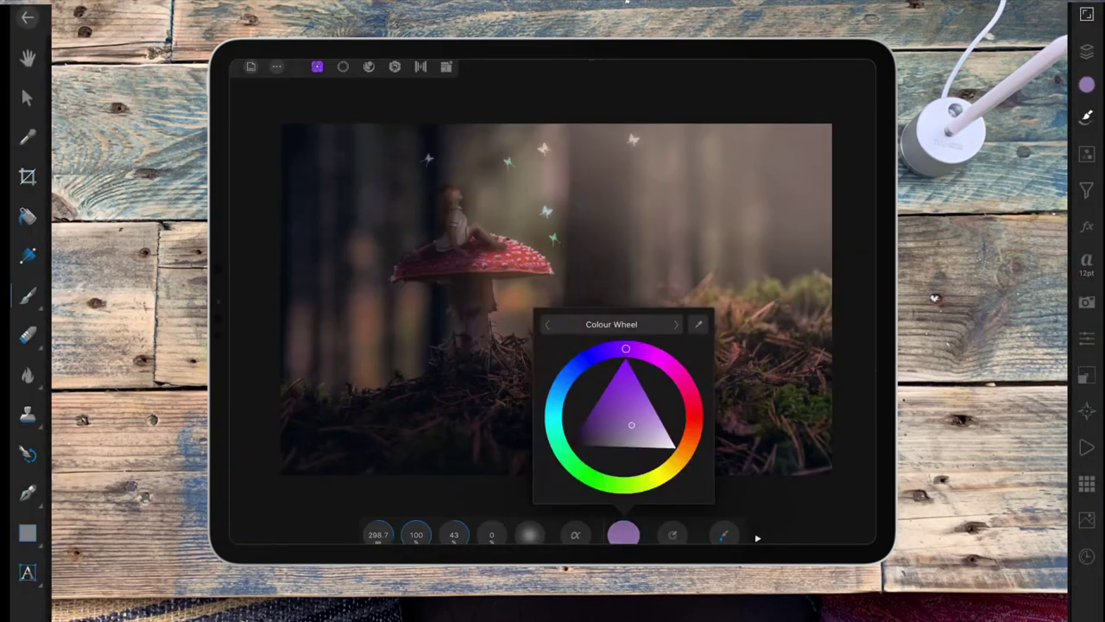
click(674, 438)
click(623, 533)
drag(378, 535, 641, 455)
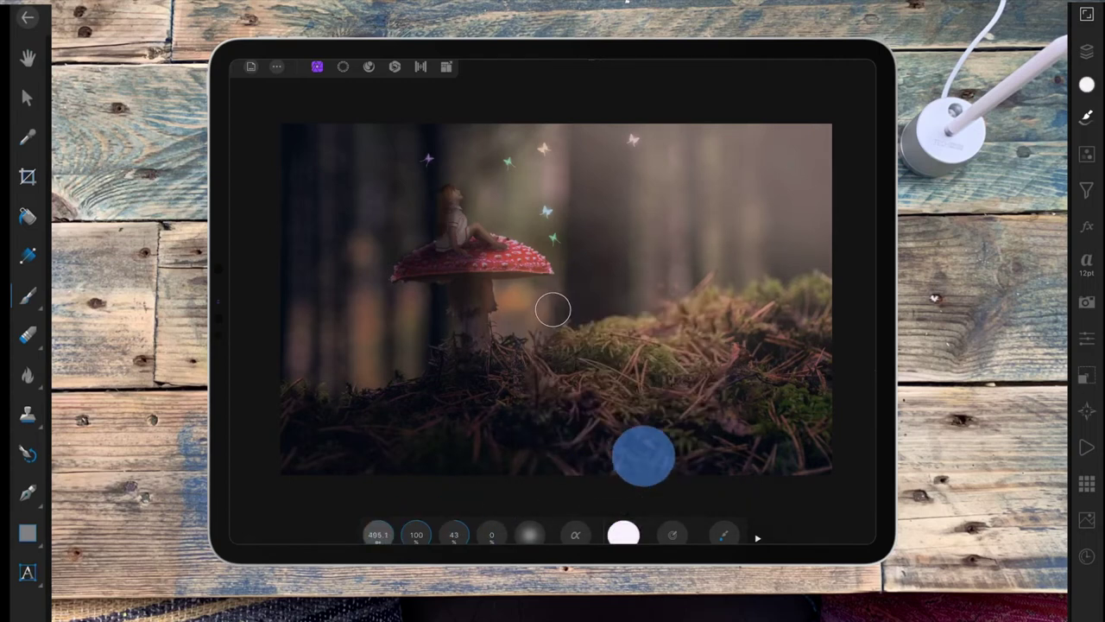
- Dab six soft white glows over the lower, upper, right-hand and purple butterflies
click(543, 212)
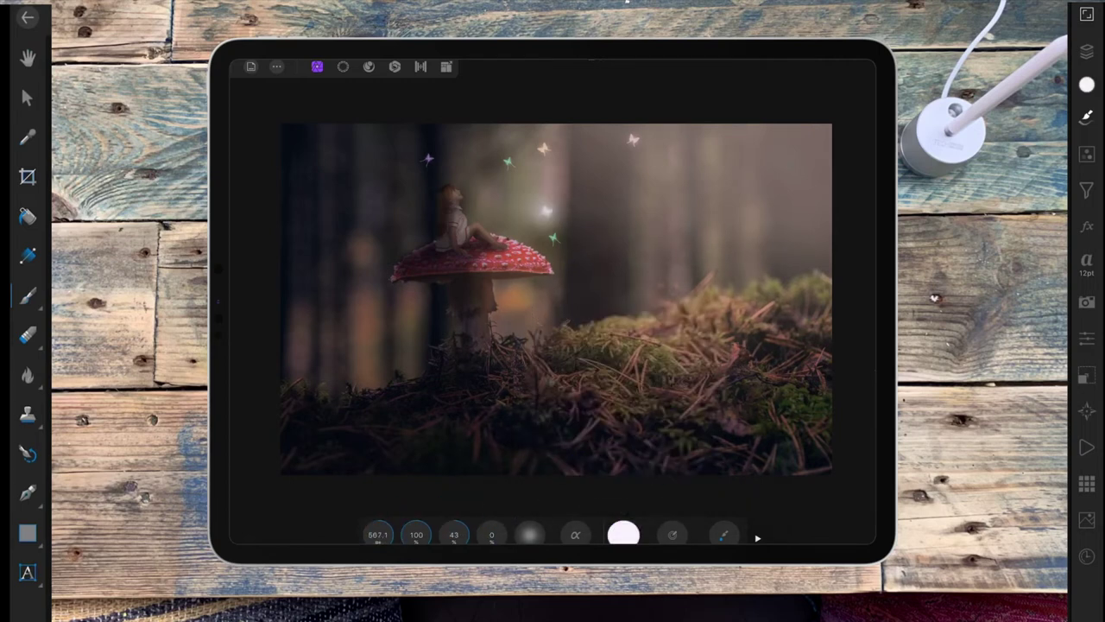
click(554, 237)
click(631, 140)
click(543, 149)
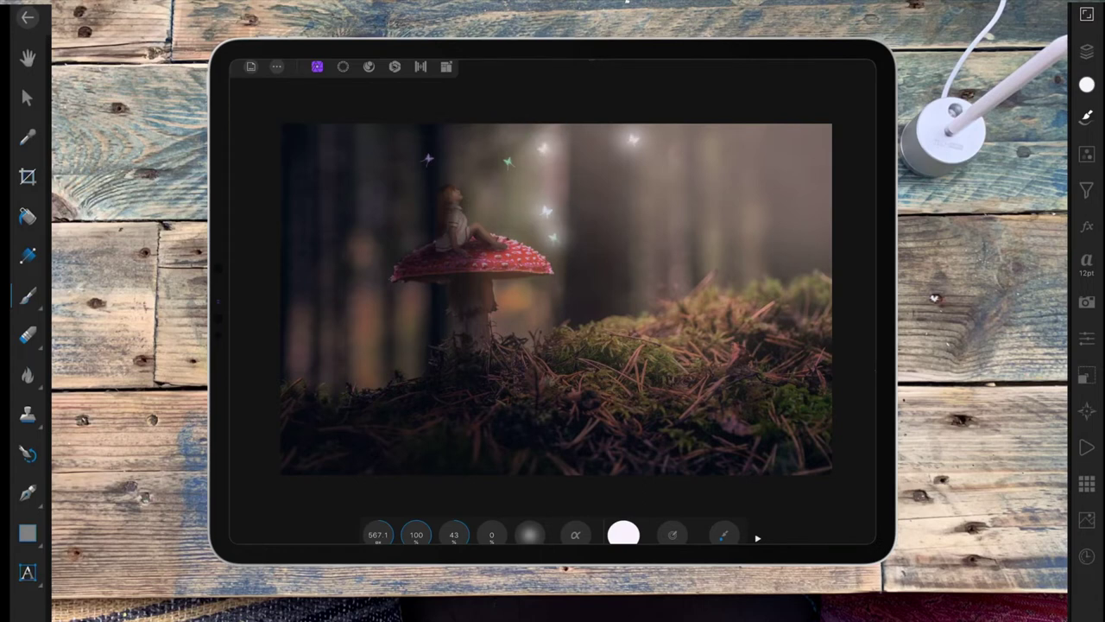
click(507, 162)
click(427, 158)
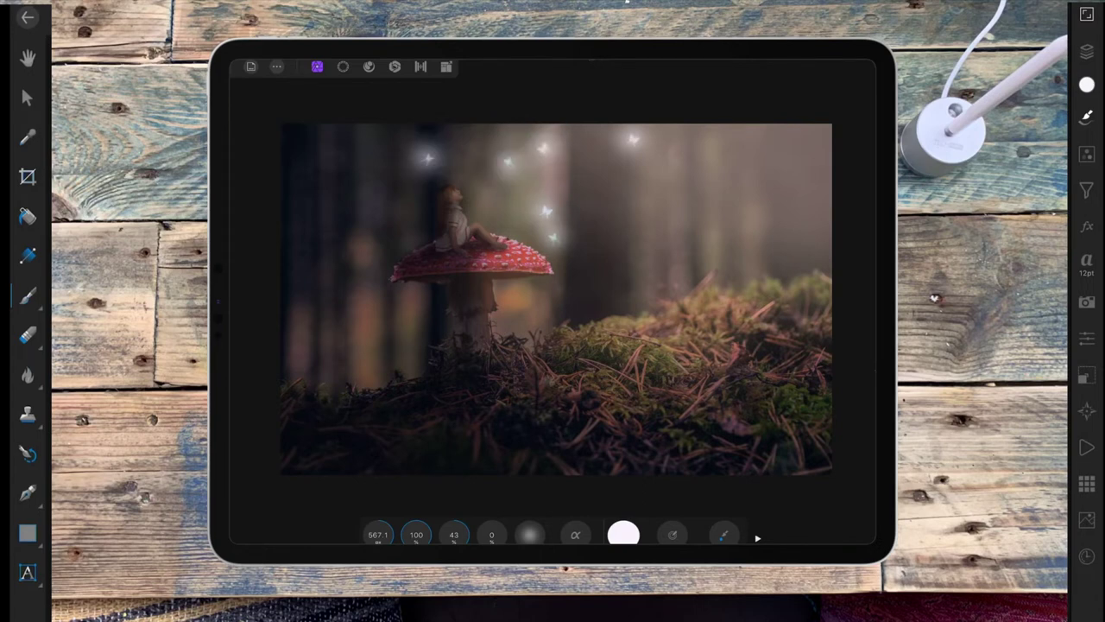
click(1086, 51)
click(803, 115)
- Set the white glow layer to Screen blending at 51% opacity
click(800, 157)
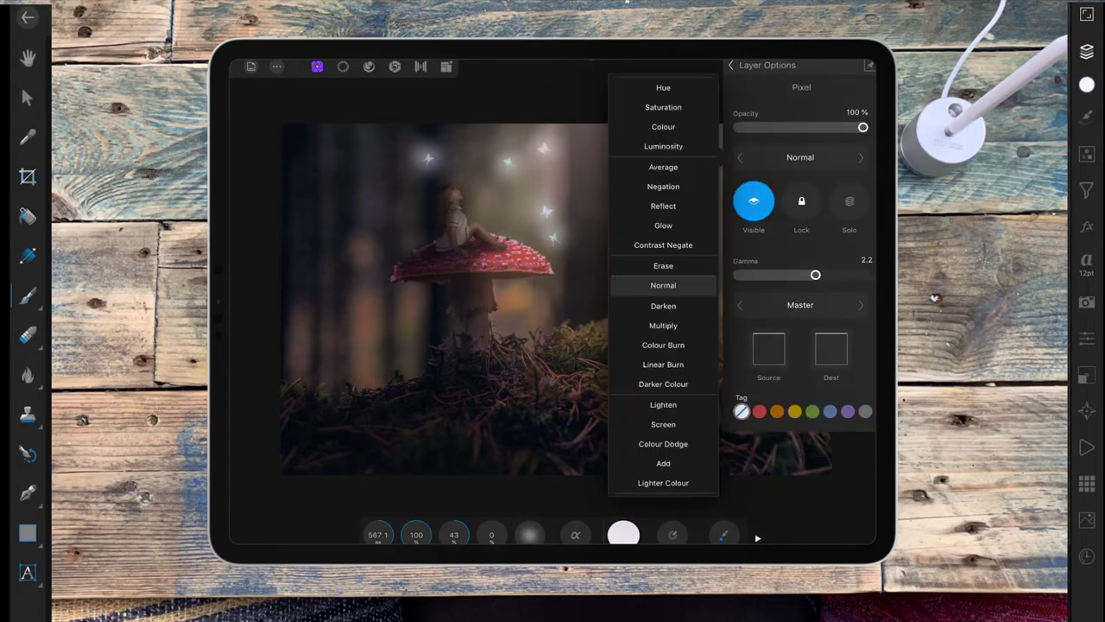
scroll(662, 345, down, 2)
click(663, 284)
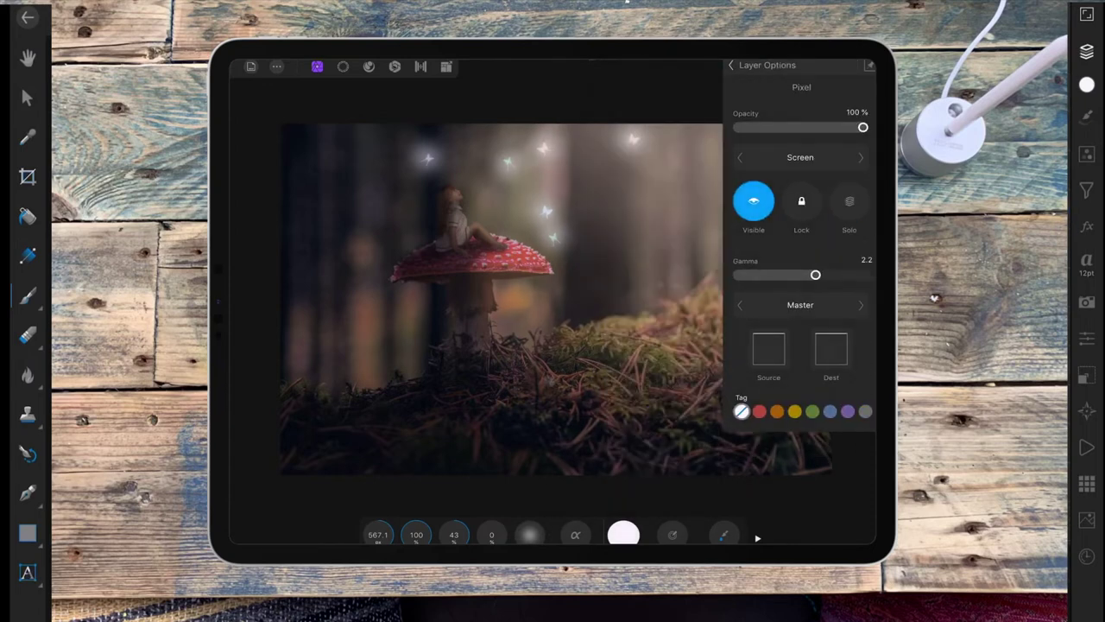
drag(862, 127, 801, 126)
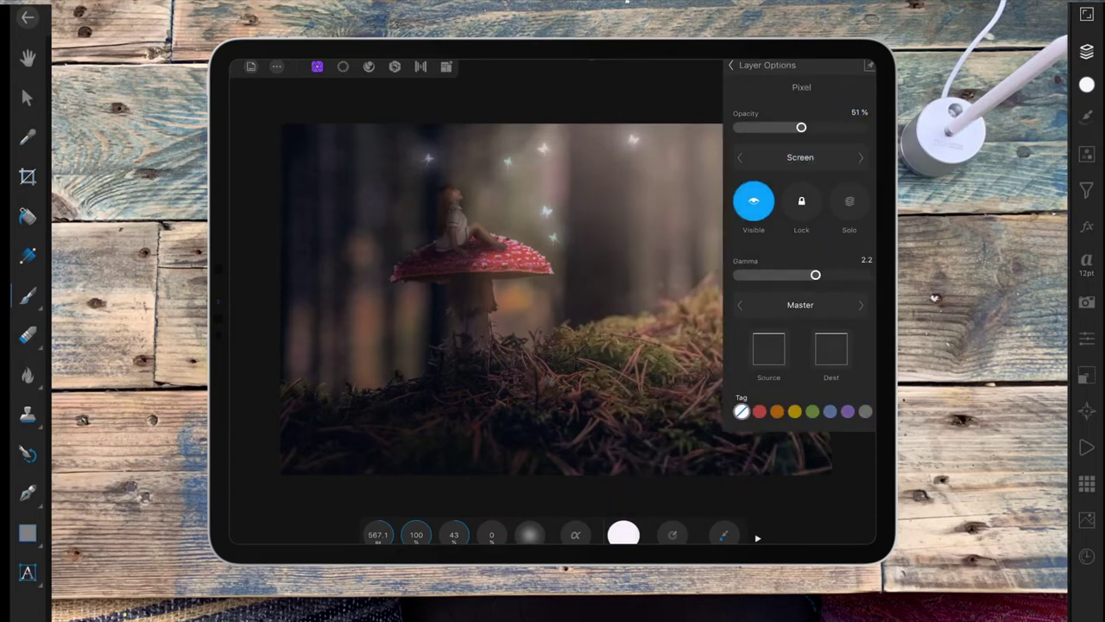
click(730, 65)
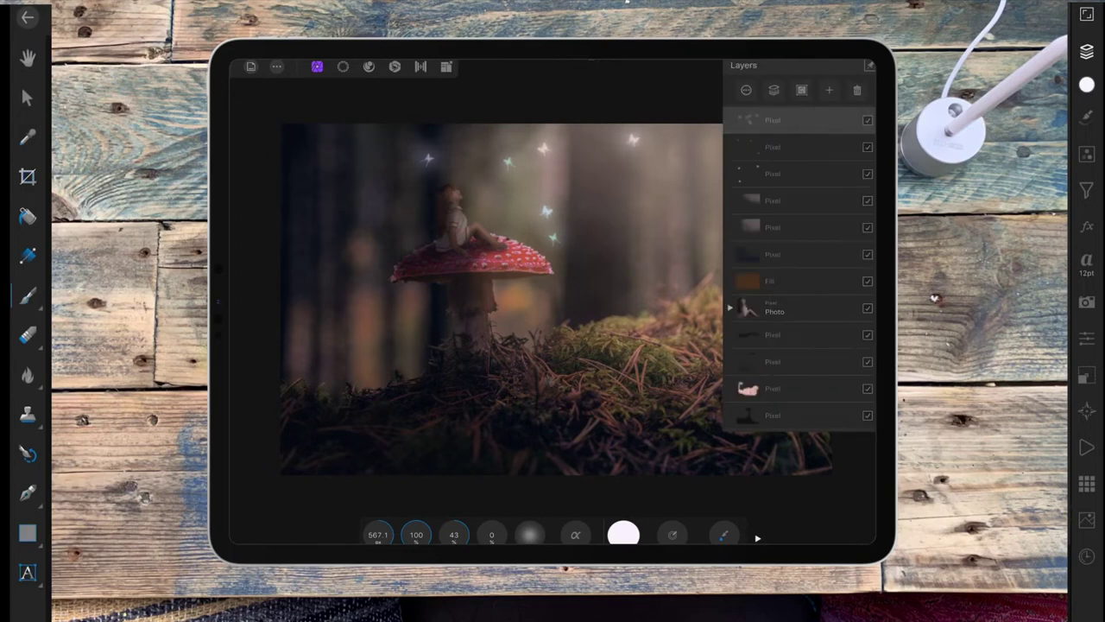
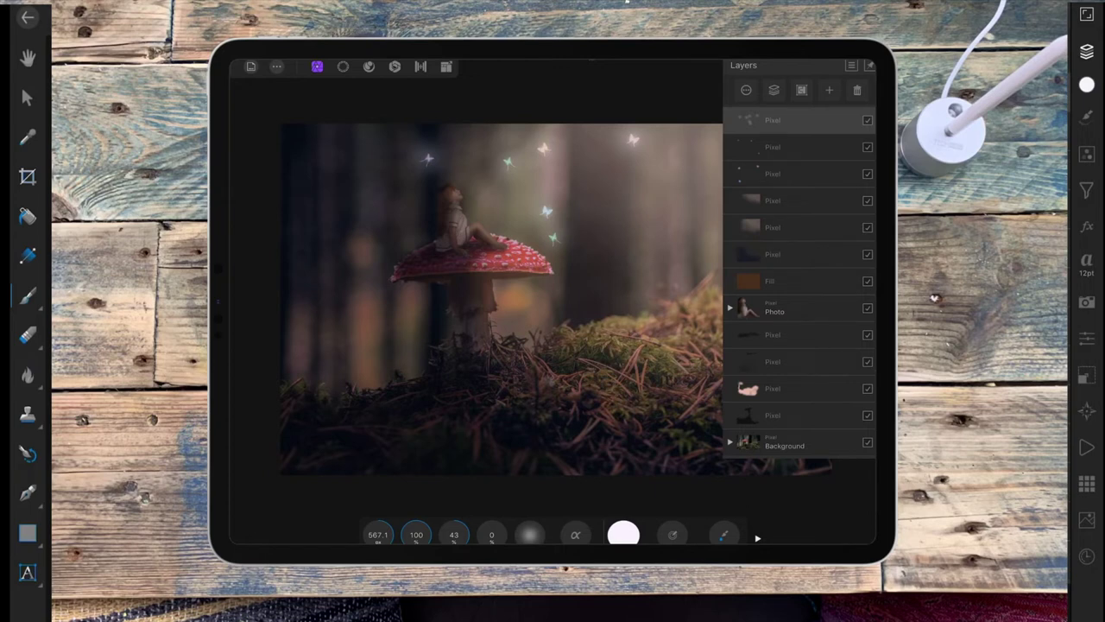
- Expand the Photo group and lower the Colour Dodge layer's opacity to about 25%
click(777, 388)
click(746, 89)
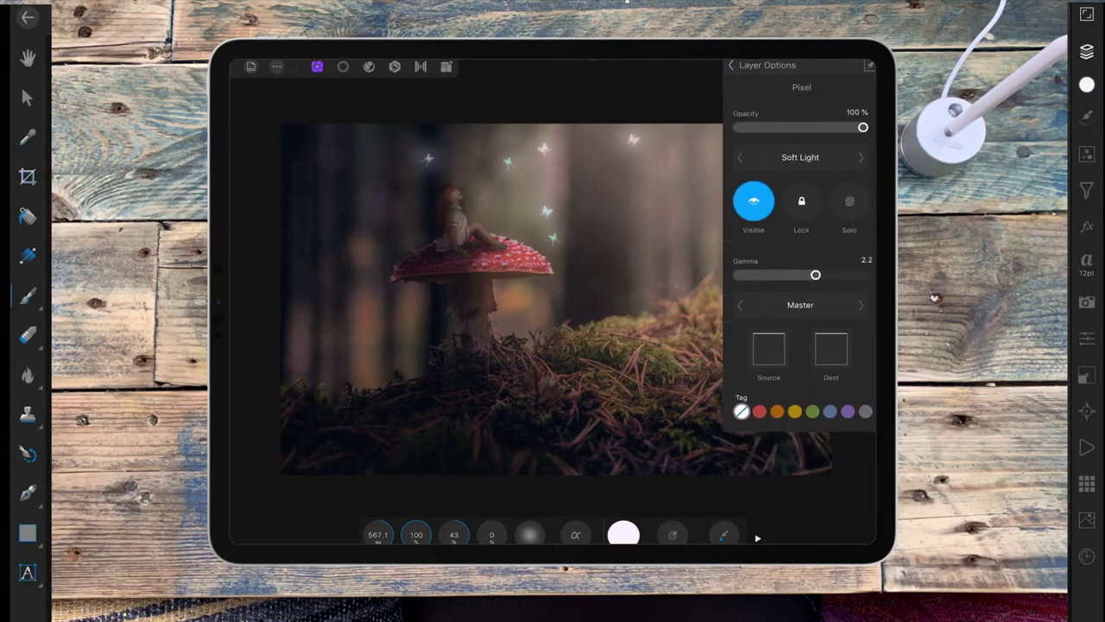
click(731, 65)
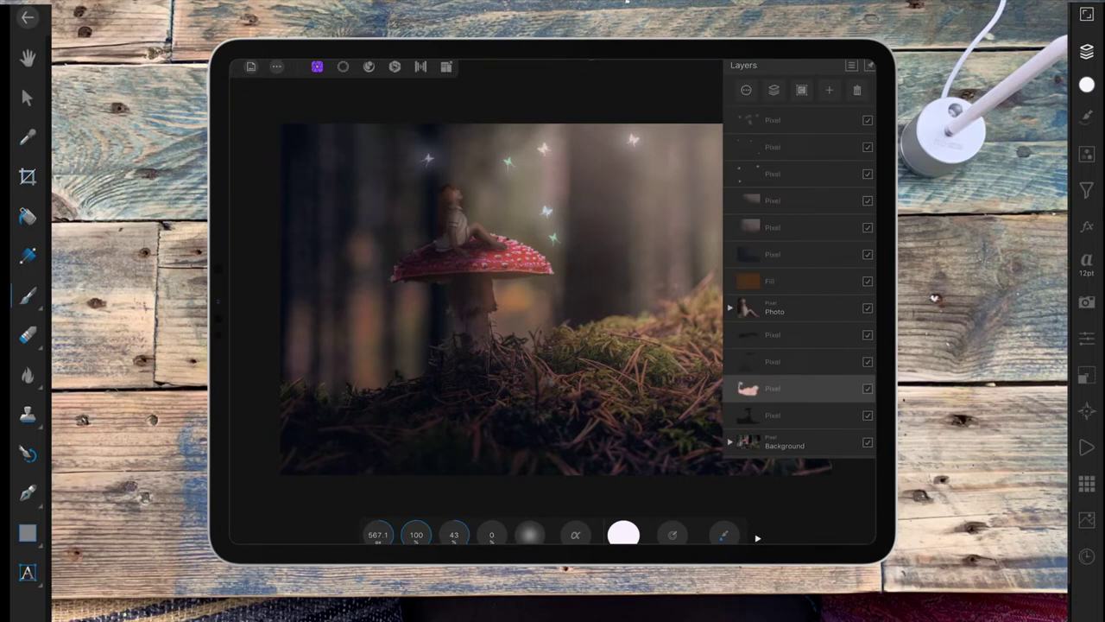
click(729, 307)
click(777, 334)
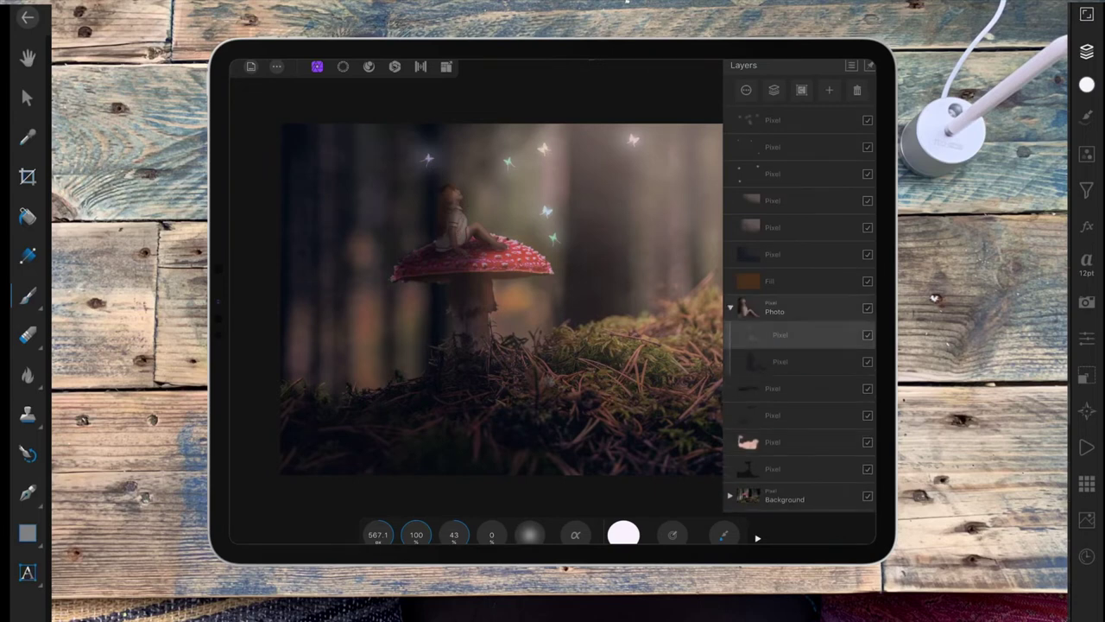
click(746, 90)
drag(751, 127, 769, 127)
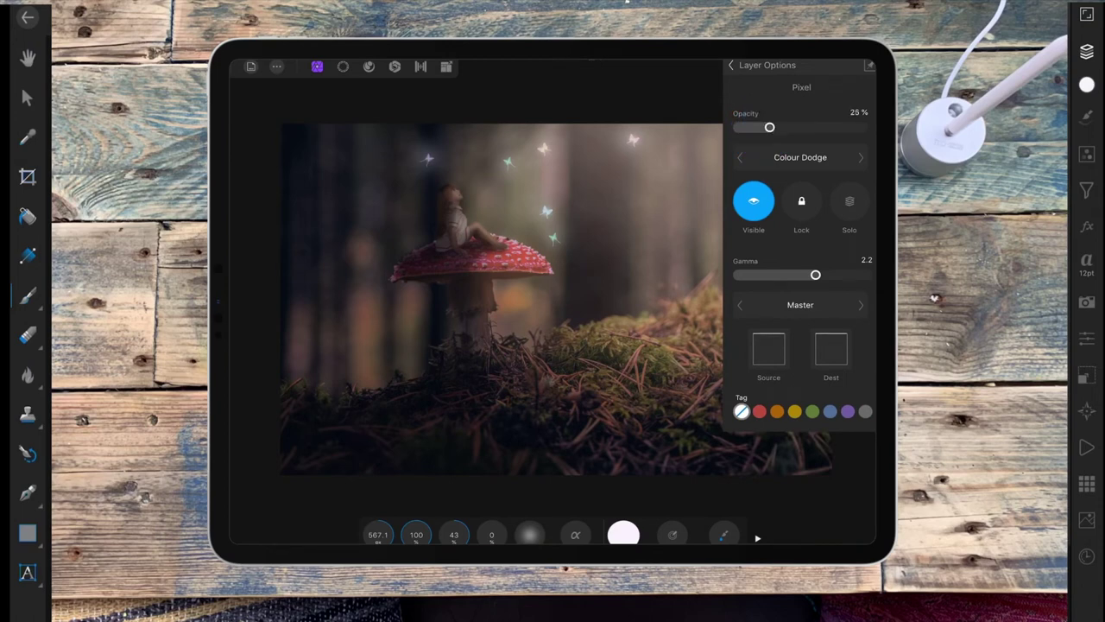
- Reduce the Multiply layer's opacity to 23%
click(730, 65)
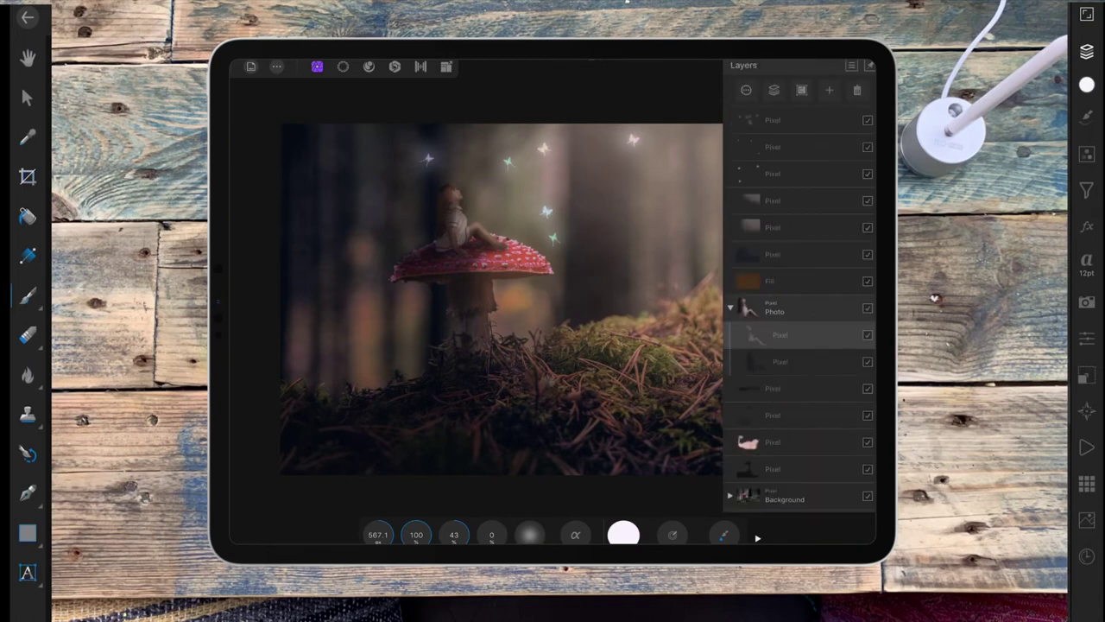
click(746, 89)
mouse_move(795, 127)
mouse_down()
mouse_move(773, 127)
mouse_move(793, 126)
mouse_up()
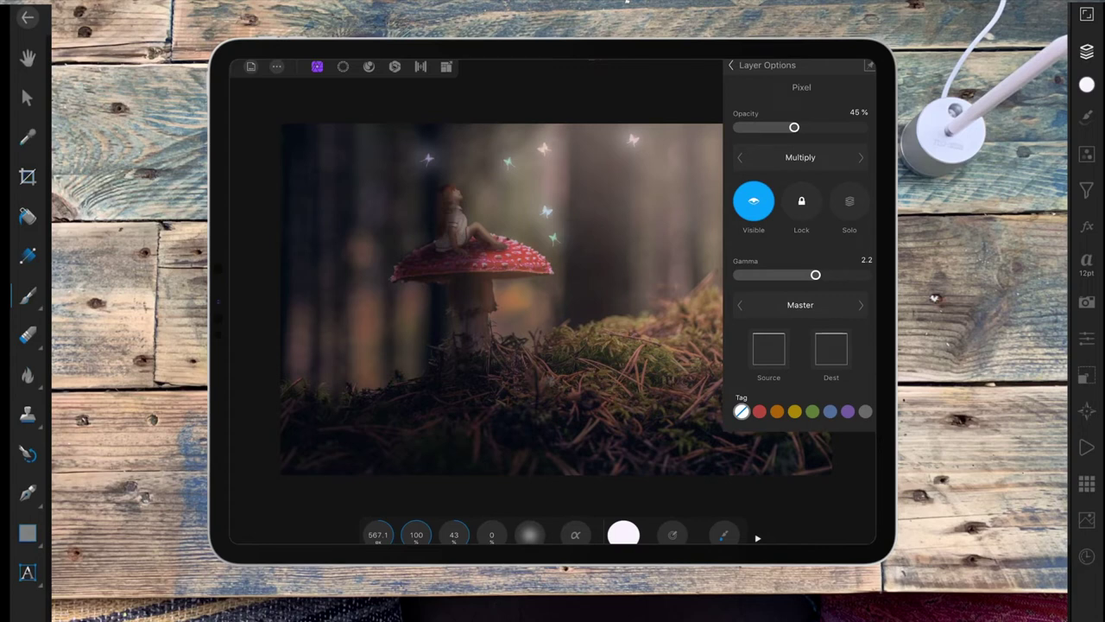
mouse_move(794, 127)
mouse_down()
mouse_move(737, 127)
mouse_move(791, 127)
mouse_up()
- Lower the Colour Dodge layer's opacity further to 14%
click(730, 65)
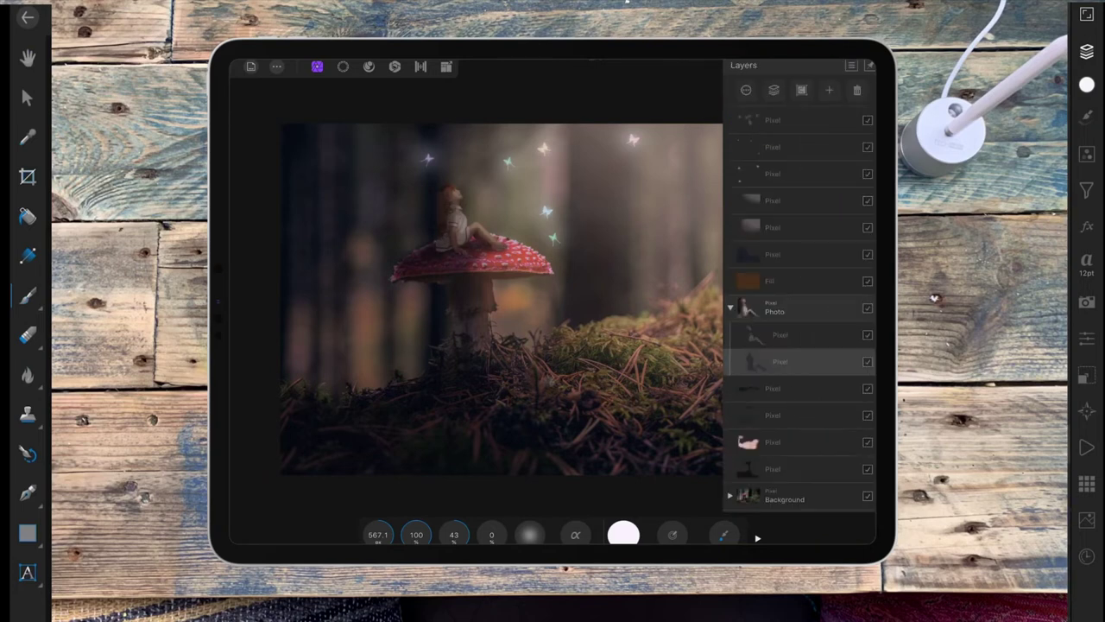
click(803, 334)
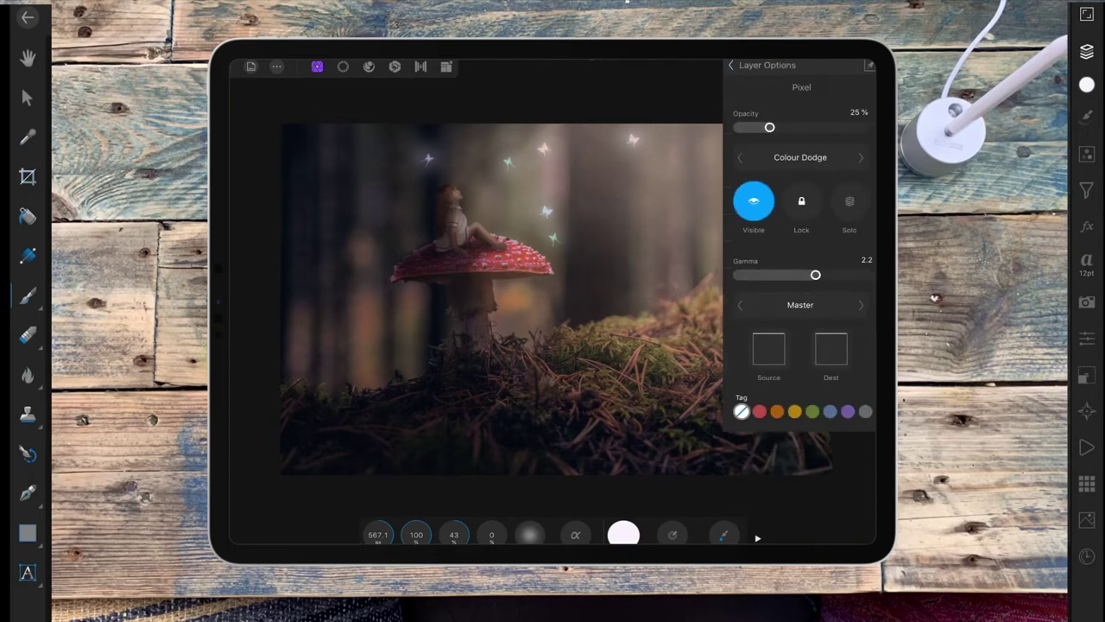
drag(789, 127, 754, 127)
- Add a new pixel layer and paint a soft white dab over the fairy's head
click(730, 65)
click(821, 124)
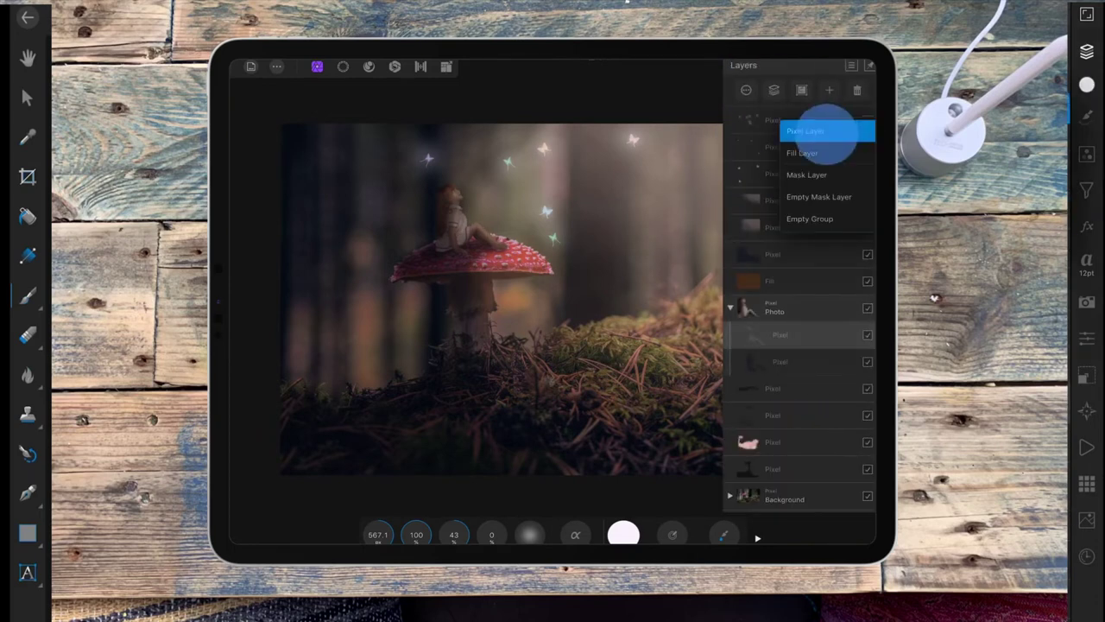
click(1087, 52)
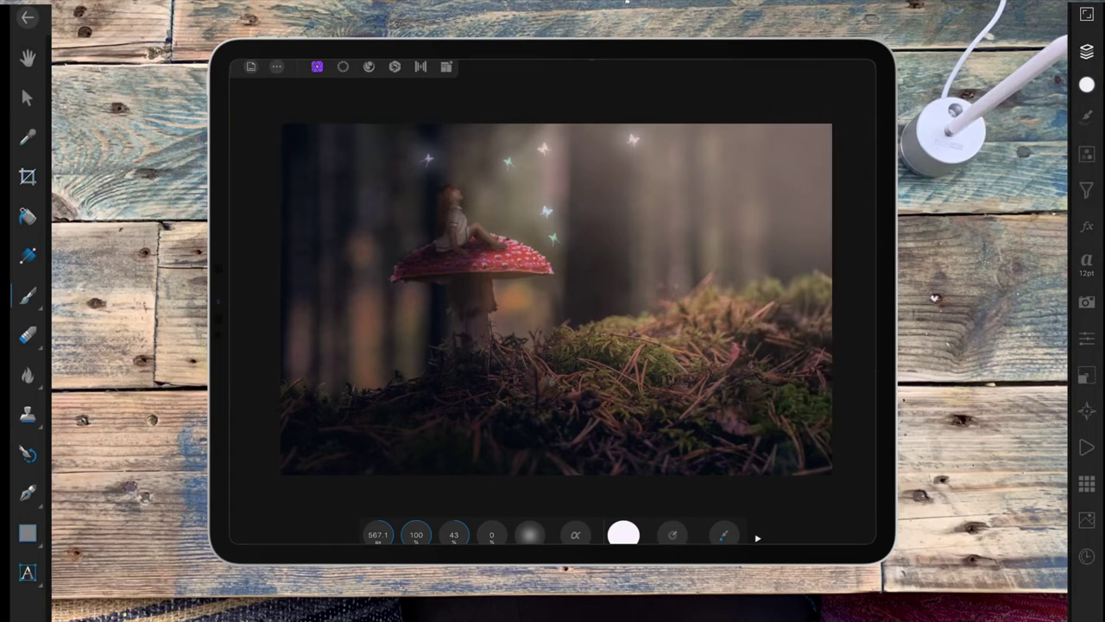
drag(444, 191, 455, 202)
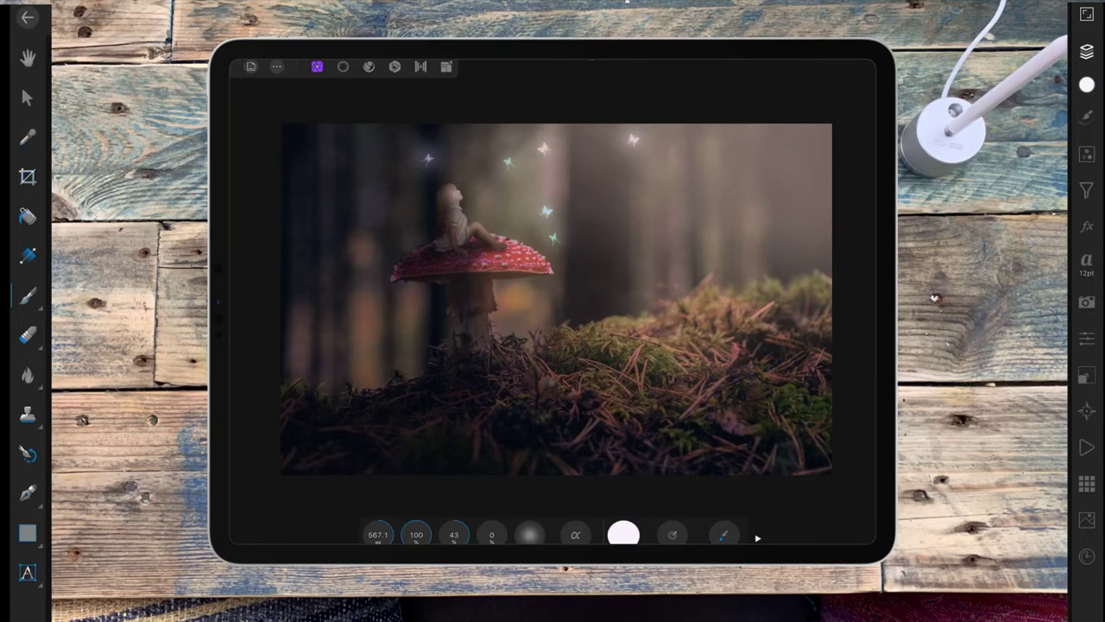
- Set the white light layer to Colour Dodge blending at about 24% opacity
click(1086, 52)
click(755, 89)
click(805, 157)
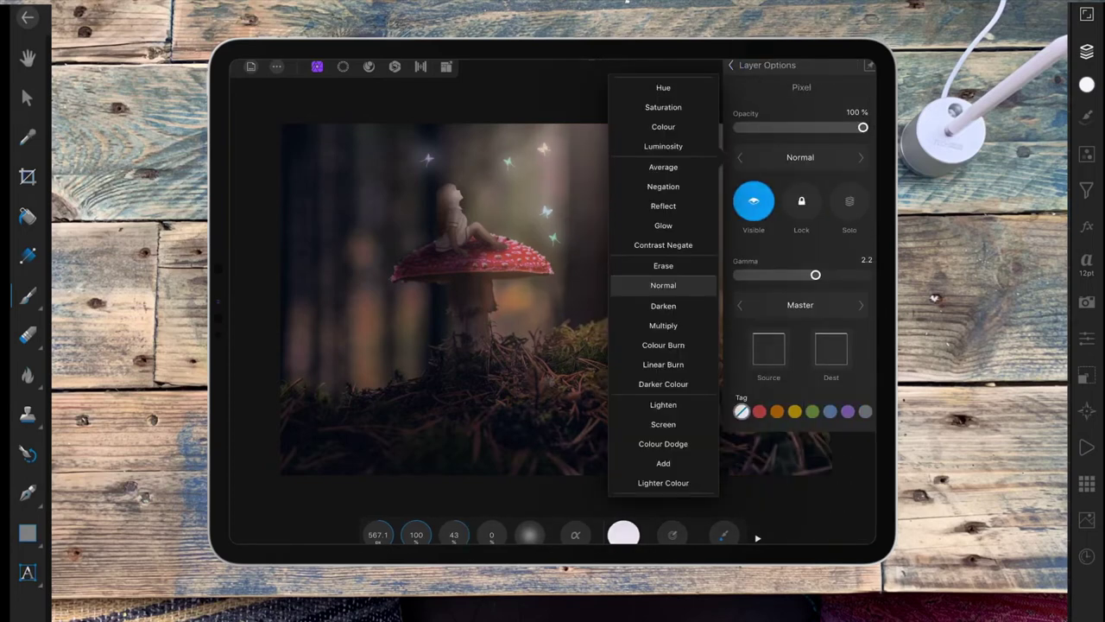
click(663, 443)
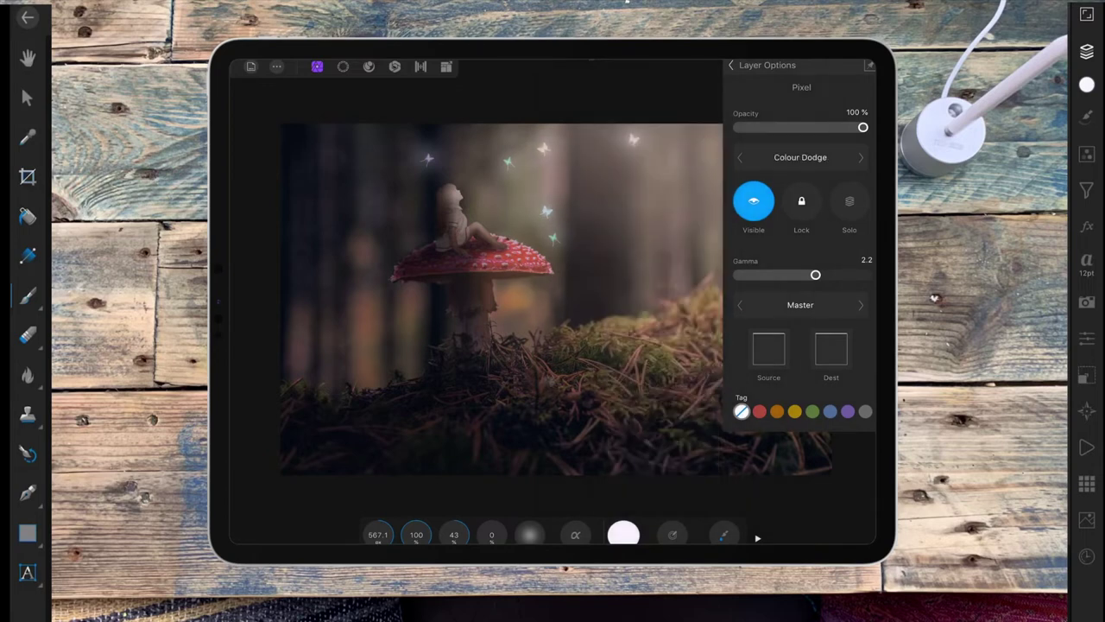
drag(861, 126, 767, 126)
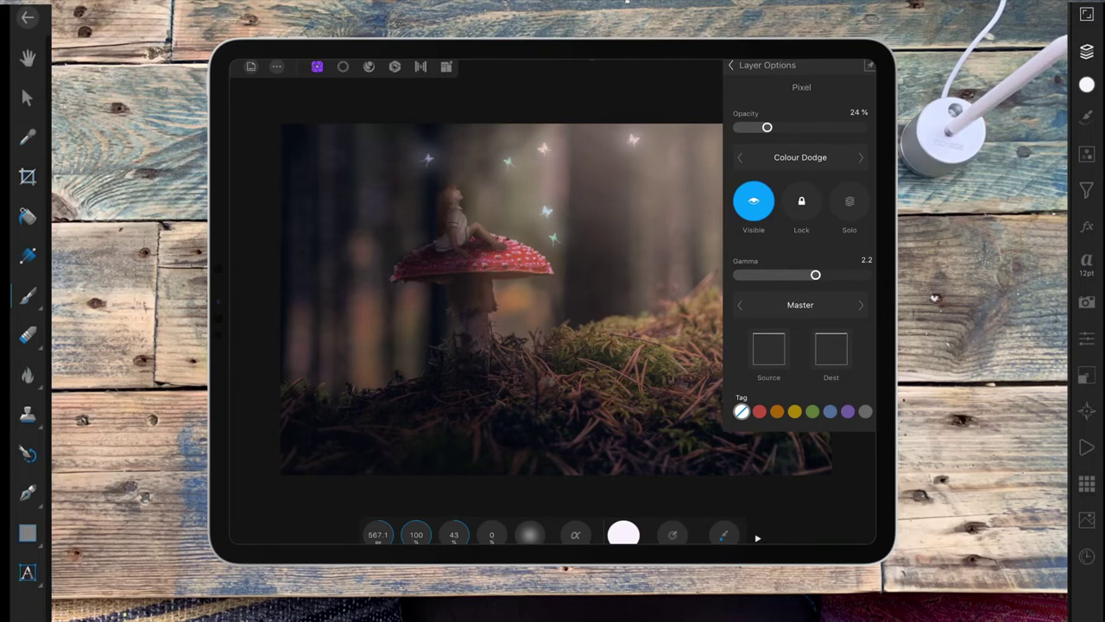
click(730, 65)
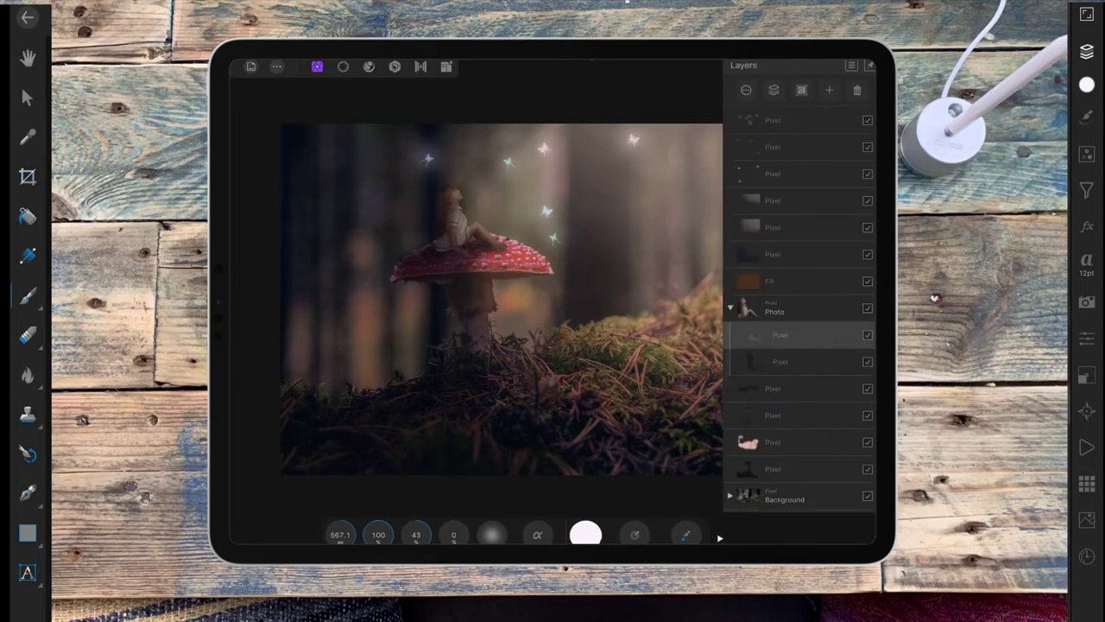
click(828, 90)
- On a new pixel layer, paint butterfly-sampled green dabs over the fairy's head with a ~313 brush
click(1087, 52)
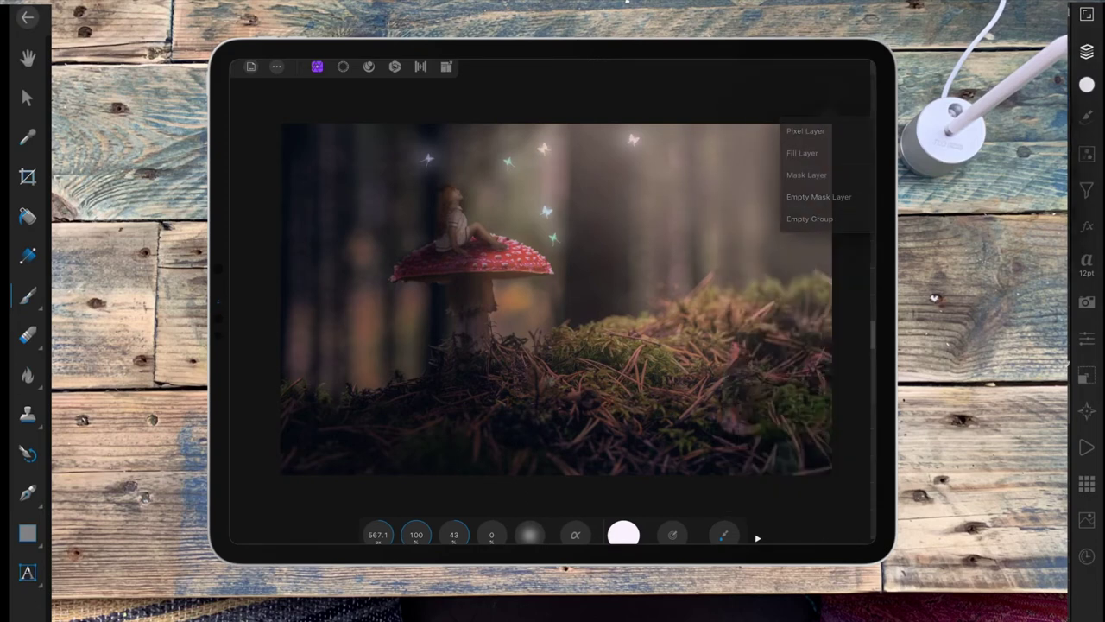
click(623, 534)
click(694, 324)
drag(695, 323, 508, 190)
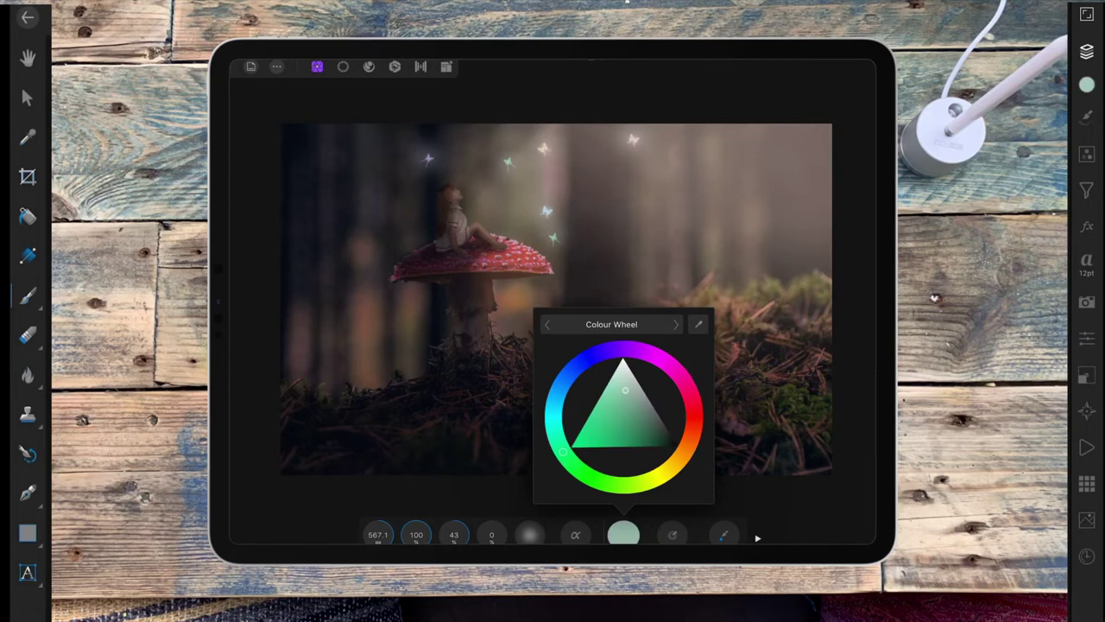
click(623, 533)
drag(378, 534, 354, 535)
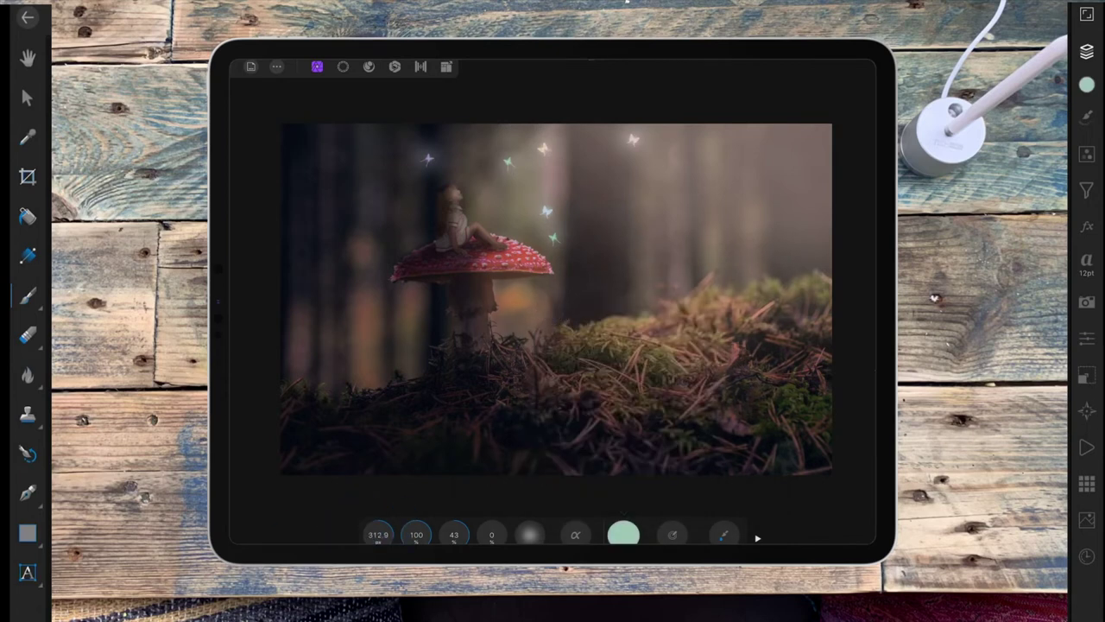
click(472, 190)
click(460, 188)
- Set the green layer to Soft Light blending at 78% opacity
click(1086, 51)
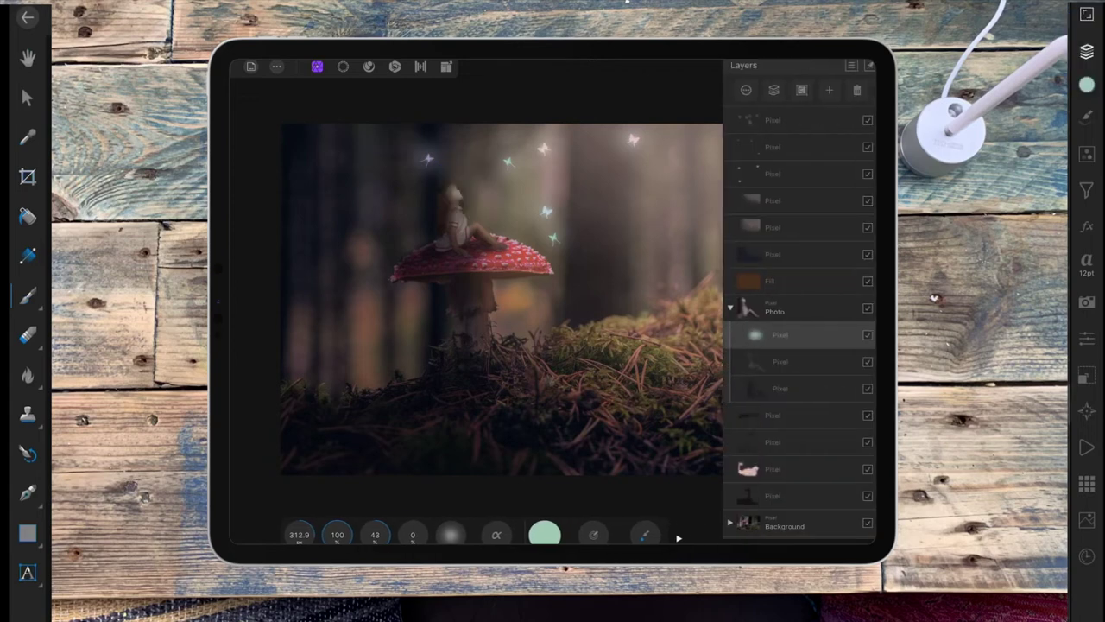
click(829, 328)
click(800, 157)
drag(761, 127, 836, 126)
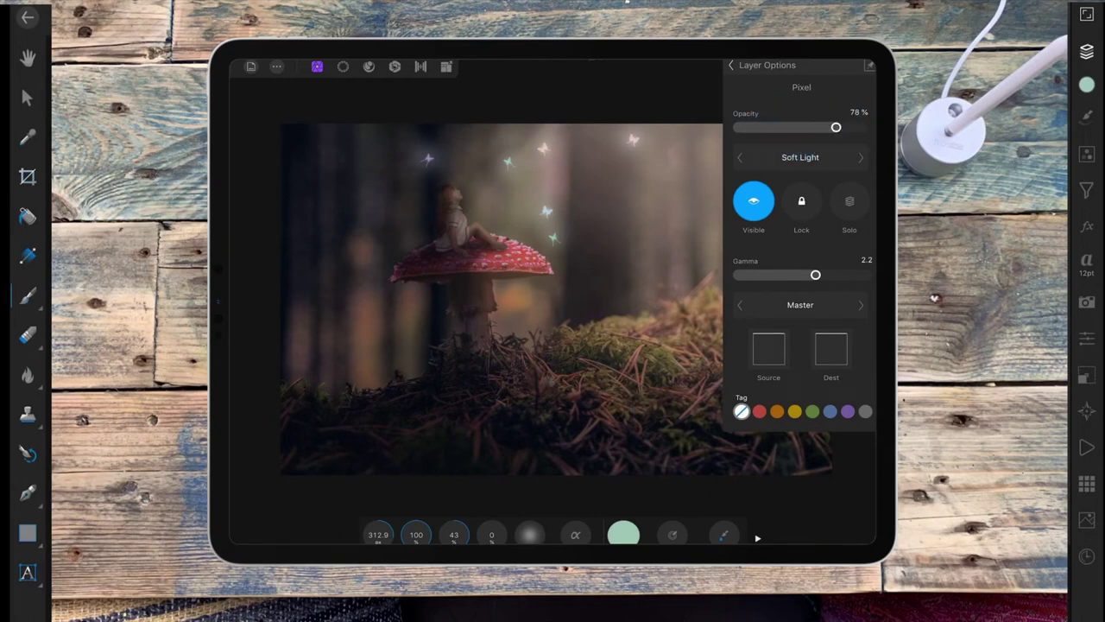
click(730, 65)
click(1087, 51)
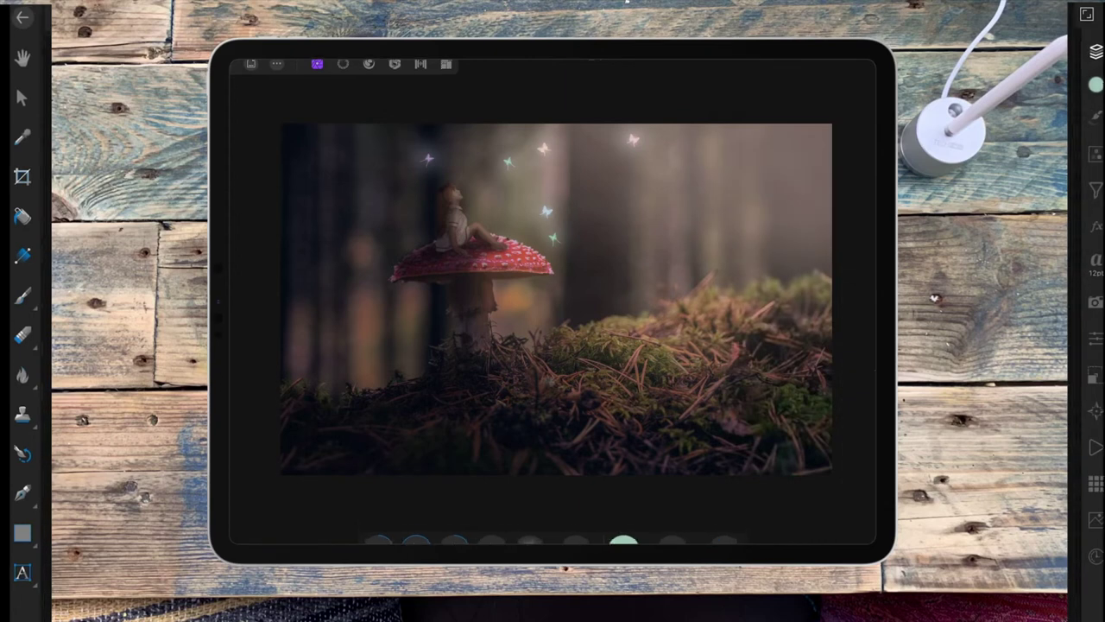
- Sample a purple tone near the butterflies and paint lavender light over the fairy's head
click(624, 535)
drag(699, 324, 428, 186)
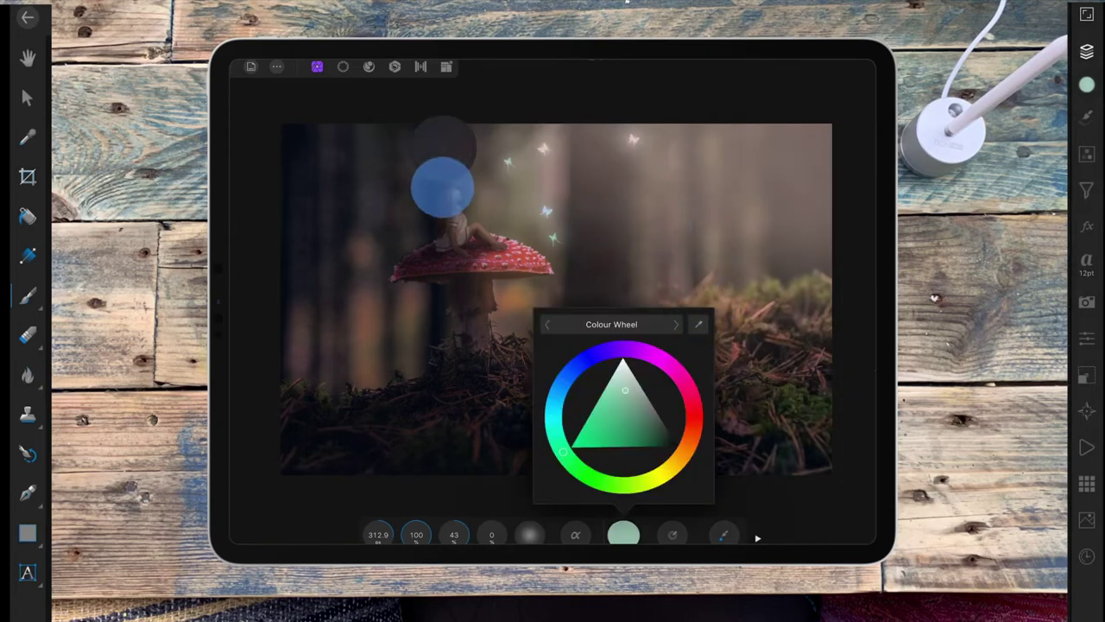
click(623, 534)
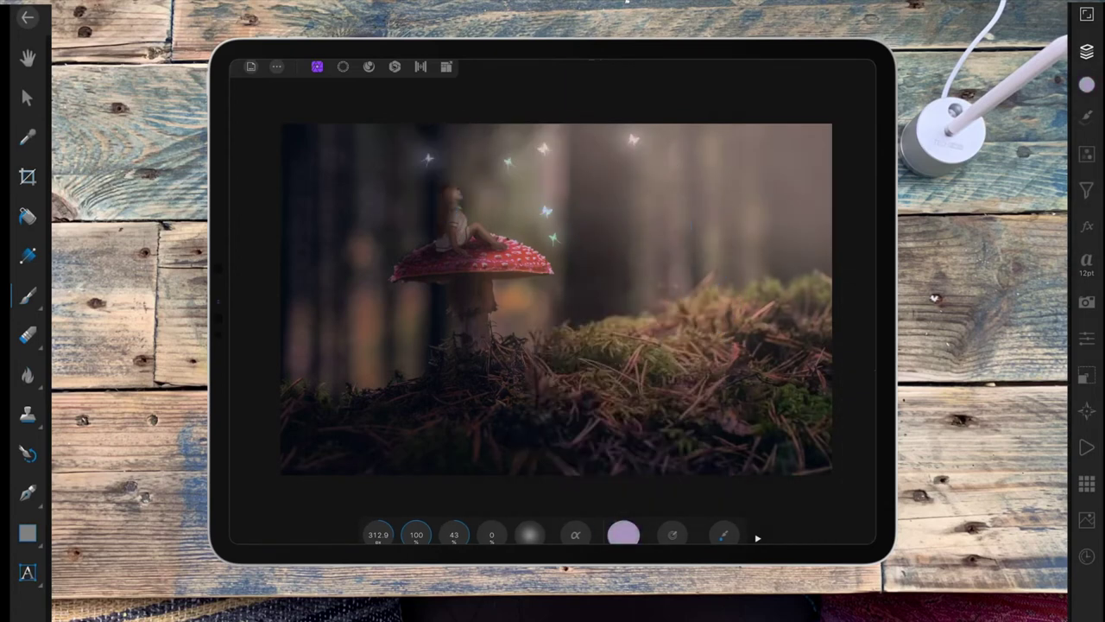
drag(438, 199, 447, 185)
- Set the lavender layer to Screen blending at 21% opacity
click(1086, 52)
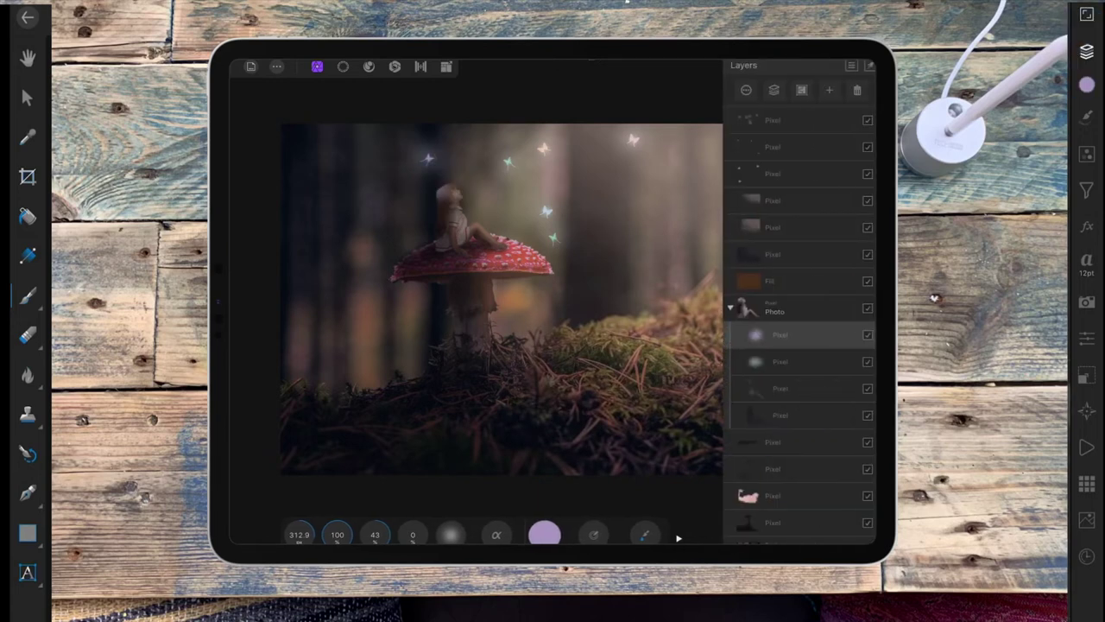
click(803, 328)
click(800, 157)
click(663, 424)
drag(862, 127, 774, 127)
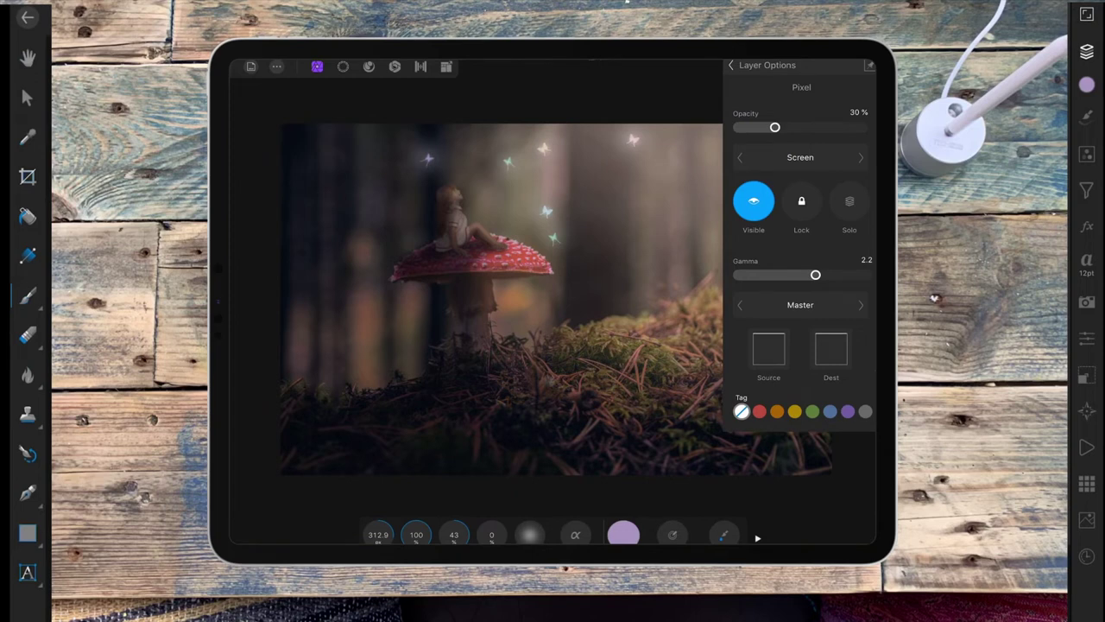
mouse_move(774, 127)
mouse_down()
mouse_move(733, 127)
mouse_move(753, 126)
mouse_up()
click(731, 65)
- Collapse the Photo group in the layers list
click(1087, 52)
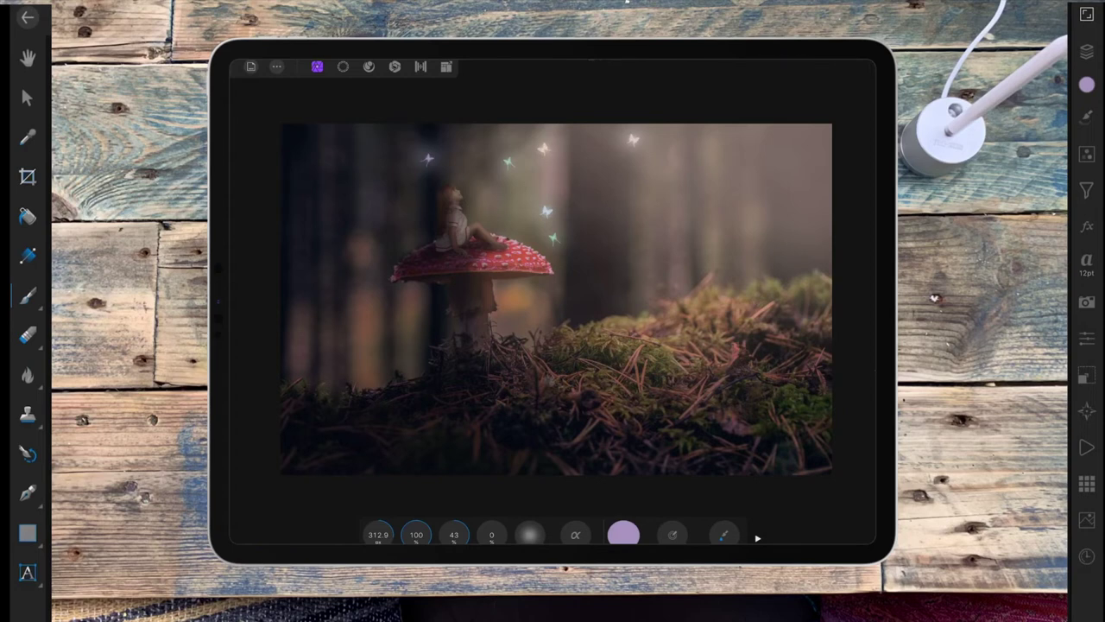
click(1087, 51)
click(729, 307)
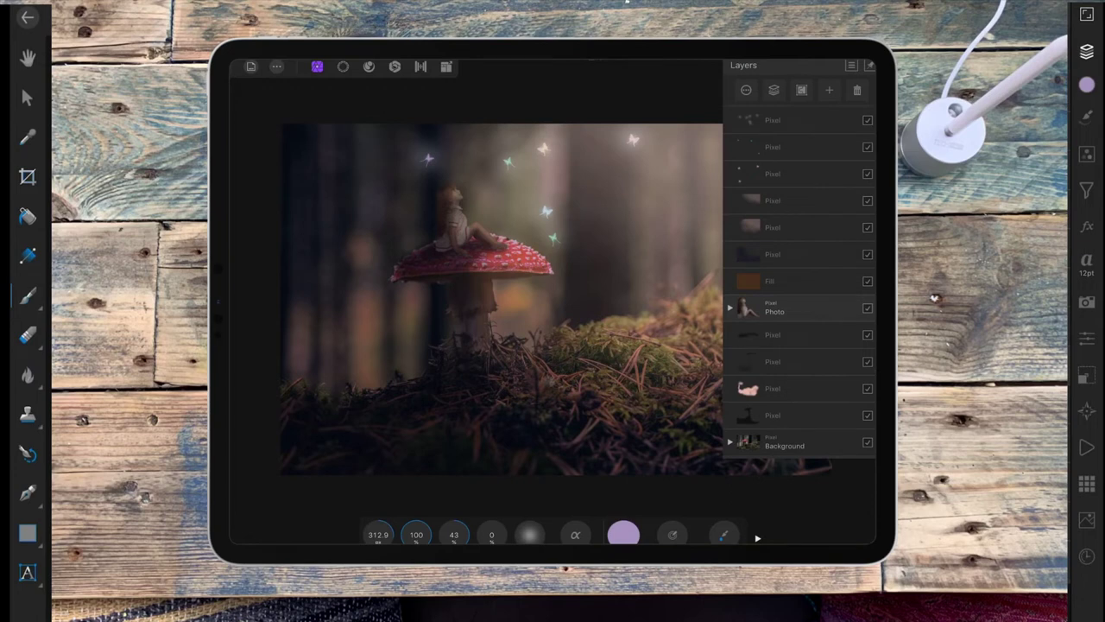
- On a new pixel layer, paint black shadows across the moss and the image's left side
click(829, 90)
click(1087, 52)
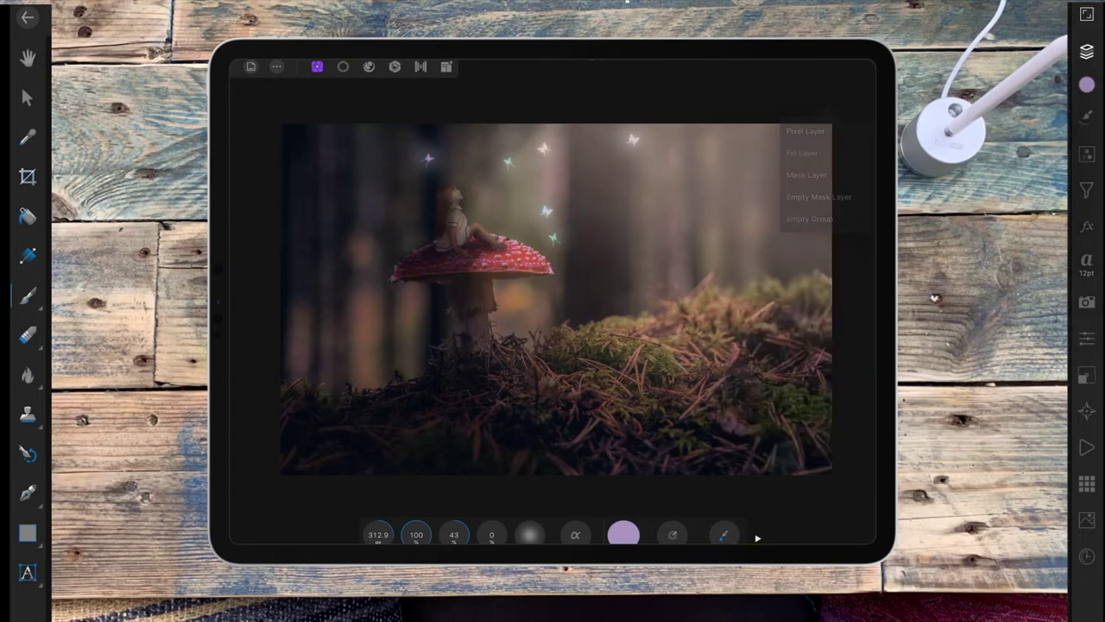
click(623, 534)
click(577, 442)
click(623, 533)
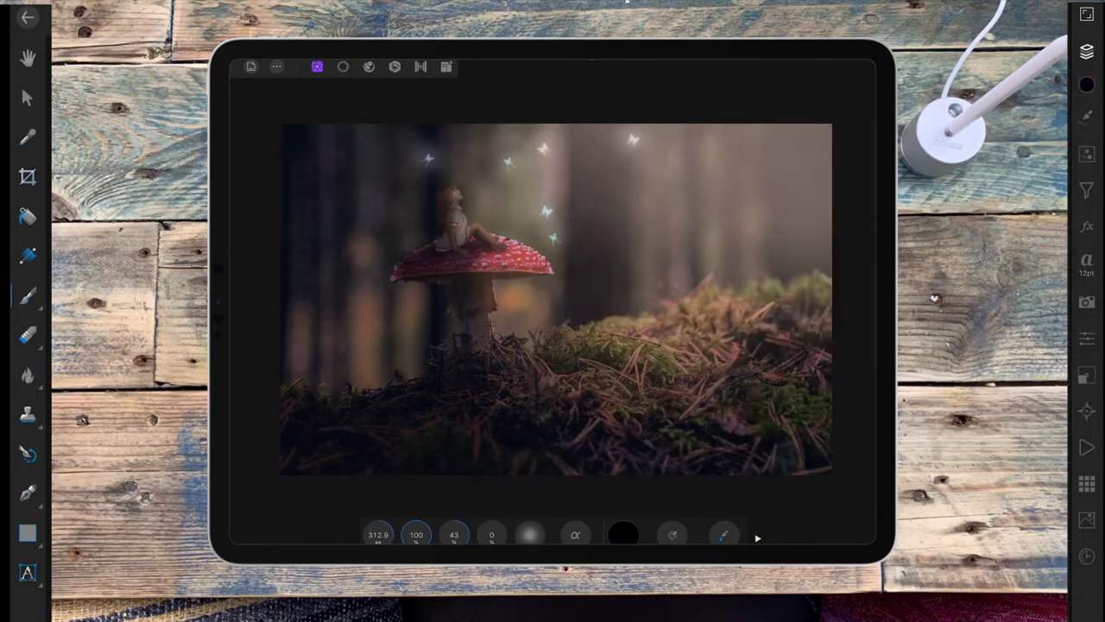
drag(378, 533, 389, 516)
mouse_move(548, 394)
mouse_down()
mouse_move(738, 335)
mouse_move(634, 436)
mouse_move(774, 427)
mouse_move(422, 416)
mouse_move(523, 410)
mouse_move(768, 424)
mouse_move(590, 350)
mouse_move(685, 338)
mouse_move(545, 417)
mouse_up()
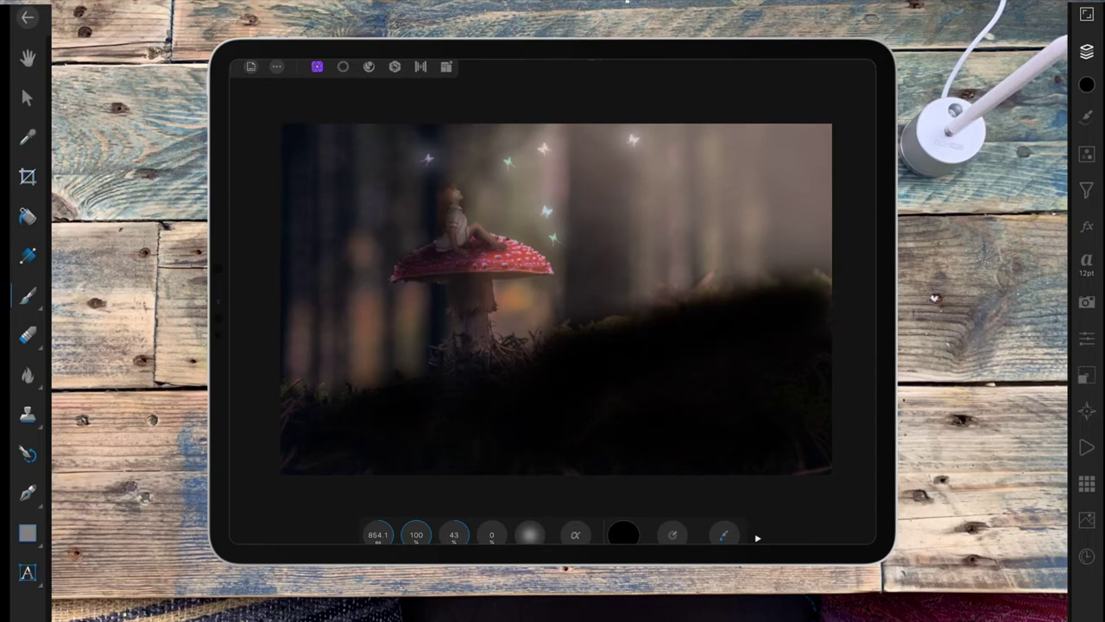
mouse_move(308, 118)
mouse_down()
mouse_move(254, 197)
mouse_move(346, 198)
mouse_move(308, 370)
mouse_move(371, 386)
mouse_move(543, 383)
mouse_move(435, 382)
mouse_move(700, 320)
mouse_move(315, 439)
mouse_move(657, 411)
mouse_move(340, 308)
mouse_move(423, 258)
mouse_move(432, 229)
mouse_move(405, 271)
mouse_move(427, 340)
mouse_move(460, 380)
mouse_move(345, 224)
mouse_move(390, 78)
mouse_move(394, 215)
mouse_move(384, 110)
mouse_move(530, 81)
mouse_up()
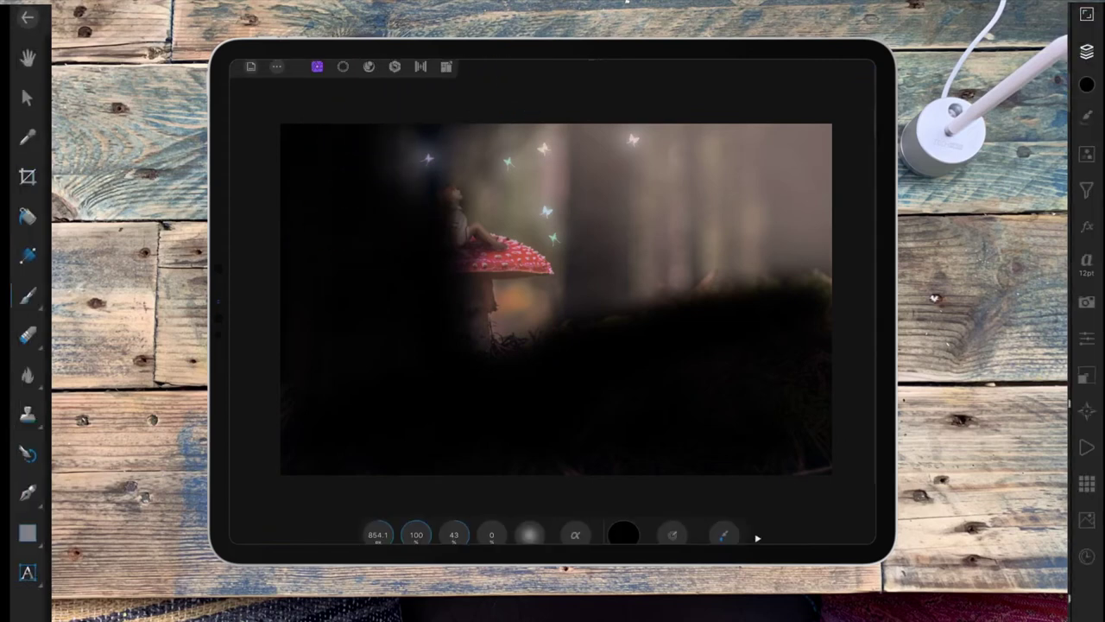
- Fade the dark shading layer to 39% opacity
click(1087, 52)
click(841, 119)
drag(867, 127, 783, 142)
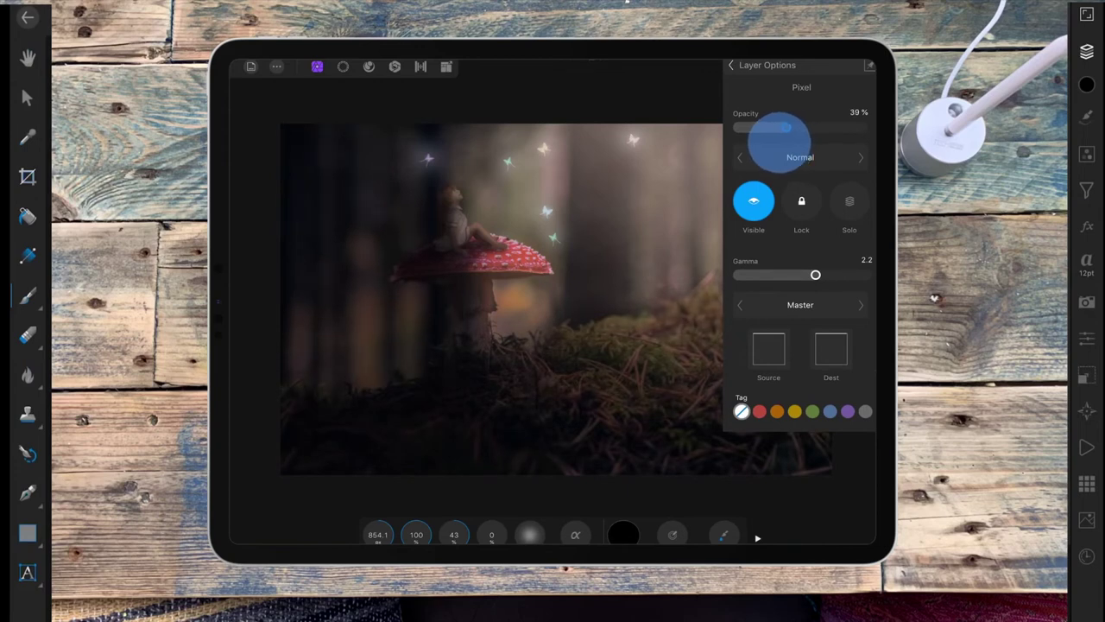
click(731, 65)
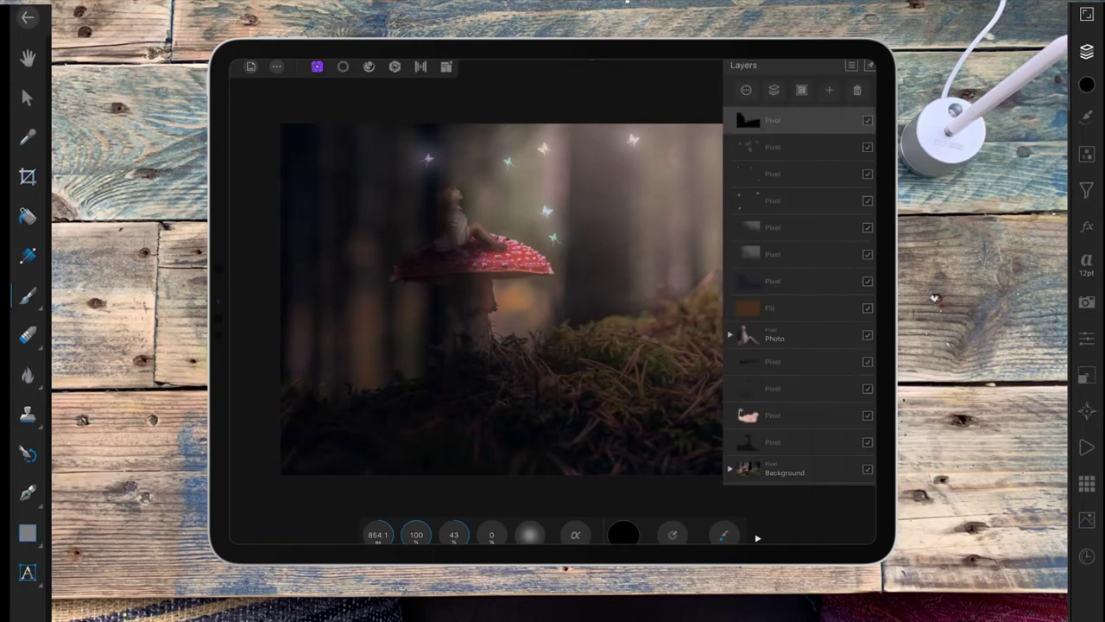
click(1087, 52)
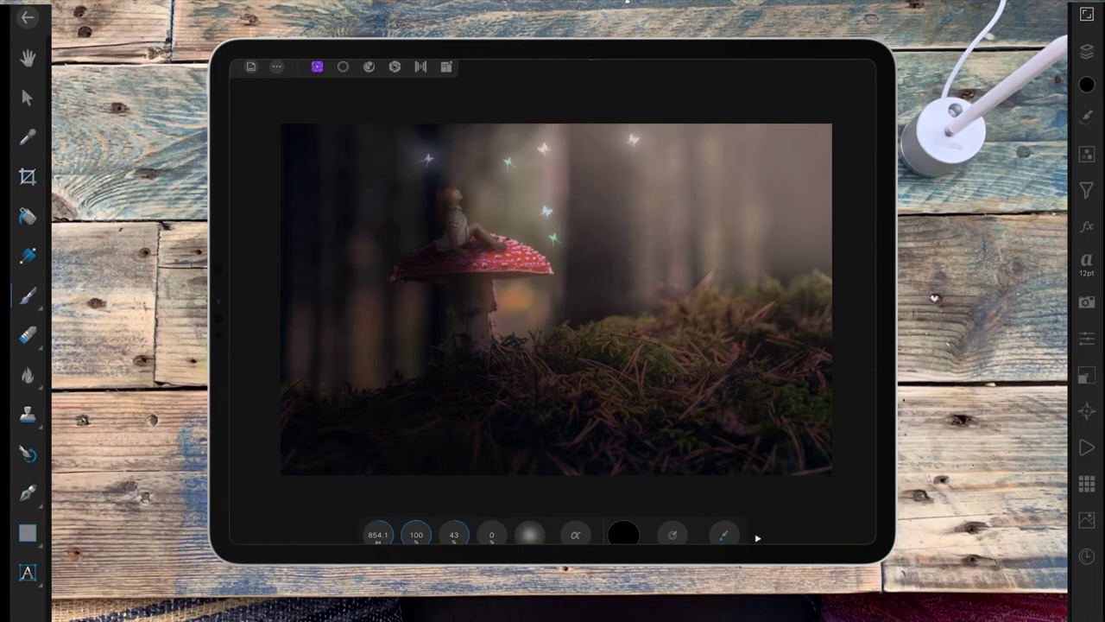
- Crop the composite inward from the left, right and bottom edges and apply the crop
click(28, 176)
drag(349, 297, 382, 297)
drag(770, 297, 676, 297)
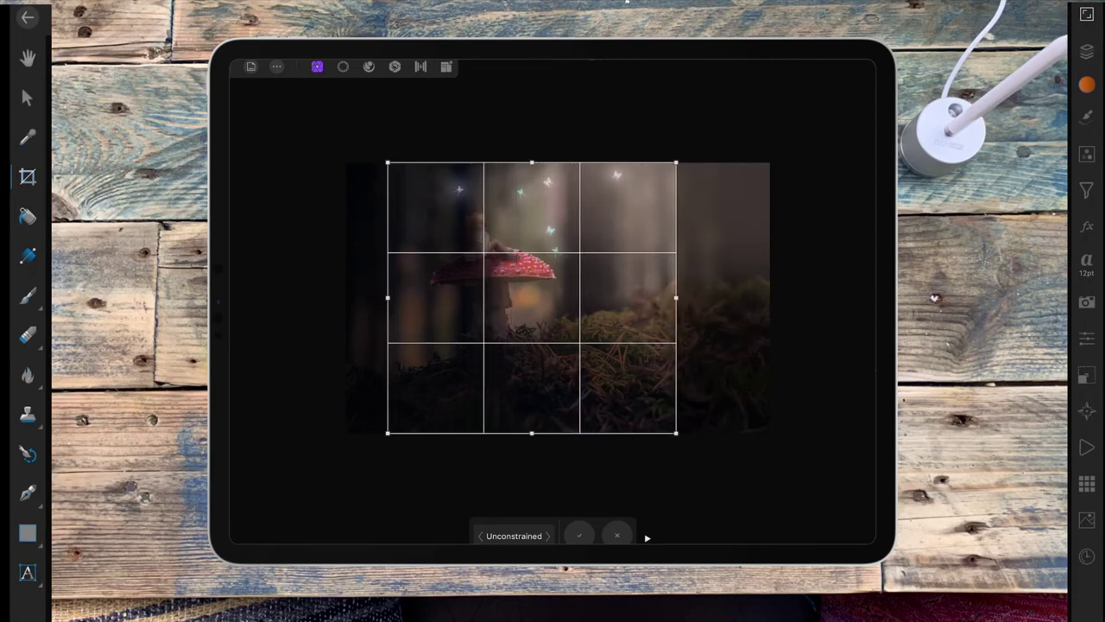
drag(532, 433, 530, 394)
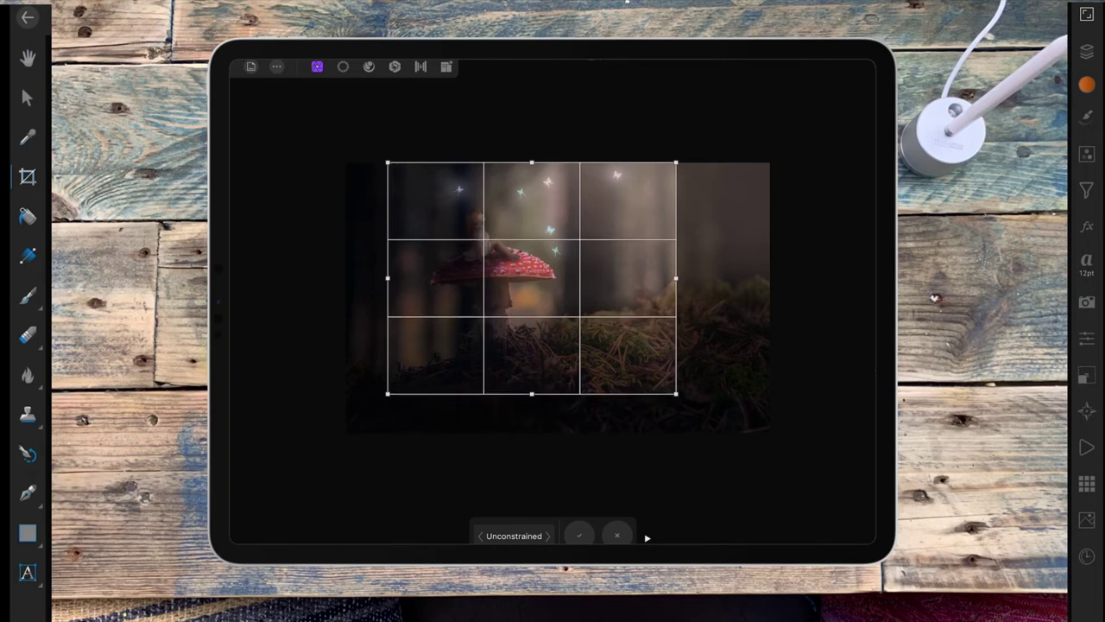
click(578, 535)
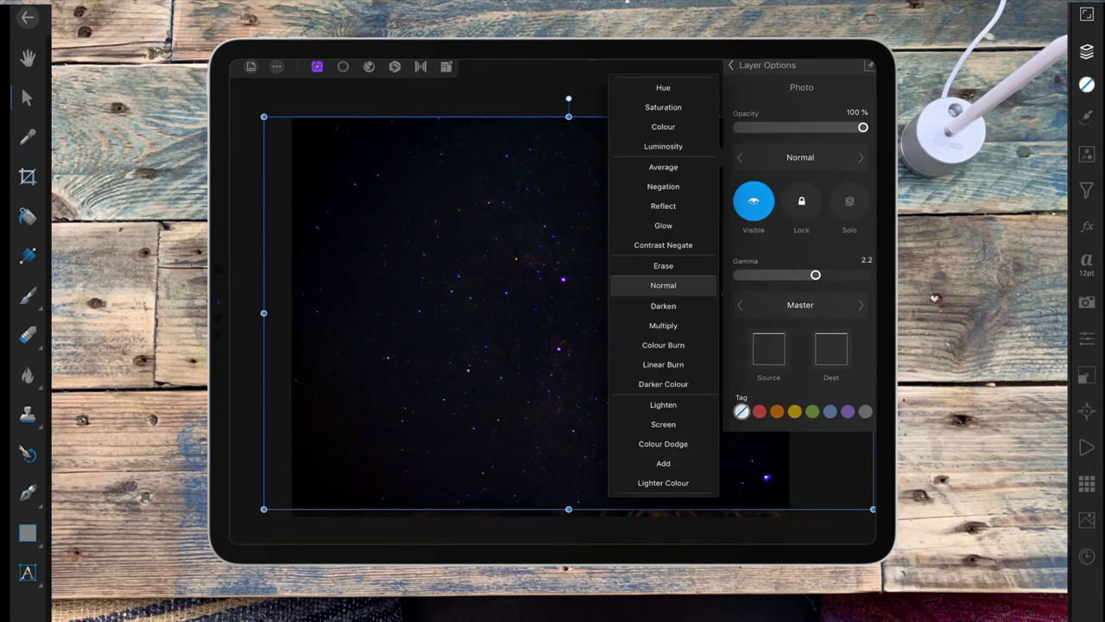
- Blend the starry-sky layer in Screen mode at 52% opacity, then select the dark Pixel layer below
click(663, 424)
scroll(544, 354, down, 3)
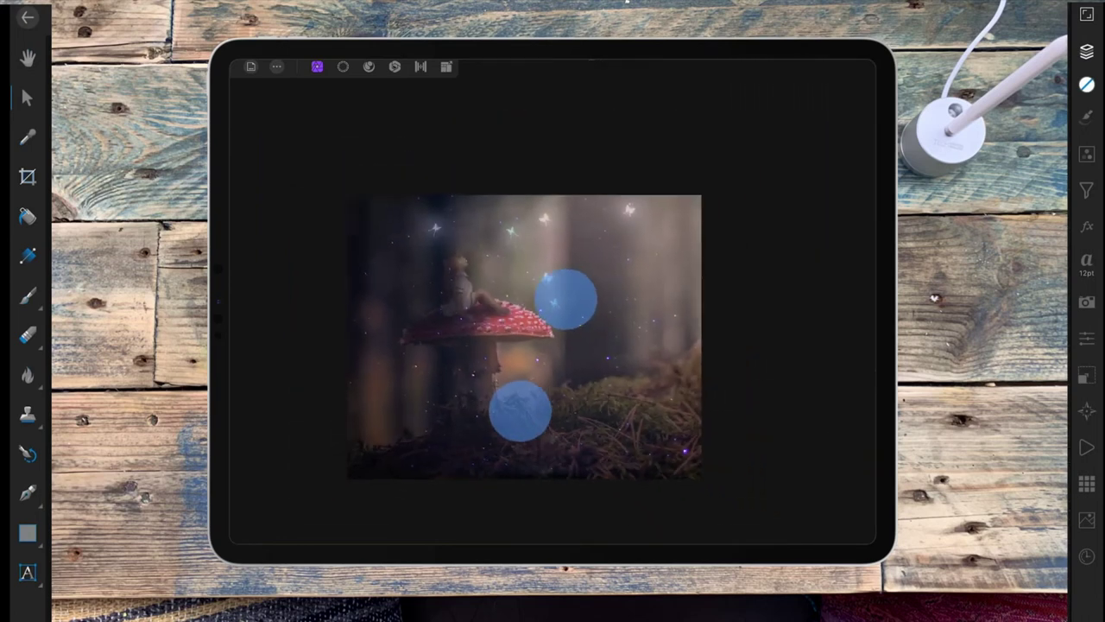
drag(863, 127, 803, 127)
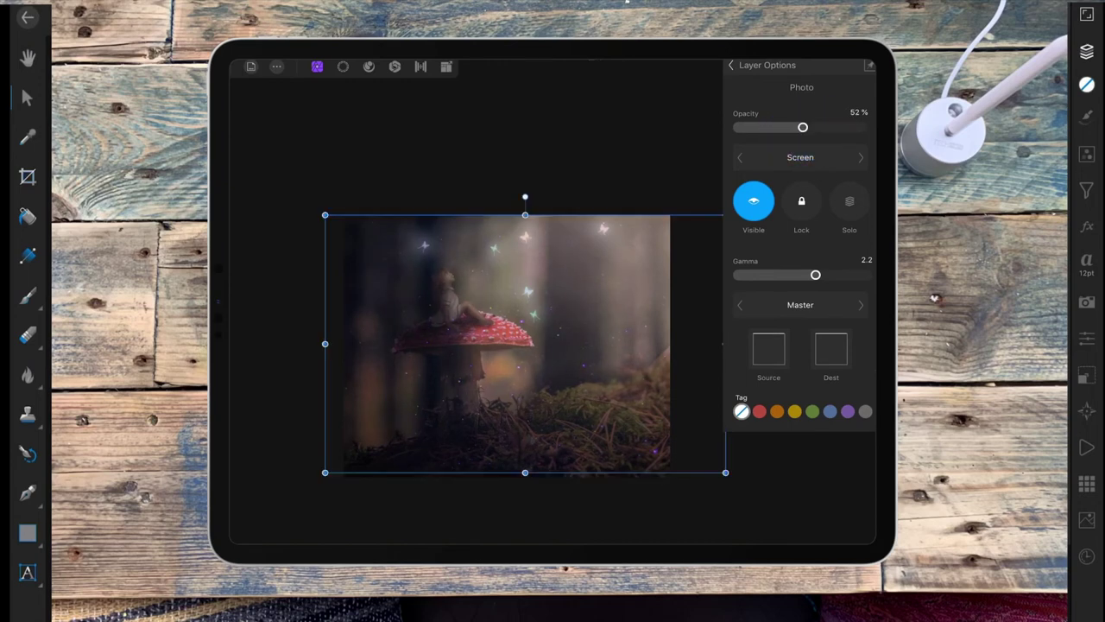
click(731, 65)
click(786, 147)
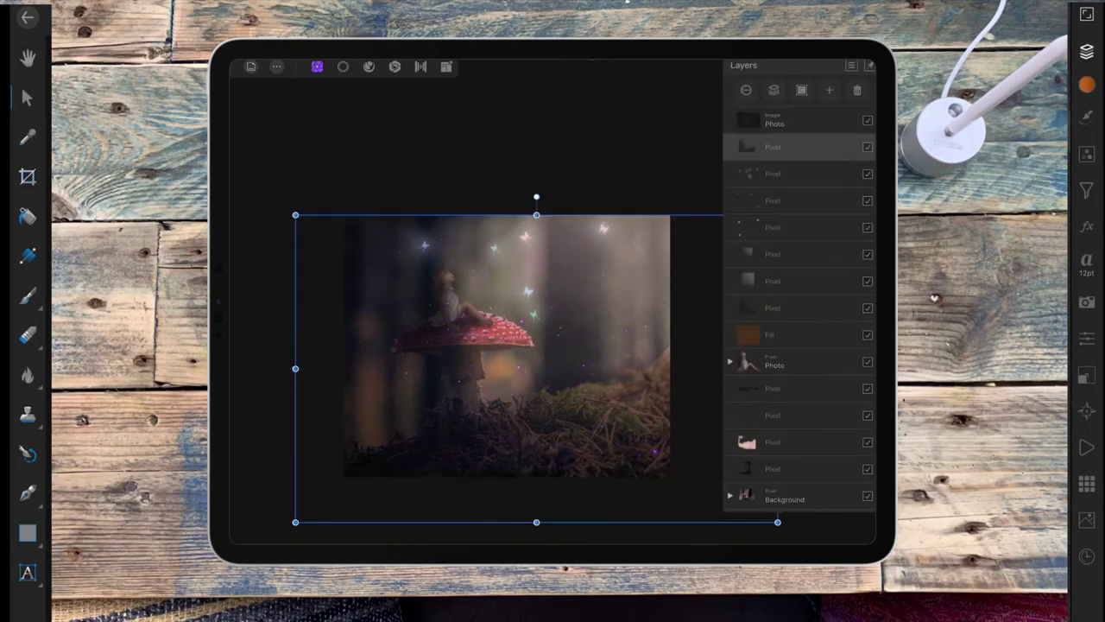
click(1086, 190)
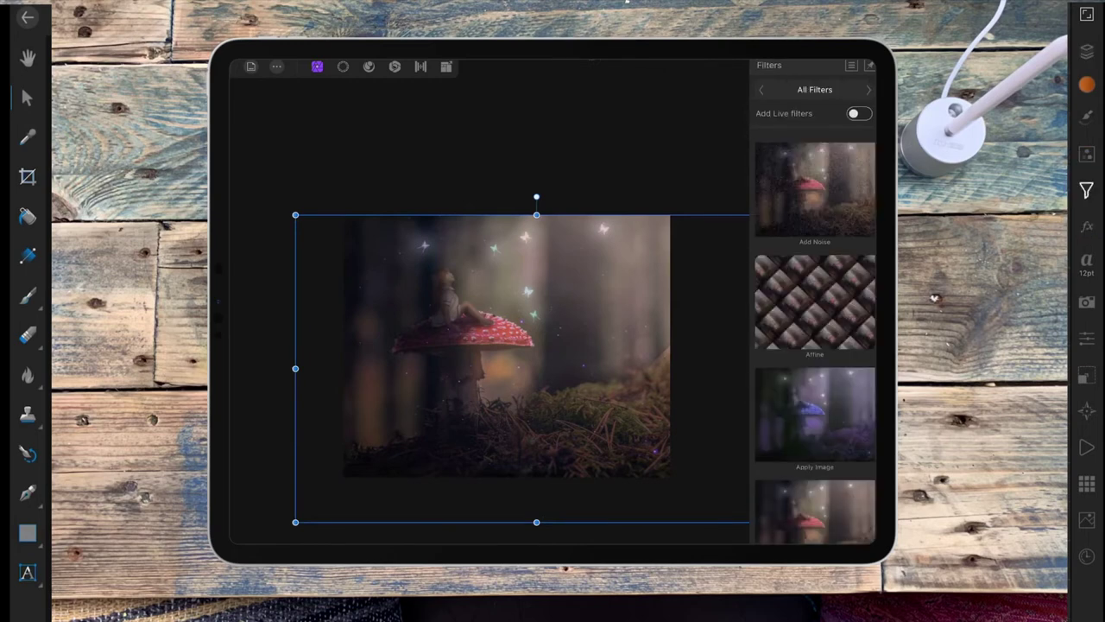
- Add a live Depth Of Field Blur filter and move it above the Pixel layer
click(814, 89)
click(694, 141)
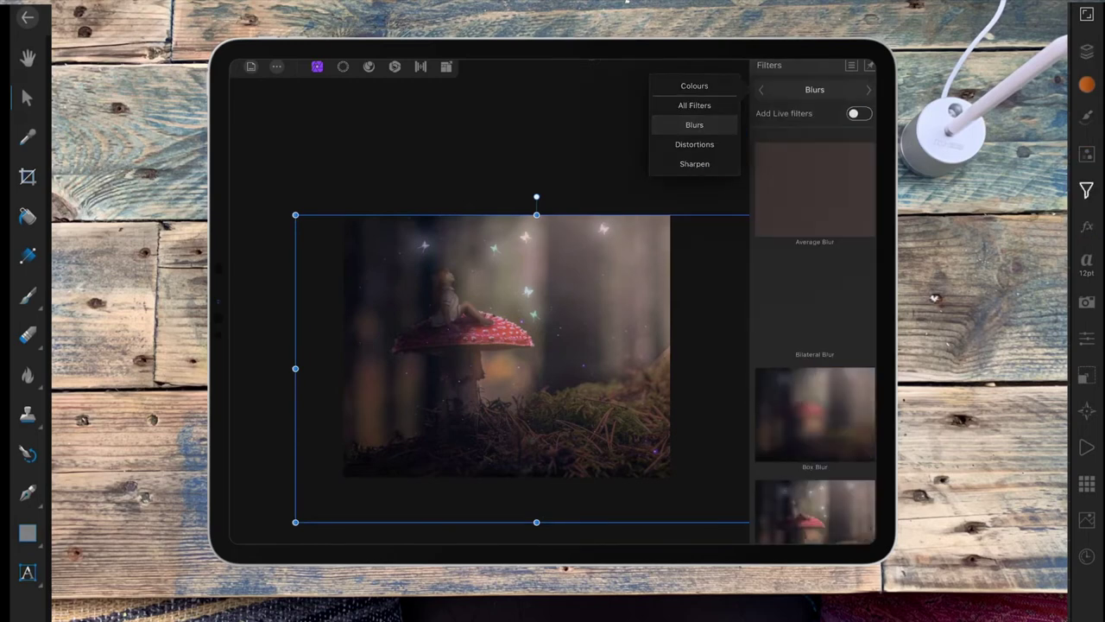
click(859, 113)
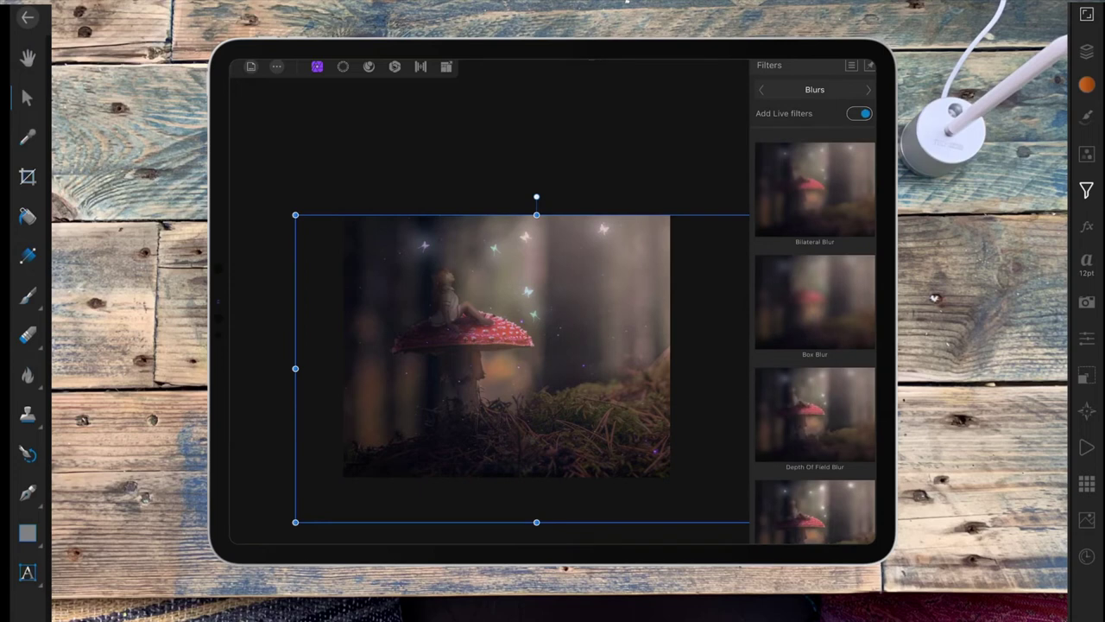
click(834, 290)
click(1086, 52)
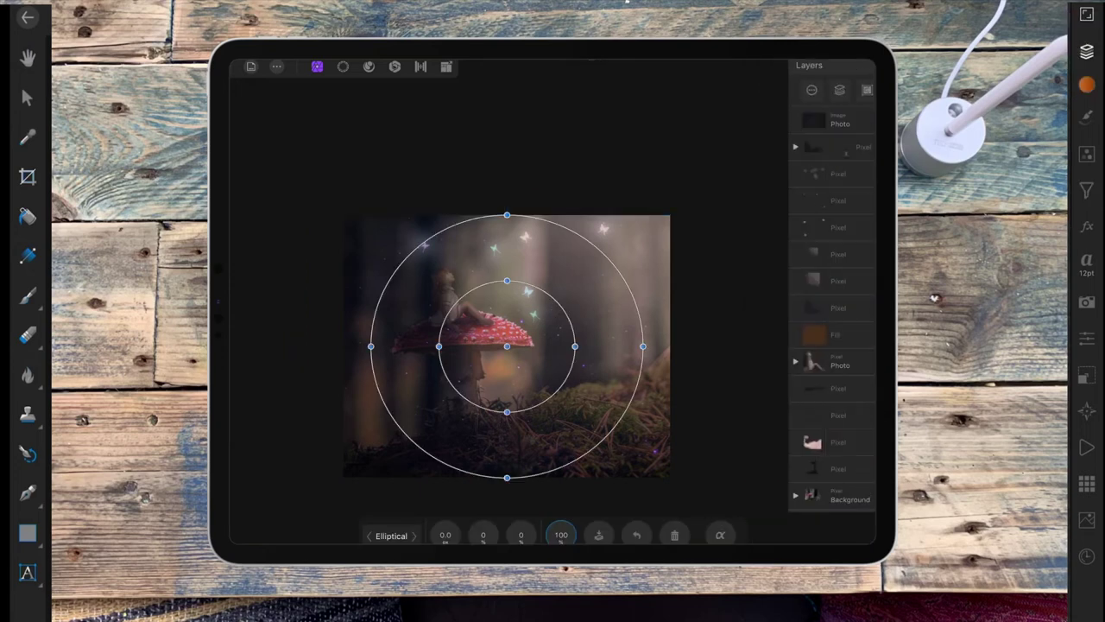
click(808, 171)
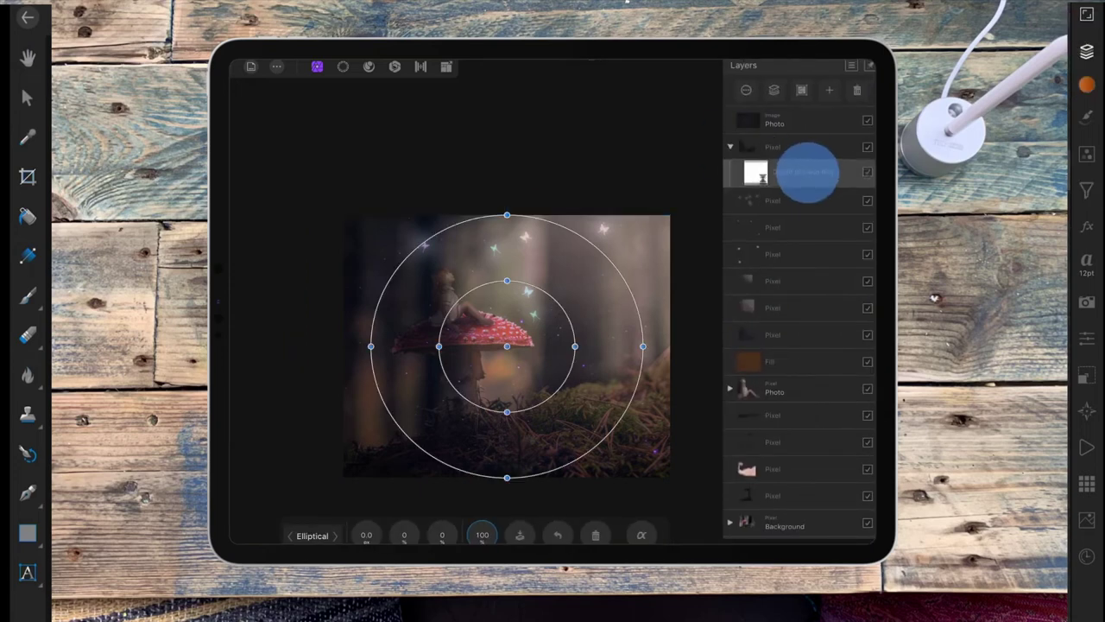
drag(807, 171, 802, 139)
- Tilt the focus ellipse over the fairy and mushroom cap, with roughly 8.8 px blur radius
drag(507, 347, 472, 322)
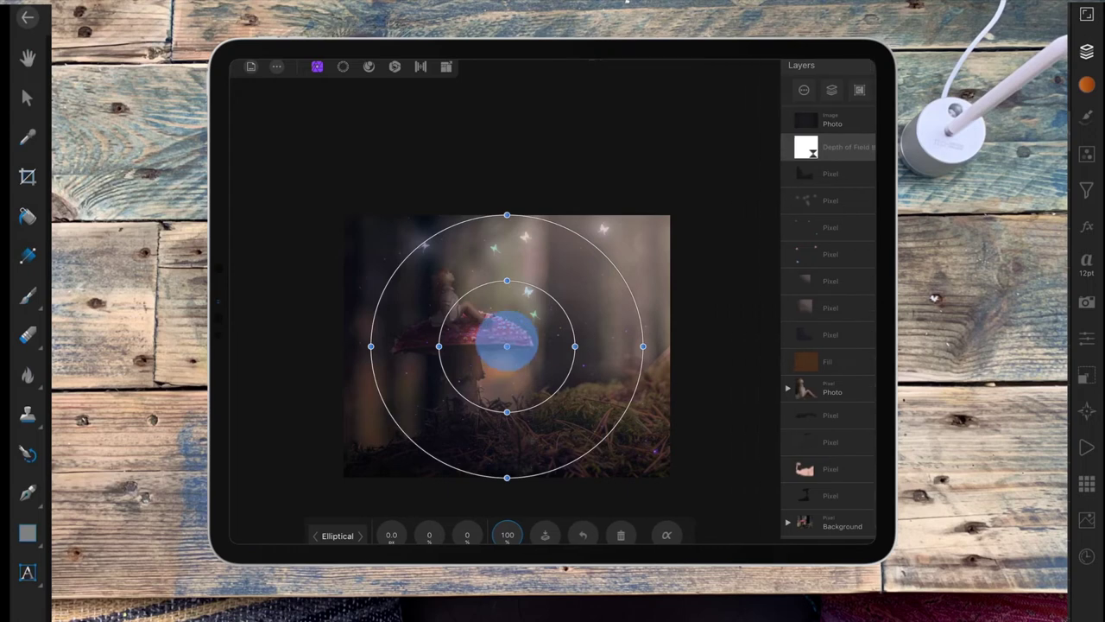
mouse_move(525, 522)
mouse_down()
mouse_move(544, 518)
mouse_move(498, 518)
mouse_up()
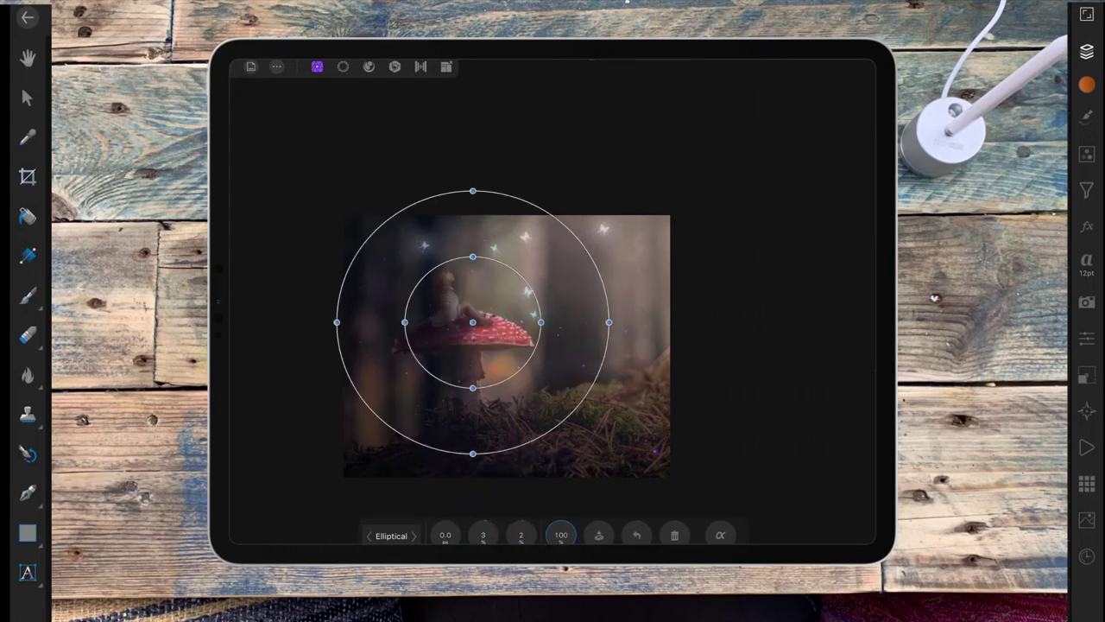
drag(521, 528, 533, 527)
drag(444, 528, 469, 516)
click(720, 535)
drag(609, 322, 646, 261)
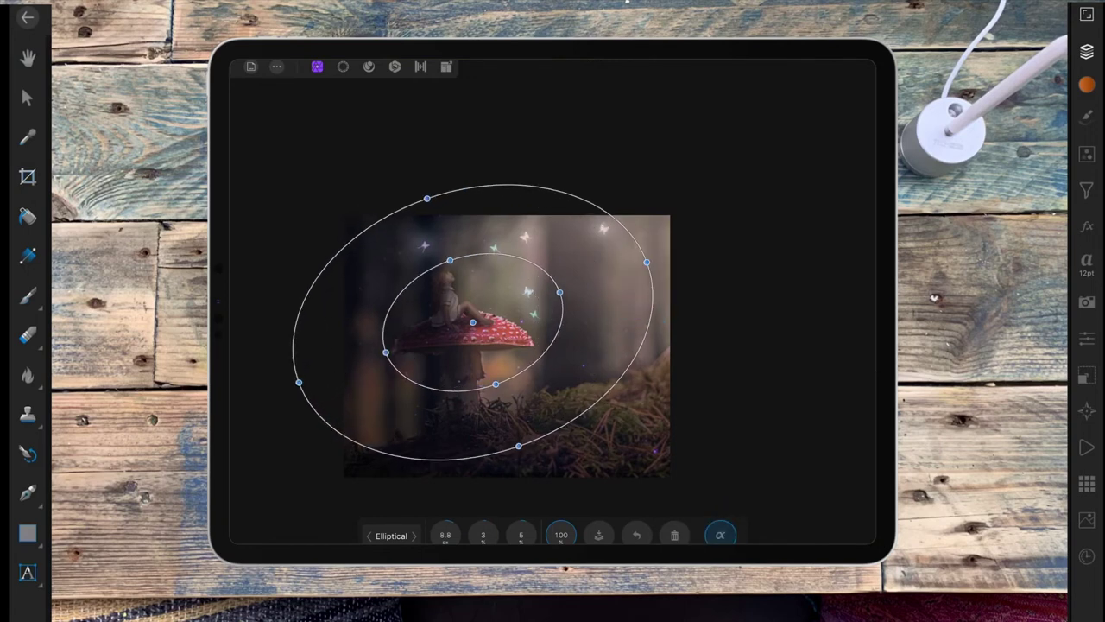
drag(472, 322, 503, 286)
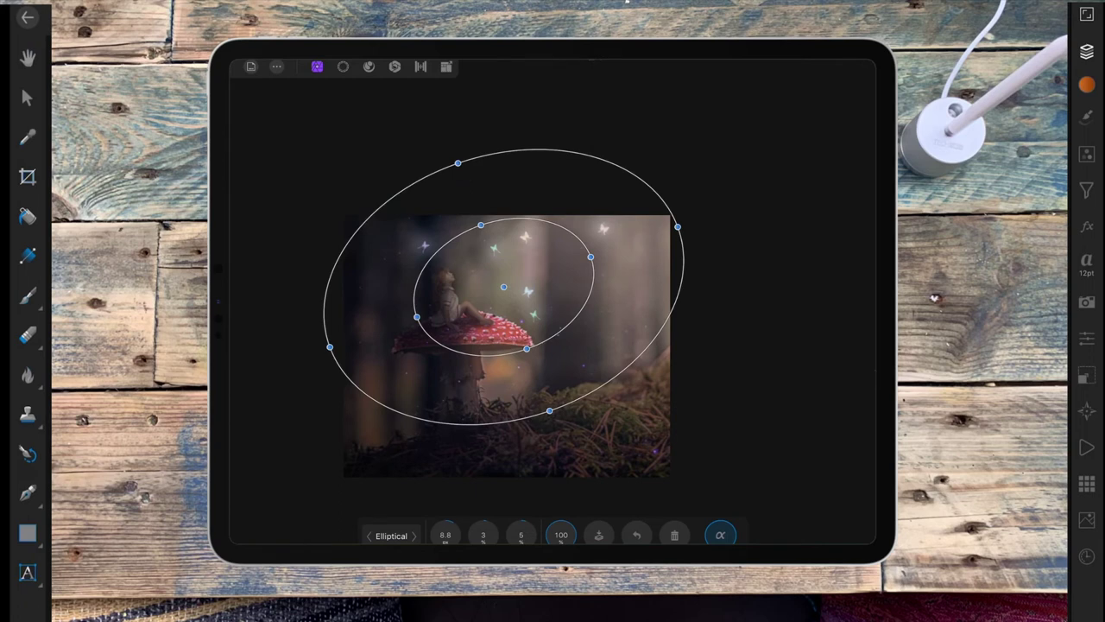
drag(521, 534, 537, 528)
click(483, 535)
click(27, 58)
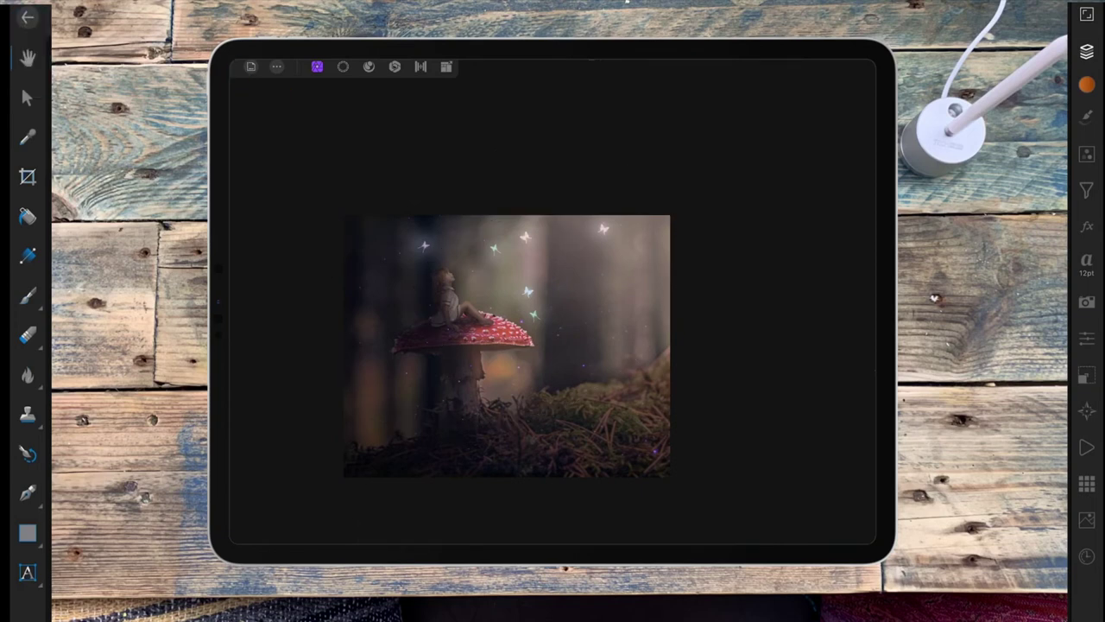
- Select the Depth of Field Blur layer in the layers list
scroll(647, 354, up, 3)
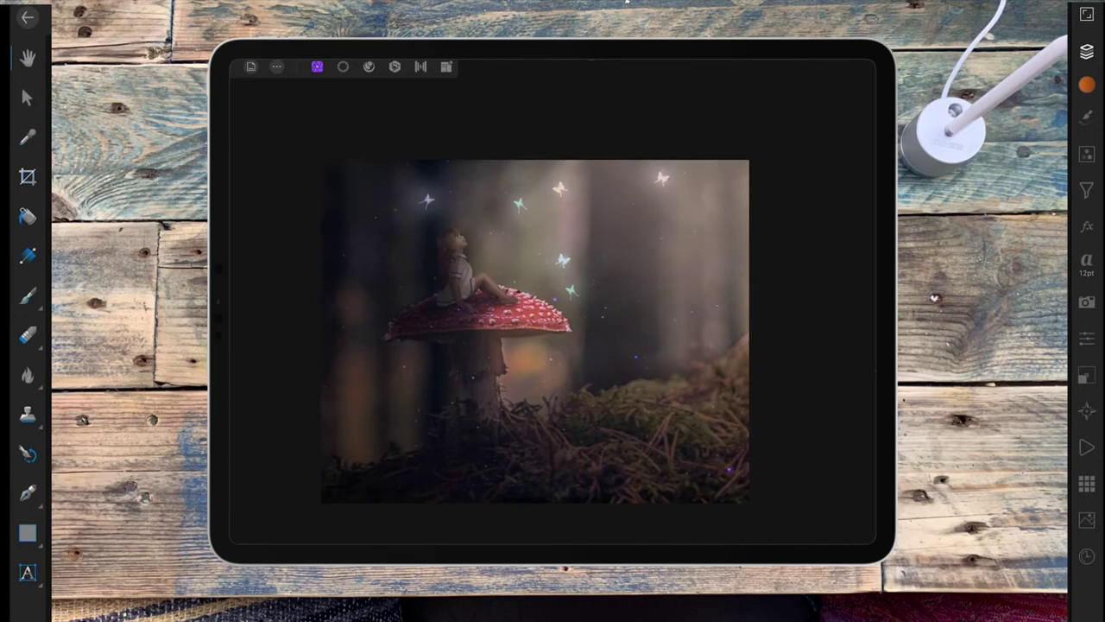
click(1086, 51)
click(794, 120)
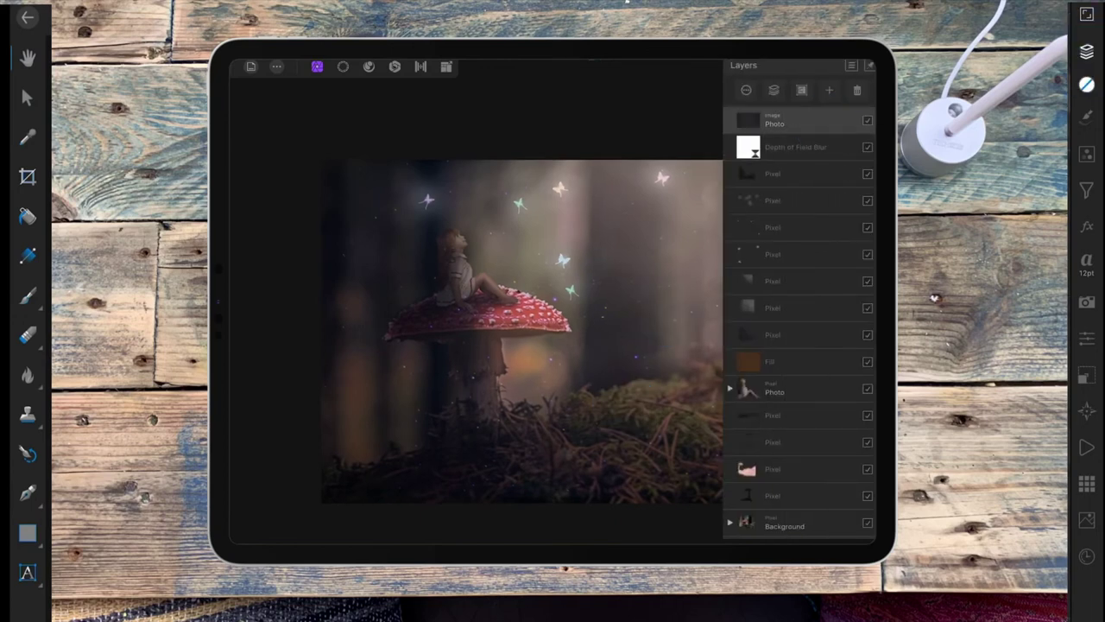
click(794, 147)
- Choose the Light Beam 1 brush from the brush library
click(1086, 117)
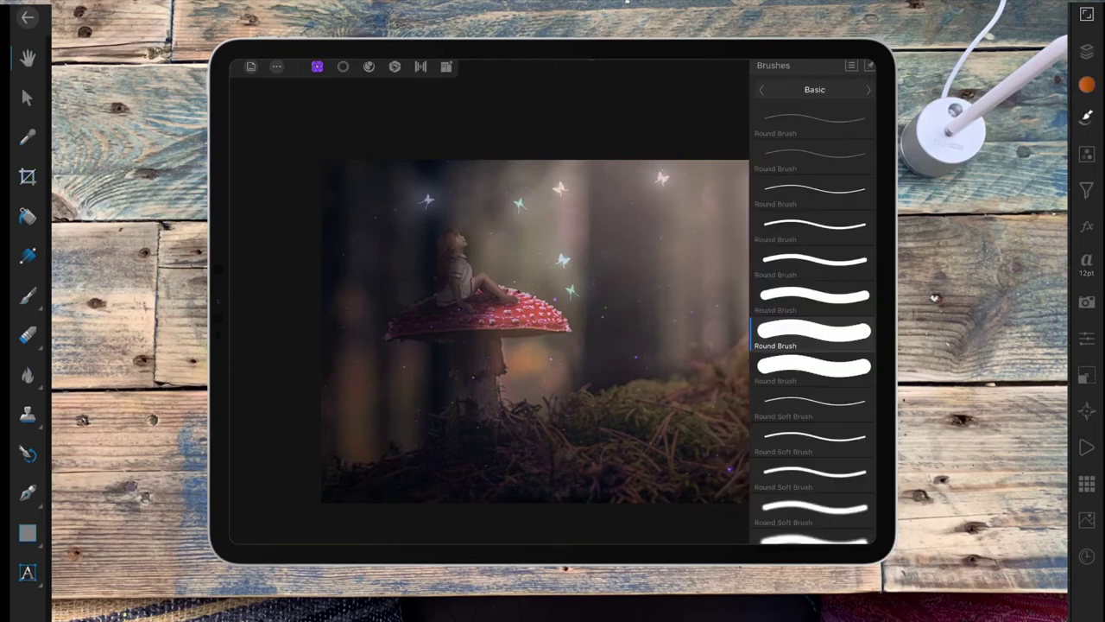
click(815, 89)
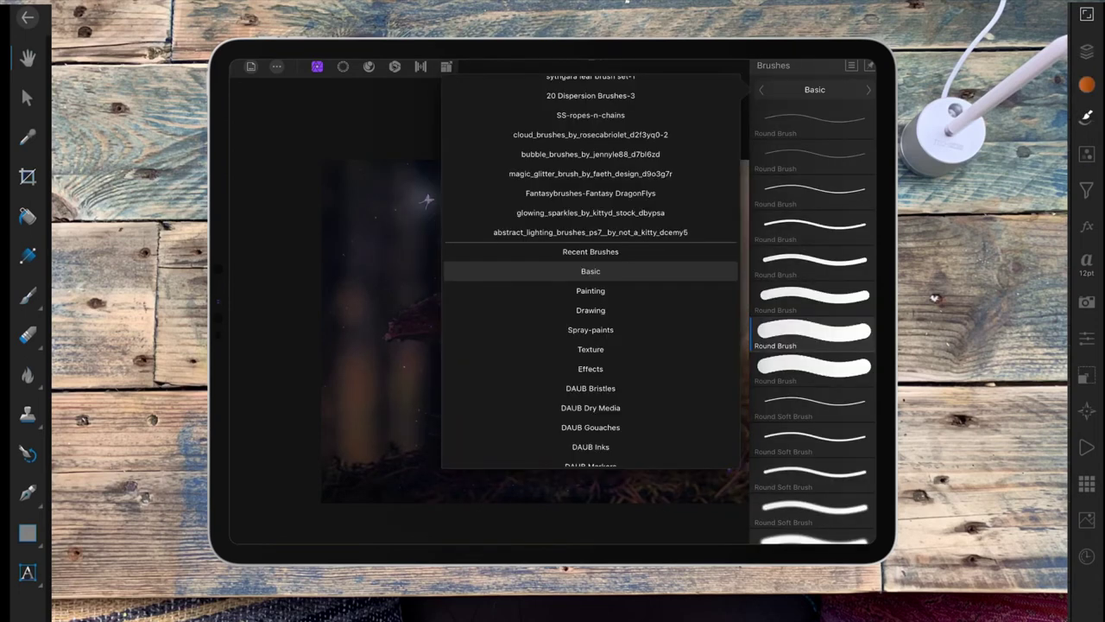
drag(696, 210, 691, 394)
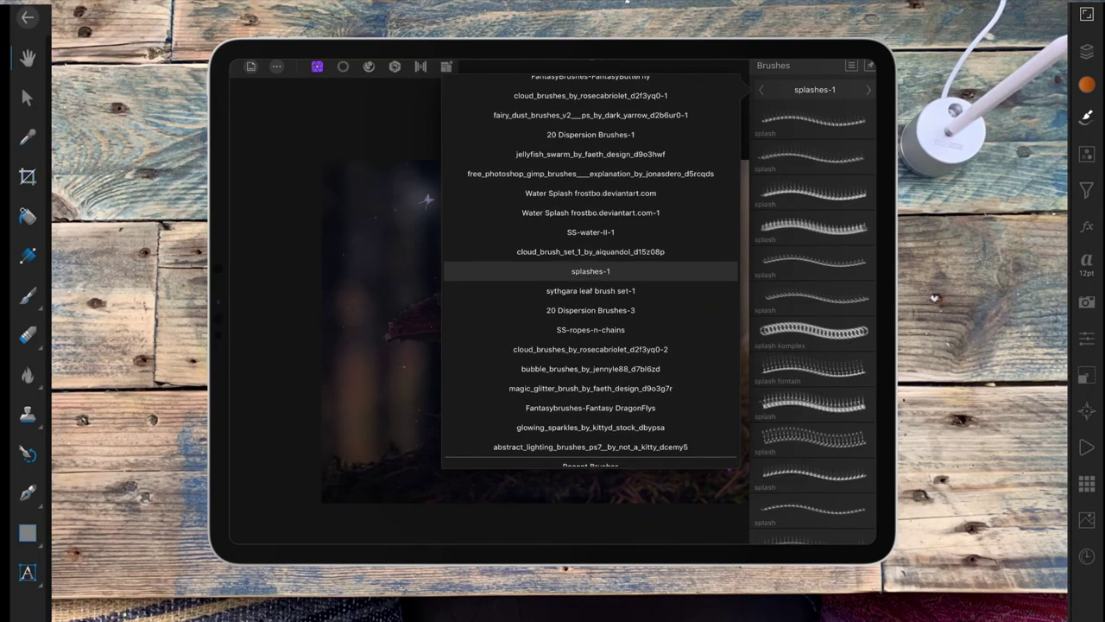
drag(685, 222, 683, 306)
mouse_move(691, 348)
mouse_down()
mouse_move(691, 323)
mouse_move(683, 358)
mouse_up()
click(590, 264)
drag(859, 276, 860, 234)
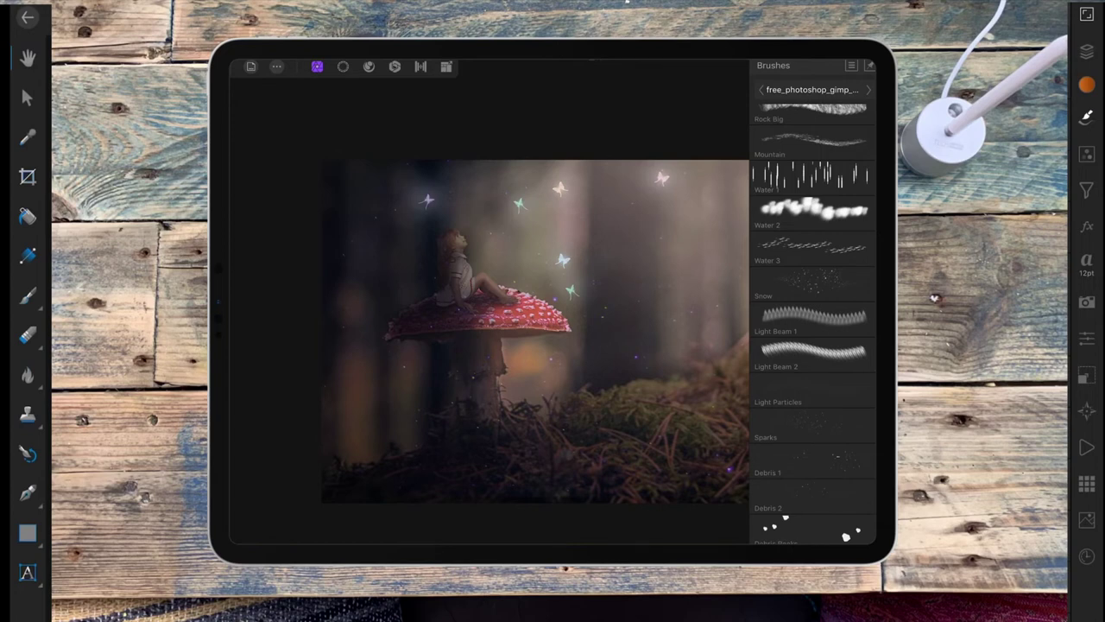
click(812, 320)
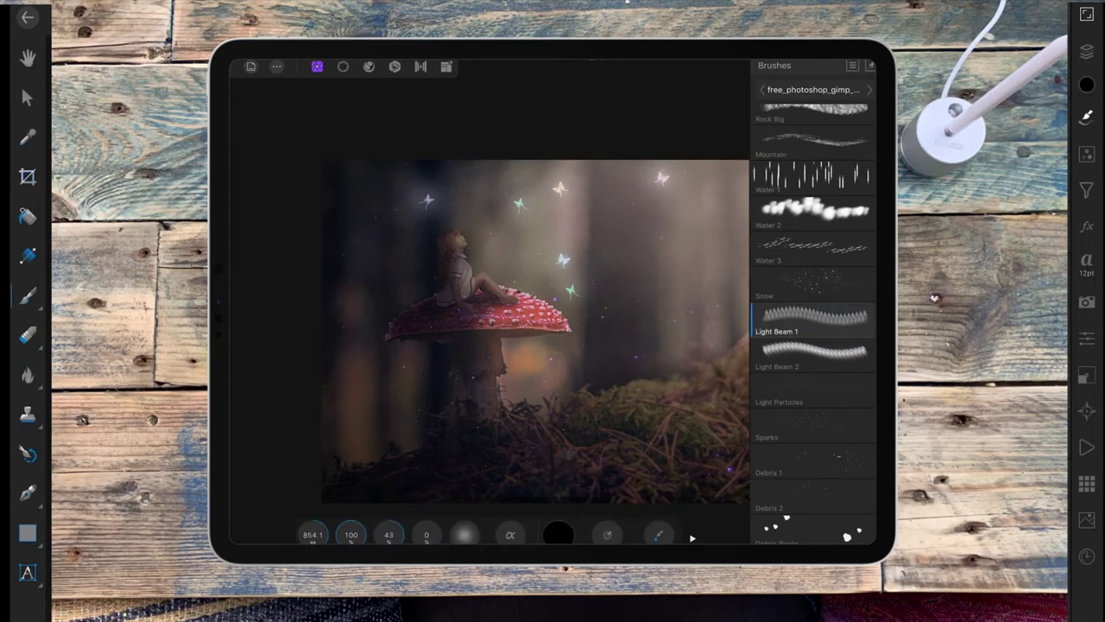
- Set the brush to white and stamp light rays near the top right on a new pixel layer
click(623, 533)
click(672, 444)
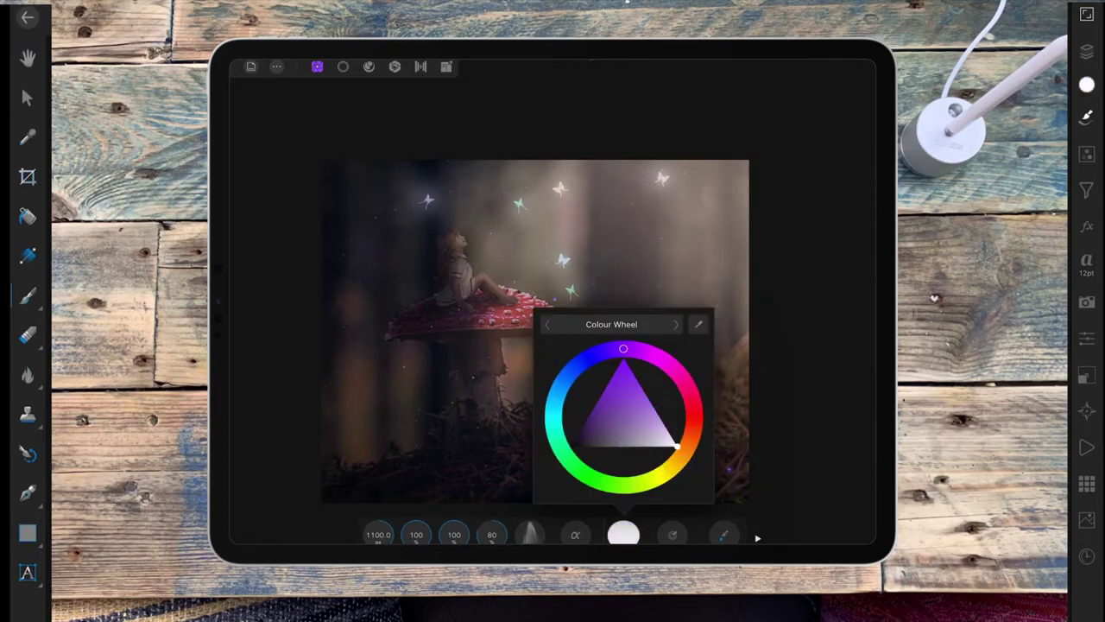
click(623, 533)
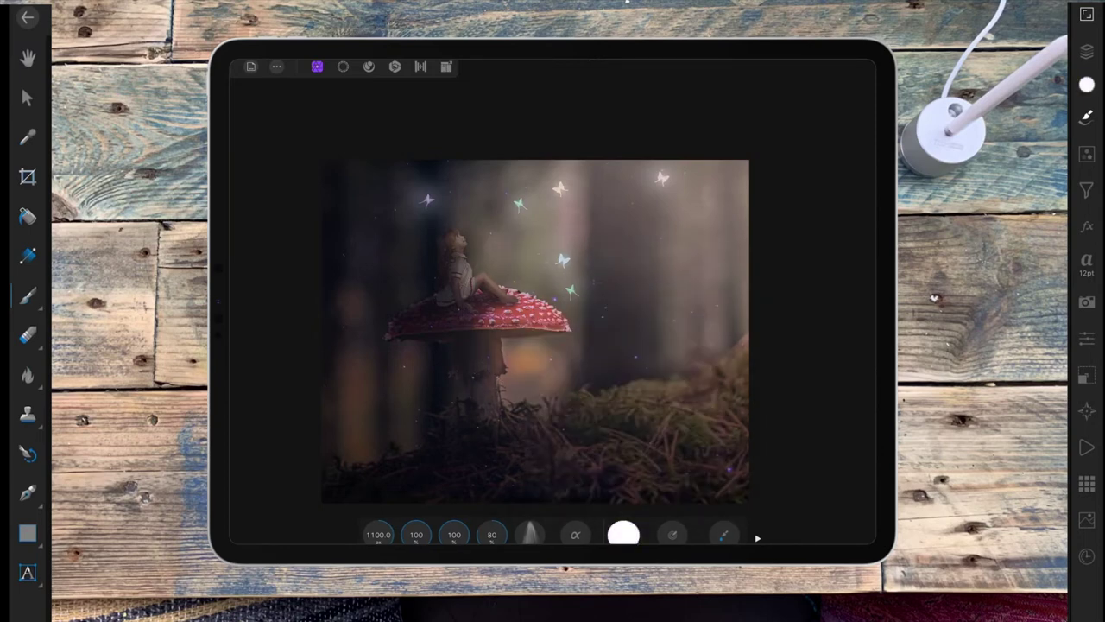
click(1087, 52)
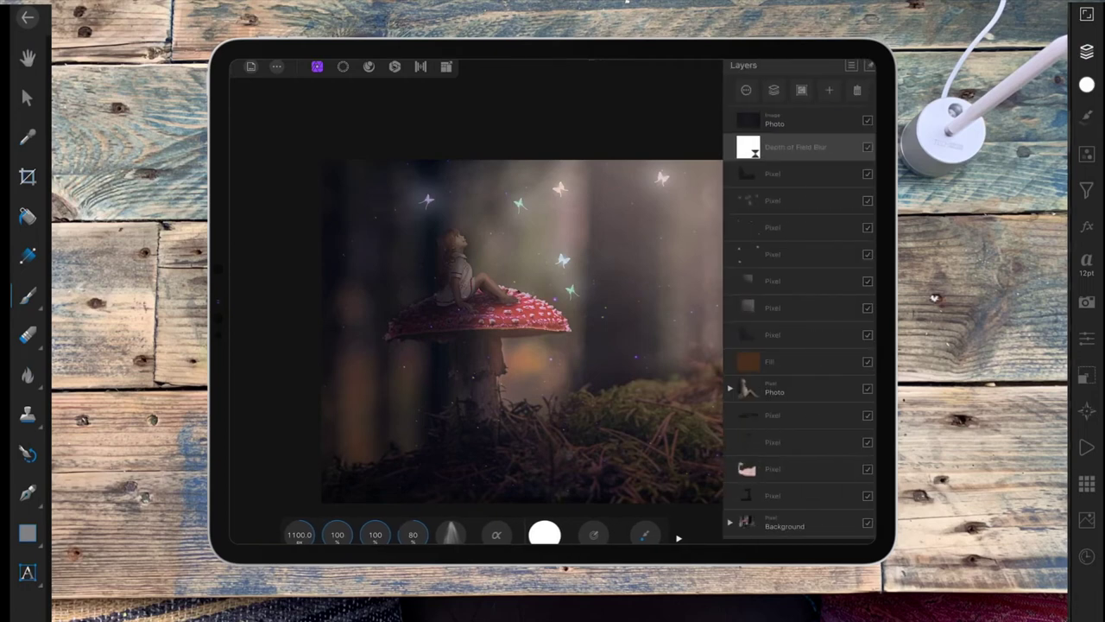
click(796, 147)
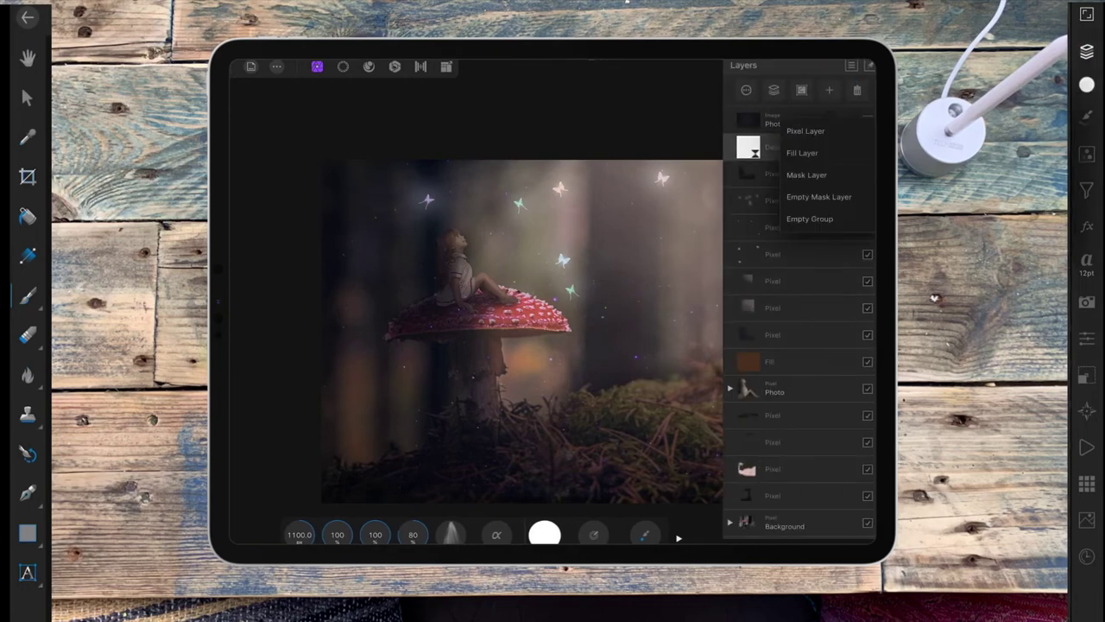
click(1087, 51)
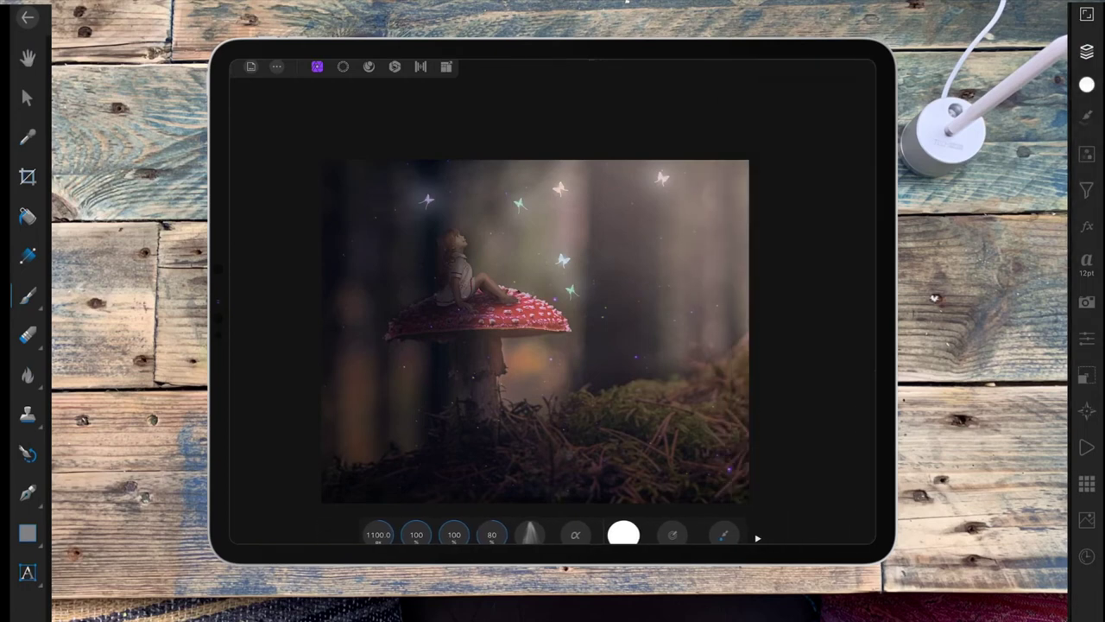
click(695, 172)
- Rotate, enlarge and reposition the light rays to slant diagonally over the fairy and mushroom
click(26, 97)
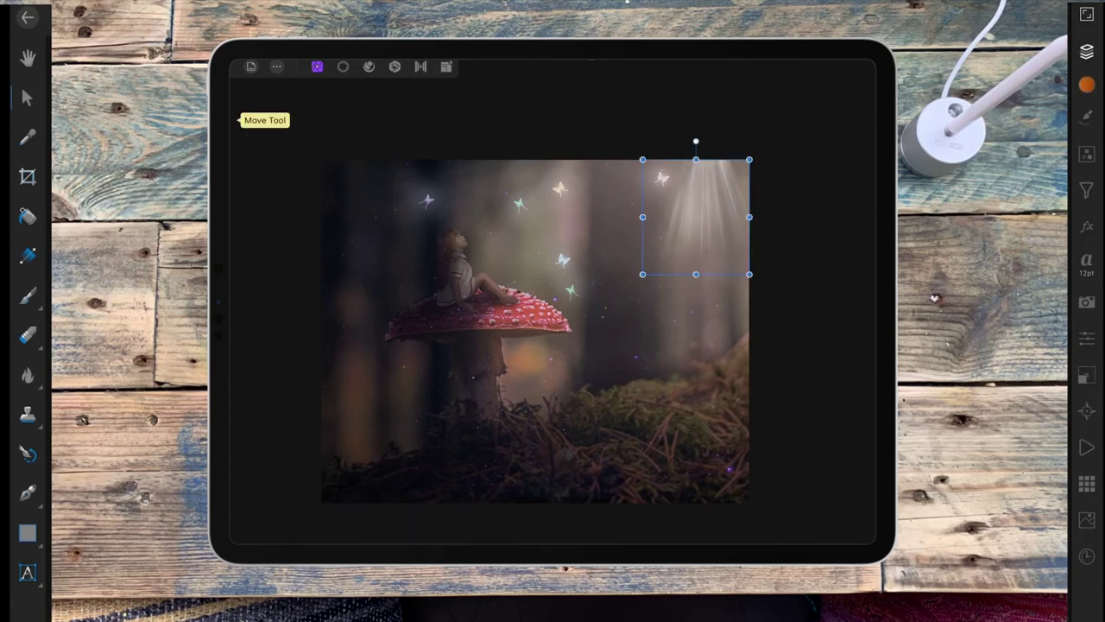
mouse_move(696, 140)
mouse_down()
mouse_move(778, 112)
mouse_move(777, 98)
mouse_up()
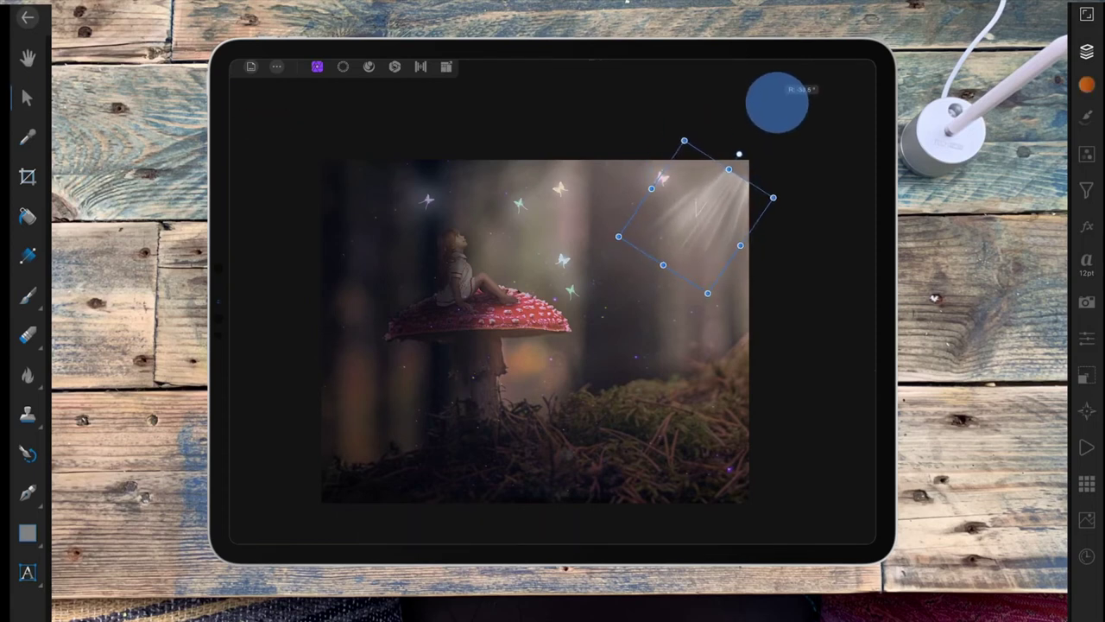
drag(703, 293, 610, 470)
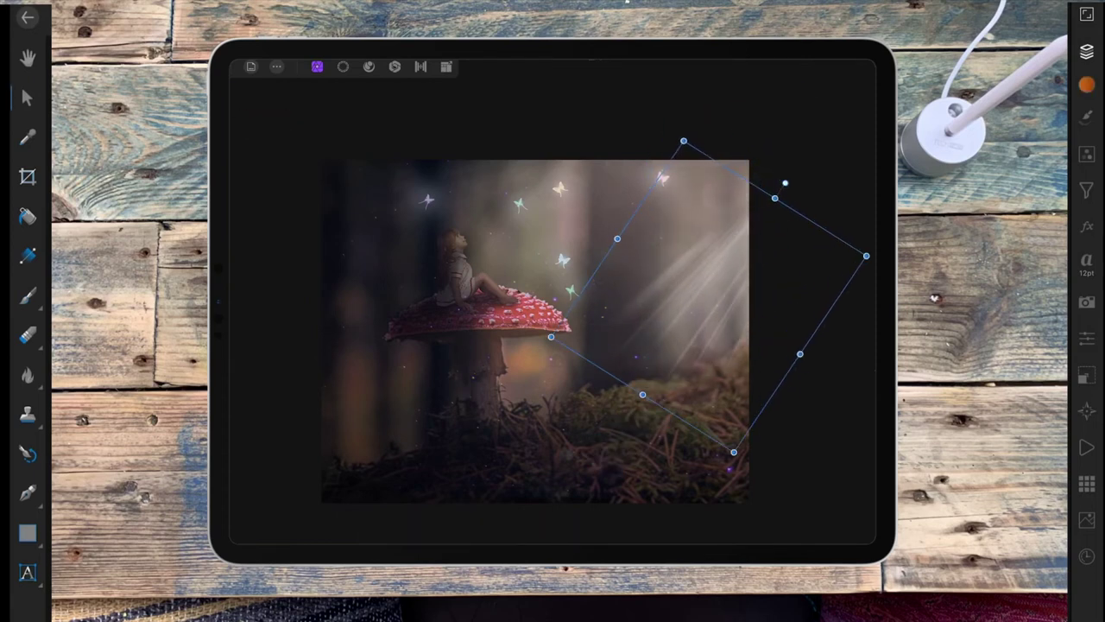
drag(747, 259, 617, 333)
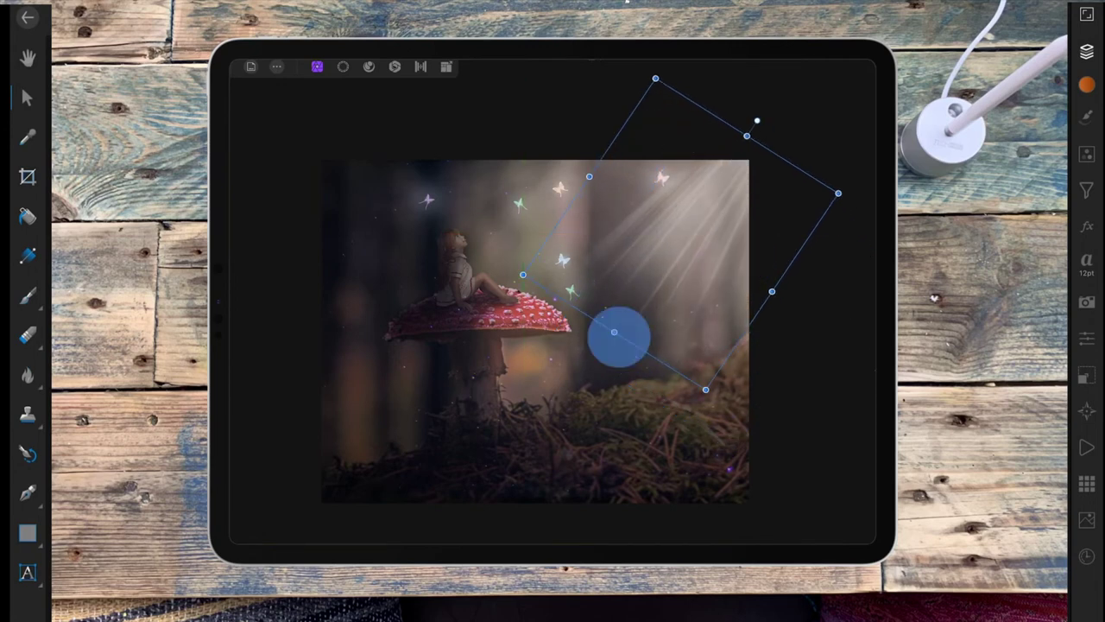
mouse_move(756, 121)
mouse_down()
mouse_move(784, 123)
mouse_move(769, 104)
mouse_move(789, 94)
mouse_move(846, 101)
mouse_move(826, 138)
mouse_up()
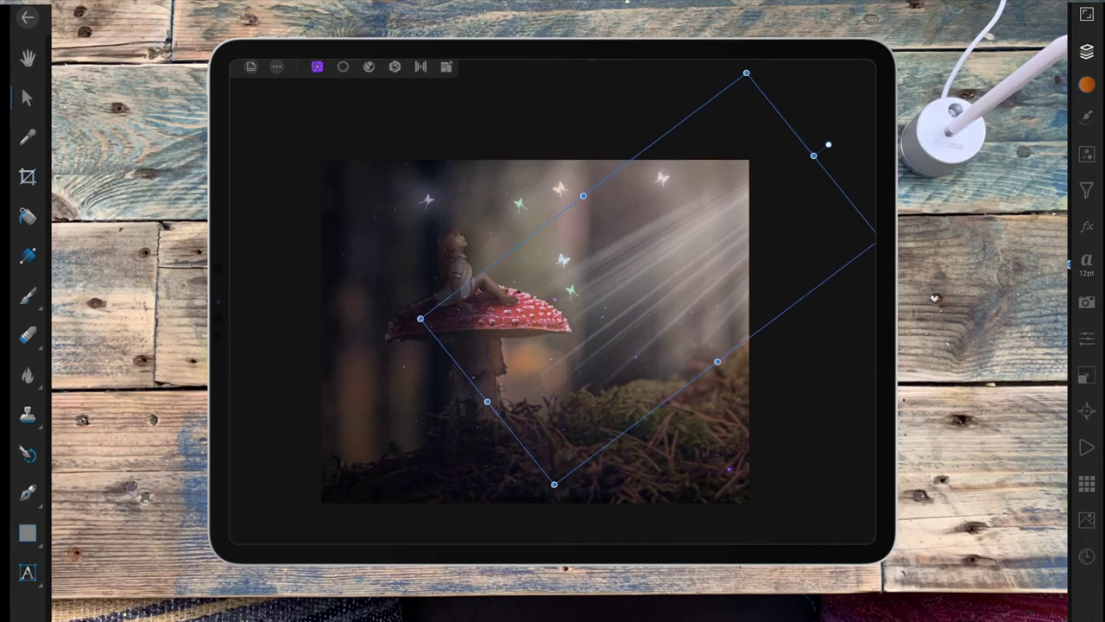
drag(758, 252, 727, 212)
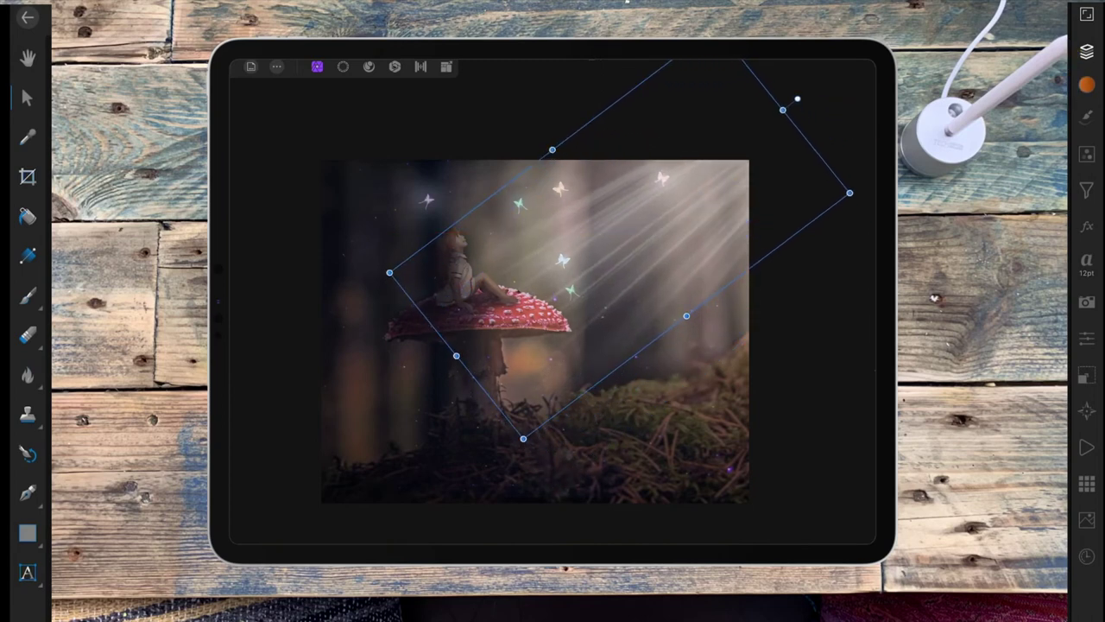
drag(849, 193, 853, 192)
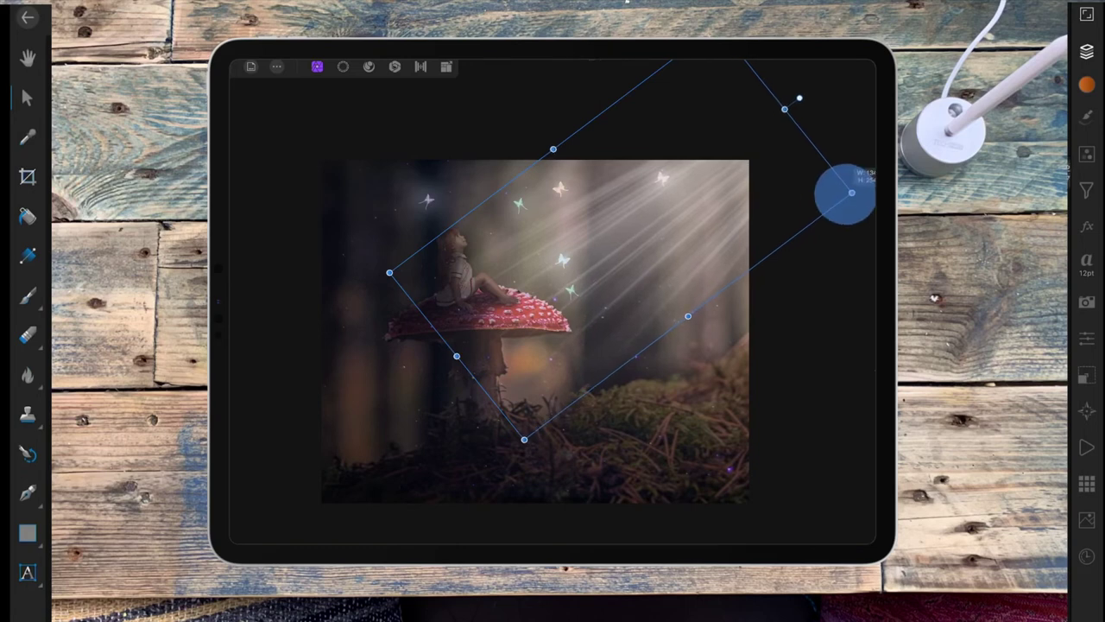
- Blend the light rays in Screen mode at reduced opacity
click(870, 89)
click(760, 111)
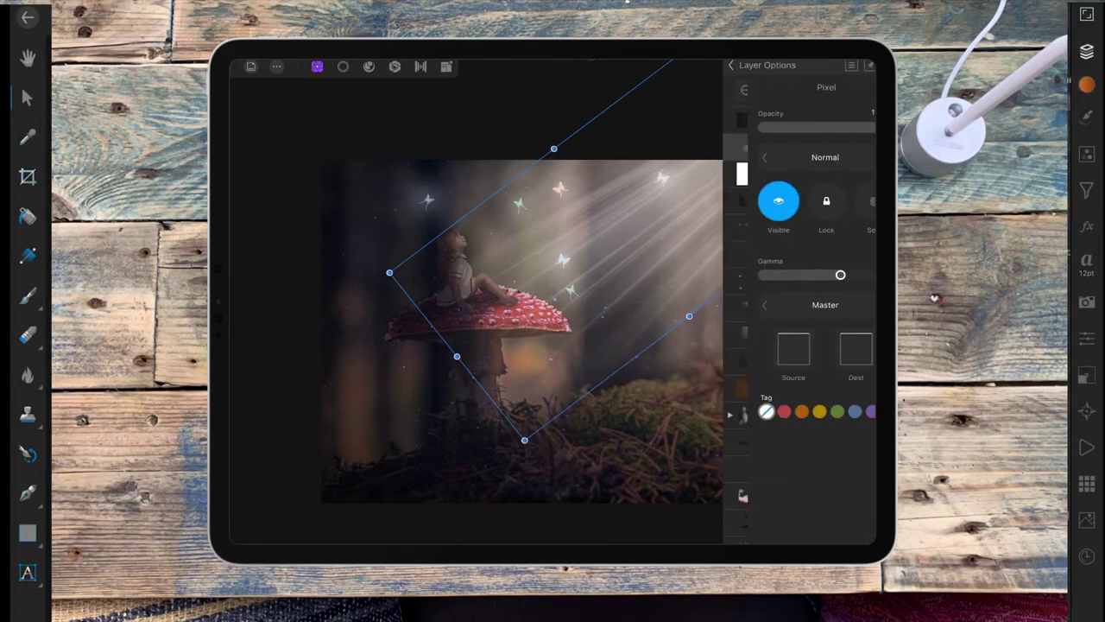
click(800, 157)
click(663, 424)
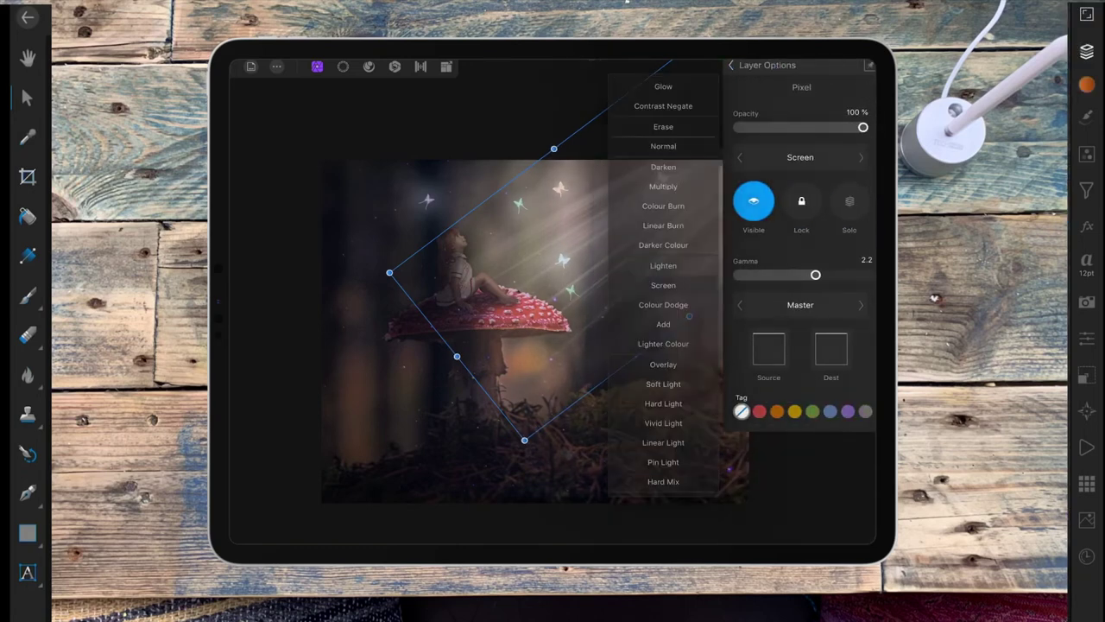
drag(862, 127, 807, 127)
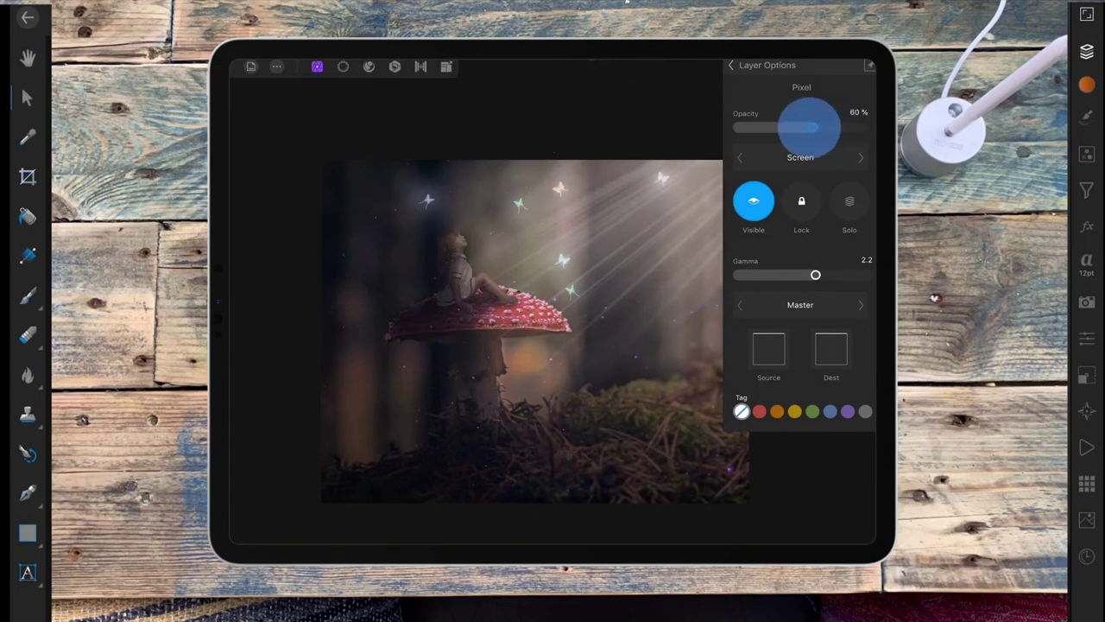
click(730, 65)
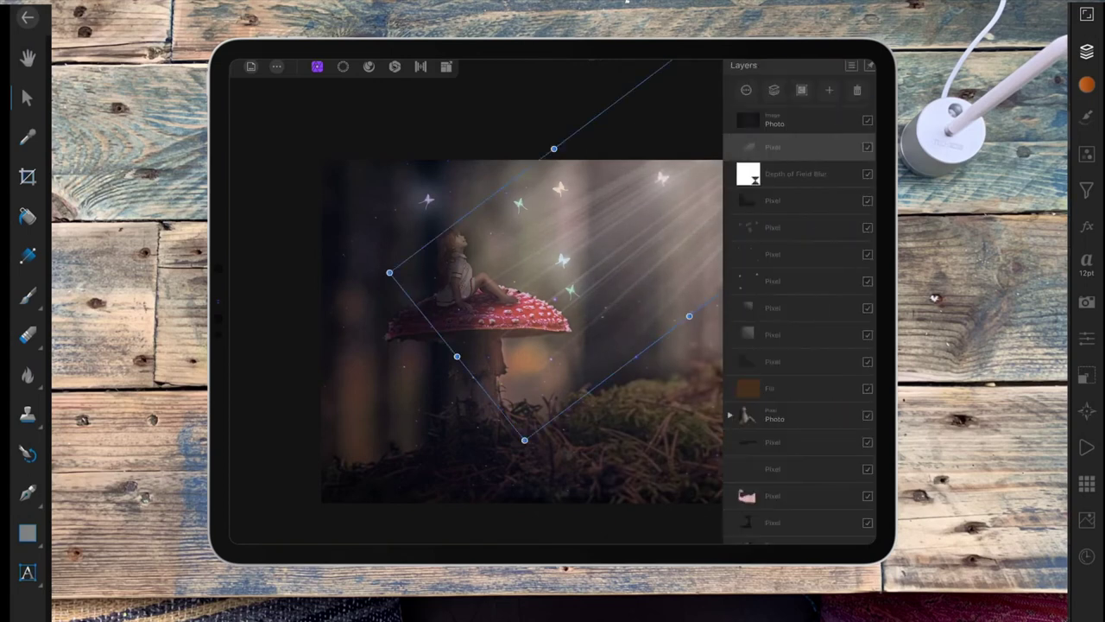
- Select the larger layer beneath the rays and drop the transform handles
click(1087, 52)
click(559, 328)
click(566, 345)
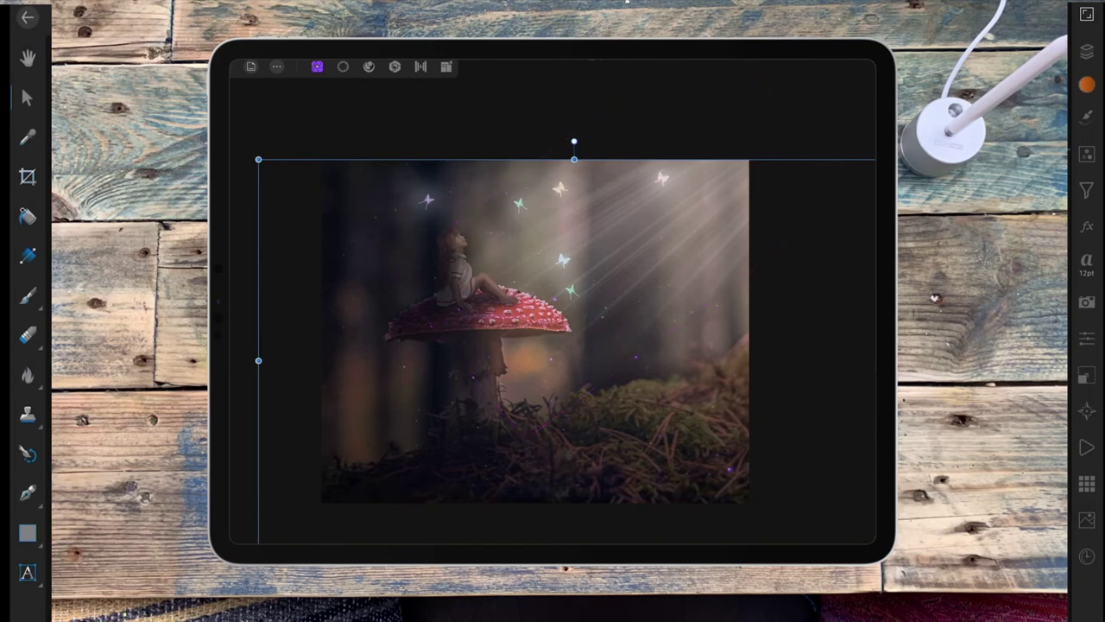
click(27, 57)
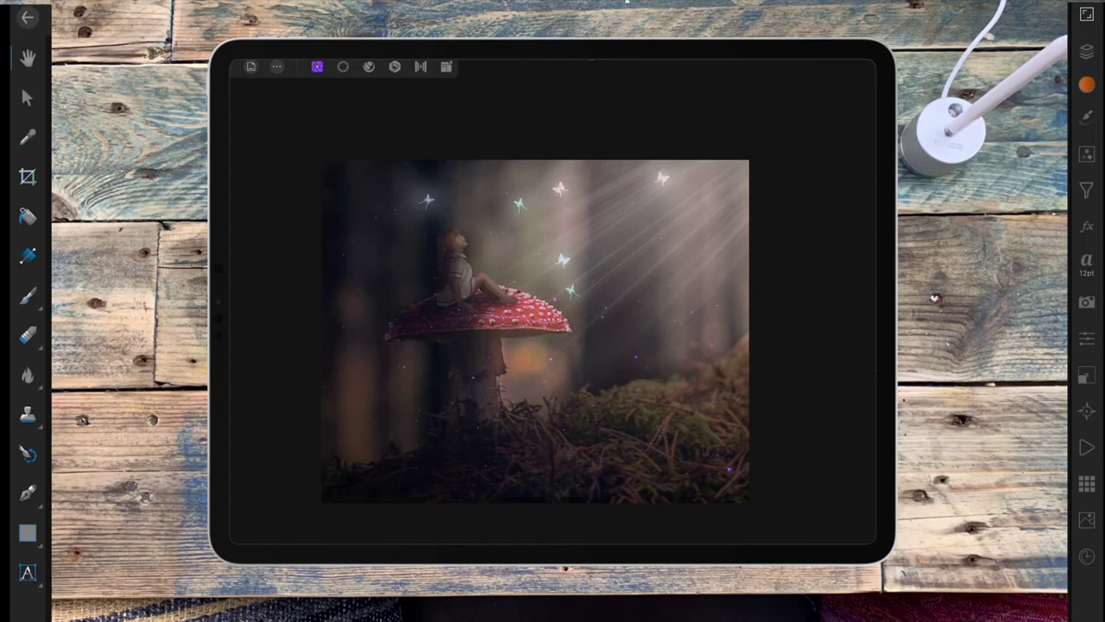
click(1085, 51)
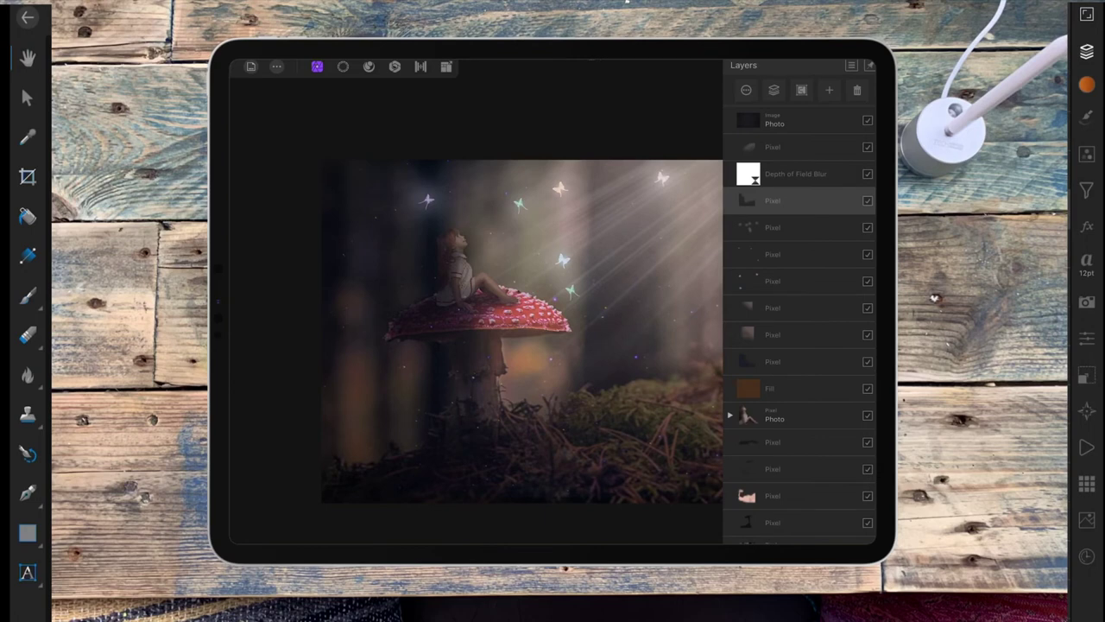
- Add a new pixel layer and select a fully soft round Basic brush
click(829, 90)
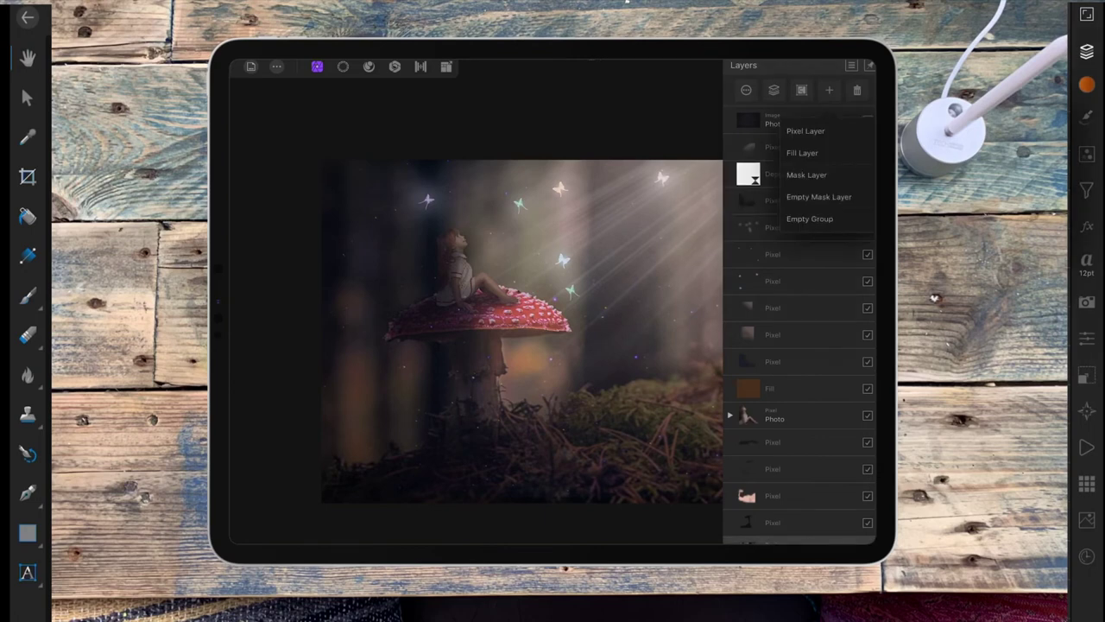
key(b)
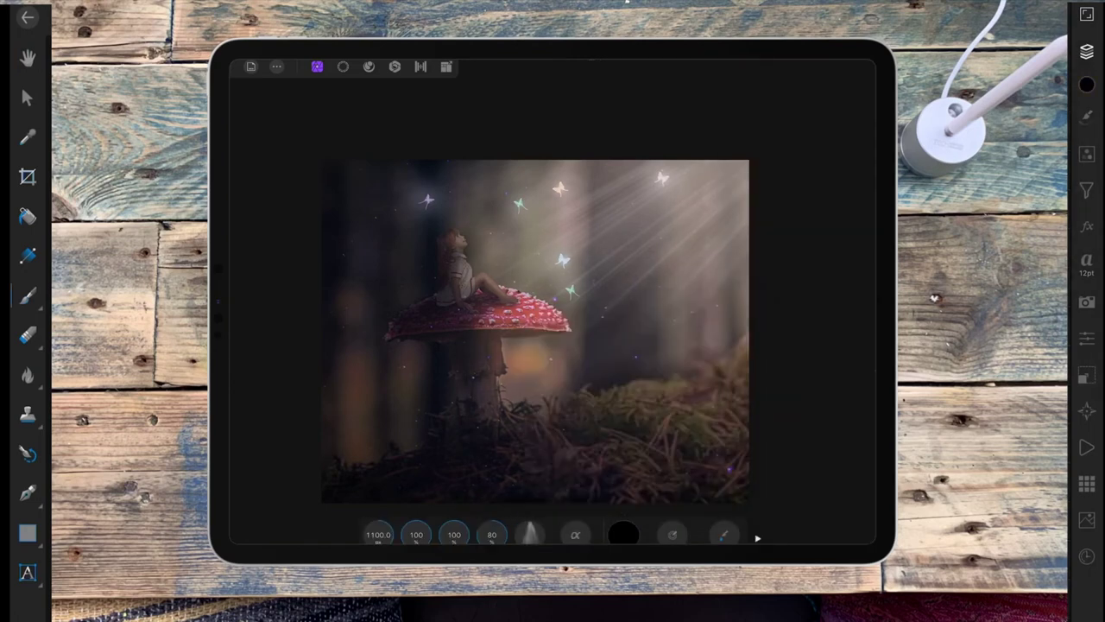
click(811, 89)
scroll(636, 345, up, 5)
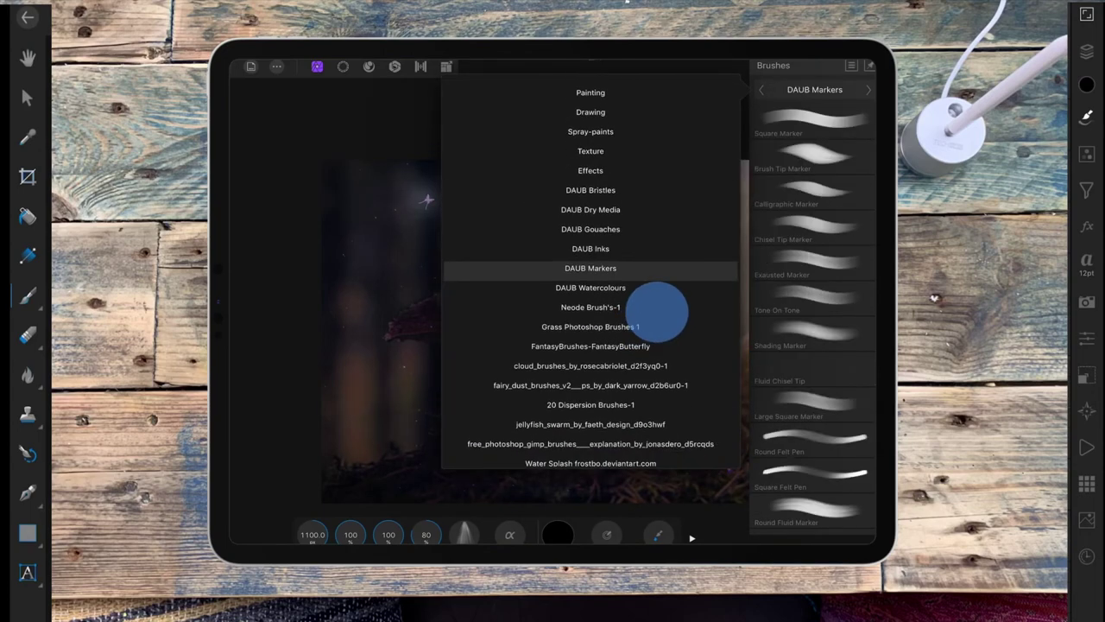
scroll(637, 345, up, 4)
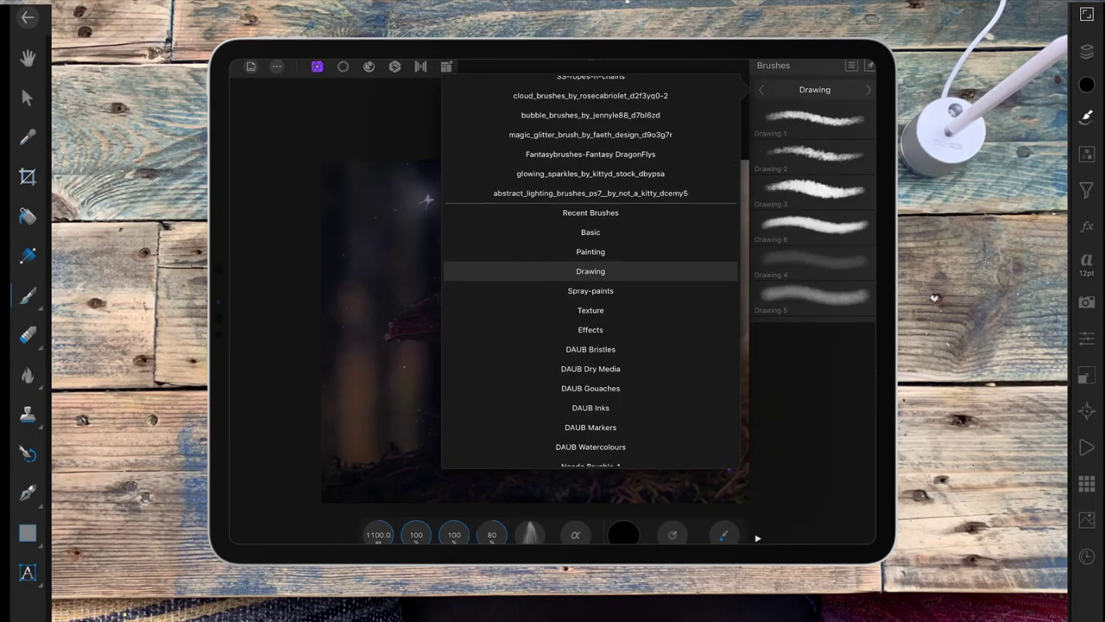
click(631, 232)
click(811, 336)
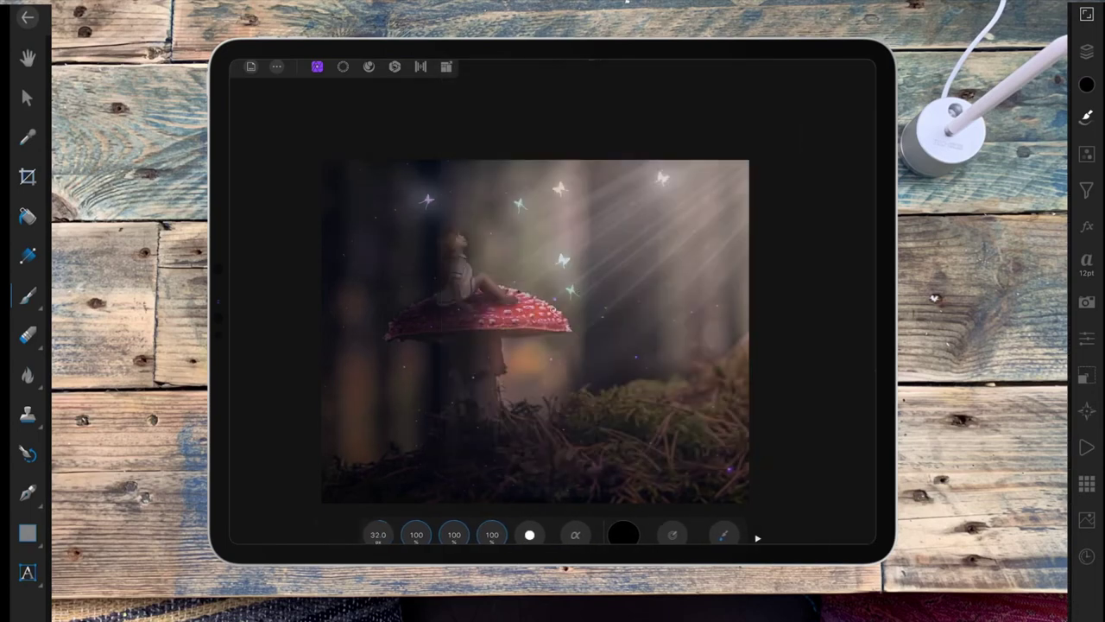
mouse_move(480, 518)
mouse_down()
mouse_move(436, 518)
mouse_move(420, 493)
mouse_up()
- Paint soft black shadow over the mushroom cap with a brush size of about 400
drag(462, 316, 503, 308)
key(ctrl+z)
drag(378, 535, 575, 449)
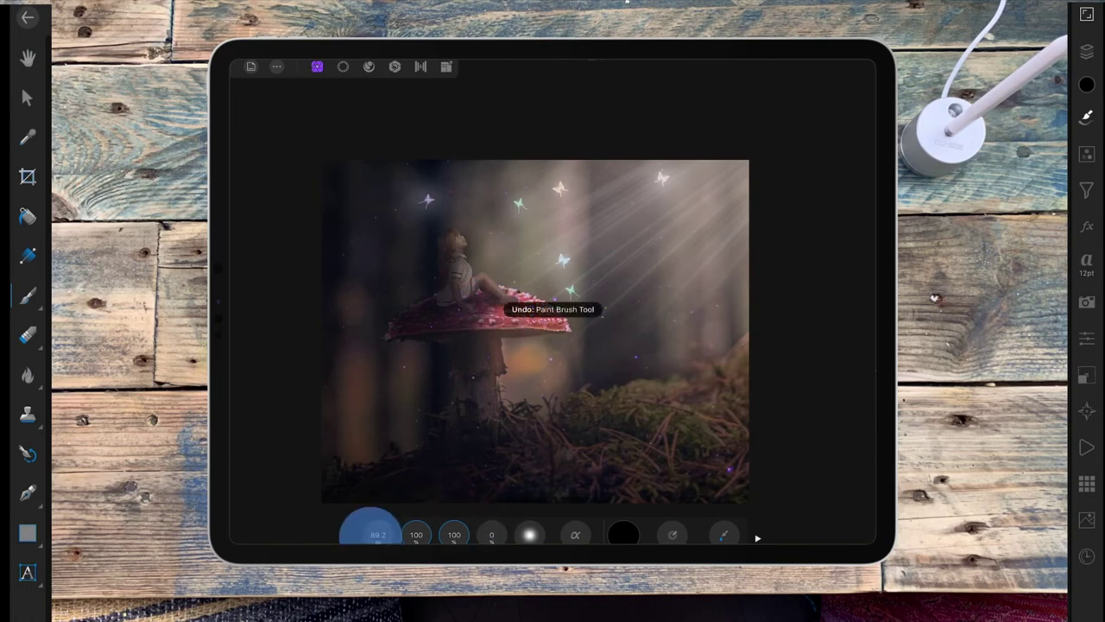
mouse_move(492, 313)
mouse_down()
mouse_move(528, 301)
mouse_move(558, 320)
mouse_move(498, 315)
mouse_up()
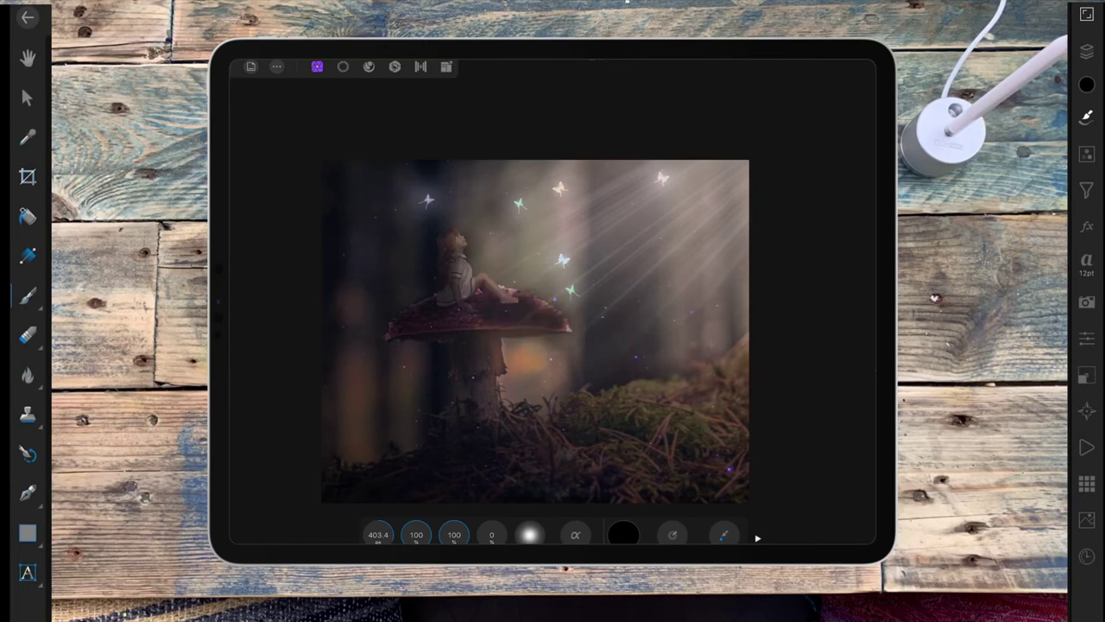
- Lower the shadow layer's opacity in its Layer Options
click(867, 88)
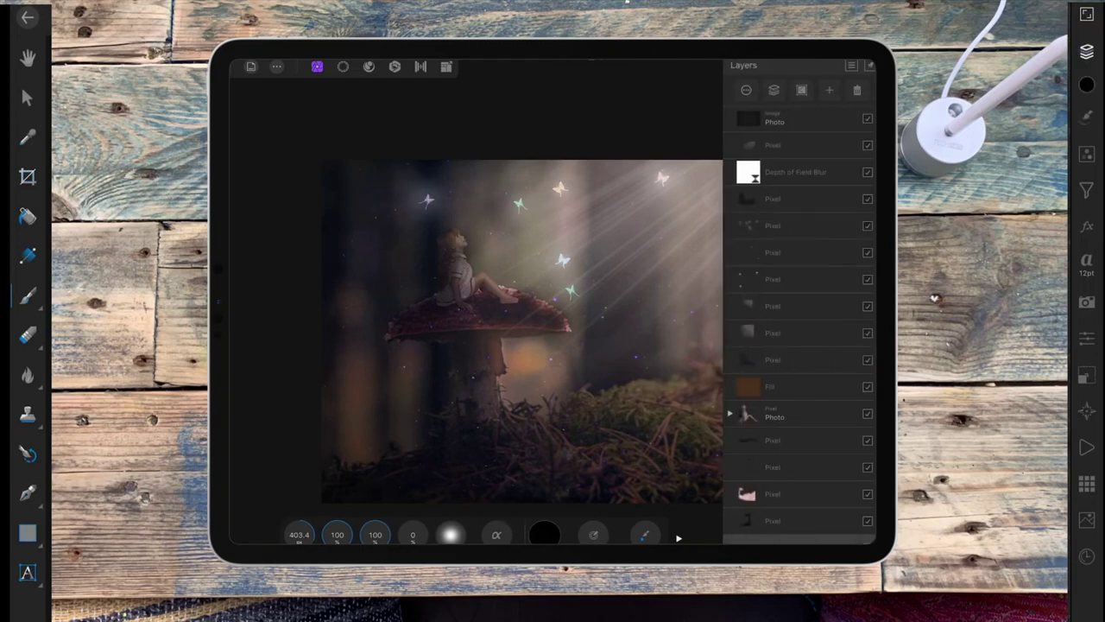
click(855, 205)
mouse_move(863, 128)
mouse_down()
mouse_move(740, 136)
mouse_move(718, 149)
mouse_move(771, 135)
mouse_up()
- Add smaller shadow strokes, brush about 73, beside and along the girl's foot on the cap
scroll(604, 336, up, 5)
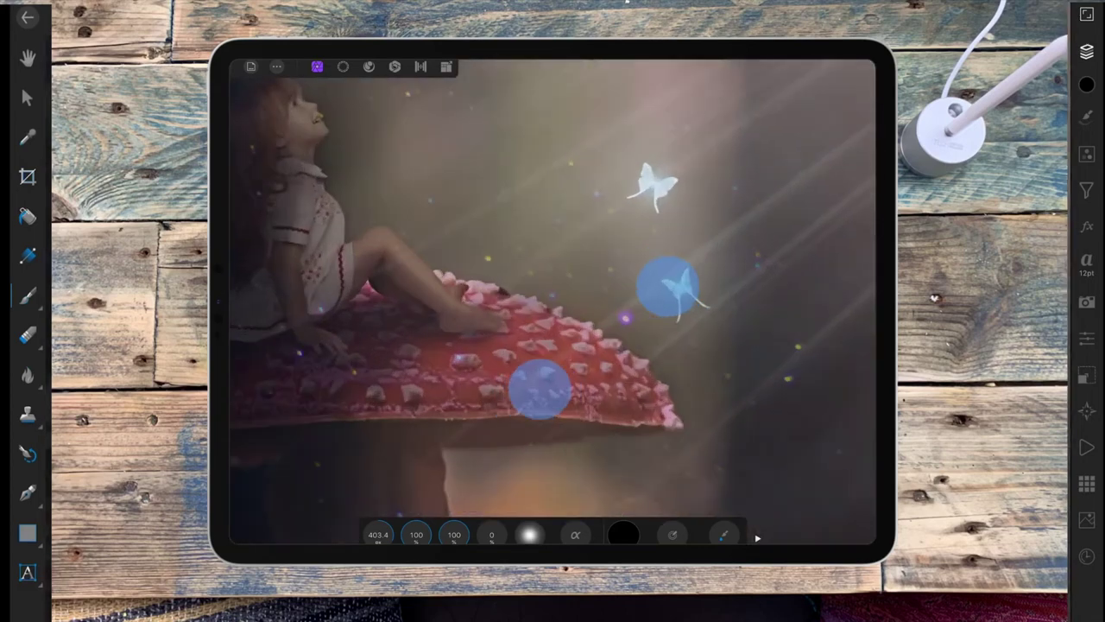
scroll(553, 296, up, 3)
drag(378, 534, 383, 521)
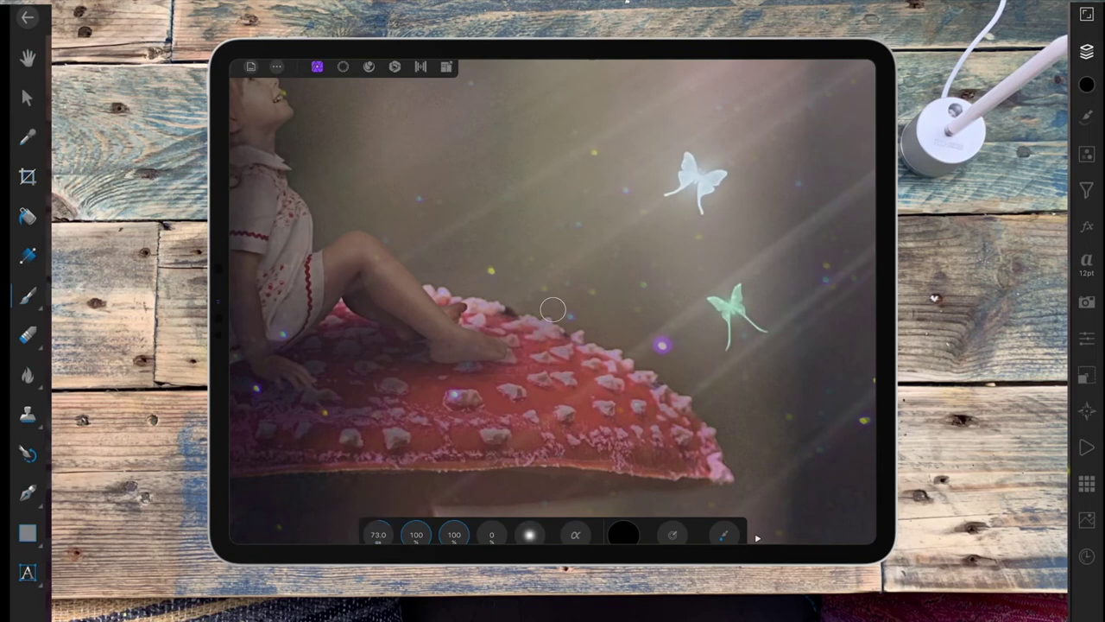
click(469, 307)
drag(469, 306, 426, 299)
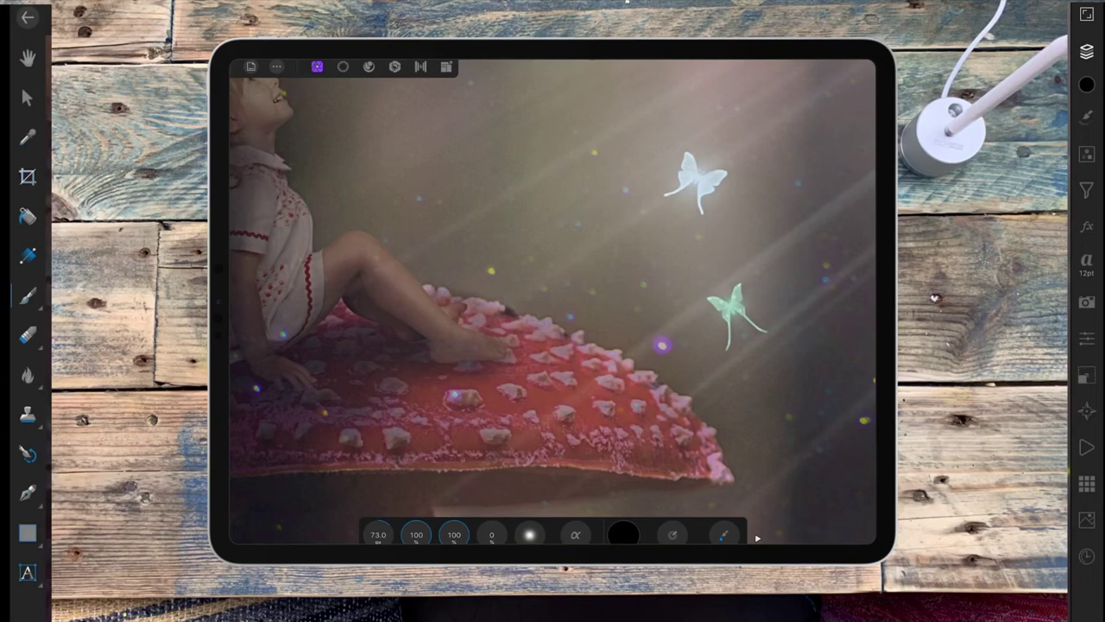
- Reduce the shadow layer's opacity further to 40% and close its options
scroll(553, 309, down, 5)
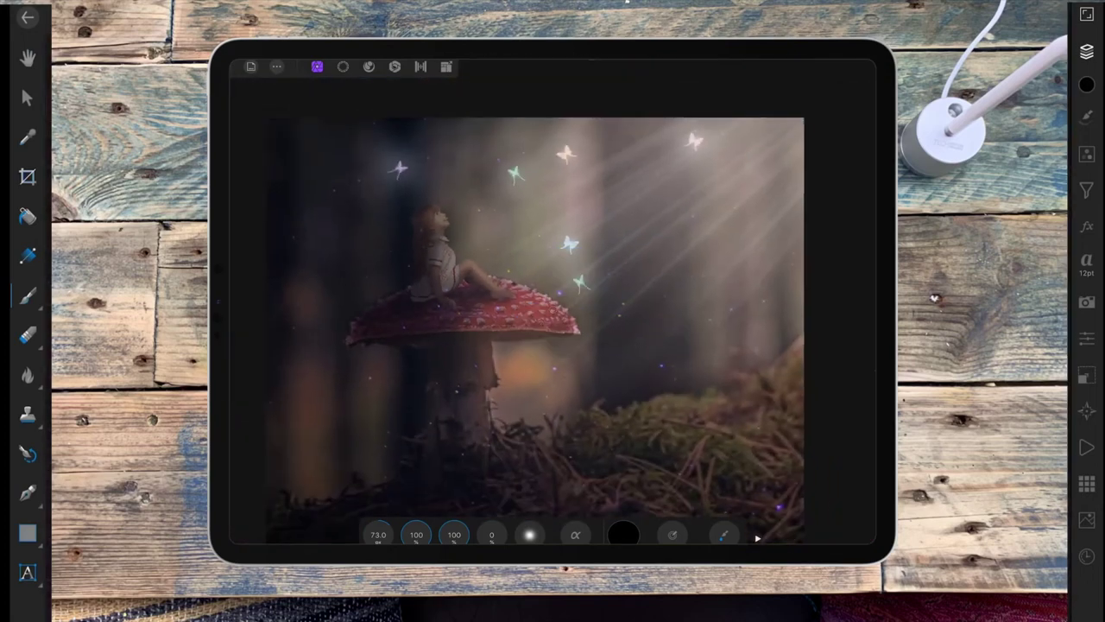
mouse_move(807, 130)
mouse_down()
mouse_move(765, 129)
mouse_move(775, 136)
mouse_up()
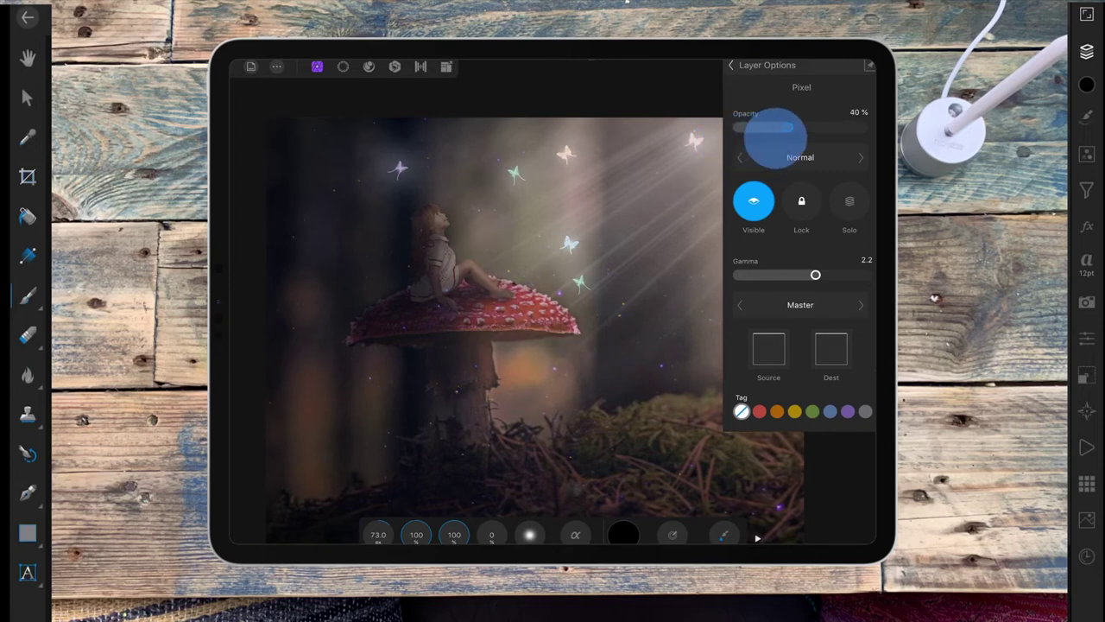
key(Escape)
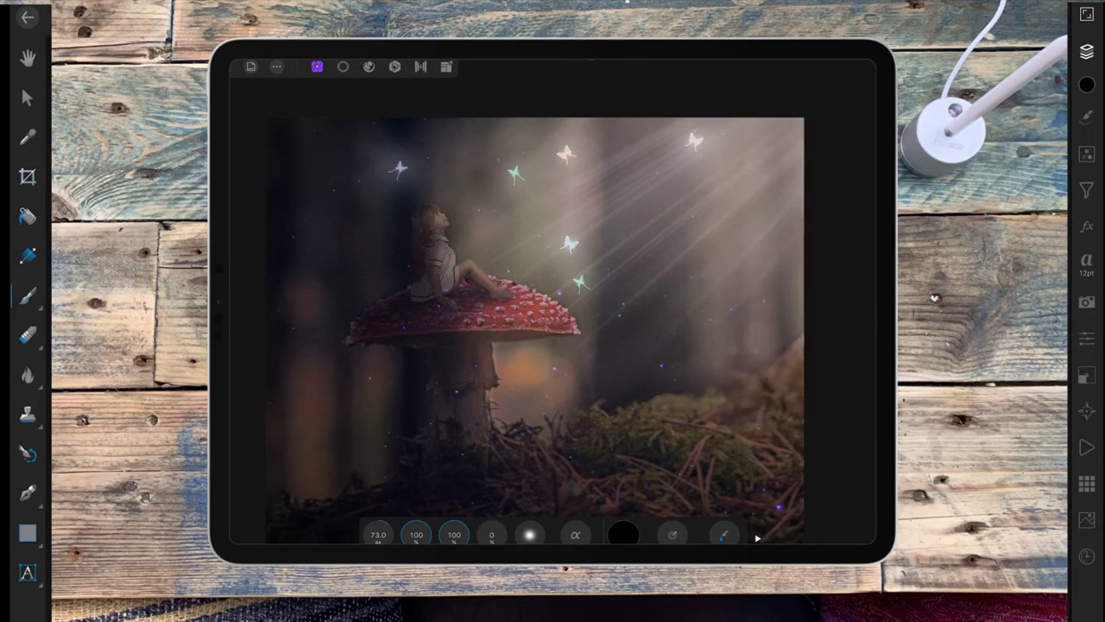